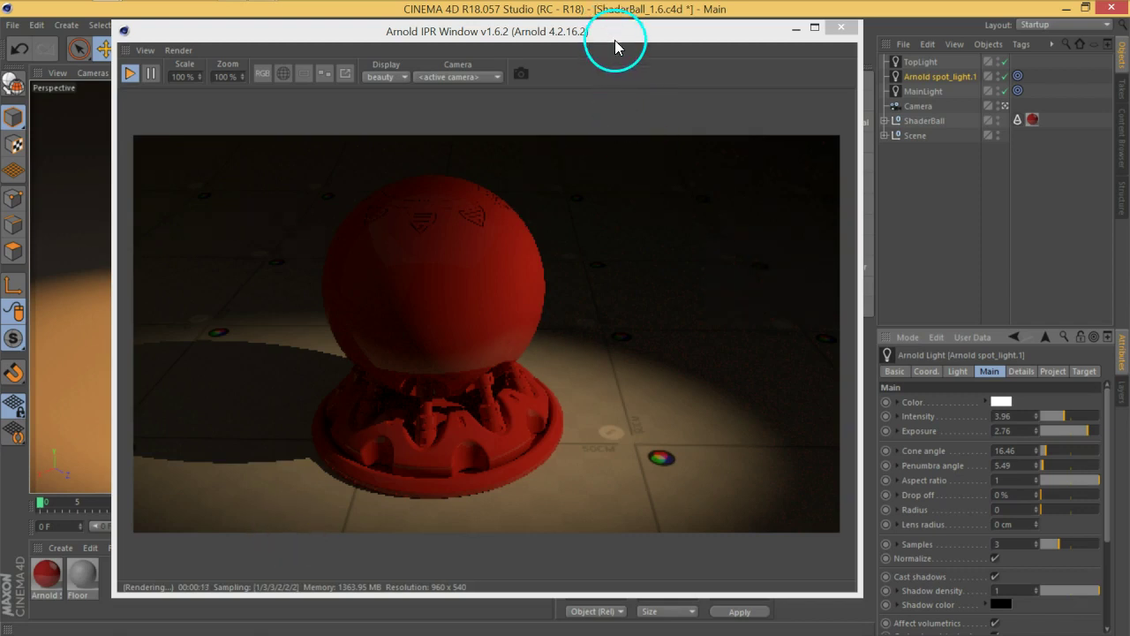
Step: Select Arnold spot_light.1 and show its Details settings with colour temperature 3224 and light filters
click(907, 190)
click(924, 77)
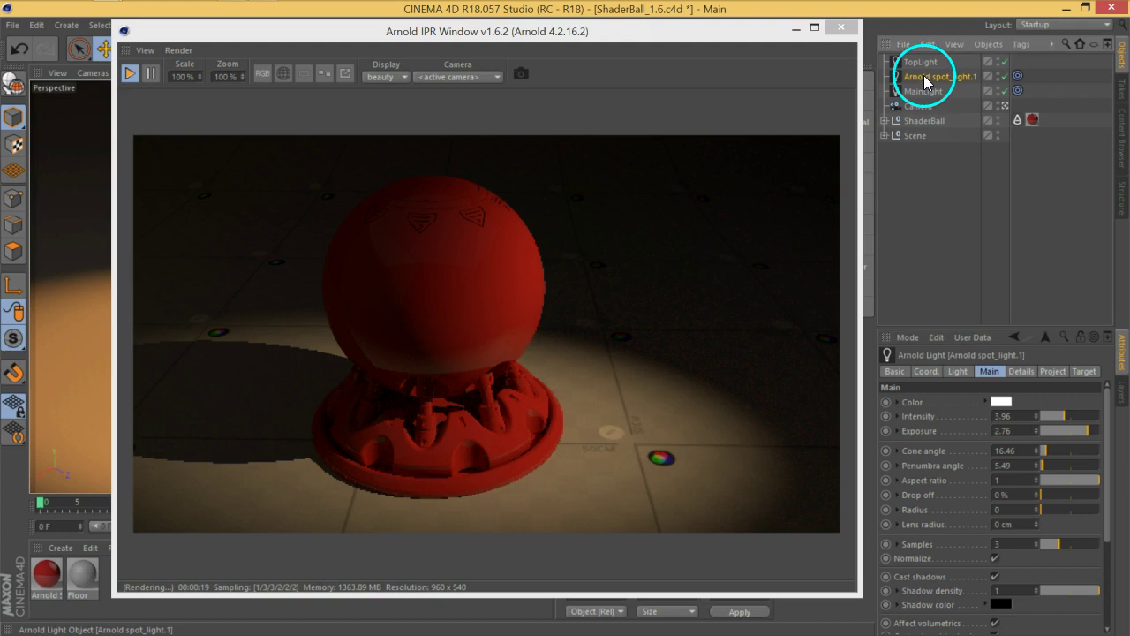
click(1022, 373)
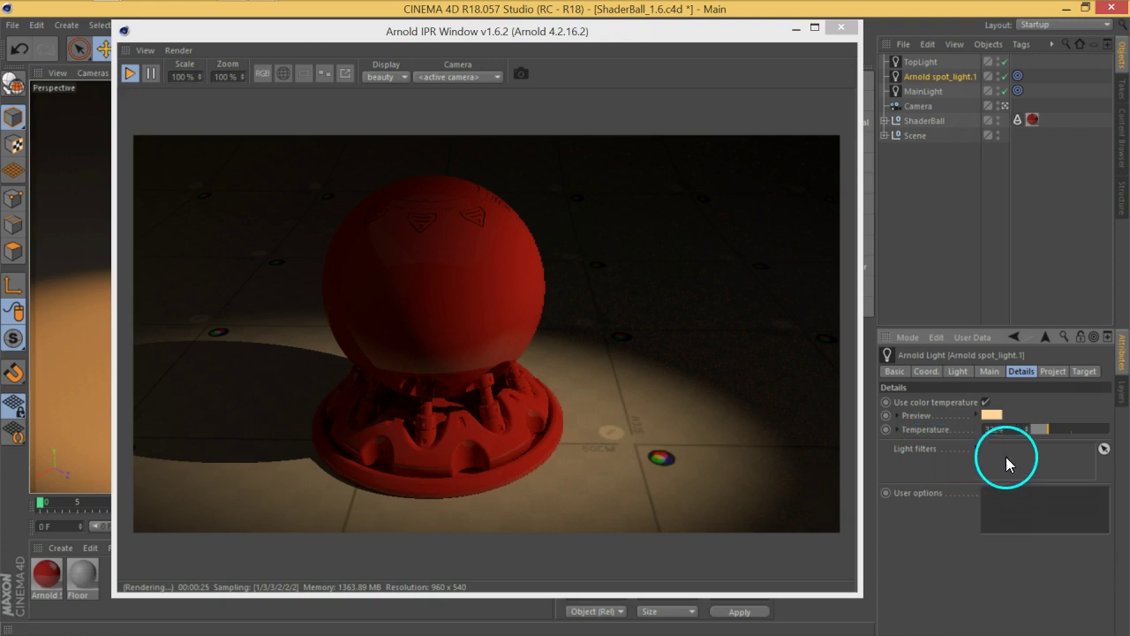
drag(547, 33, 653, 35)
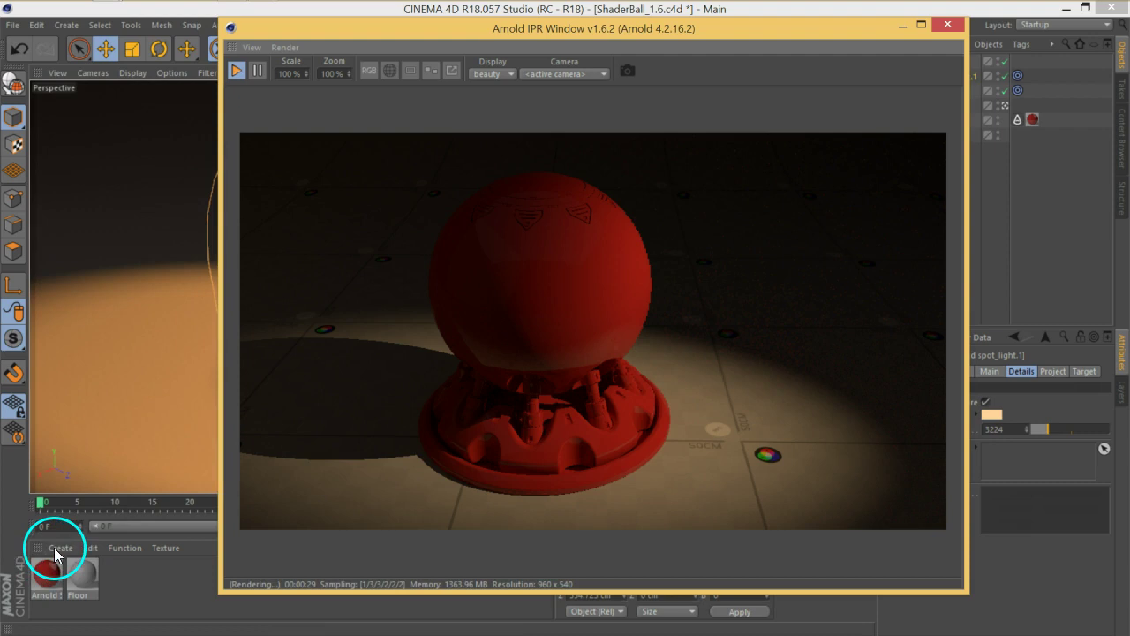
Step: Create an Arnold barndoor light-filter material from the Material Manager's Create menu
click(56, 550)
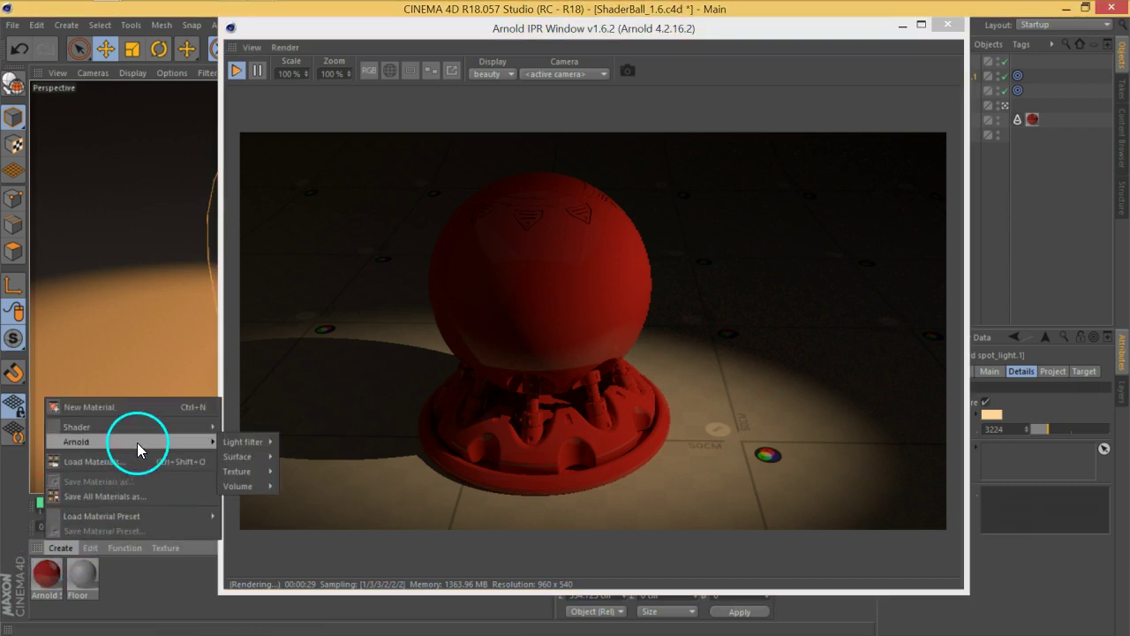
mouse_move(240, 442)
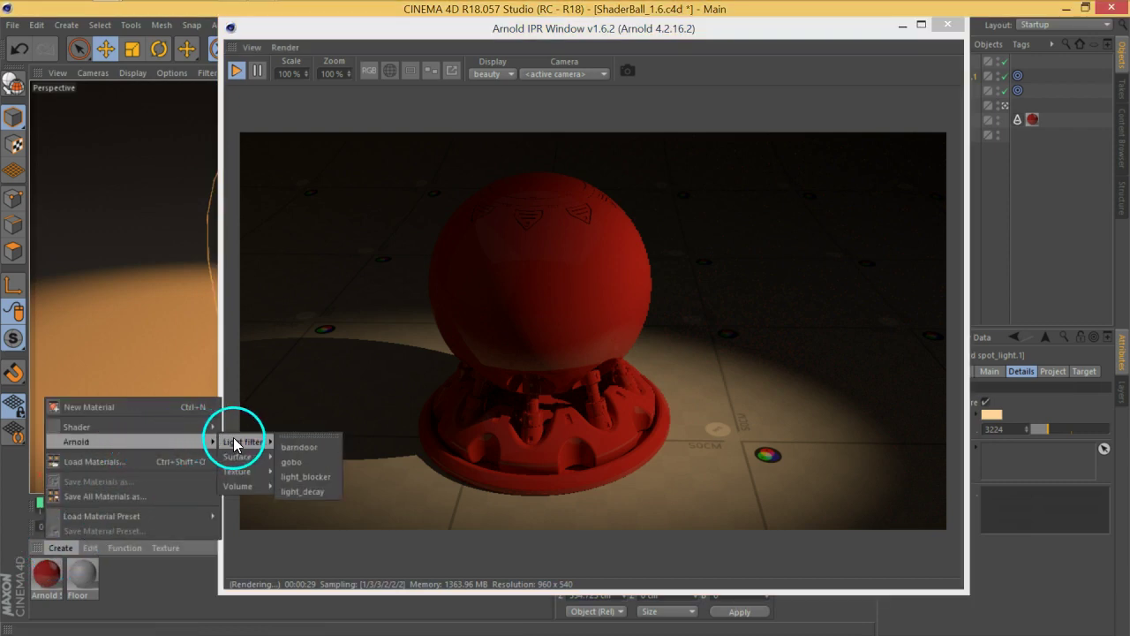
click(314, 448)
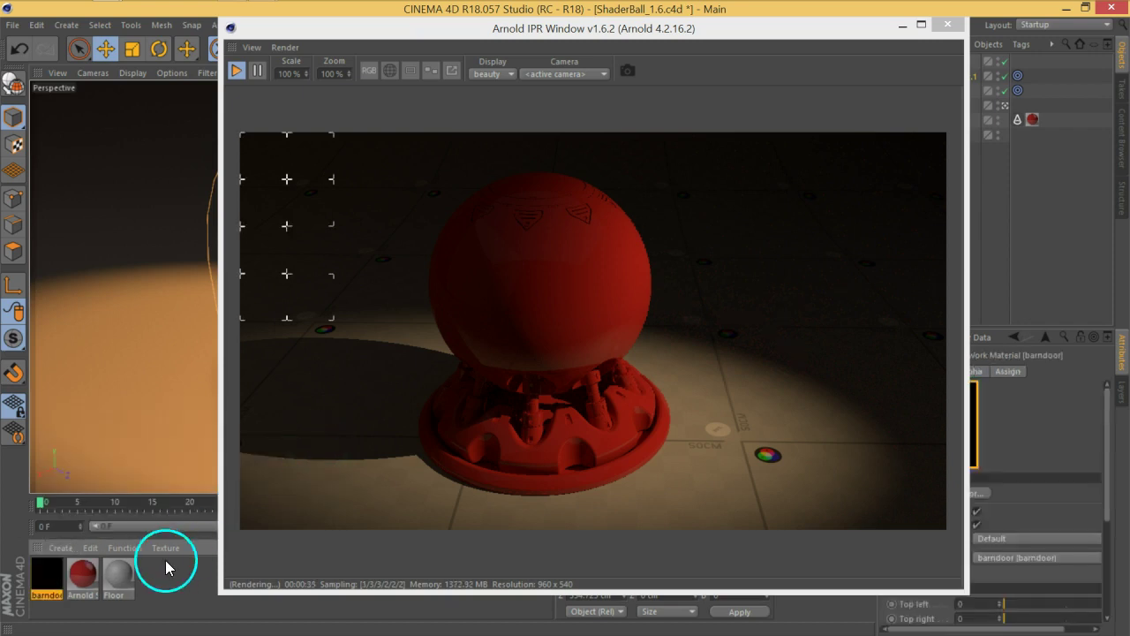
click(60, 548)
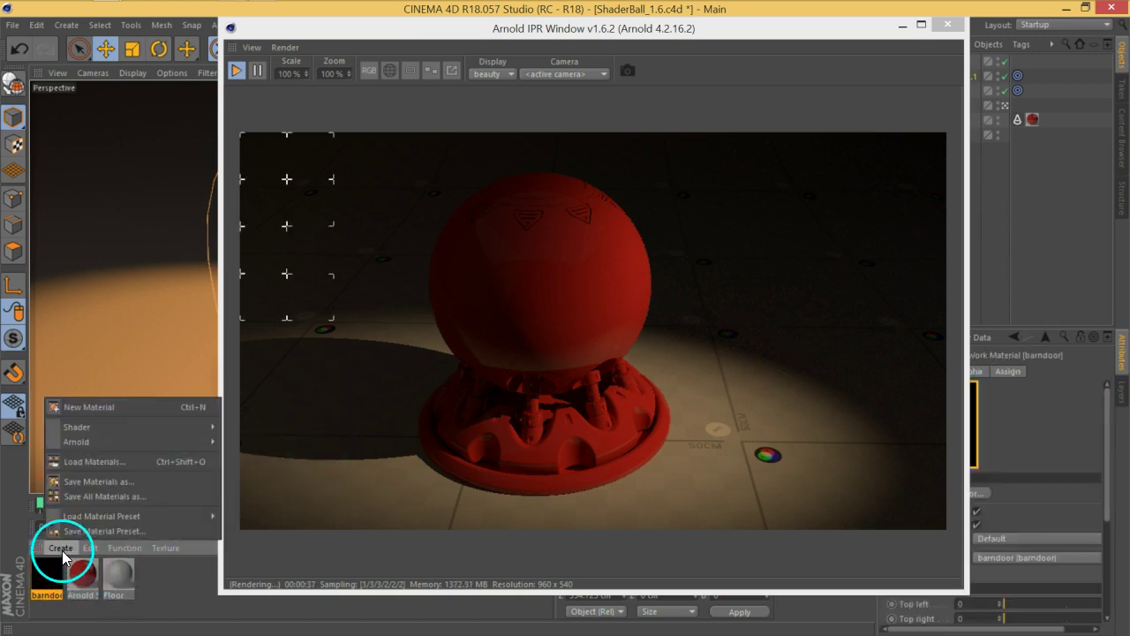
mouse_move(243, 442)
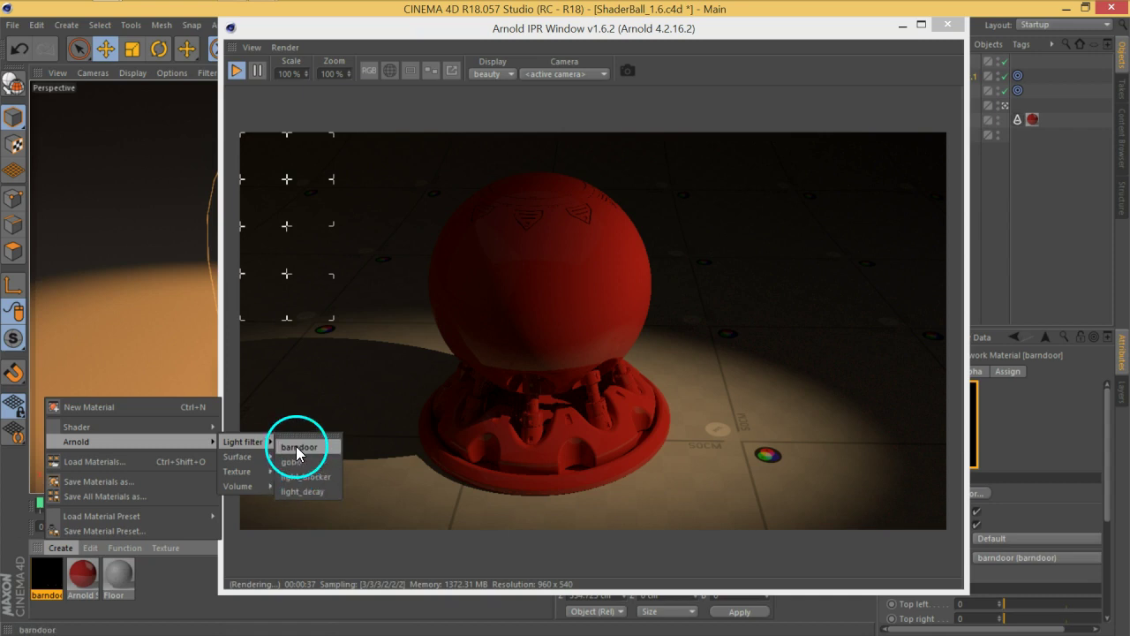
click(644, 30)
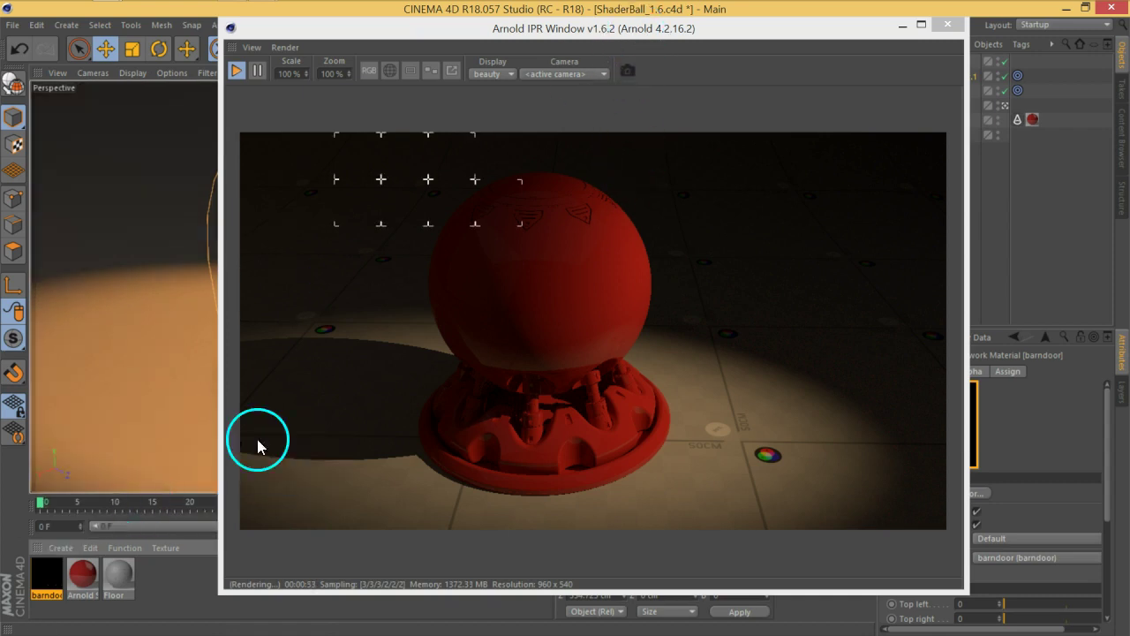
drag(619, 30, 450, 33)
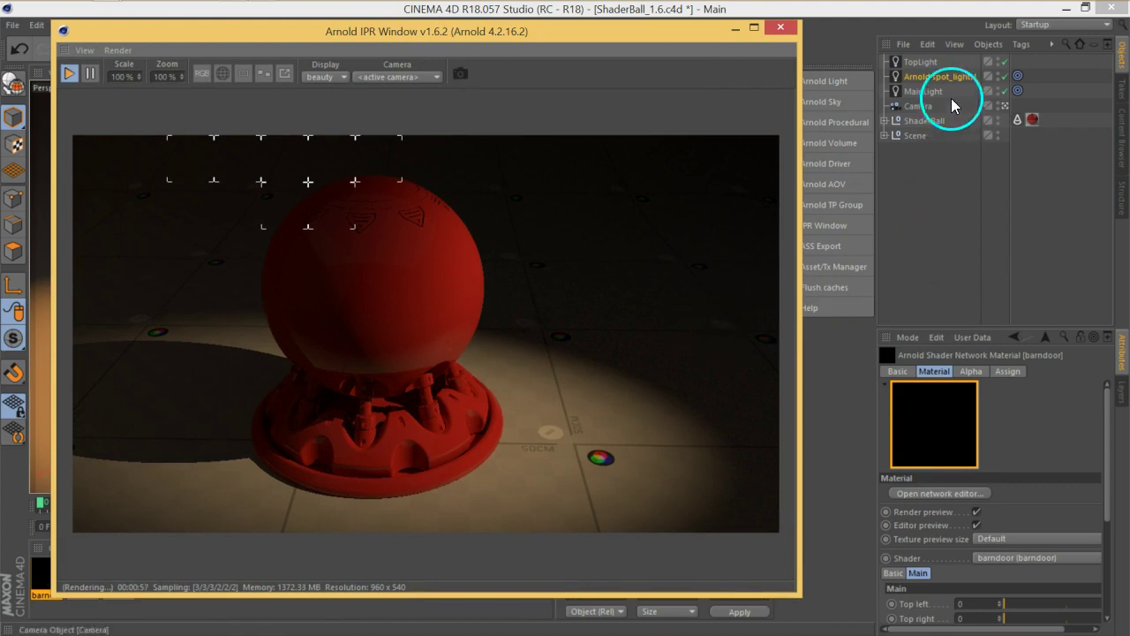
Step: Add the barndoor material to spot_light.1's Light filters field in its Details settings
drag(984, 326, 987, 173)
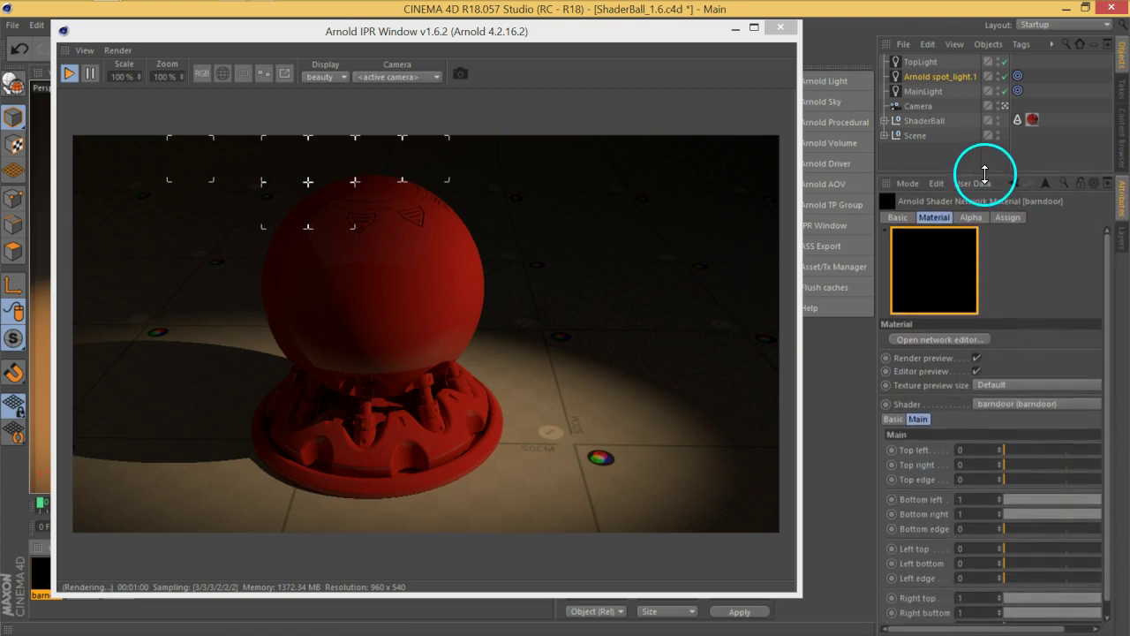
drag(872, 305, 838, 308)
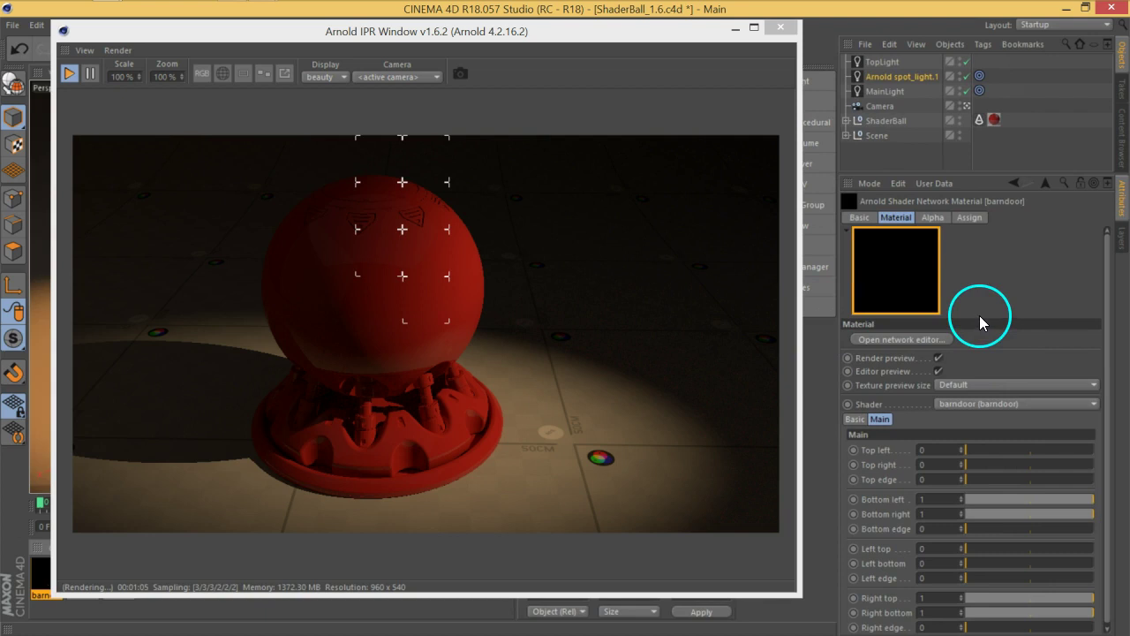
click(905, 79)
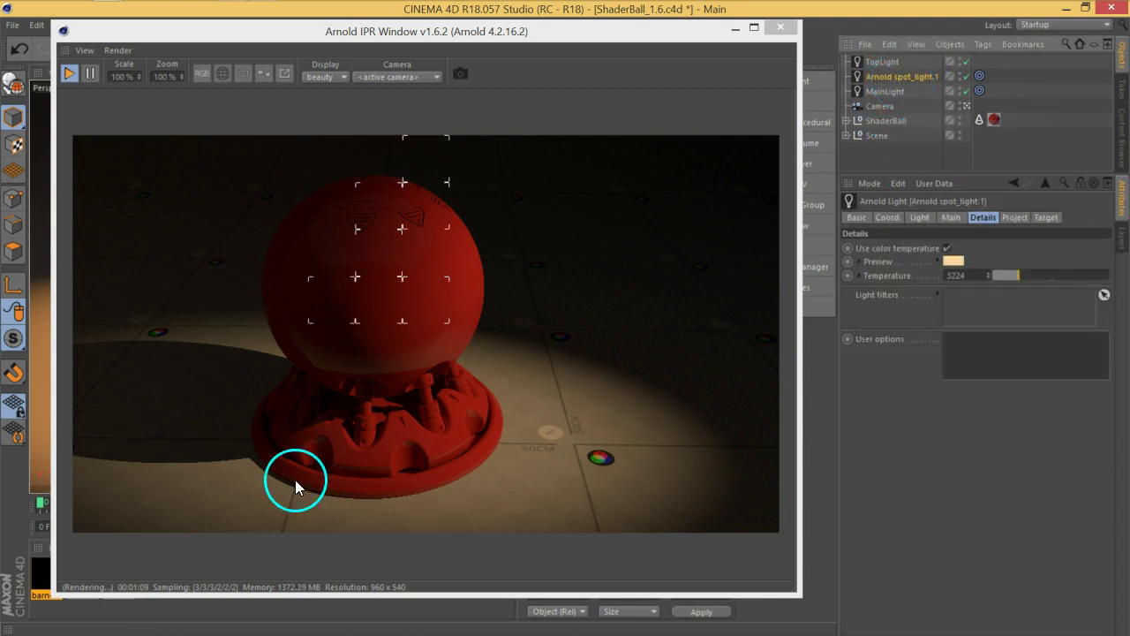
mouse_move(44, 569)
mouse_down()
mouse_move(772, 451)
mouse_move(978, 309)
mouse_up()
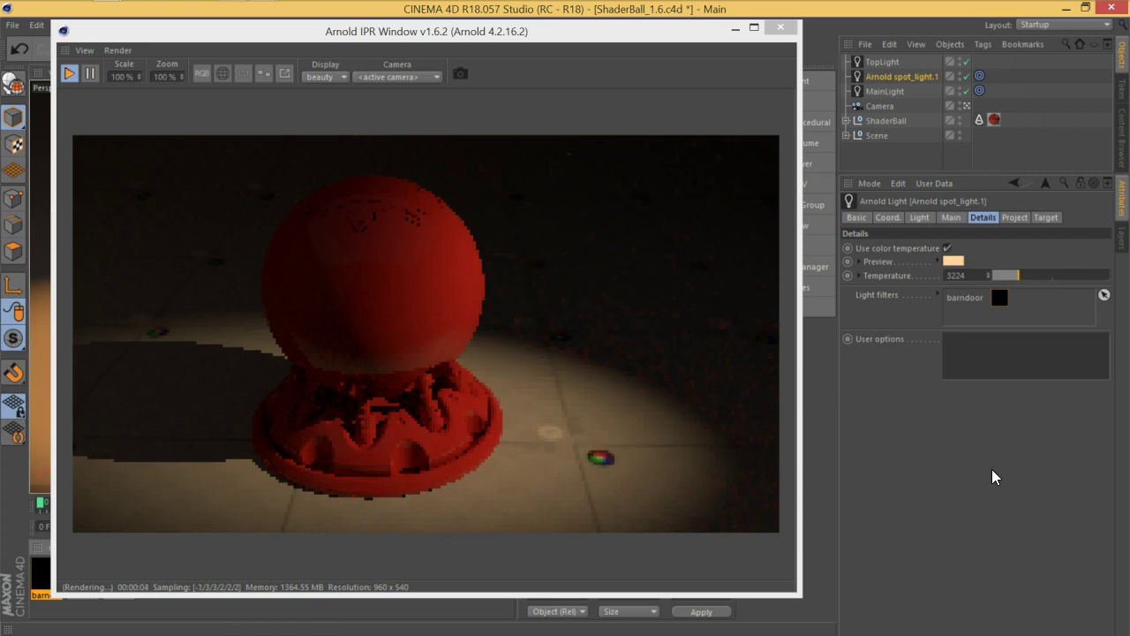
drag(971, 377, 954, 305)
mouse_move(960, 301)
mouse_down()
mouse_move(974, 305)
mouse_move(966, 313)
mouse_move(1012, 231)
mouse_move(82, 545)
mouse_up()
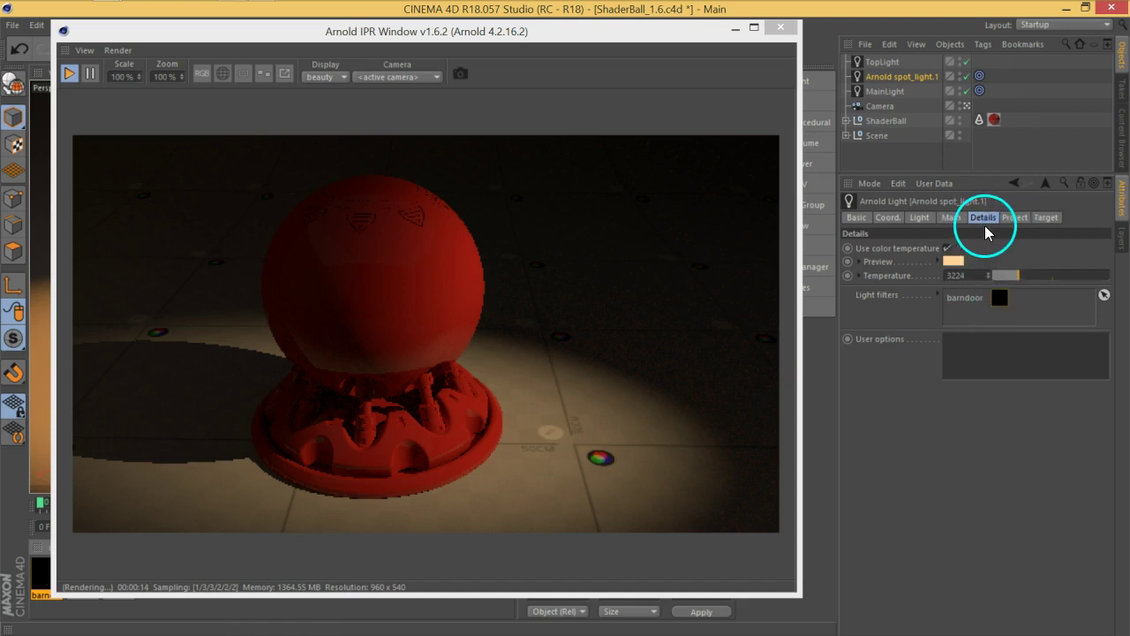
Step: Open the barndoor material and pull in its Bottom left and Bottom right cuts as a test
click(39, 570)
drag(1110, 358, 1085, 449)
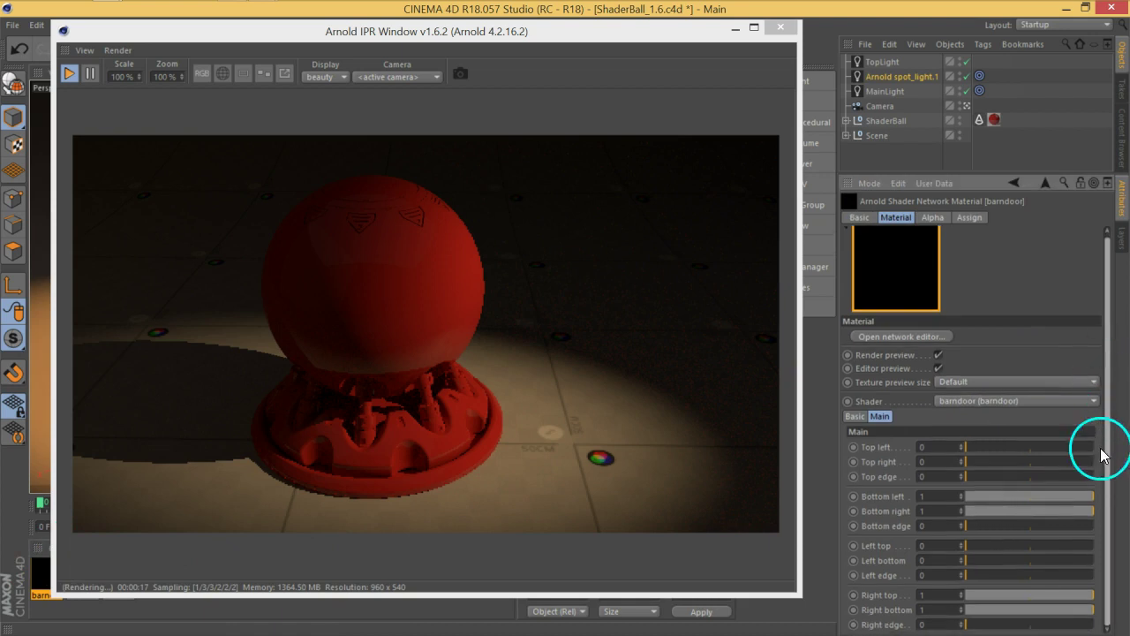
mouse_move(877, 453)
mouse_down()
mouse_move(865, 488)
mouse_move(907, 625)
mouse_up()
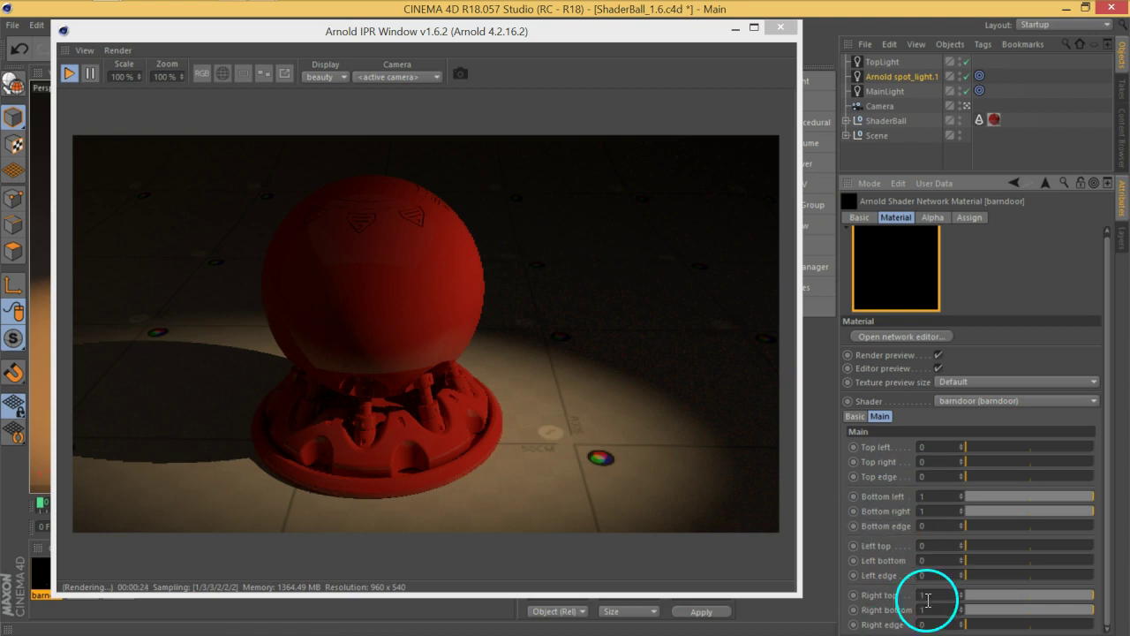
drag(907, 624, 874, 456)
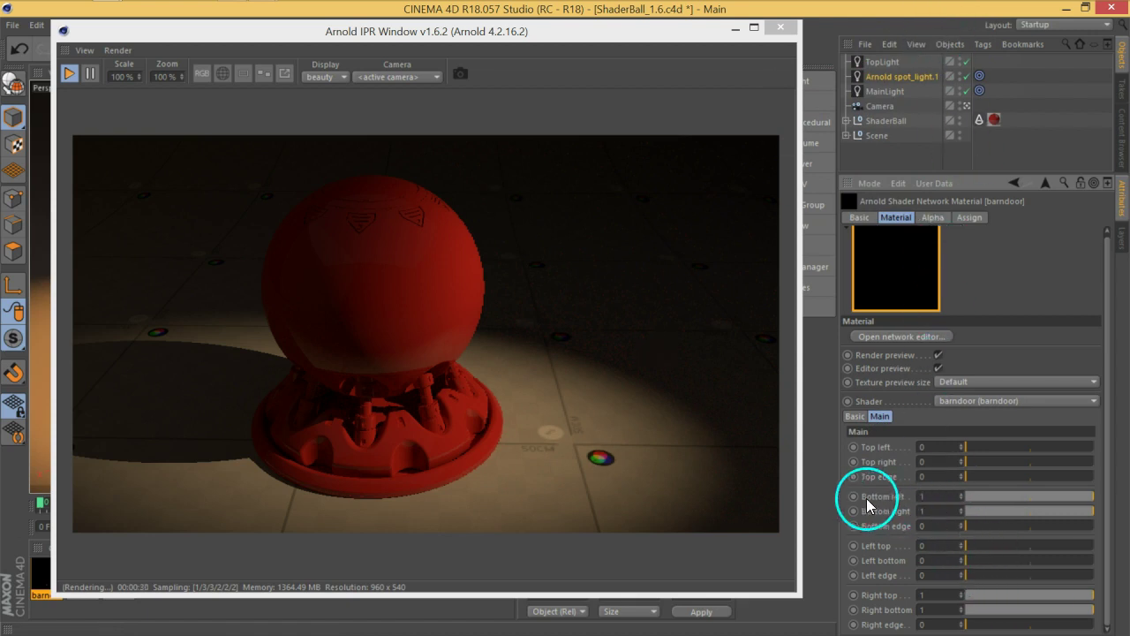
drag(1089, 503, 1034, 501)
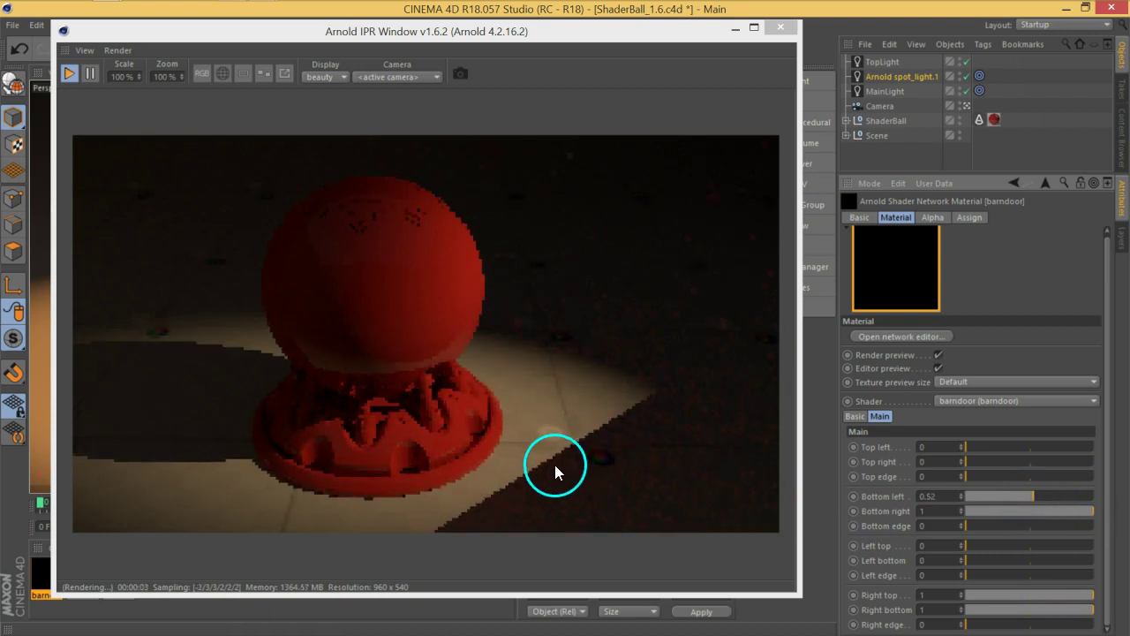
drag(1078, 512, 1045, 512)
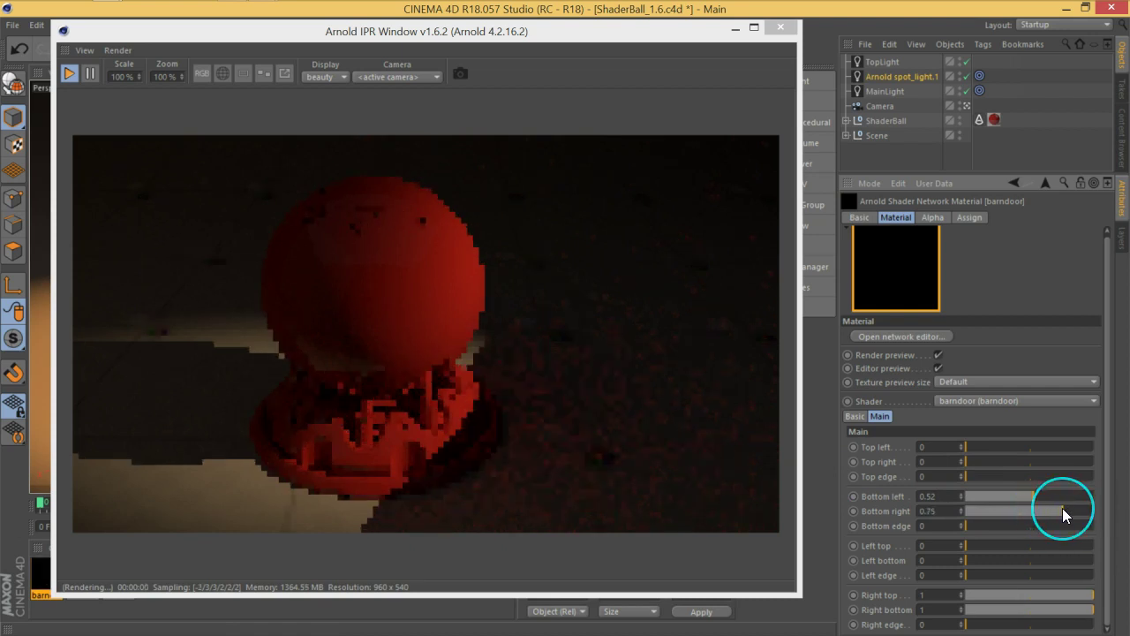
Step: Return the barndoor's Bottom left and Bottom right cuts to 1
click(557, 387)
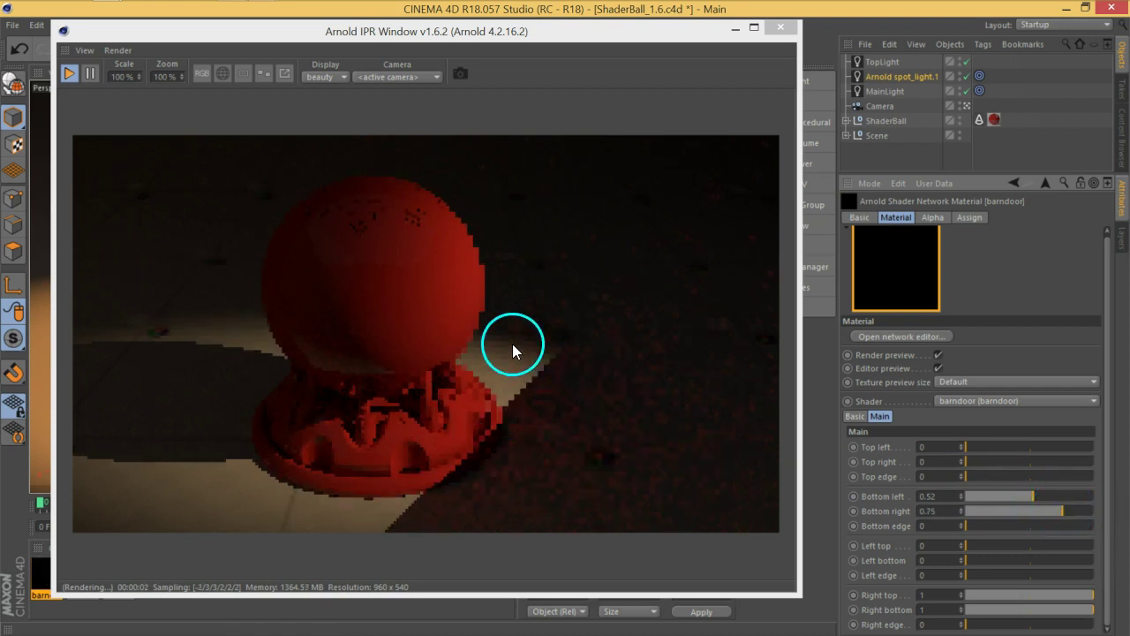
mouse_move(515, 350)
mouse_down()
mouse_move(527, 365)
mouse_move(487, 468)
mouse_up()
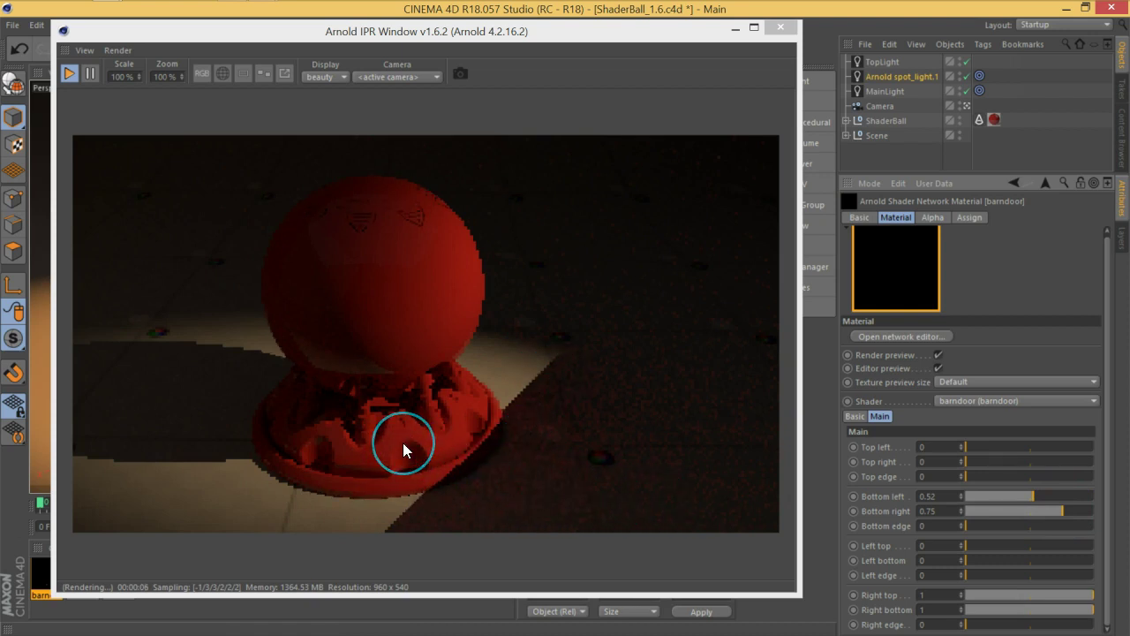
click(1051, 490)
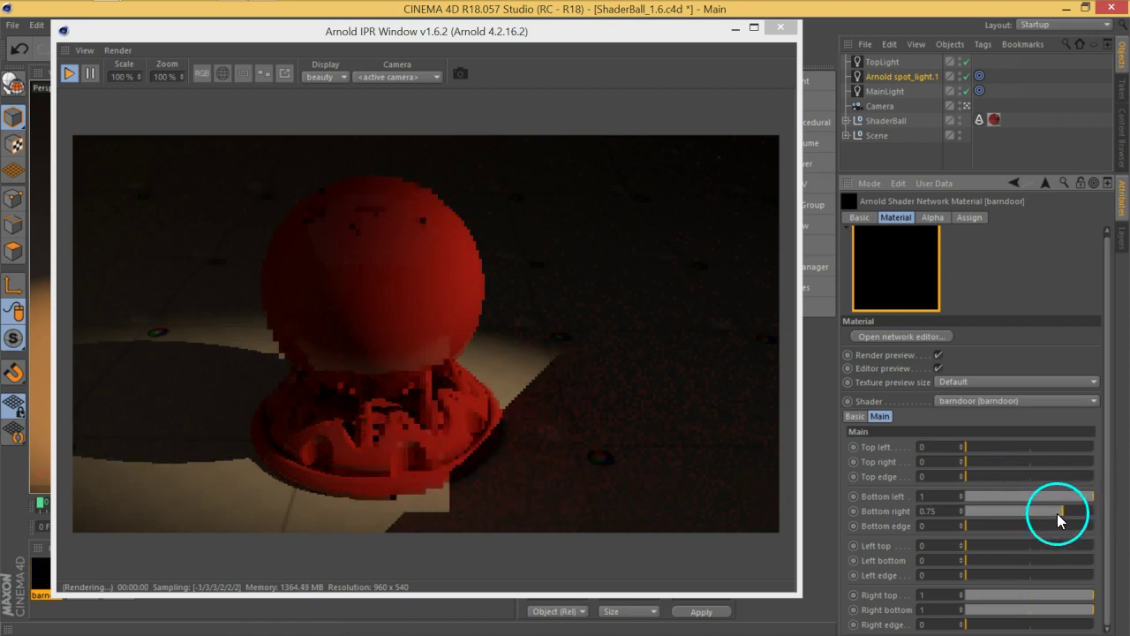
drag(1054, 512, 1127, 514)
click(999, 572)
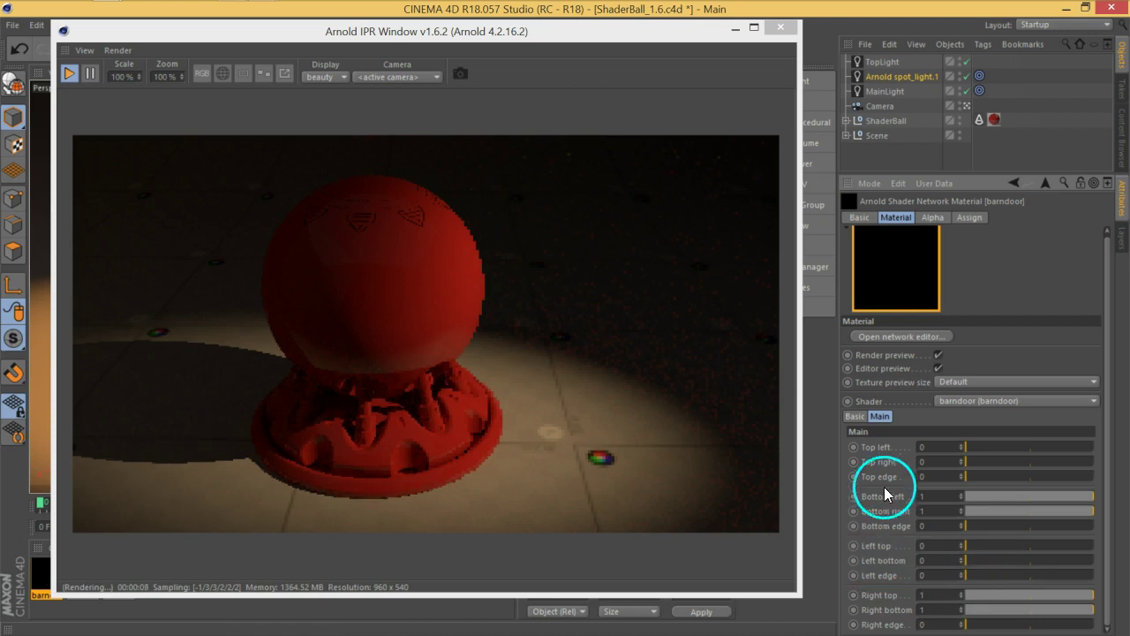
Step: Set the barndoor's Top right cut to 0.42 and Left bottom cut to 0.58
click(879, 449)
drag(971, 465, 1039, 454)
click(678, 279)
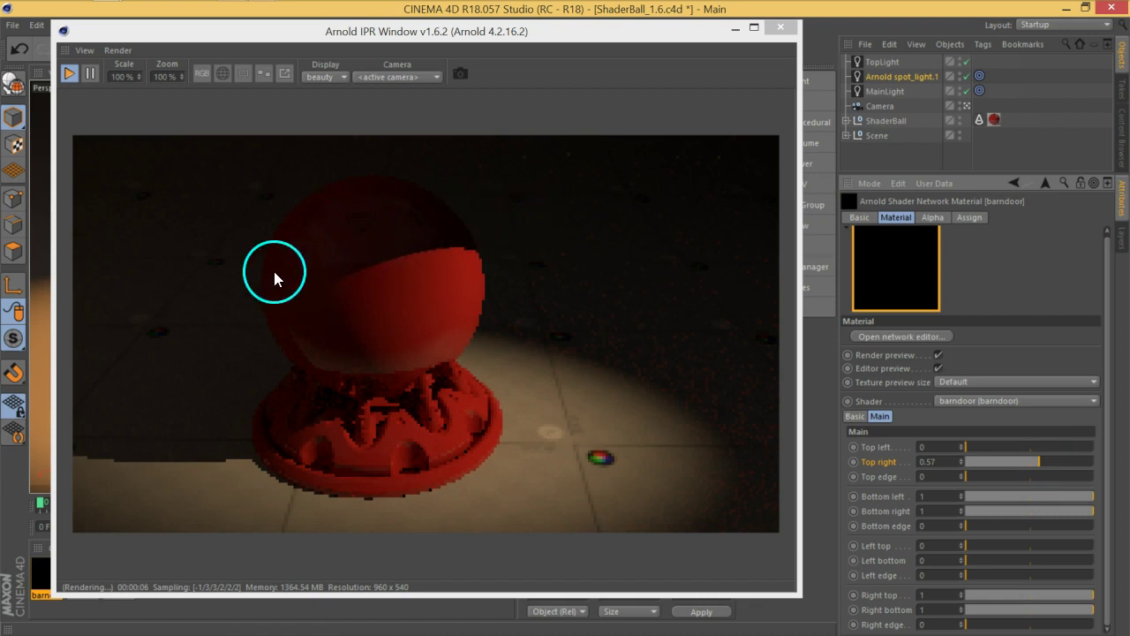
mouse_move(1035, 462)
mouse_down()
mouse_move(966, 462)
mouse_move(991, 476)
mouse_move(1066, 476)
mouse_move(961, 468)
mouse_up()
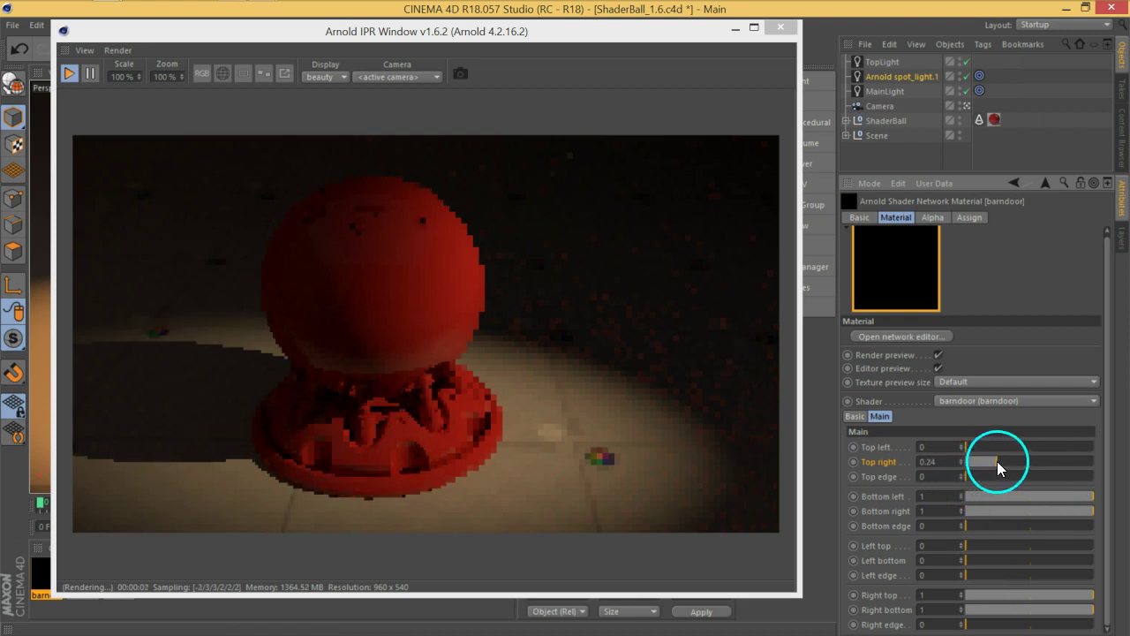
drag(997, 461, 1020, 460)
drag(1051, 531, 961, 544)
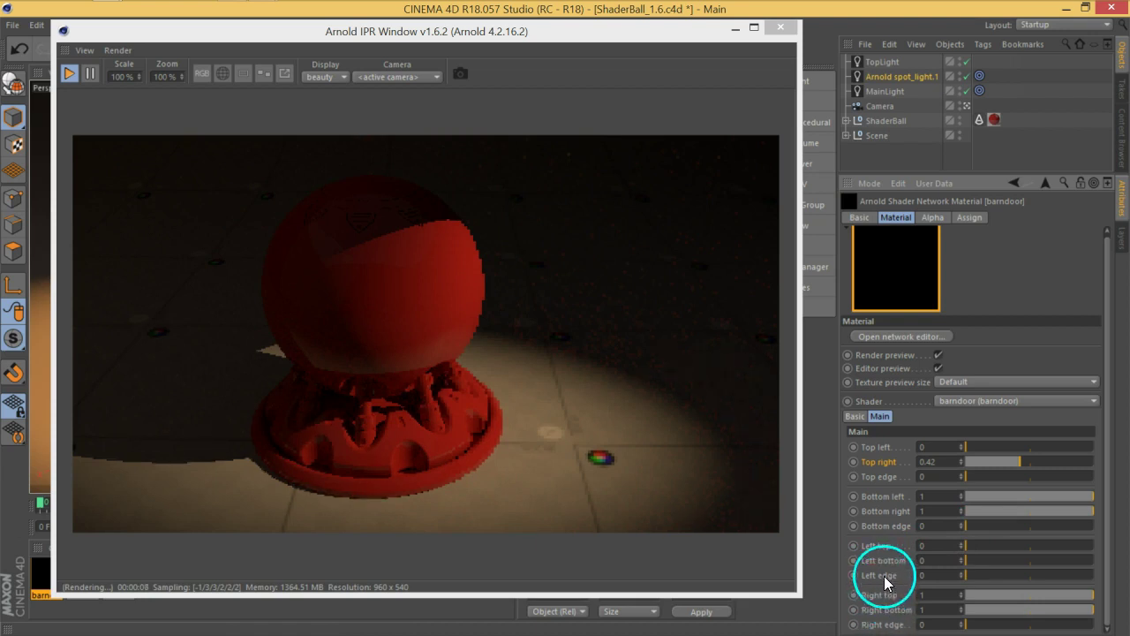
drag(986, 572, 1024, 565)
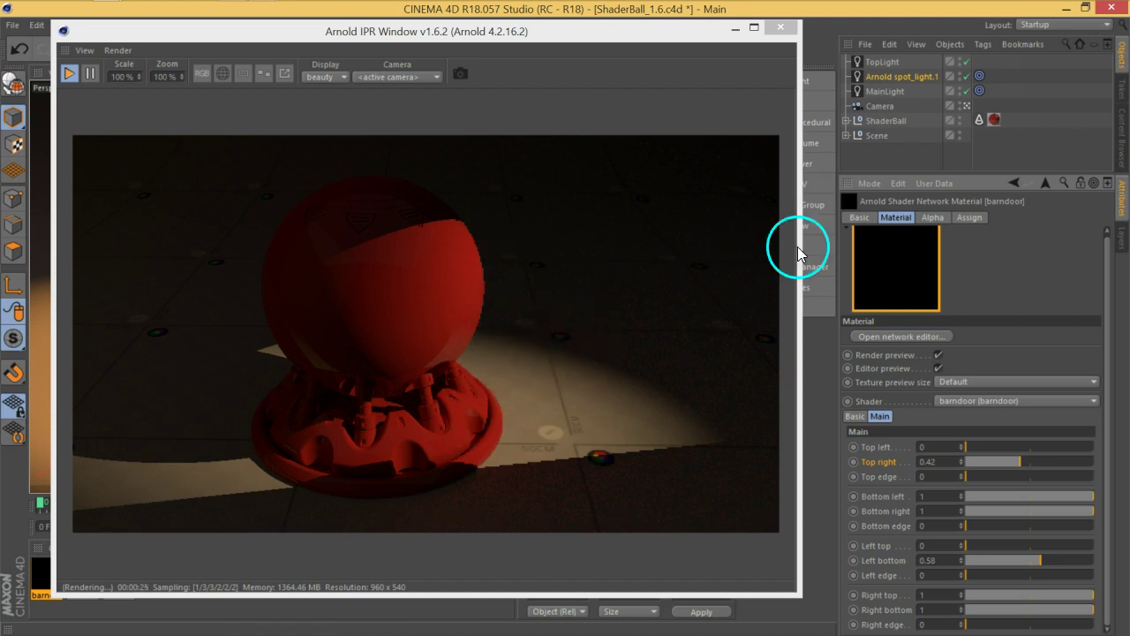
Step: Delete the barndoor material, create an Arnold light_blocker material, and reselect spot_light.1
click(42, 572)
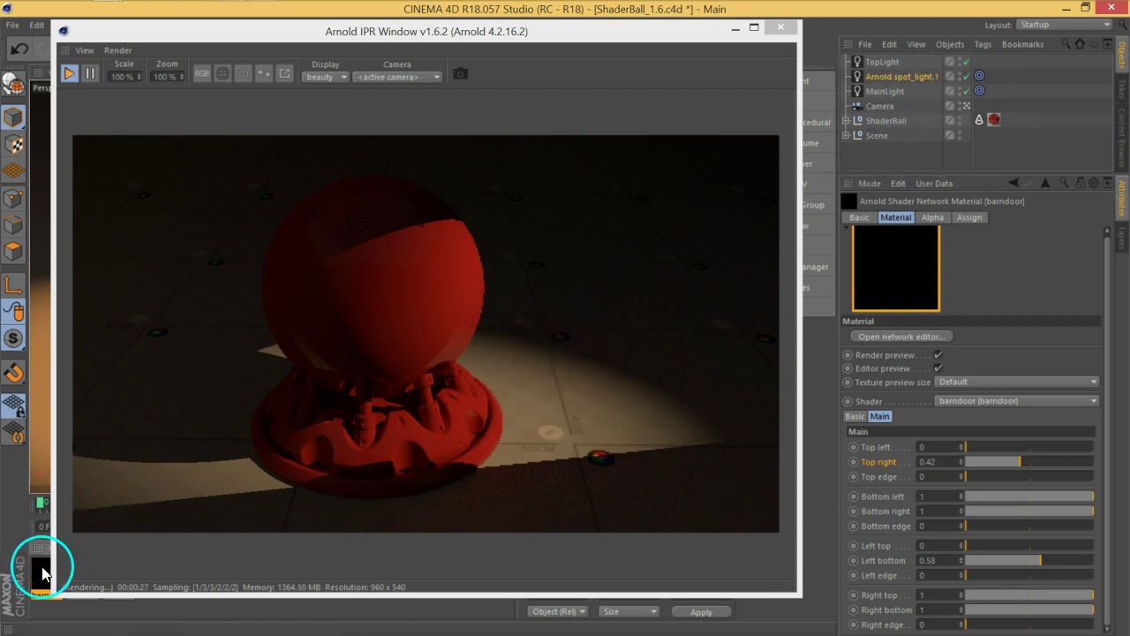
key(Delete)
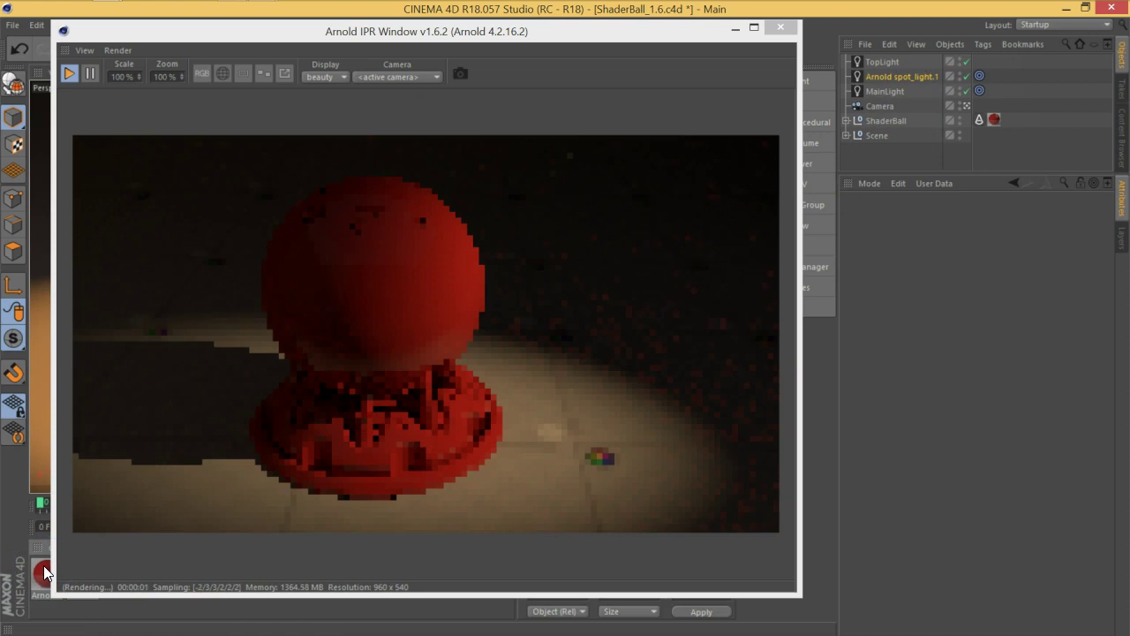
right_click(48, 549)
mouse_move(243, 441)
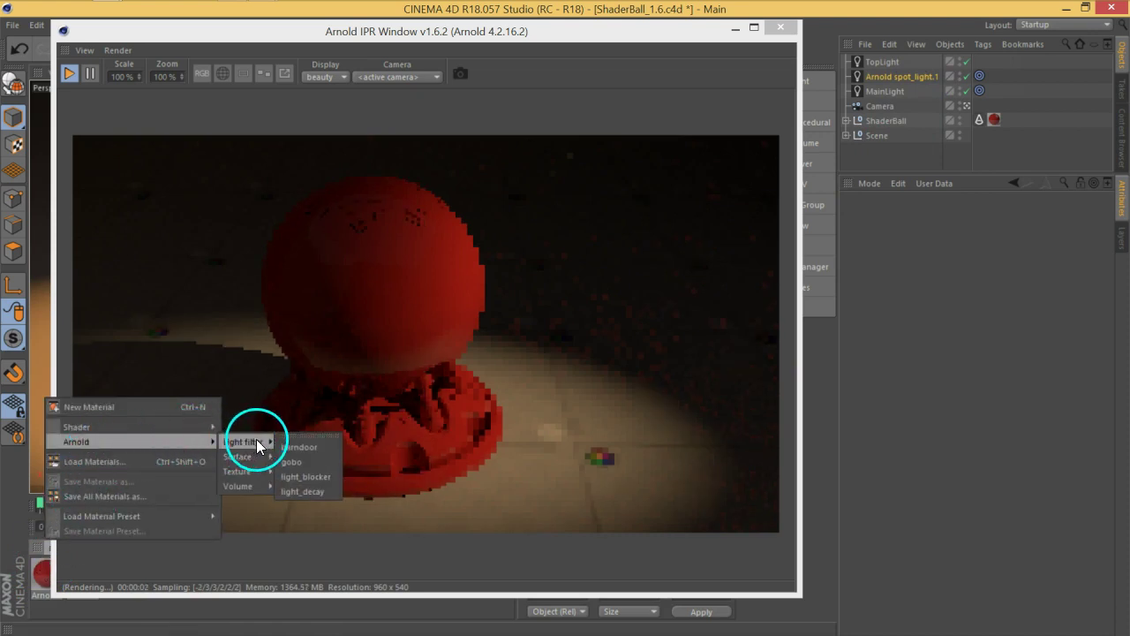
click(317, 479)
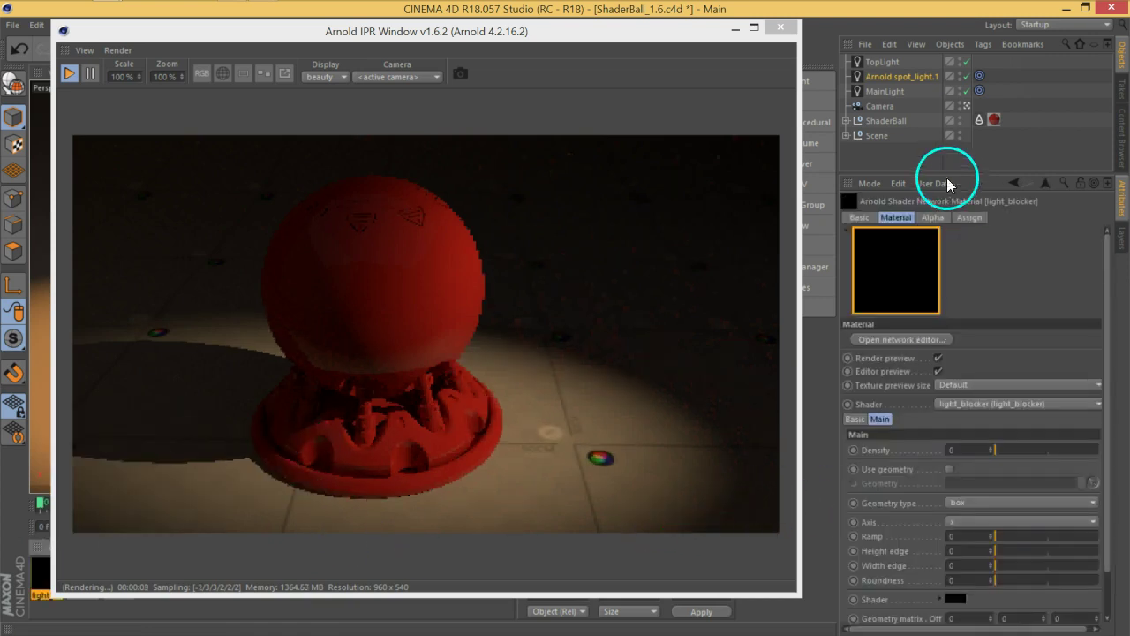
click(902, 77)
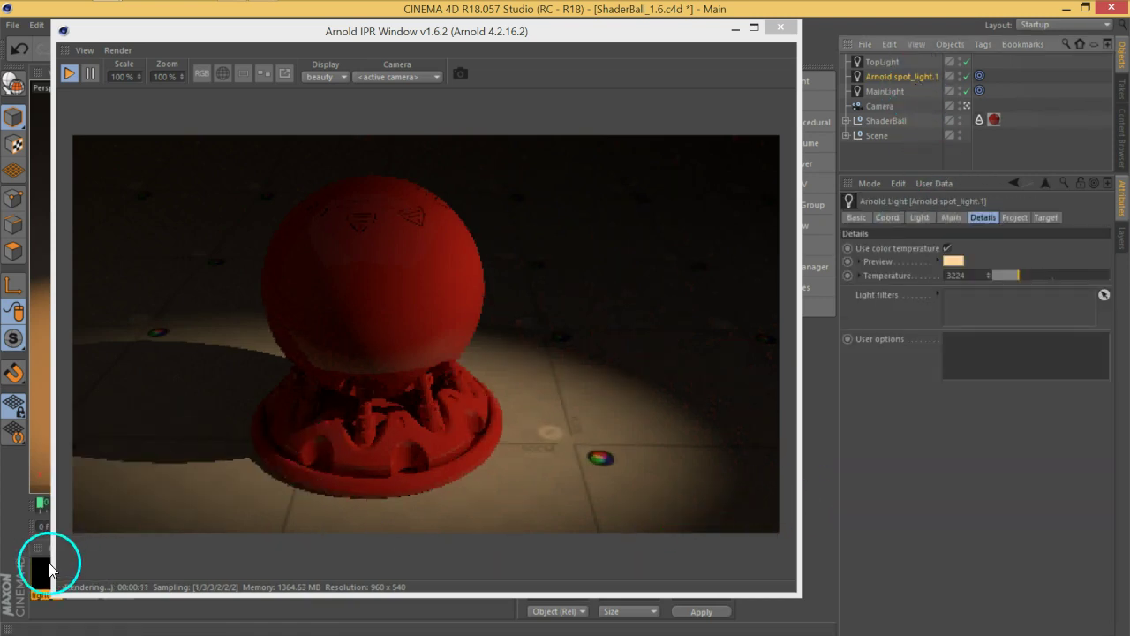
Step: Add light_blocker to the spot light's Light filters and show the material's settings
drag(539, 489, 972, 299)
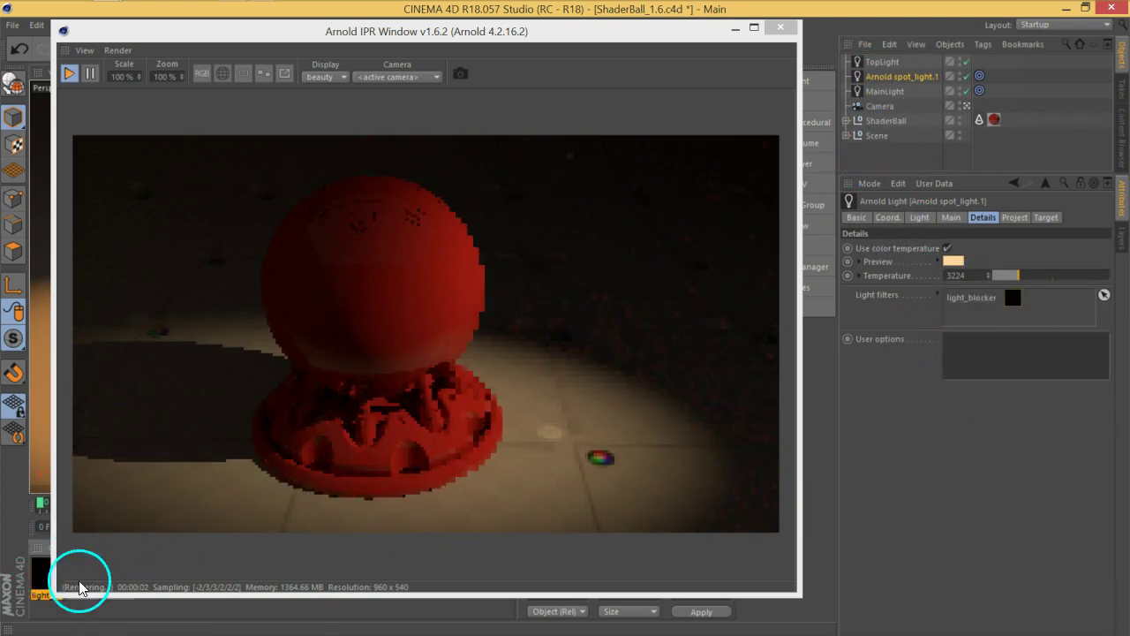
click(41, 573)
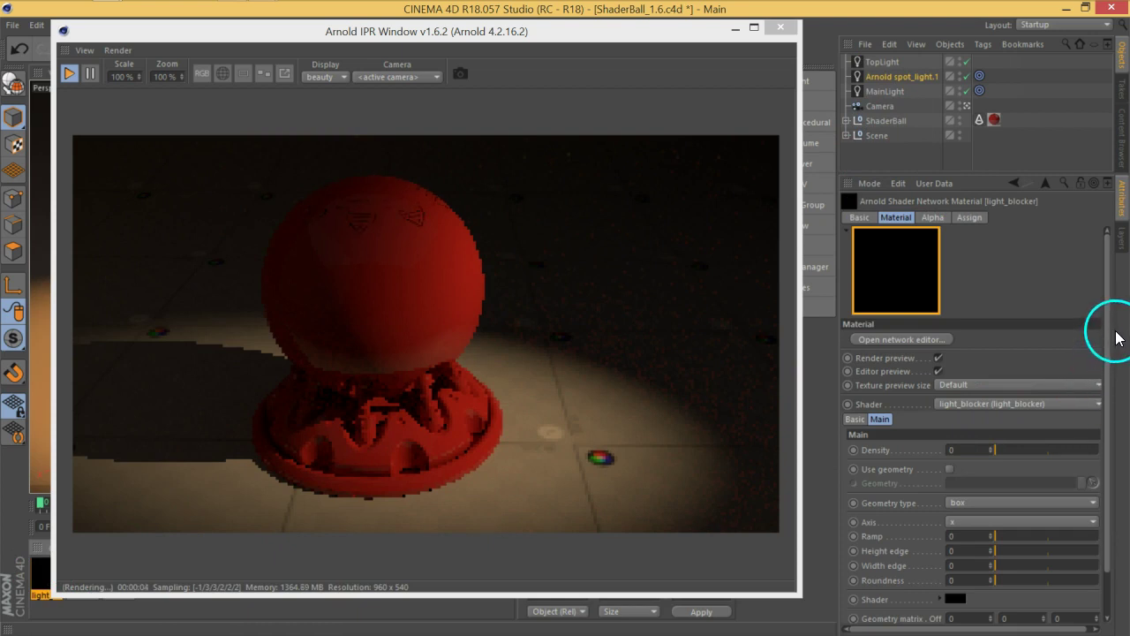
drag(1109, 334, 1111, 408)
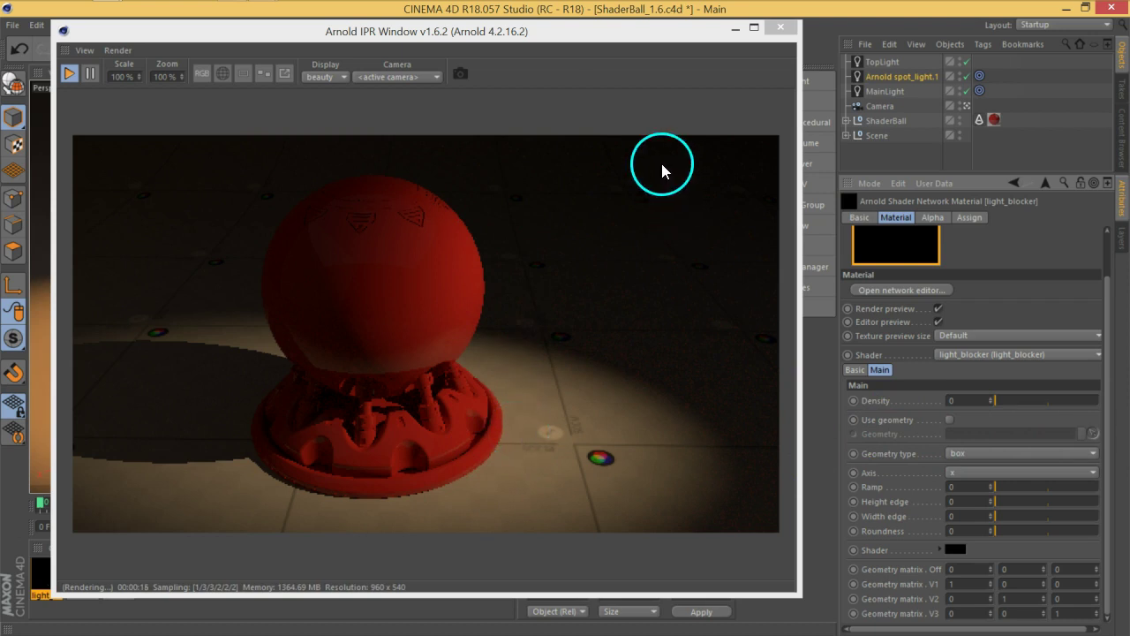
Step: Orbit the viewport to a lower side angle on the shader ball, then reselect light_blocker
drag(677, 34, 1040, 346)
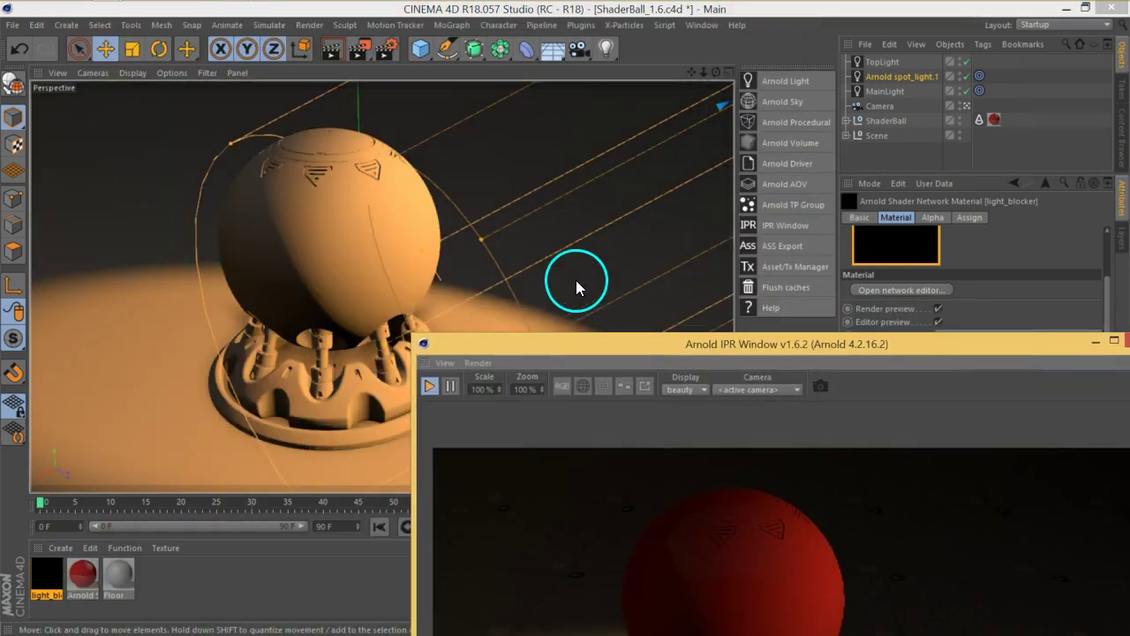
mouse_move(539, 279)
alt+mouse_down()
mouse_move(324, 265)
mouse_move(527, 240)
mouse_move(375, 289)
mouse_move(434, 239)
mouse_move(556, 179)
mouse_move(425, 283)
mouse_move(497, 189)
mouse_move(404, 267)
mouse_move(444, 197)
alt+mouse_up()
click(281, 294)
drag(735, 344, 697, 50)
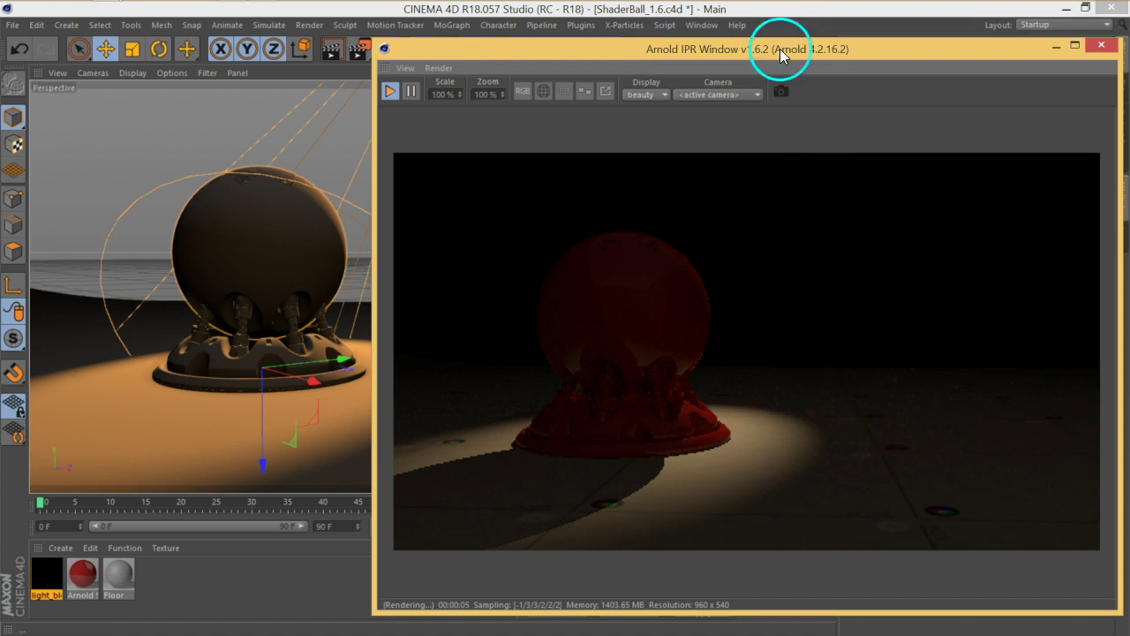
mouse_move(782, 52)
mouse_down()
mouse_move(379, 54)
mouse_move(499, 38)
mouse_up()
click(48, 568)
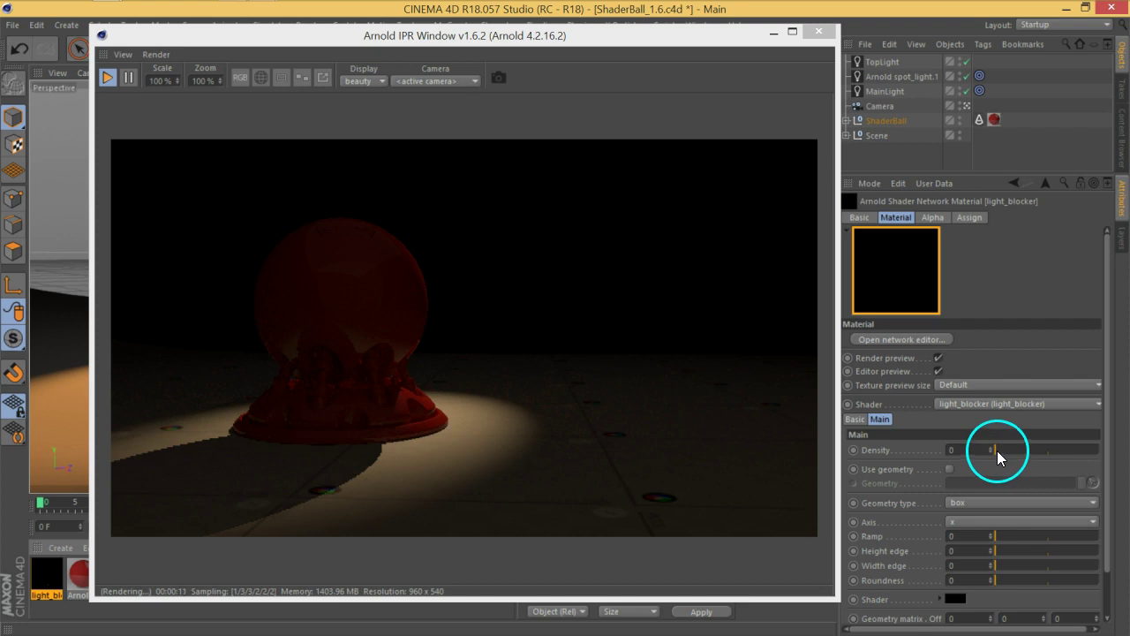
Step: Give light_blocker Density 0.22, cylinder geometry, Height edge 0.33, Width edge 0.57 and Ramp 0.16
drag(997, 450, 1026, 449)
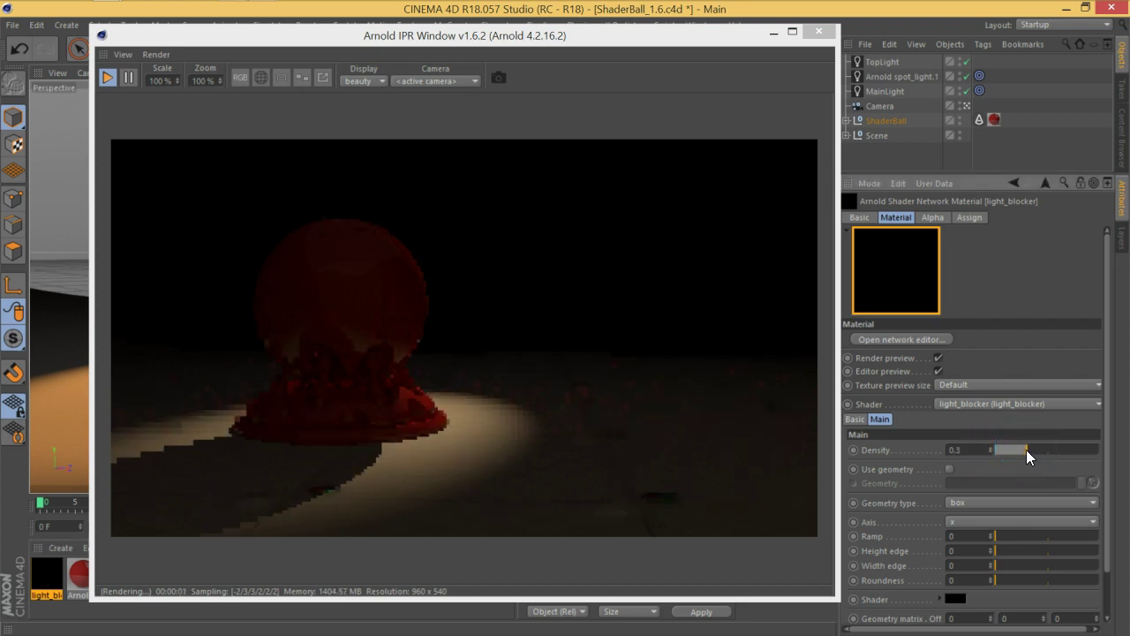
drag(1026, 449, 1020, 449)
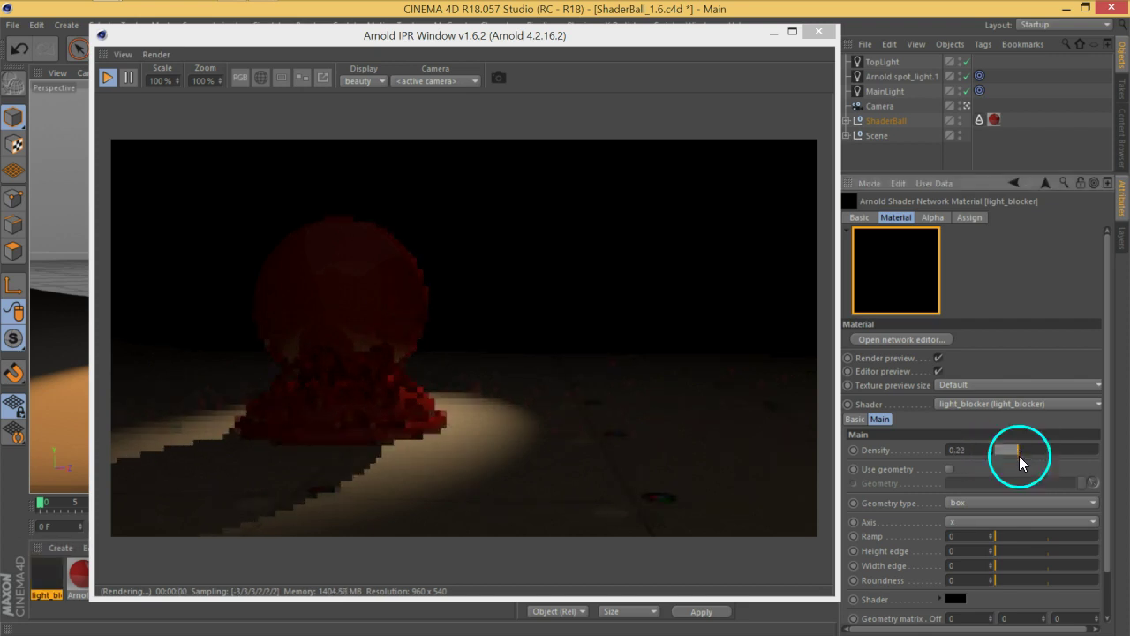
scroll(1103, 560, down, 2)
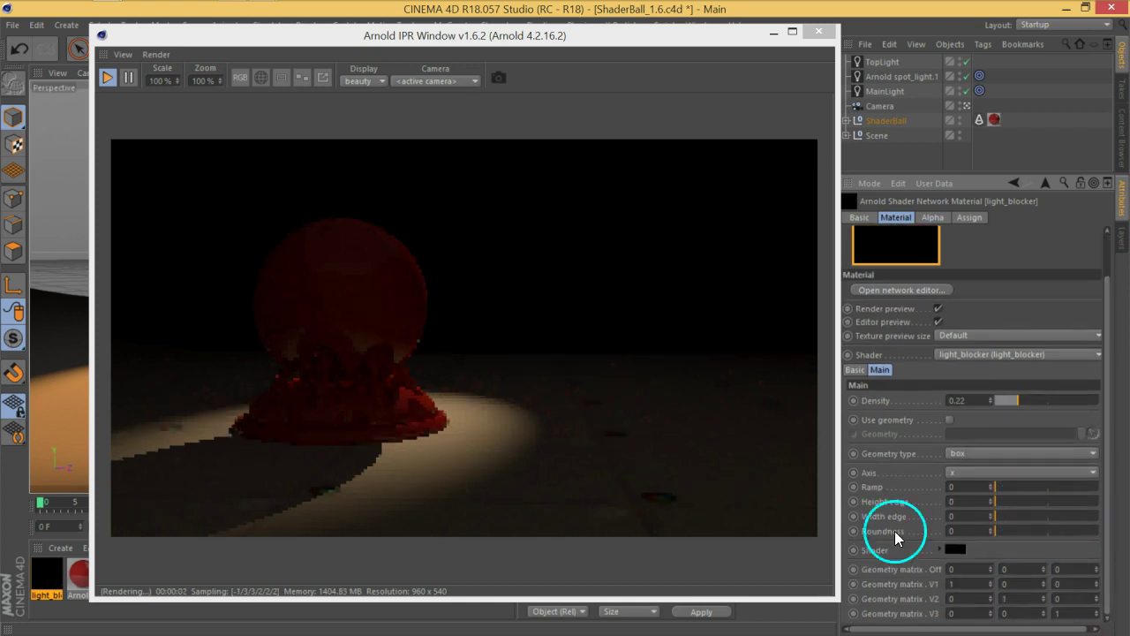
click(963, 457)
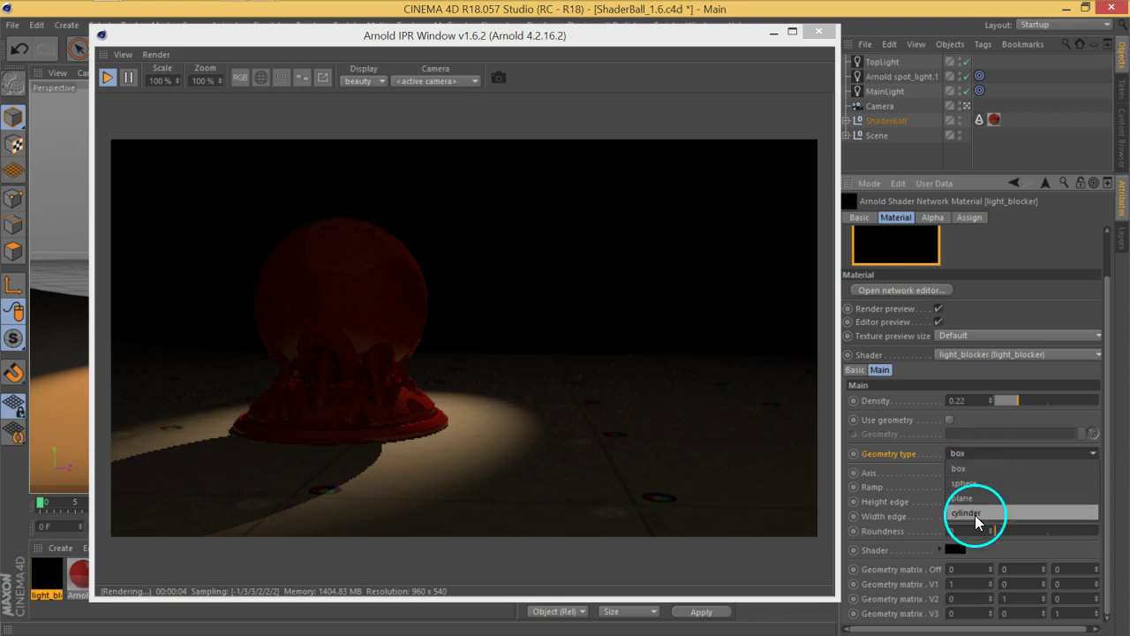
click(974, 513)
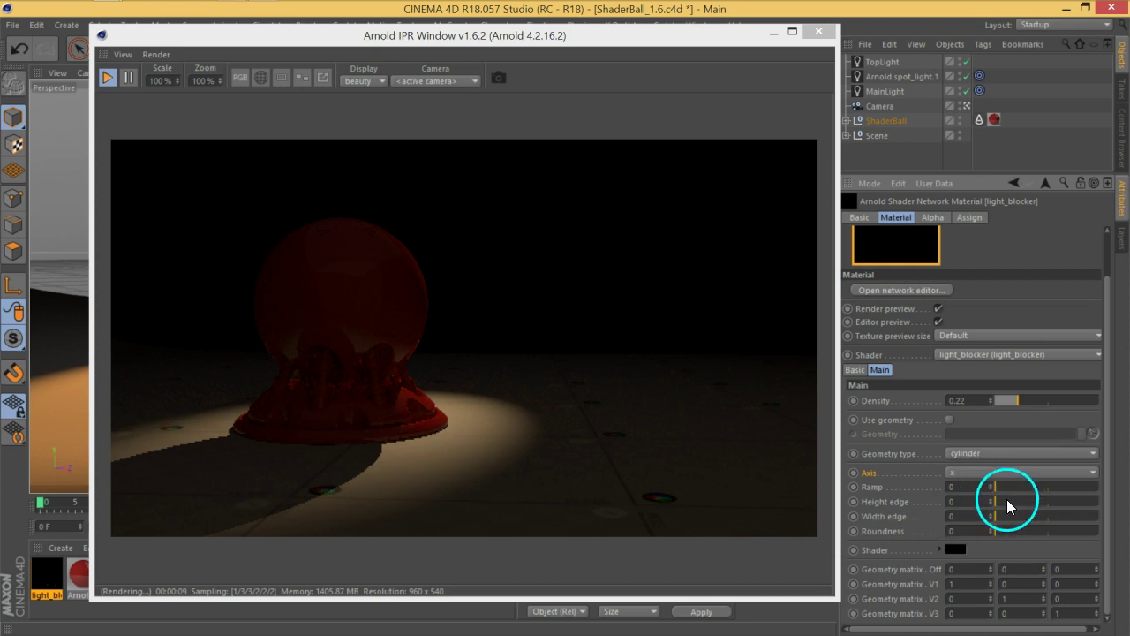
mouse_move(1001, 501)
mouse_down()
mouse_move(1027, 502)
mouse_move(1013, 514)
mouse_move(1056, 514)
mouse_up()
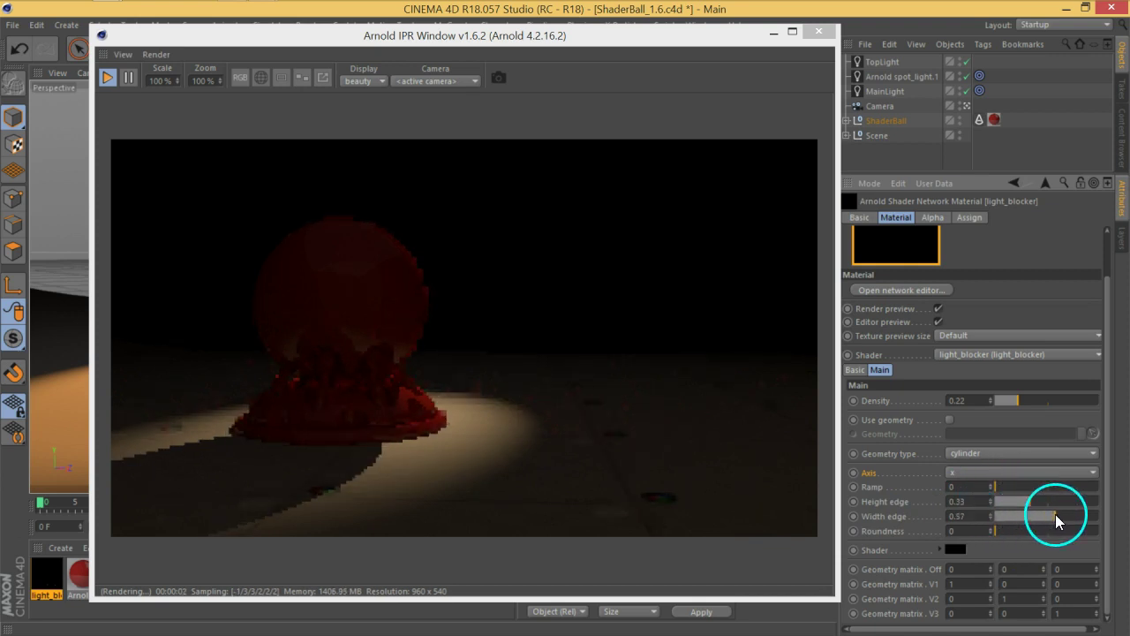
click(998, 513)
drag(995, 487, 1012, 487)
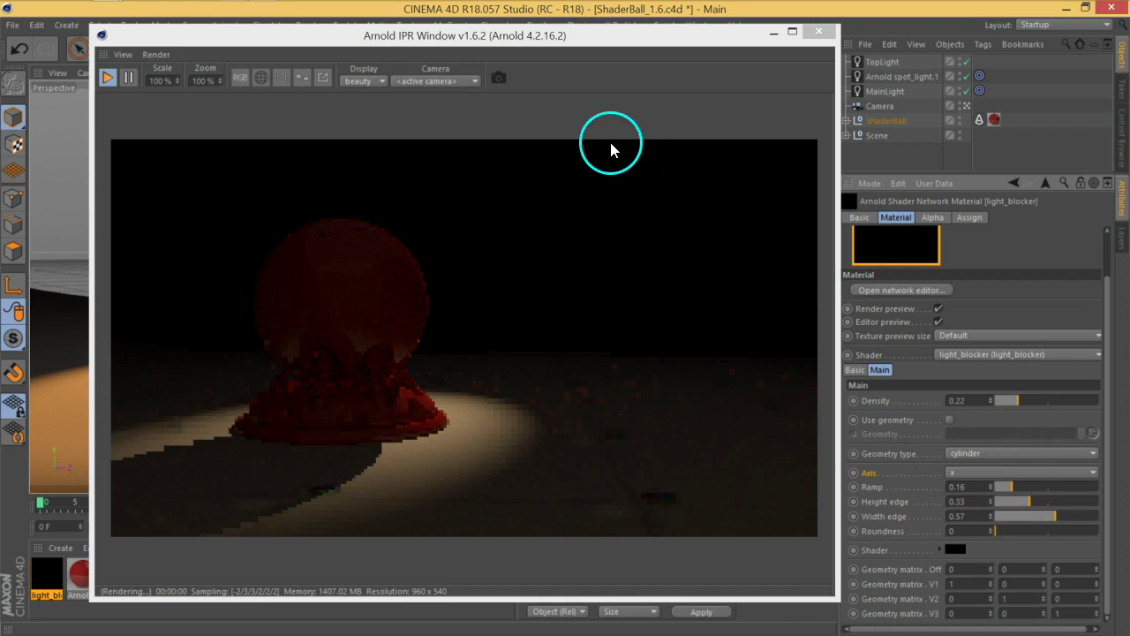
Step: Orbit the viewport around the shader ball to check the blocker's effect
drag(613, 68, 983, 107)
mouse_move(347, 308)
alt+mouse_down()
mouse_move(164, 340)
mouse_move(374, 282)
alt+mouse_up()
mouse_move(414, 237)
alt+mouse_down()
mouse_move(265, 298)
mouse_move(235, 284)
mouse_move(285, 279)
mouse_move(326, 300)
alt+mouse_up()
mouse_move(868, 82)
mouse_down()
mouse_move(447, 53)
mouse_move(470, 51)
mouse_move(474, 121)
mouse_up()
Step: Add a Cylinder primitive and scale it down to about 31% of its size
click(420, 48)
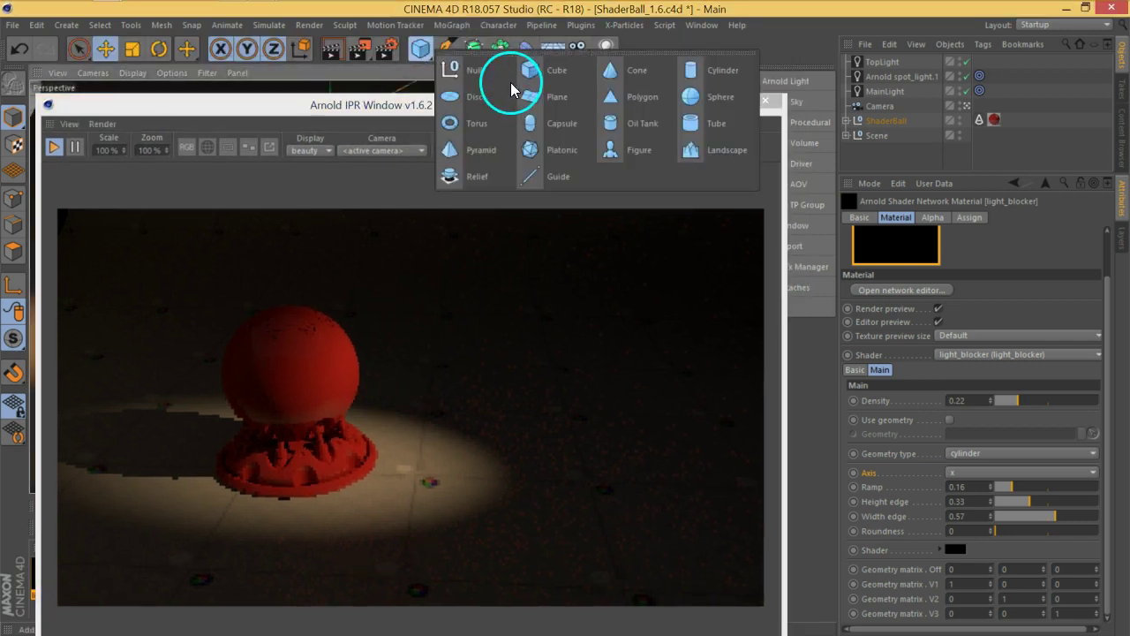
click(694, 80)
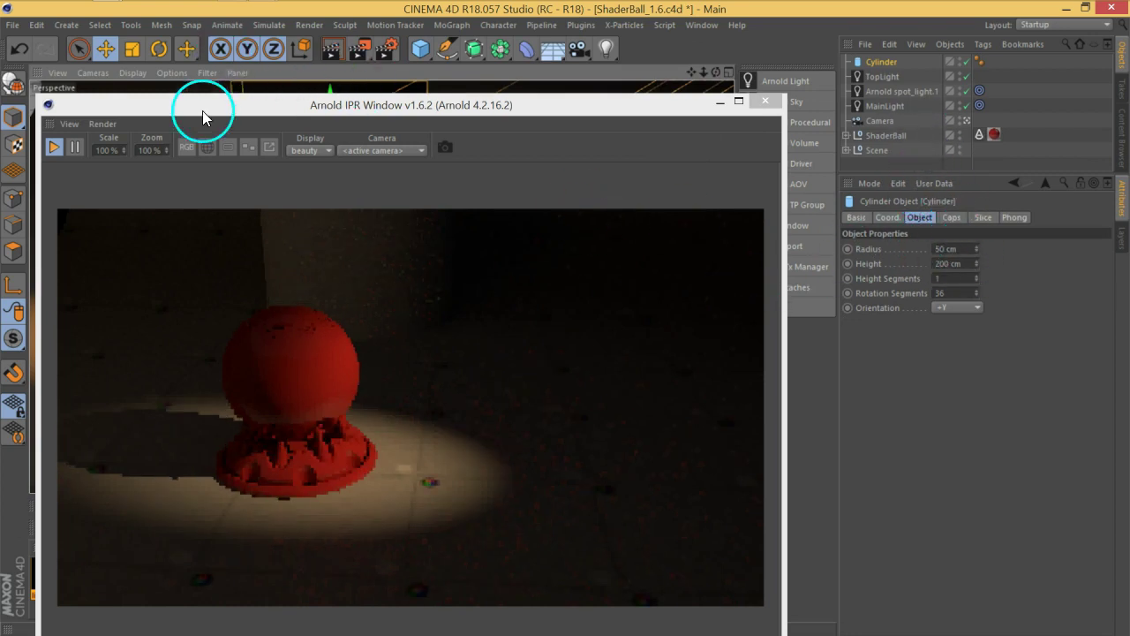
drag(203, 111, 648, 347)
click(186, 50)
drag(524, 139, 173, 293)
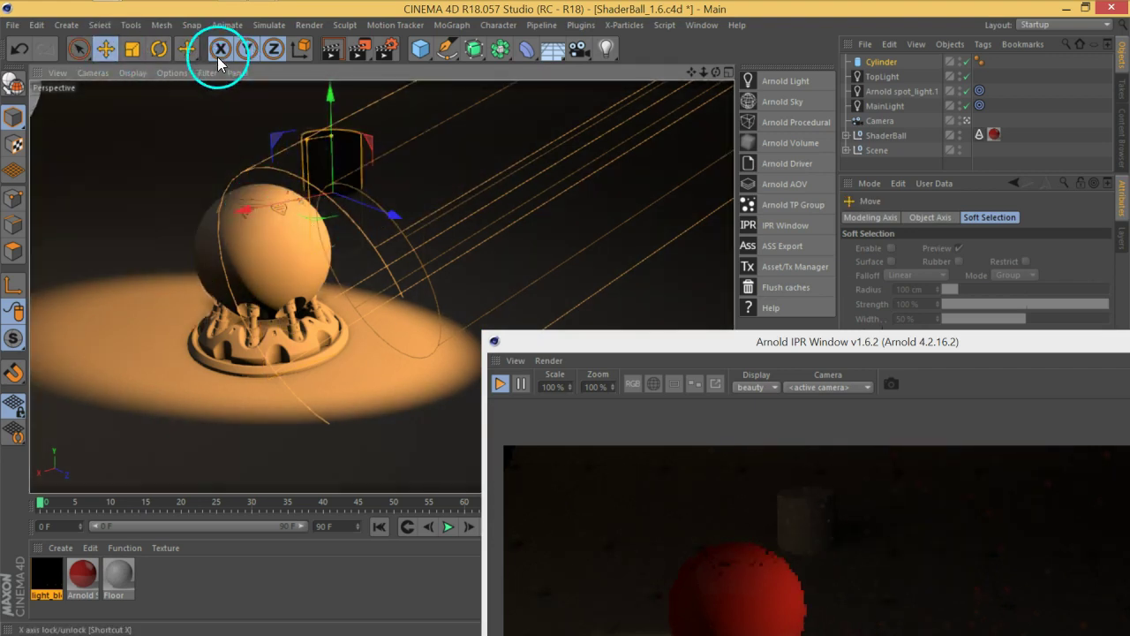
Step: Using World coordinates, move the cylinder right of the shader ball and make it much taller
click(301, 53)
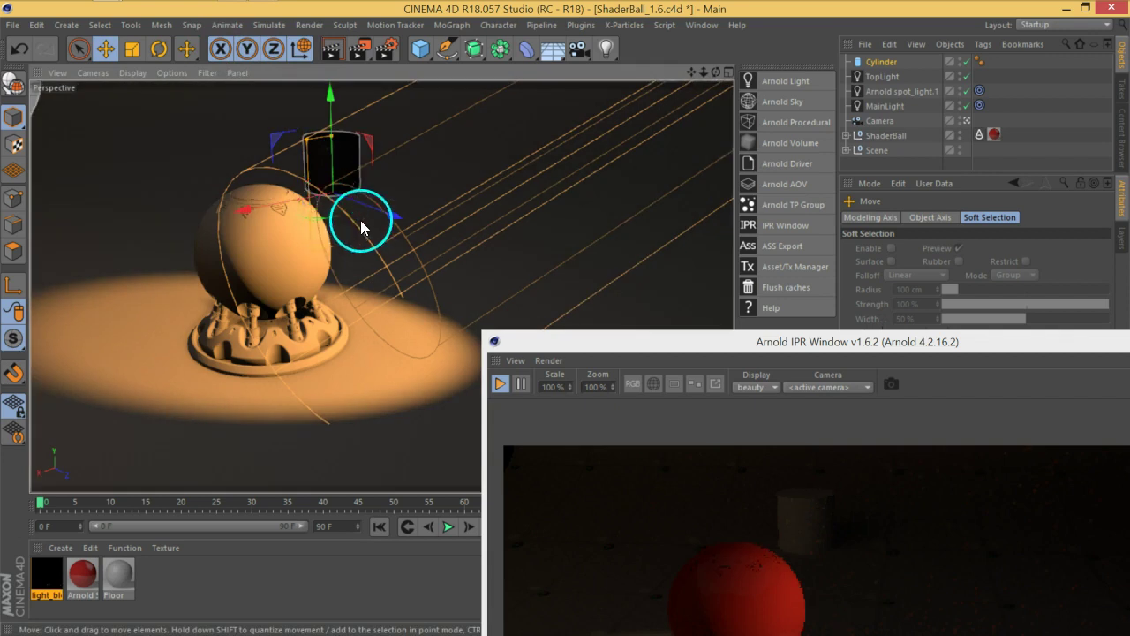
mouse_move(380, 208)
mouse_down()
mouse_move(532, 262)
mouse_move(398, 412)
mouse_up()
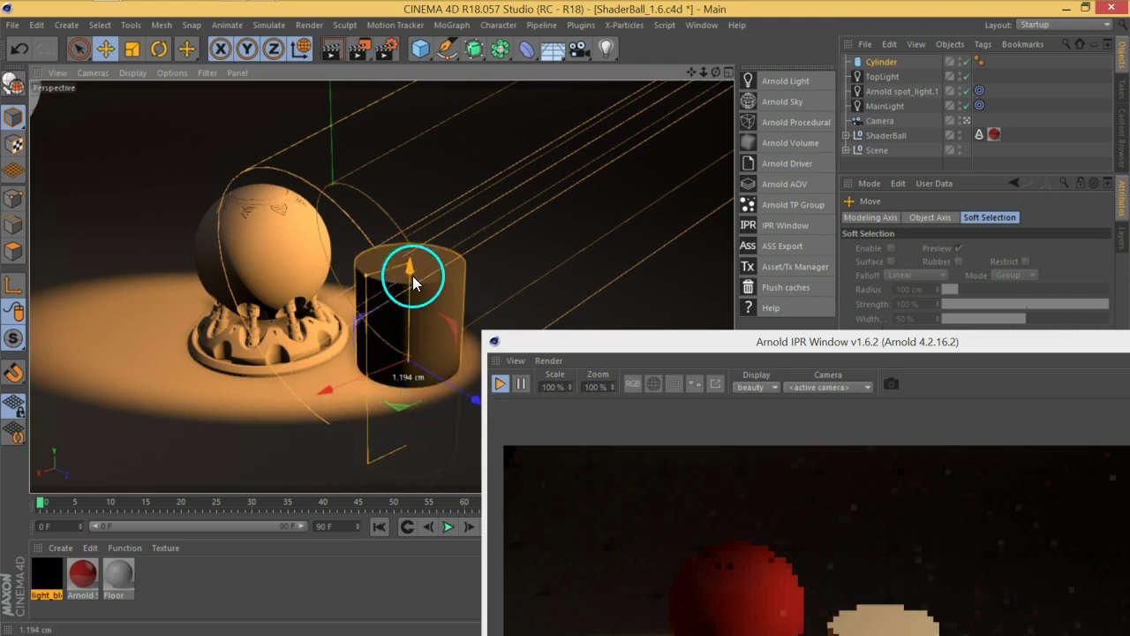
drag(412, 276, 411, 172)
mouse_move(780, 347)
mouse_down()
mouse_move(368, 43)
mouse_move(340, 38)
mouse_up()
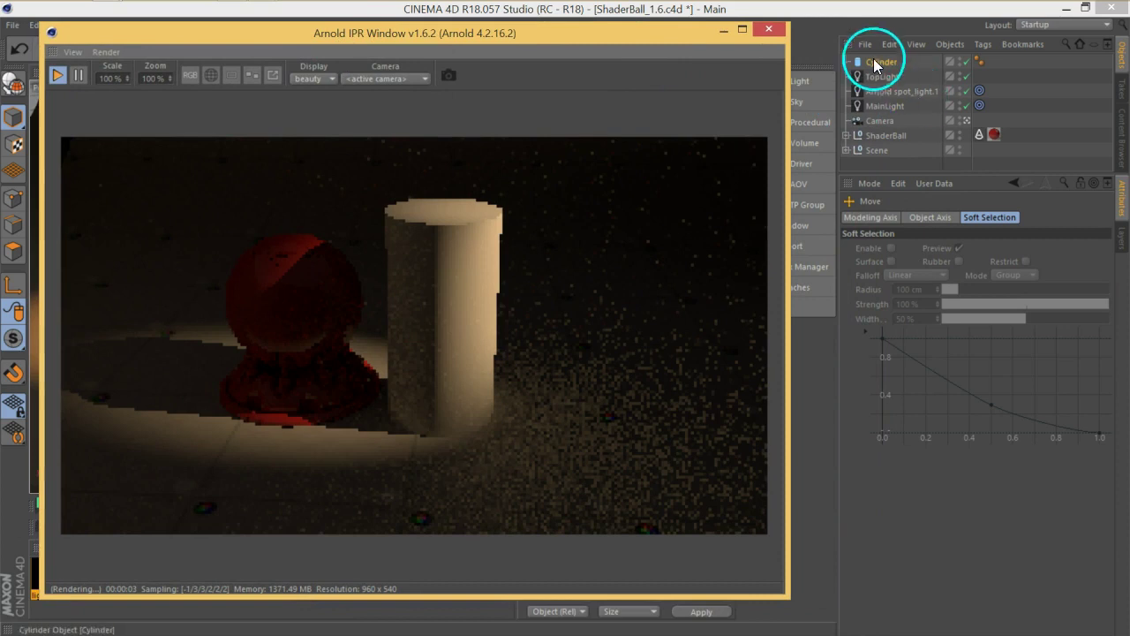
Step: Hide the Cylinder from the render and enable linked geometry in the light_blocker material
click(879, 61)
click(960, 64)
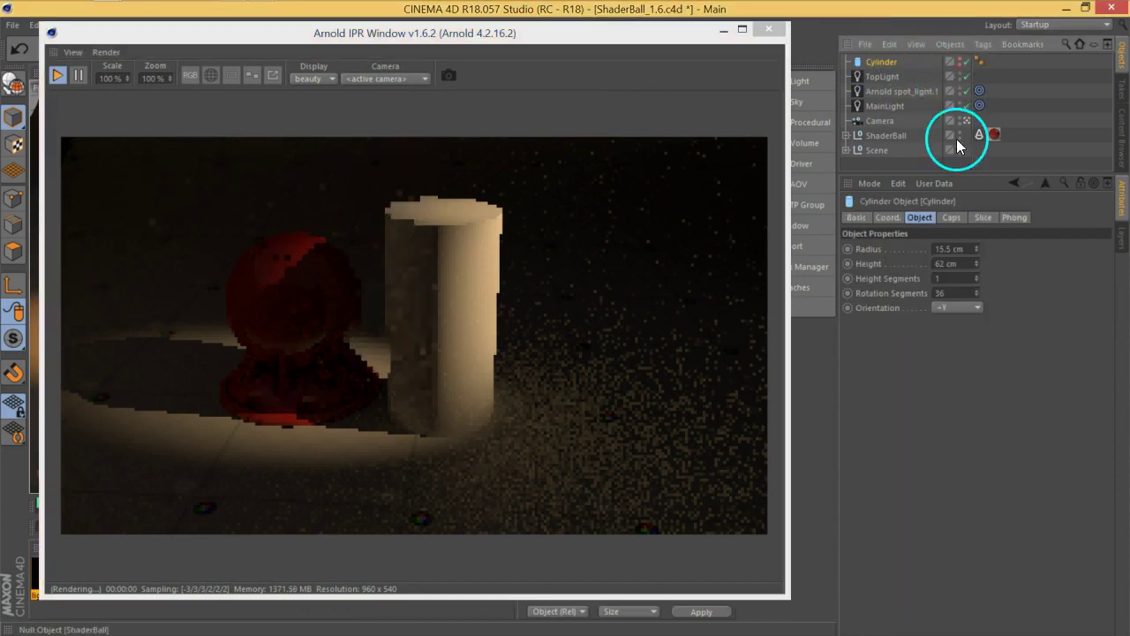
click(20, 583)
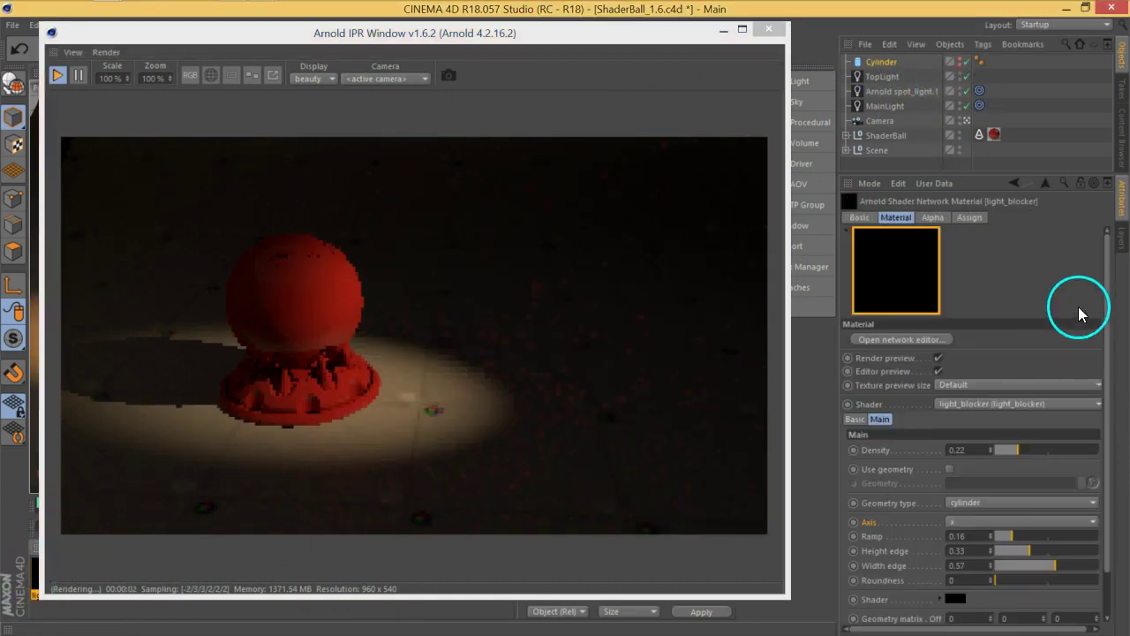
drag(1102, 379, 1102, 495)
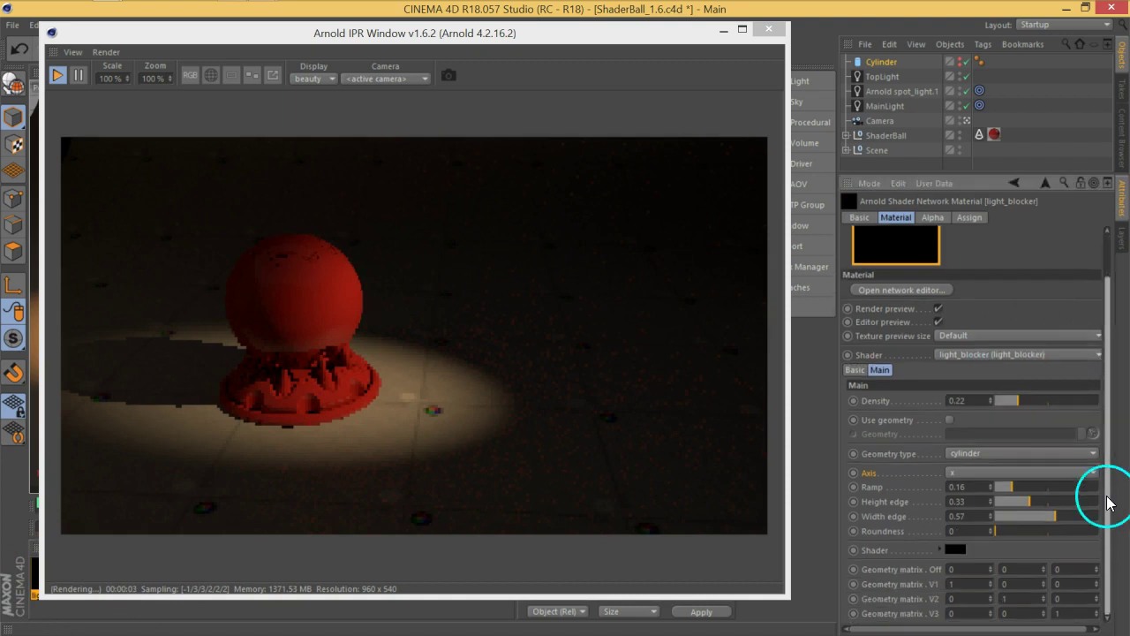
click(950, 421)
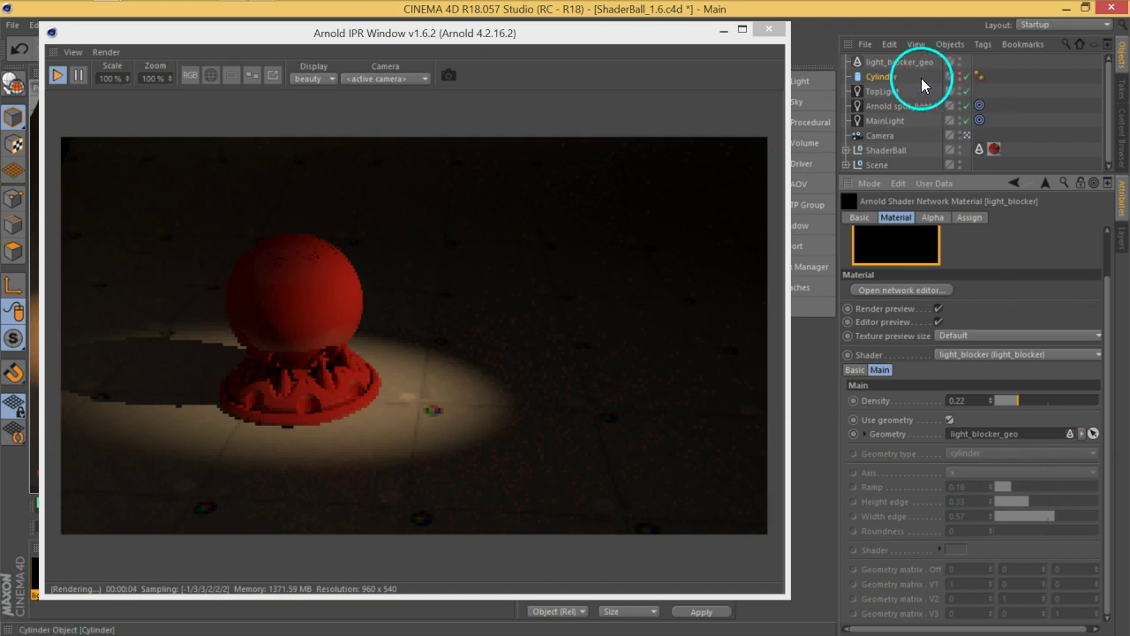
Step: Link light_blocker_geo as the blocker geometry and set its Geometry type to cylinder
click(893, 62)
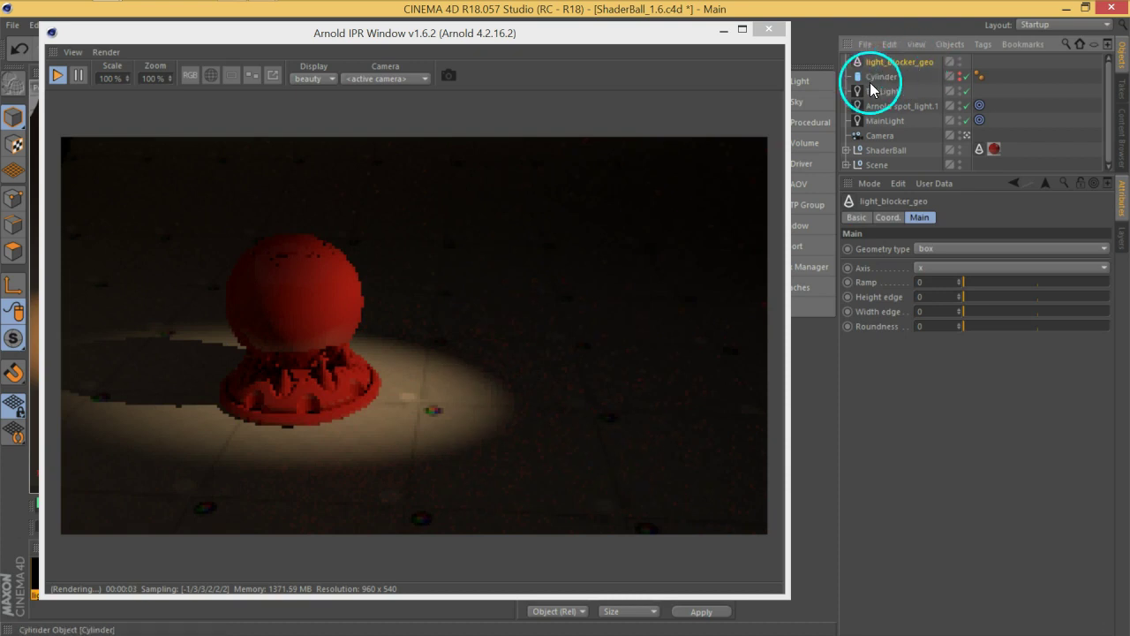
click(36, 559)
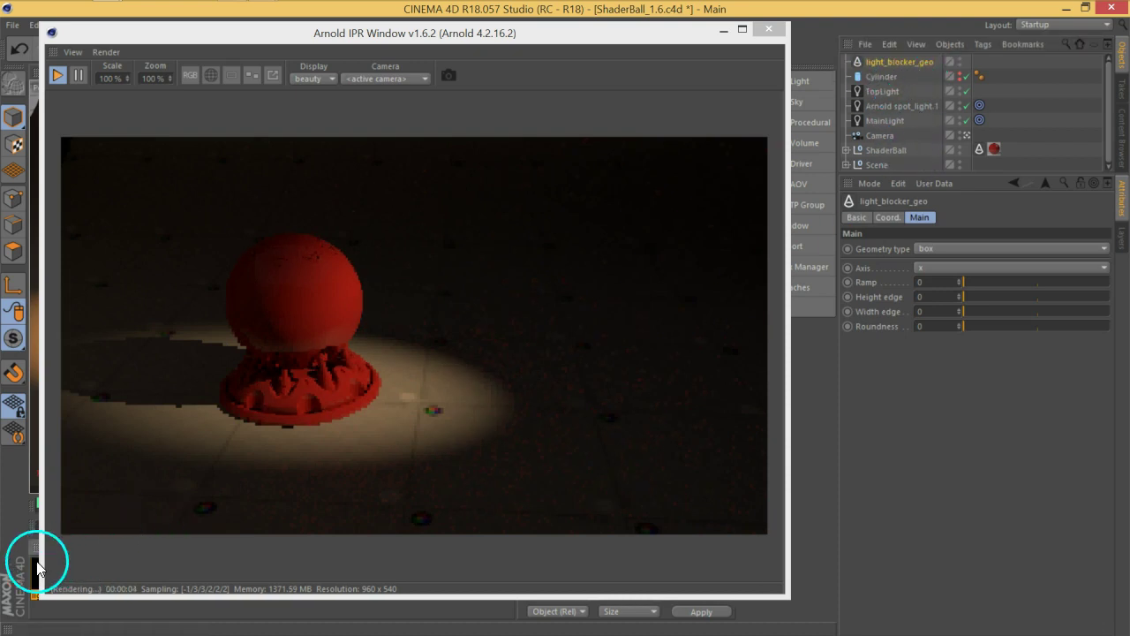
drag(886, 80, 995, 482)
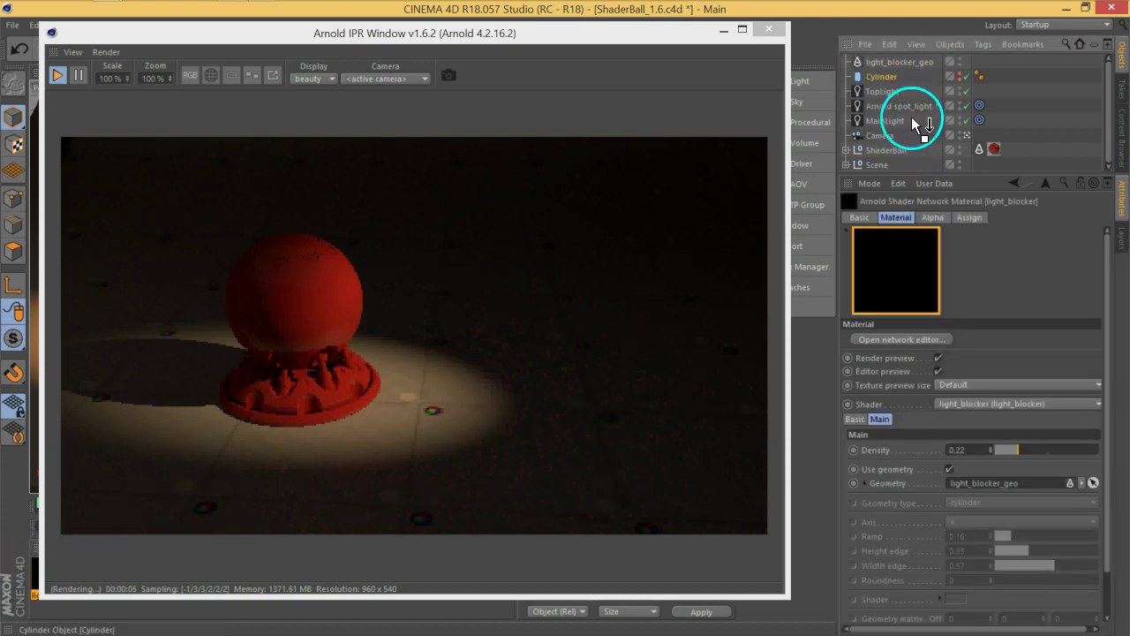
click(879, 62)
click(963, 245)
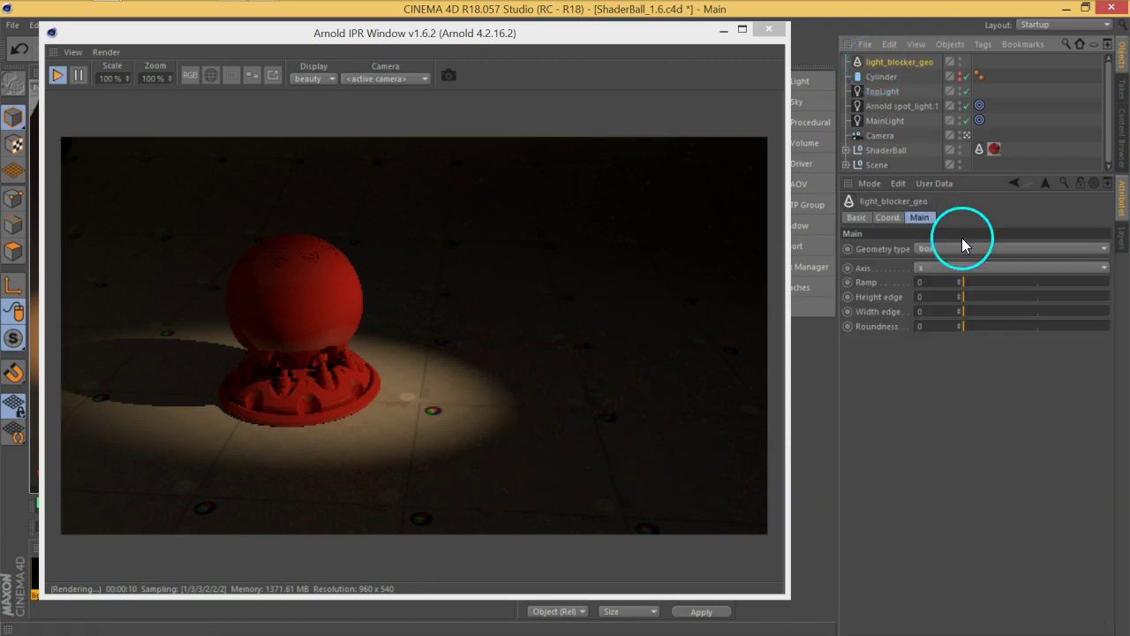
click(945, 247)
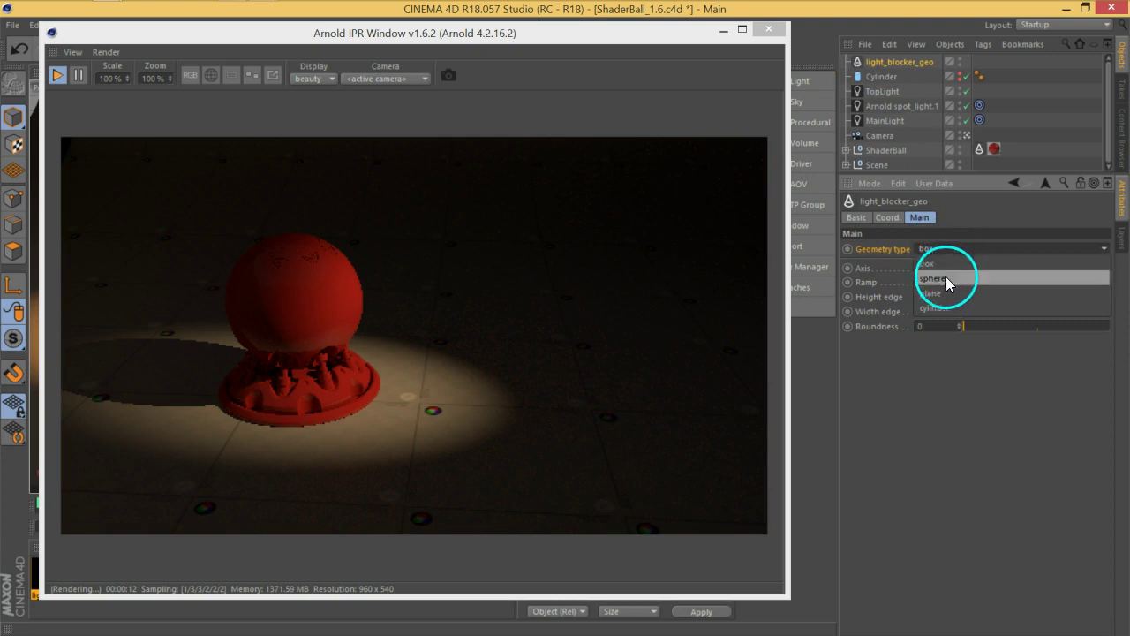
click(949, 308)
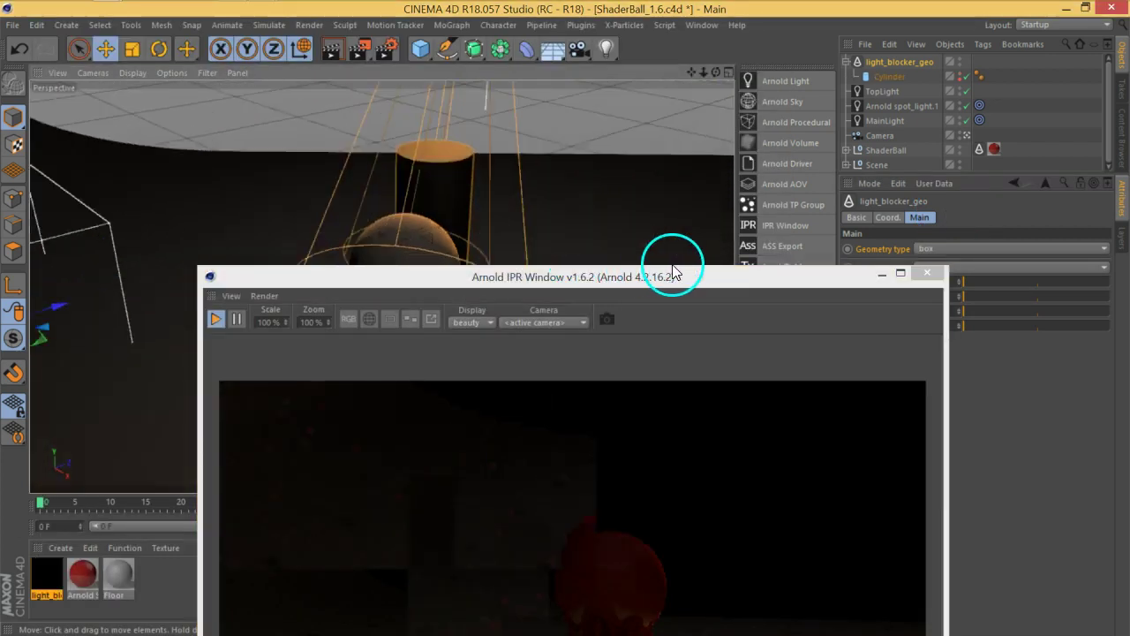
Step: Select the light blocker and frame it together with the shader ball in the viewport
mouse_move(673, 272)
mouse_down()
mouse_move(669, 281)
mouse_move(750, 185)
mouse_move(752, 92)
mouse_up()
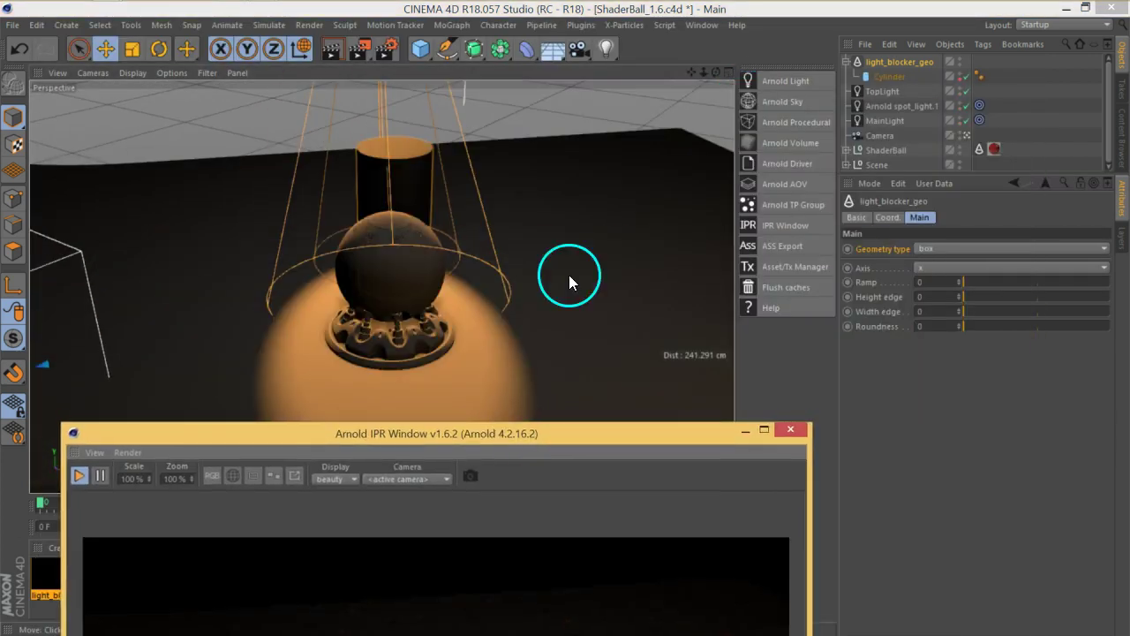
mouse_move(568, 280)
alt+mouse_down()
mouse_move(467, 277)
mouse_move(406, 255)
mouse_move(512, 151)
mouse_move(432, 215)
alt+mouse_up()
mouse_move(432, 215)
alt+right_down()
mouse_move(335, 232)
mouse_move(338, 275)
mouse_move(366, 279)
alt+right_up()
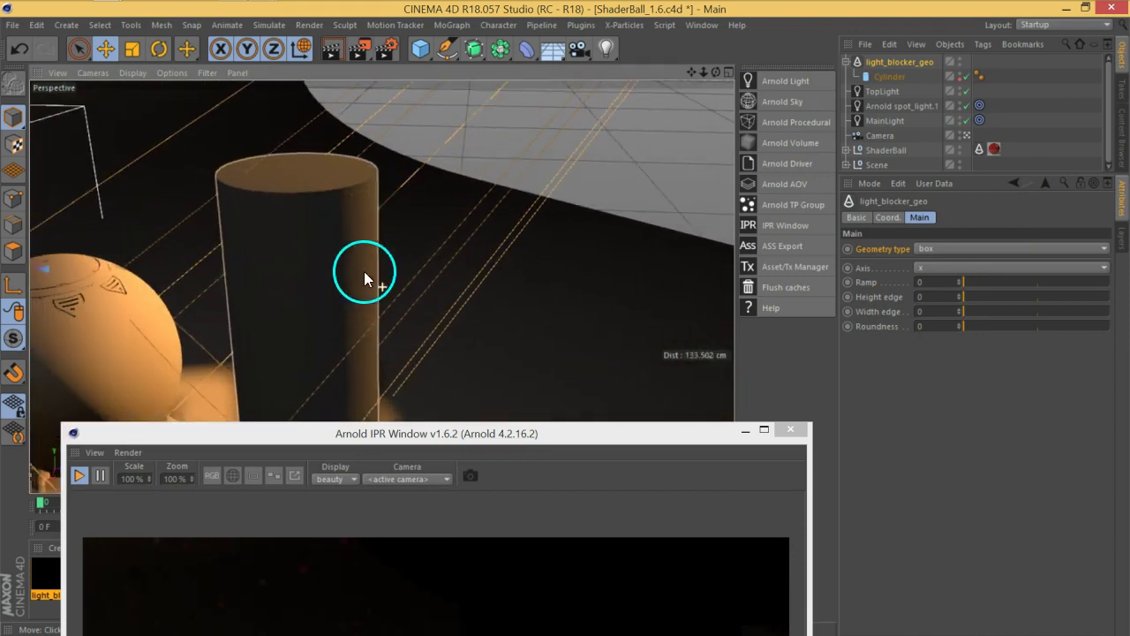
alt+drag(365, 279, 403, 232)
click(898, 76)
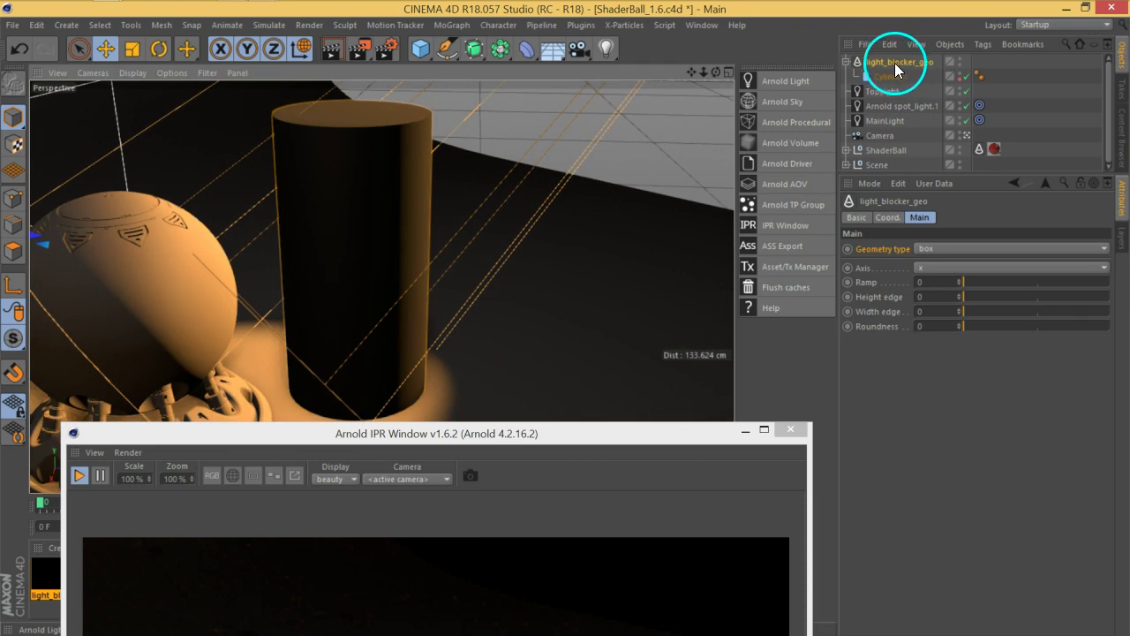
scroll(382, 234, down, 5)
scroll(381, 238, down, 2)
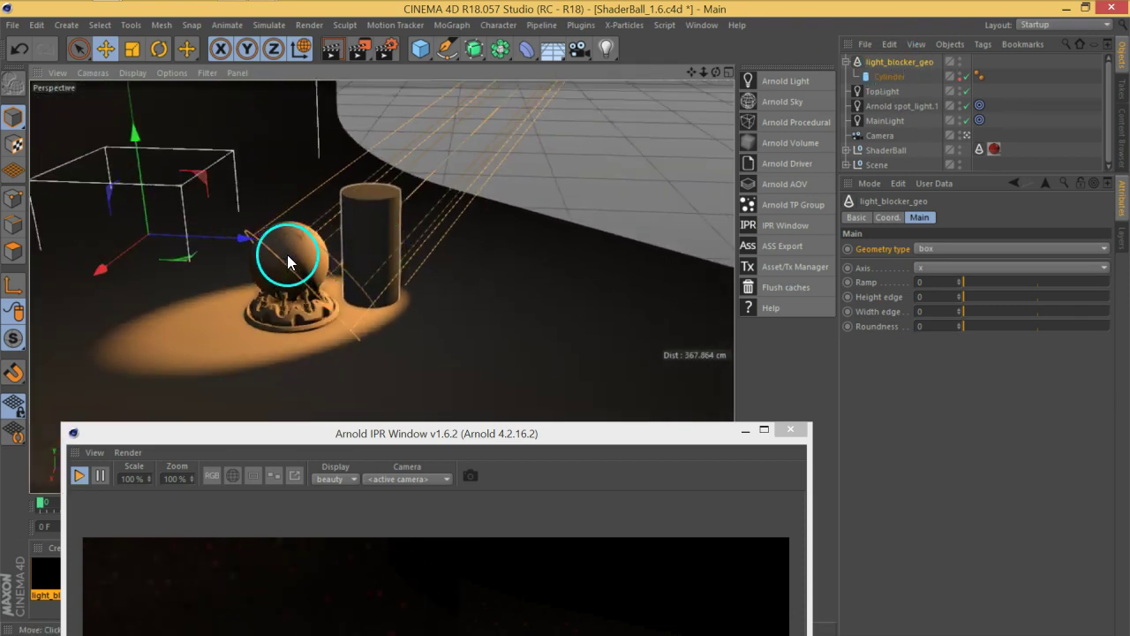
alt+middle_drag(283, 252, 412, 222)
alt+right_drag(338, 235, 278, 194)
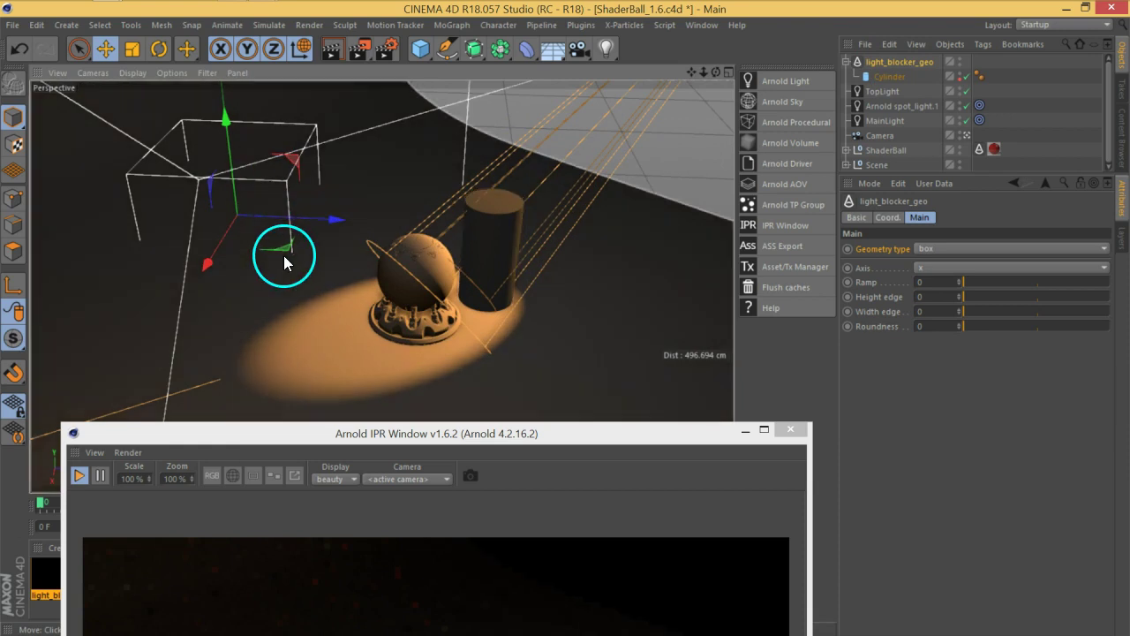
Step: Move the light blocker box over the shader ball and set its Height edge to 0.23
mouse_move(282, 248)
mouse_down()
mouse_move(572, 310)
mouse_move(534, 324)
mouse_move(454, 315)
mouse_up()
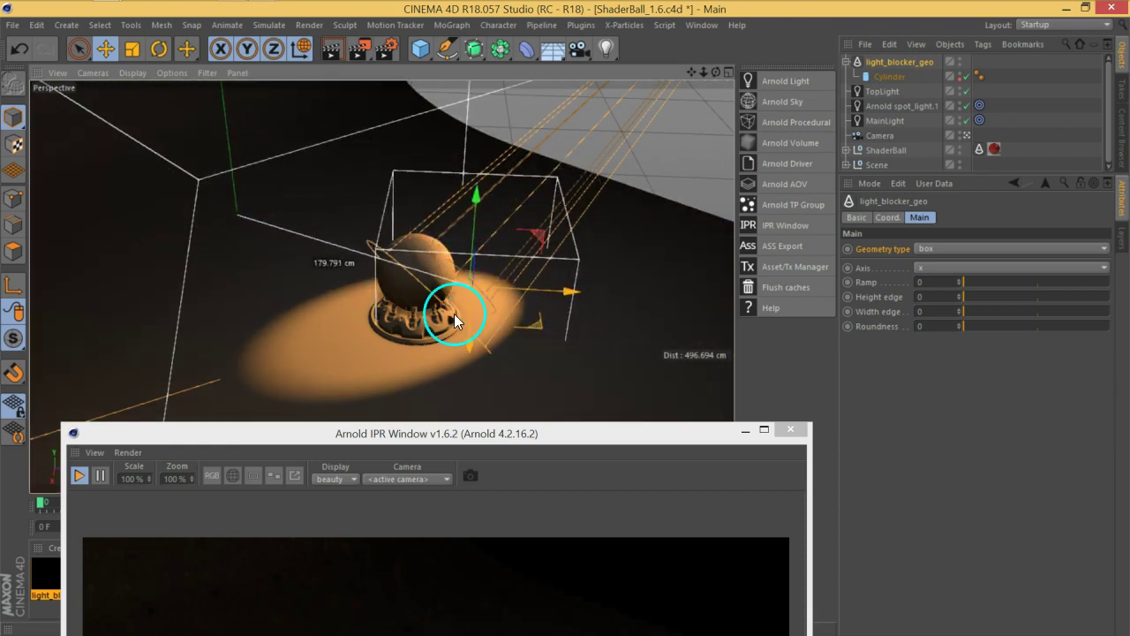
drag(501, 433, 800, 45)
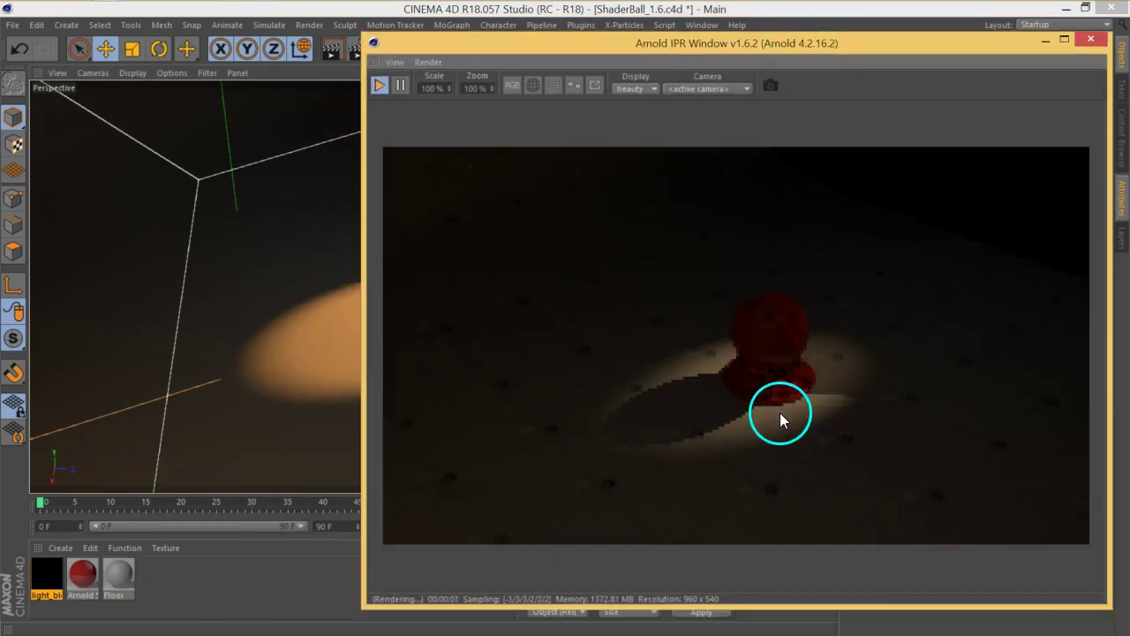
mouse_move(801, 47)
mouse_down()
mouse_move(244, 227)
mouse_move(270, 363)
mouse_up()
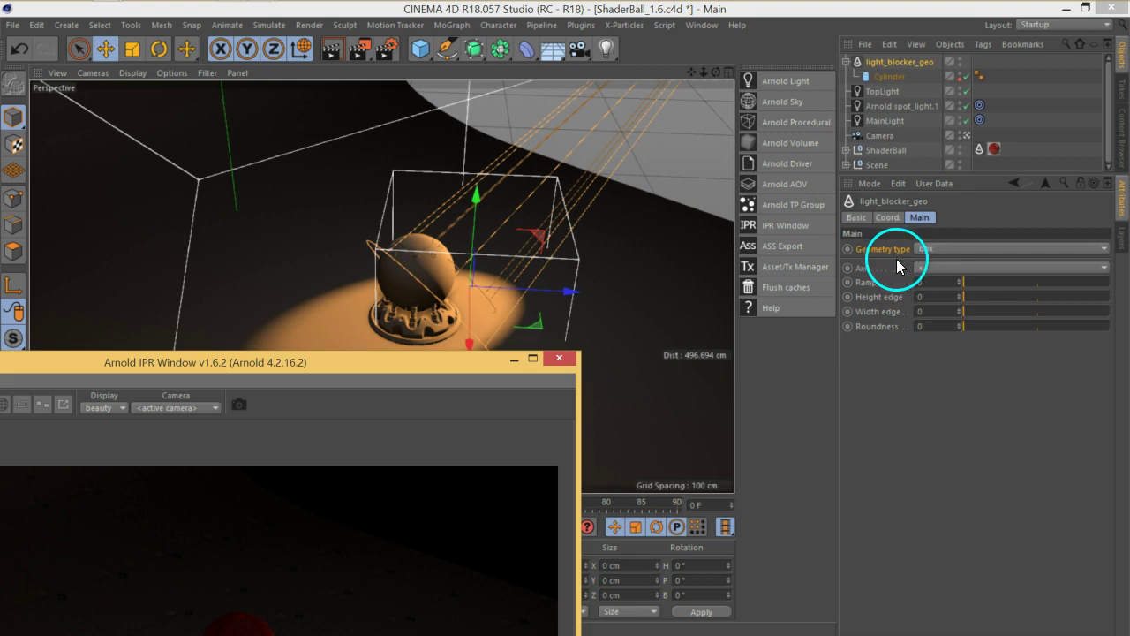
drag(968, 301, 1000, 303)
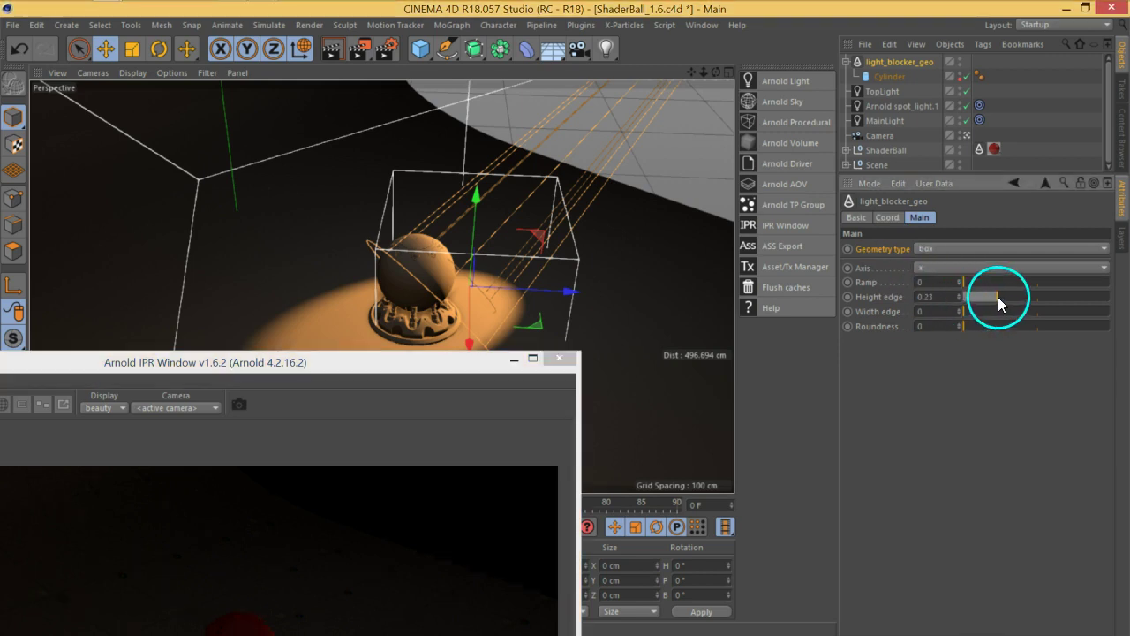
mouse_move(397, 358)
mouse_down()
mouse_move(570, 97)
mouse_move(383, 383)
mouse_up()
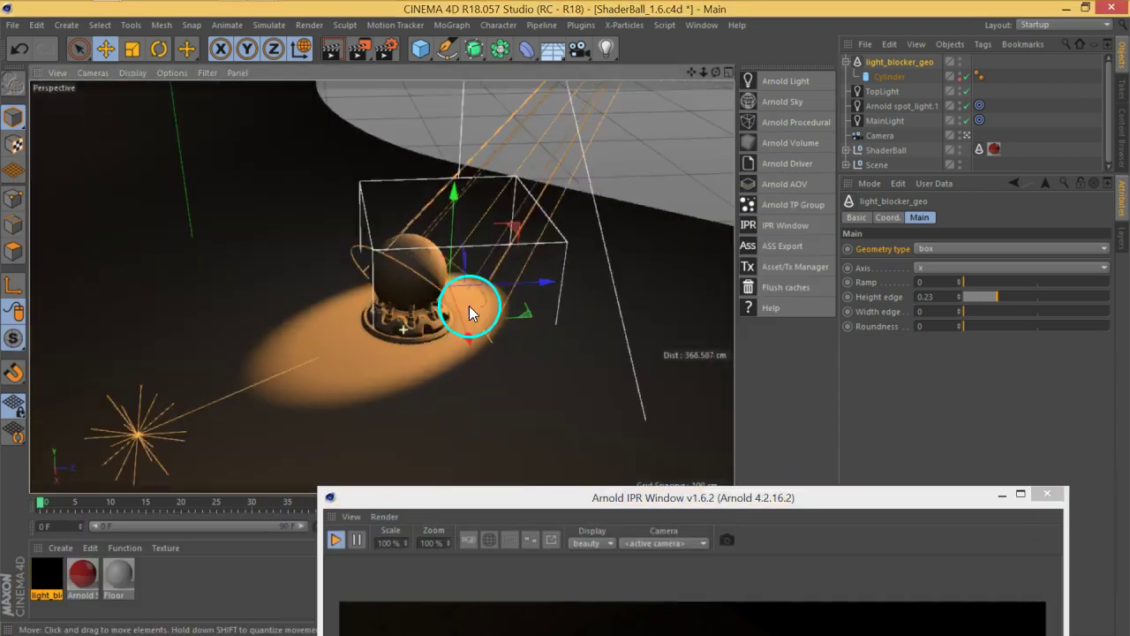
Step: Orbit and zoom in on the shader ball to check the IPR render
alt+drag(469, 313, 127, 261)
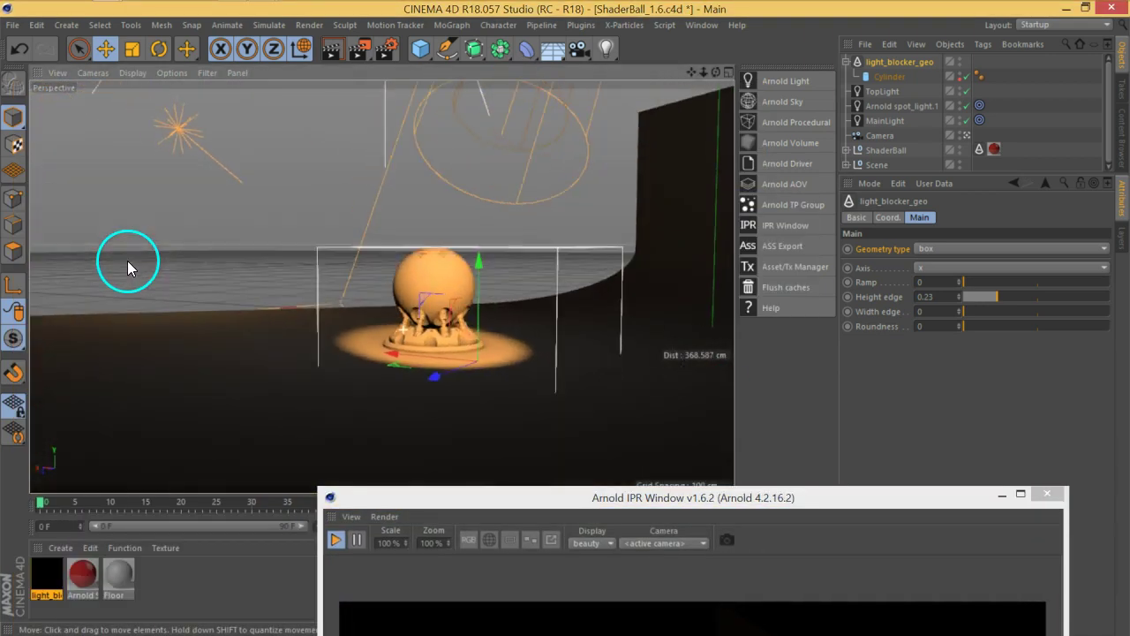
alt+drag(127, 261, 484, 335)
mouse_move(484, 336)
alt+right_down()
mouse_move(489, 327)
mouse_move(626, 383)
mouse_move(585, 369)
mouse_move(609, 431)
alt+right_up()
mouse_move(677, 497)
mouse_down()
mouse_move(677, 429)
mouse_move(643, 268)
mouse_move(684, 82)
mouse_up()
mouse_move(592, 89)
mouse_down()
mouse_move(463, 99)
mouse_move(254, 89)
mouse_move(774, 182)
mouse_up()
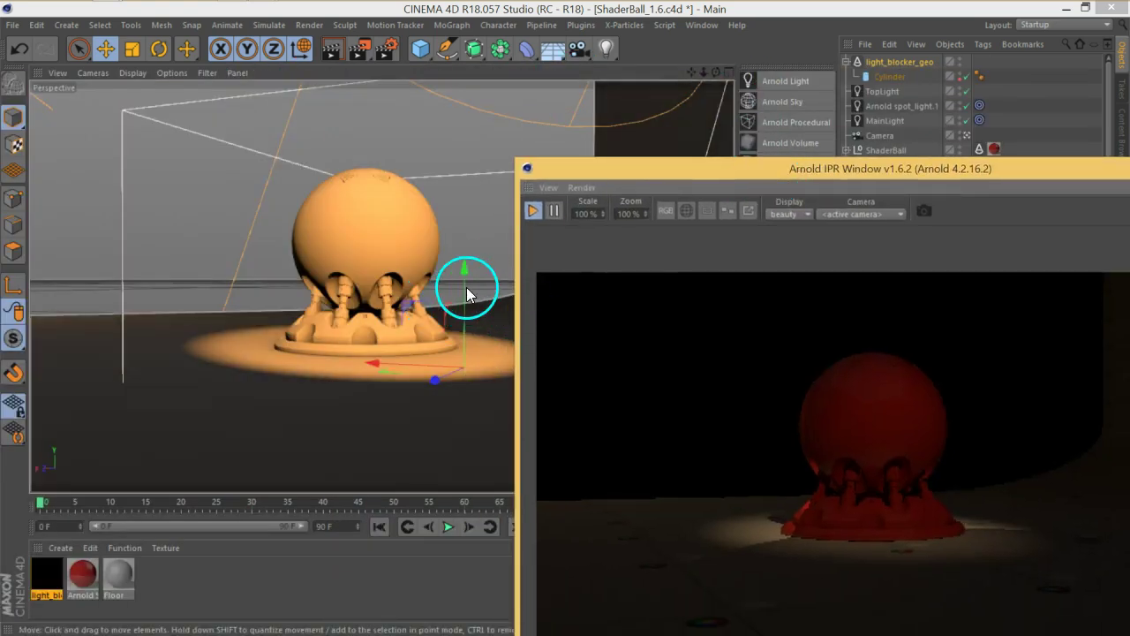
Step: Delete the Cylinder and lift light_blocker_geo upward
click(884, 79)
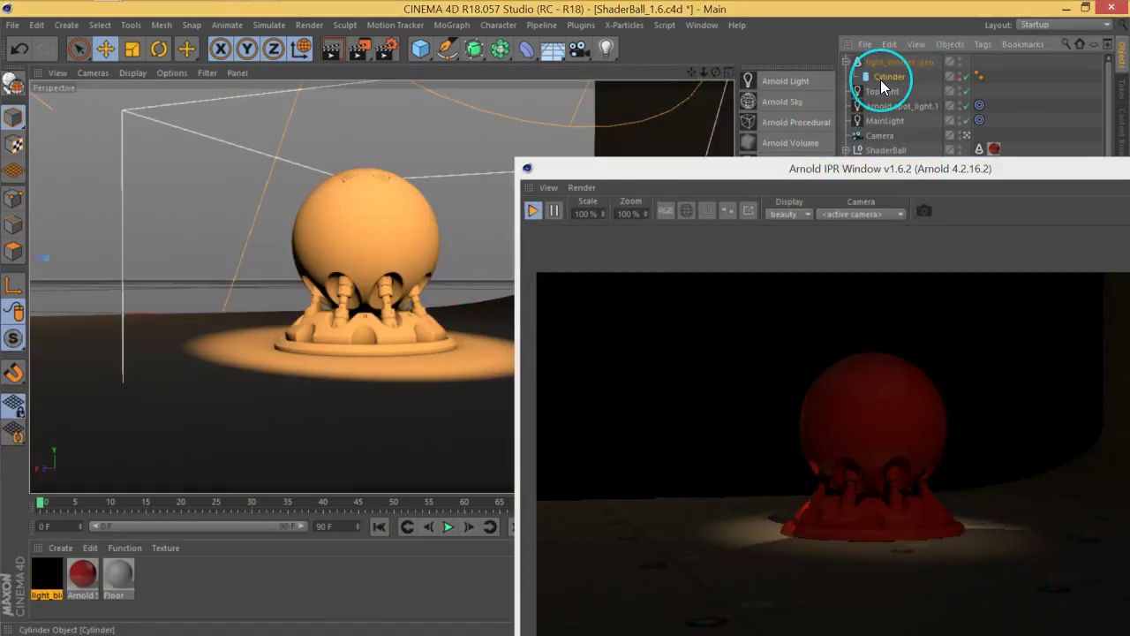
key(Delete)
click(883, 62)
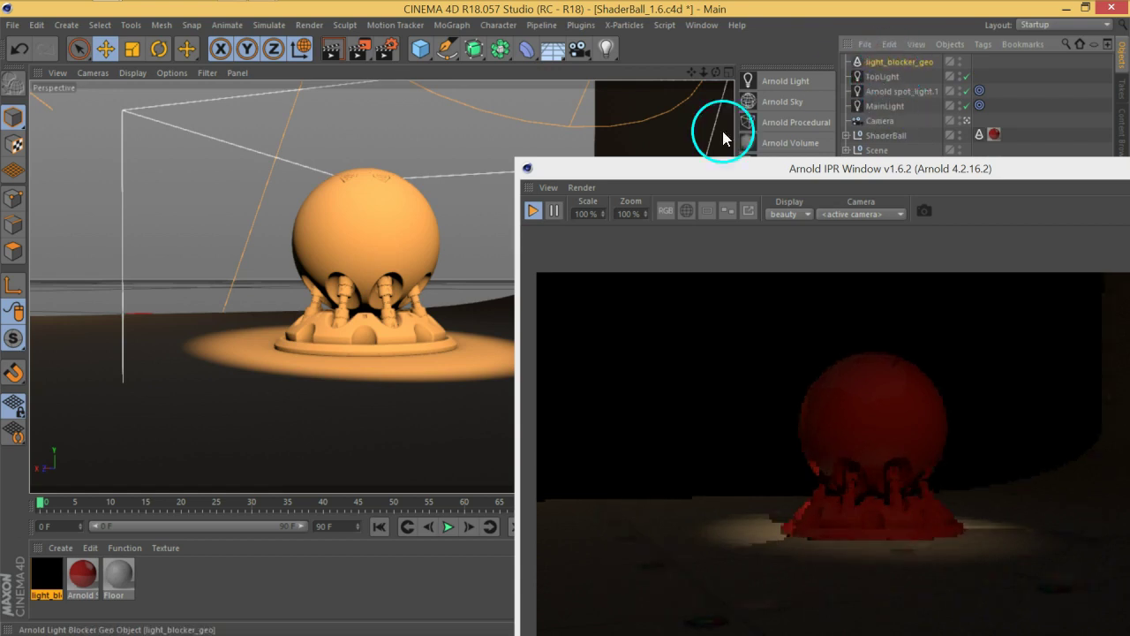
drag(465, 280, 465, 199)
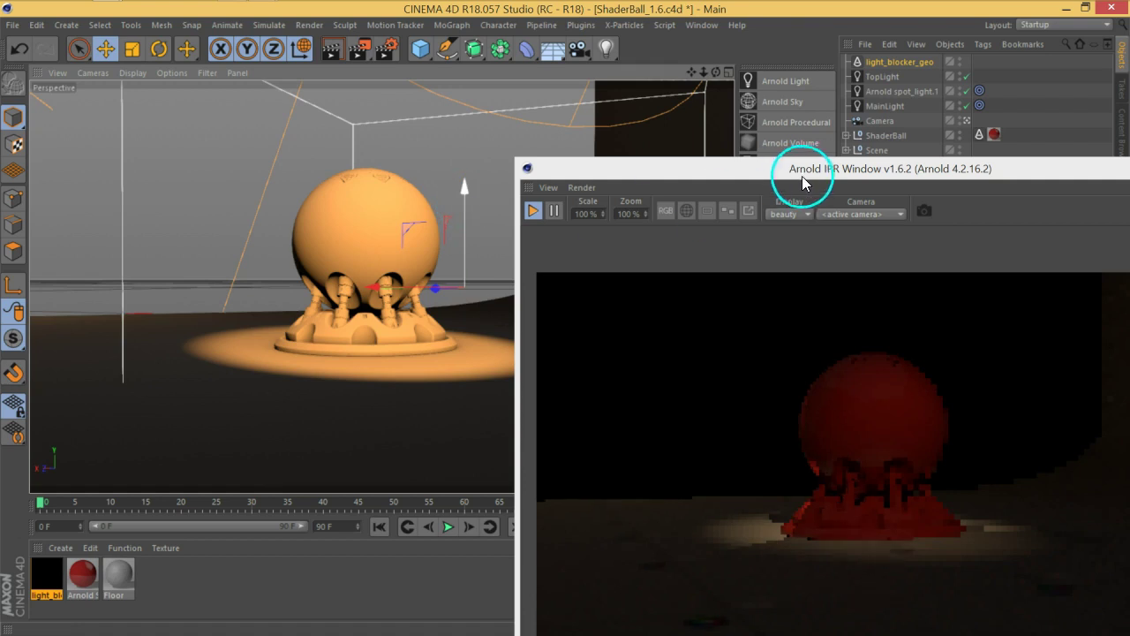
Step: Increase the blocker's Width edge to 0.57, set its Axis to y, and adjust its height
drag(809, 168, 340, 64)
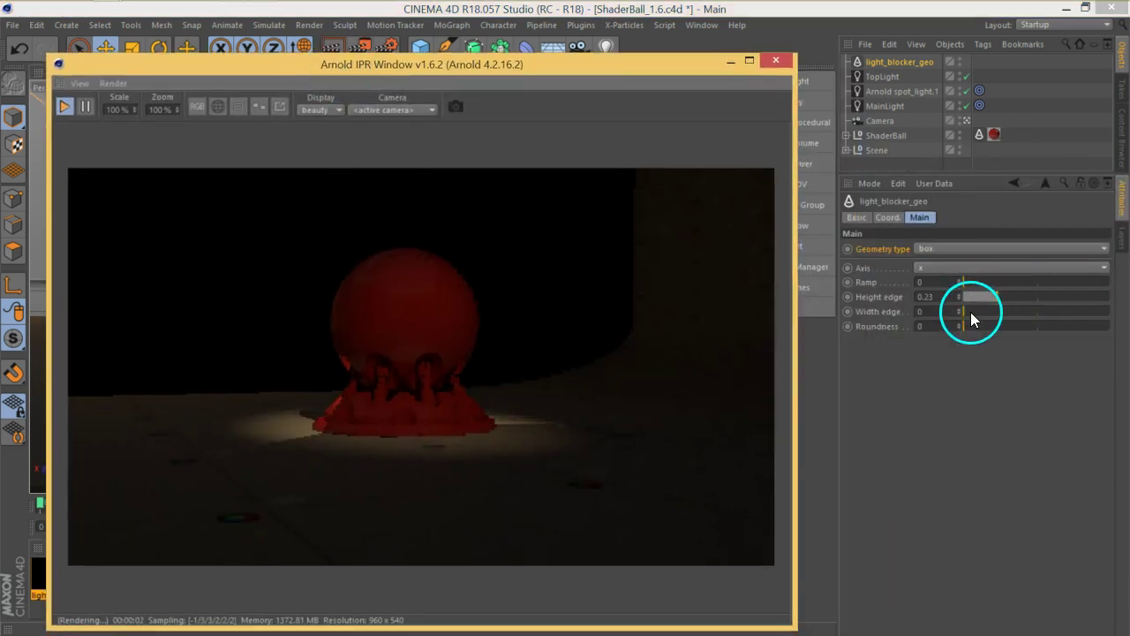
drag(971, 312, 996, 311)
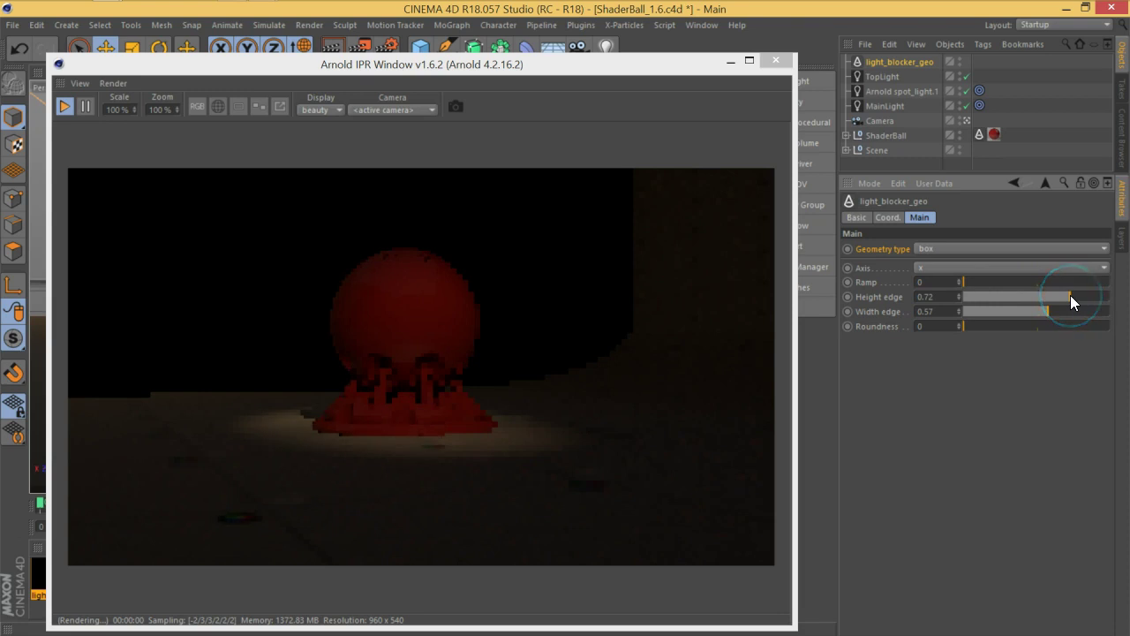
click(972, 268)
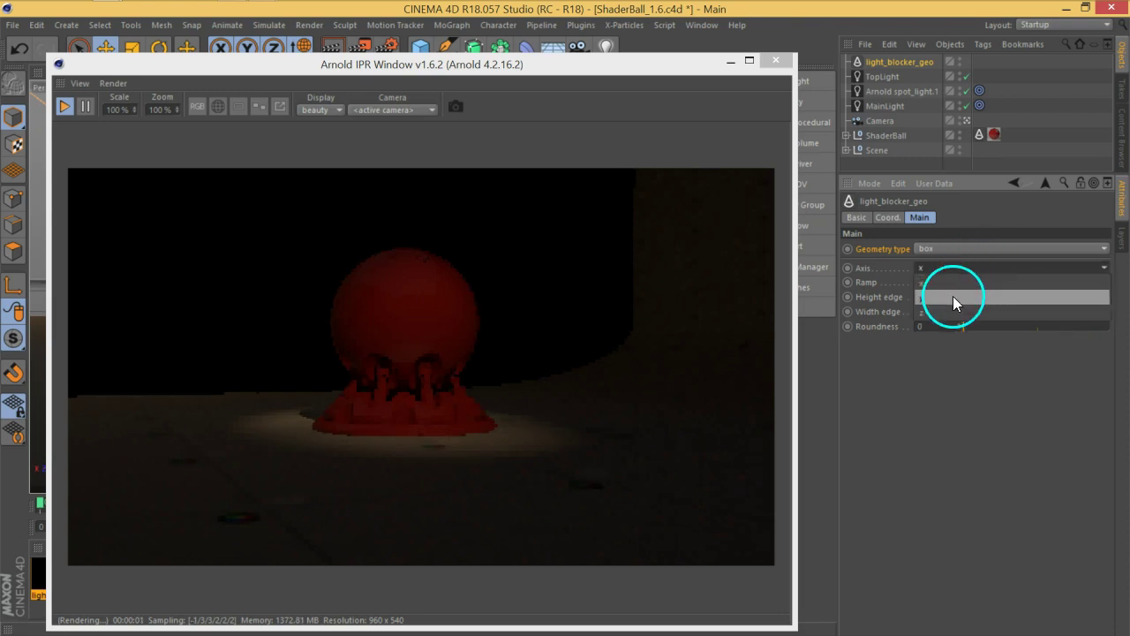
click(948, 296)
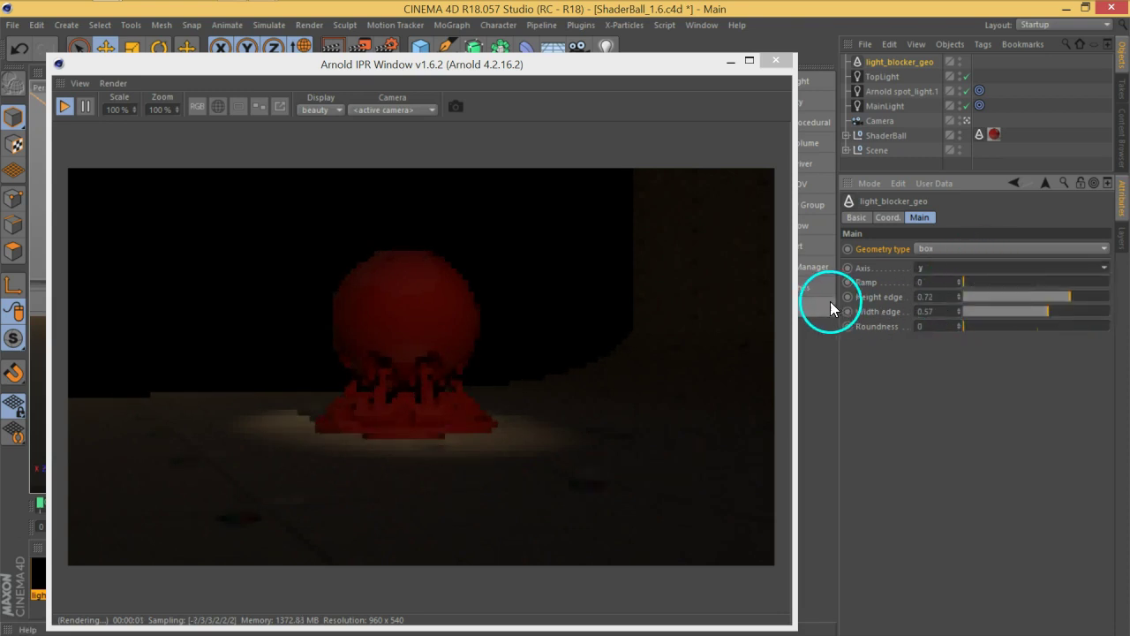
drag(846, 269, 862, 259)
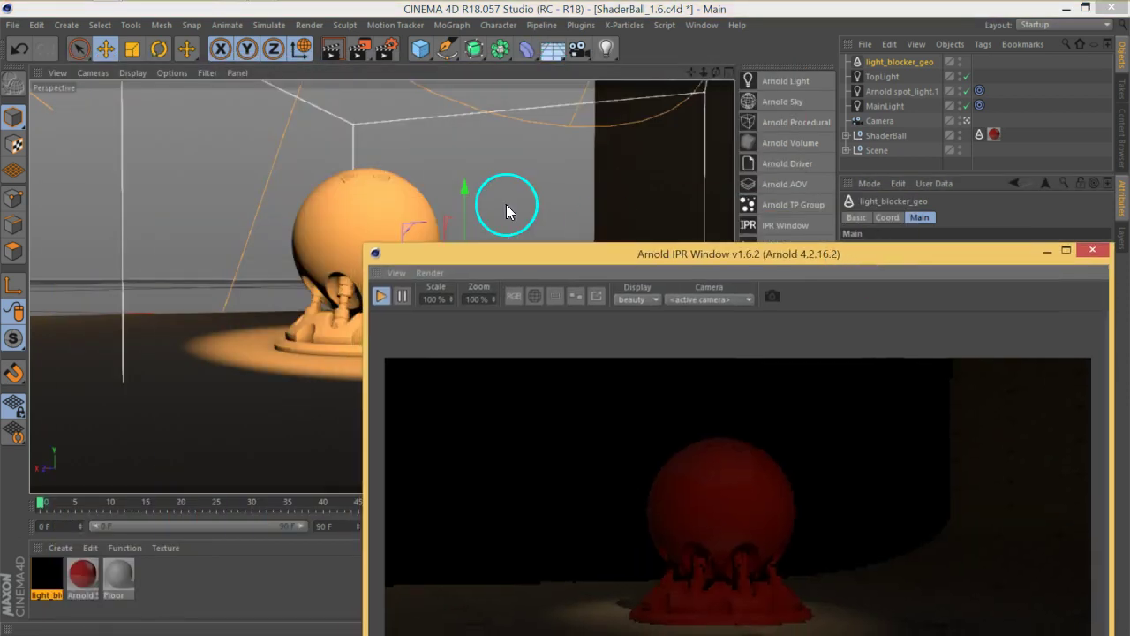
drag(465, 193, 467, 289)
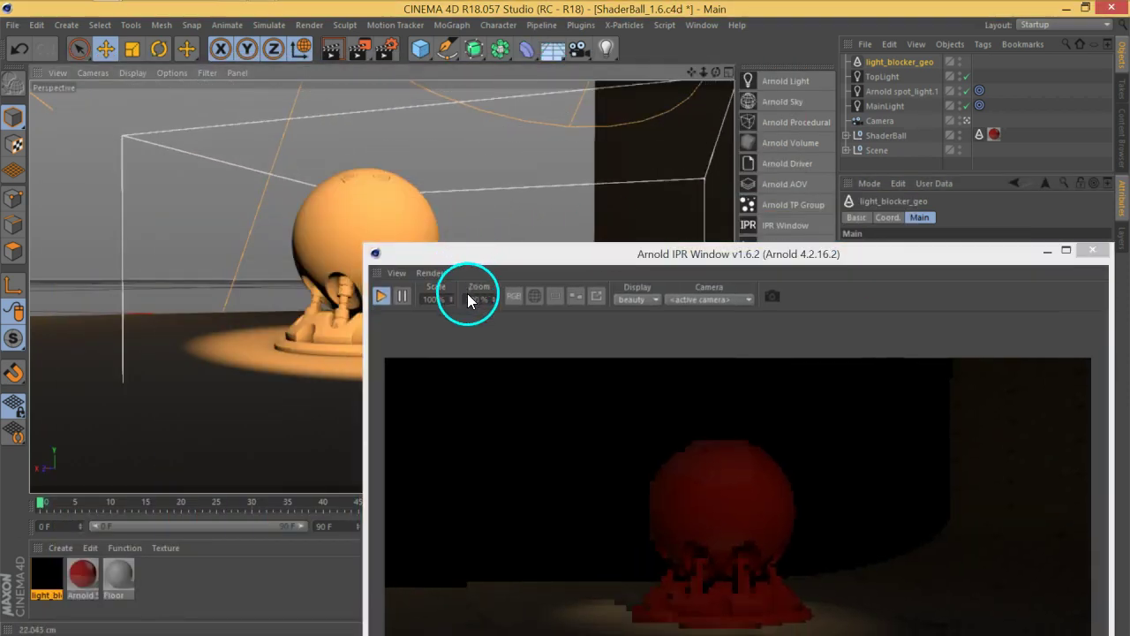
Step: Set the blocker's Ramp to 0.18 and orbit around the shader ball to inspect it
drag(748, 255, 446, 55)
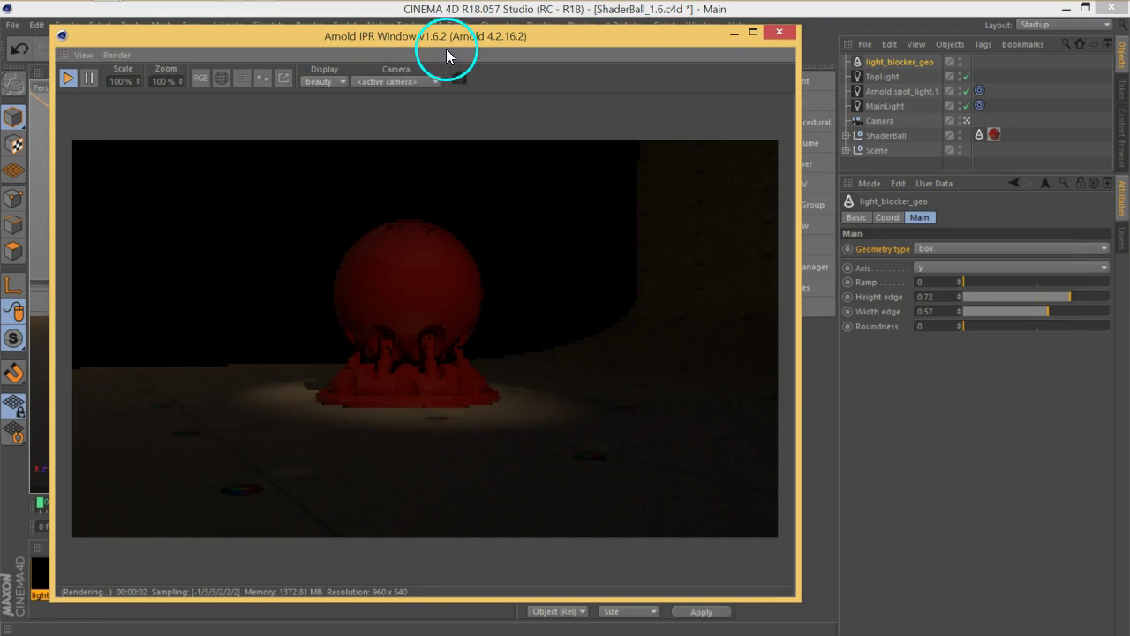
drag(974, 283, 990, 282)
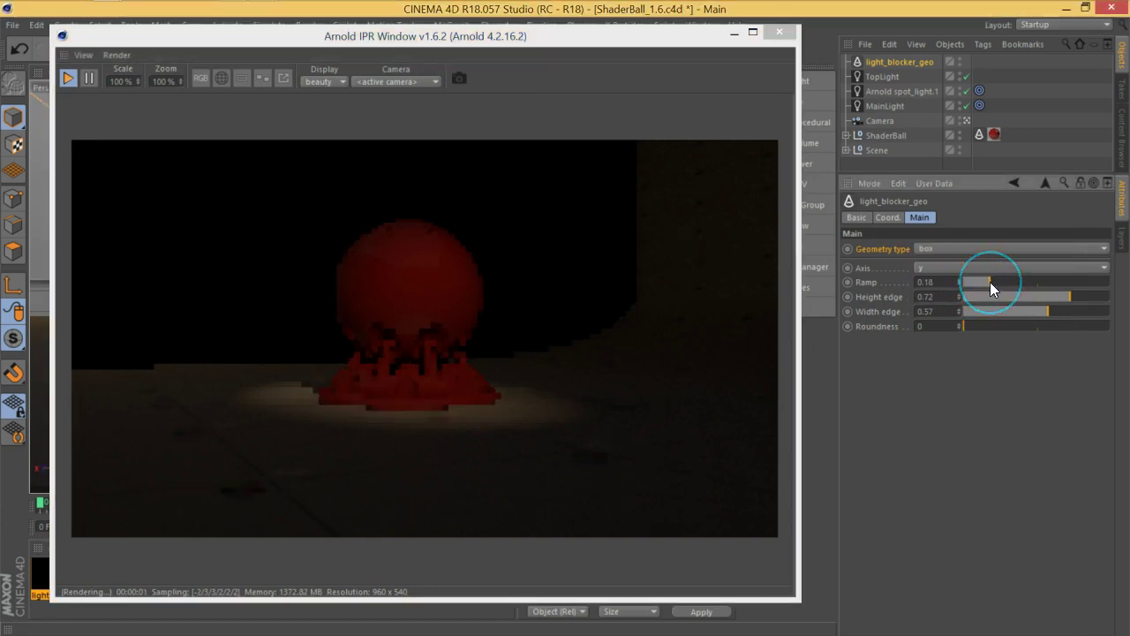
drag(595, 41, 827, 314)
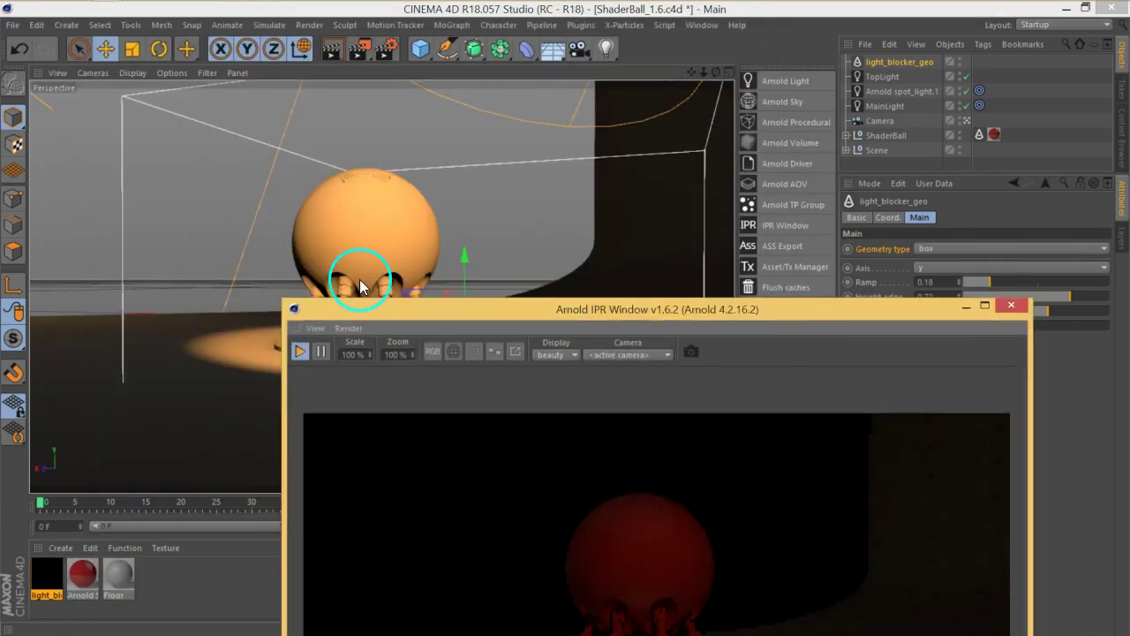
mouse_move(407, 303)
alt+mouse_down()
mouse_move(472, 315)
mouse_move(504, 353)
mouse_move(512, 320)
mouse_move(433, 199)
mouse_move(453, 222)
mouse_move(446, 230)
alt+mouse_up()
scroll(433, 198, down, 3)
scroll(433, 194, down, 3)
click(341, 265)
alt+drag(341, 265, 303, 252)
Step: Nudge light_blocker_geo slightly and lower its Ramp to 0.05
click(892, 62)
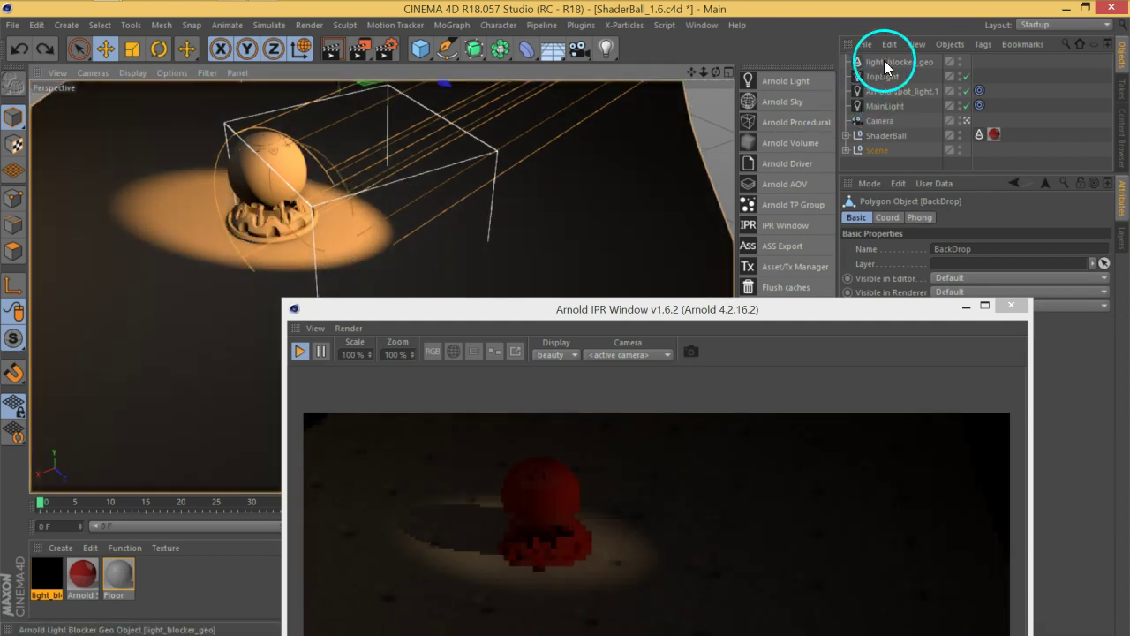
mouse_move(374, 243)
mouse_down()
mouse_move(323, 262)
mouse_move(286, 232)
mouse_move(246, 244)
mouse_move(403, 229)
mouse_move(244, 260)
mouse_up()
mouse_move(693, 322)
mouse_down()
mouse_move(600, 251)
mouse_move(527, 107)
mouse_move(486, 62)
mouse_up()
click(976, 284)
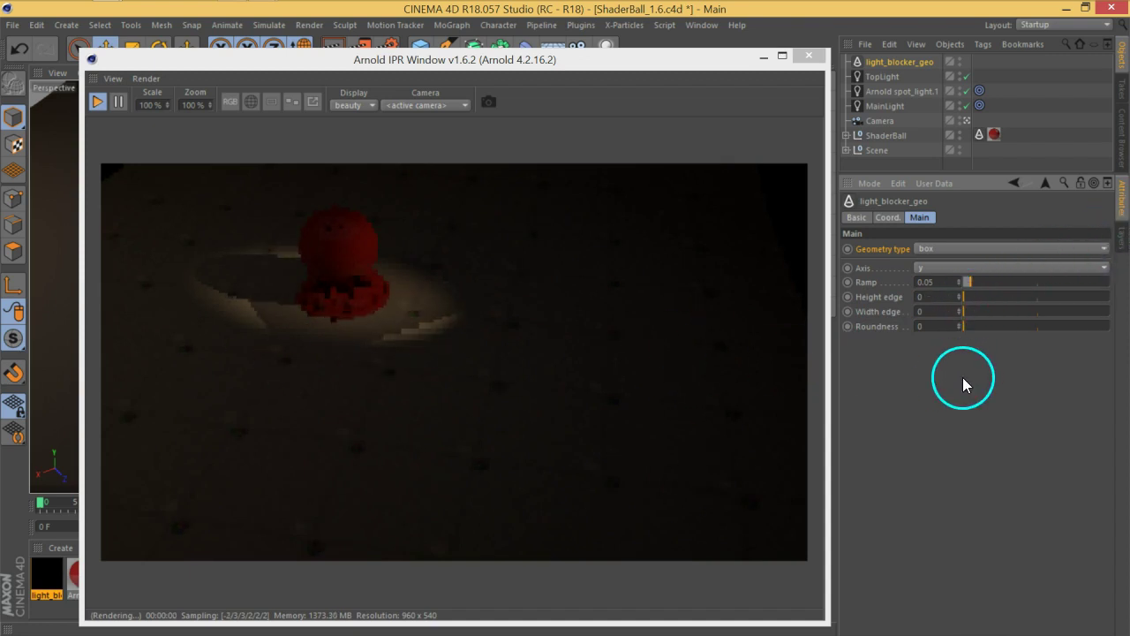
Step: Switch light_blocker_geo to sphere geometry and scale it up around the shader ball
click(962, 254)
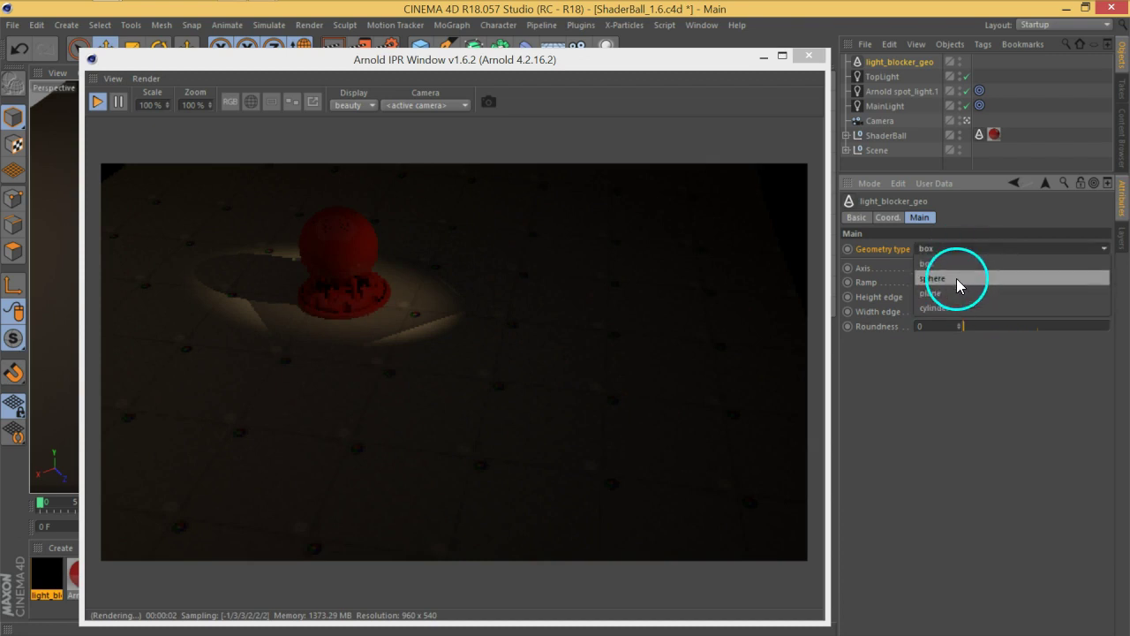
click(956, 279)
mouse_move(460, 62)
mouse_down()
mouse_move(707, 167)
mouse_move(755, 122)
mouse_up()
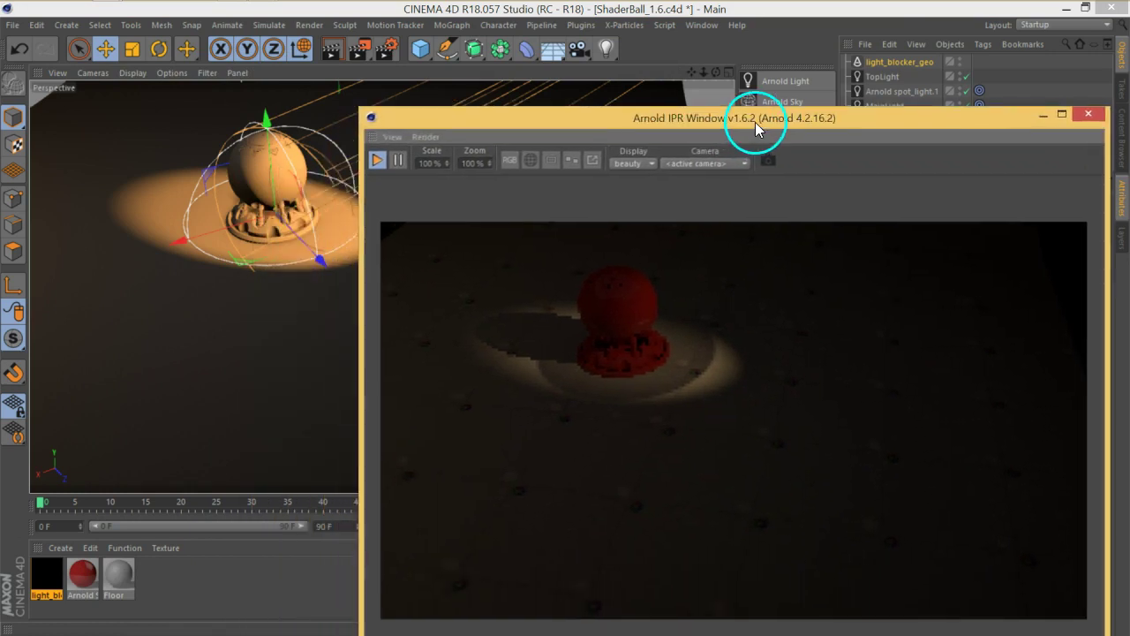
click(266, 130)
mouse_move(266, 130)
mouse_down()
mouse_move(264, 171)
mouse_move(267, 117)
mouse_move(239, 241)
mouse_move(386, 263)
mouse_move(269, 260)
mouse_up()
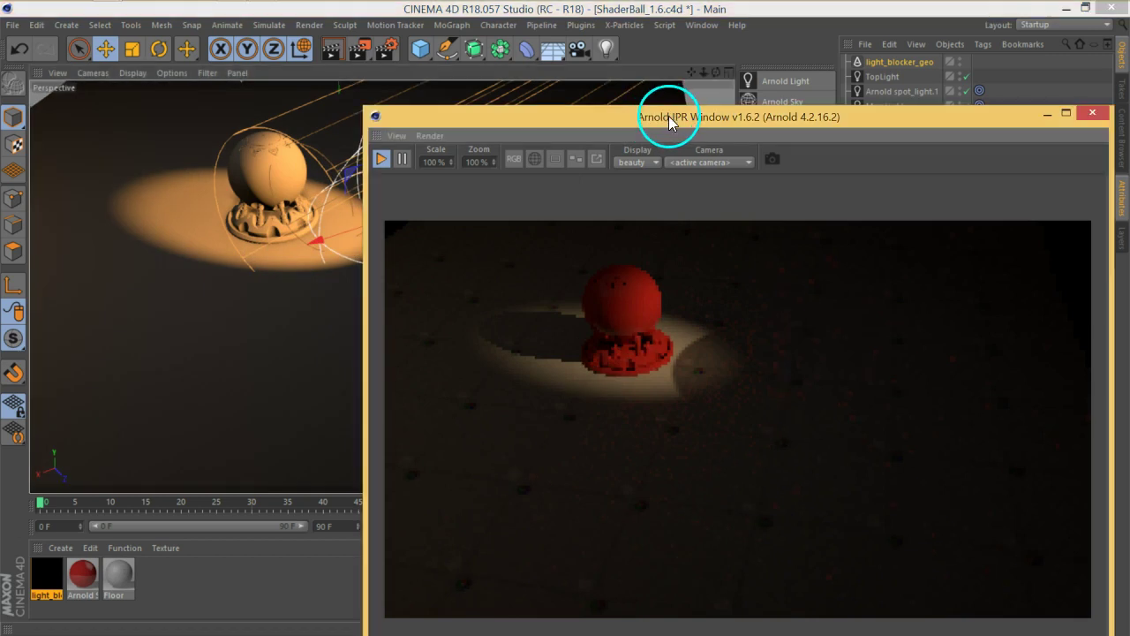
drag(669, 117, 97, 324)
Step: Widen the Arnold spot light's cone angle to about 37°
click(887, 92)
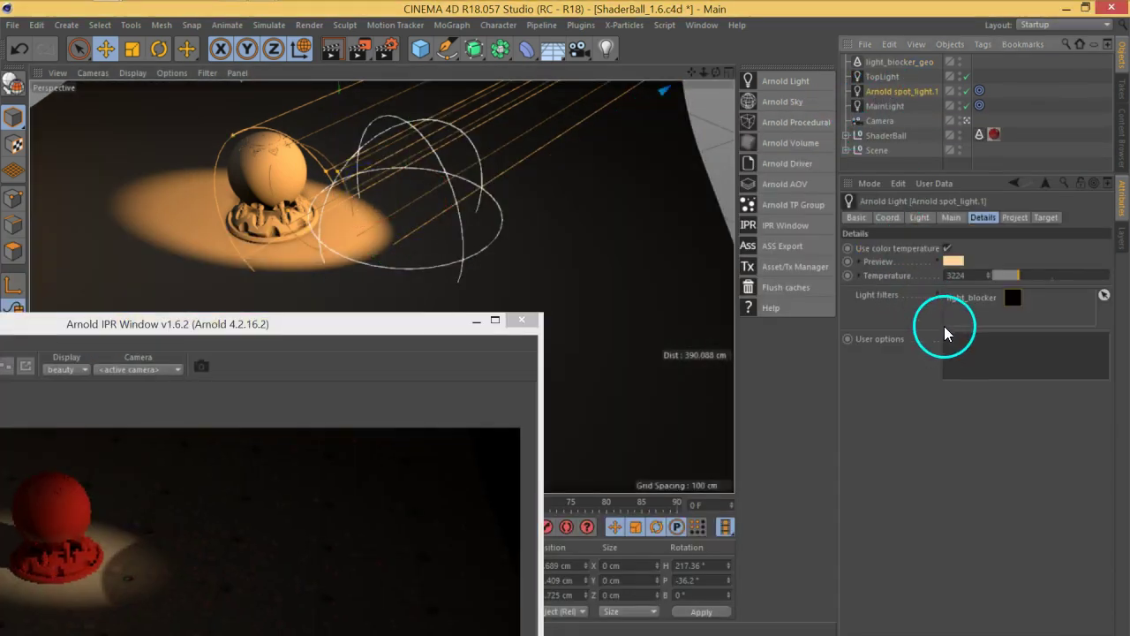
click(950, 217)
drag(1012, 298, 1025, 296)
click(329, 331)
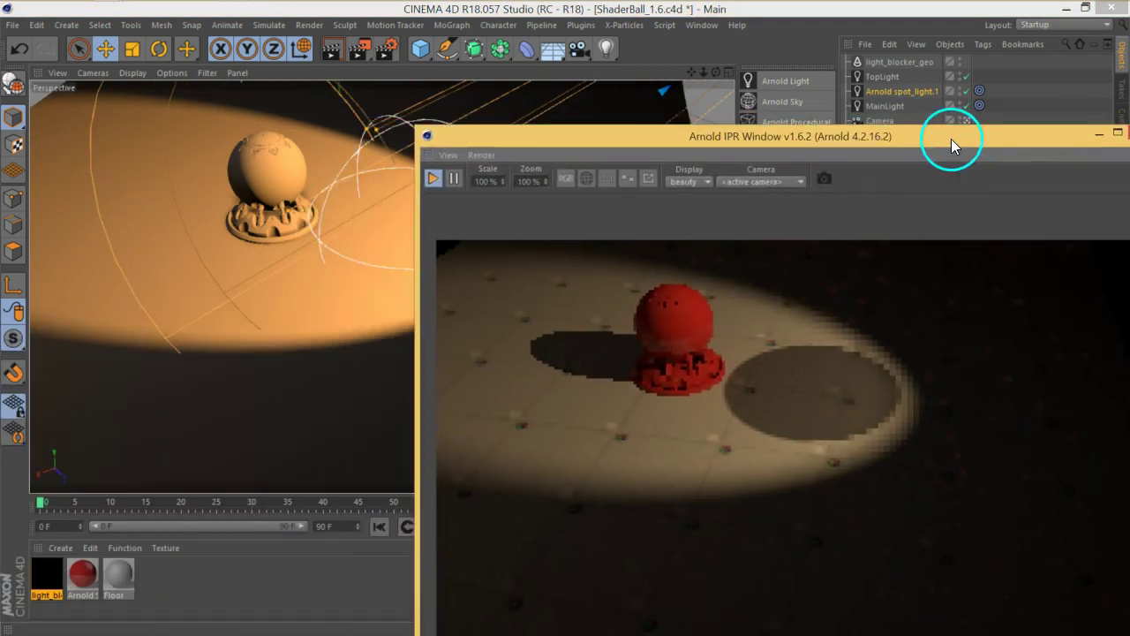
drag(328, 331, 969, 141)
Step: Position the light blocker beside the shader ball
click(899, 62)
mouse_move(365, 235)
mouse_down()
mouse_move(354, 261)
mouse_move(290, 251)
mouse_move(294, 259)
mouse_up()
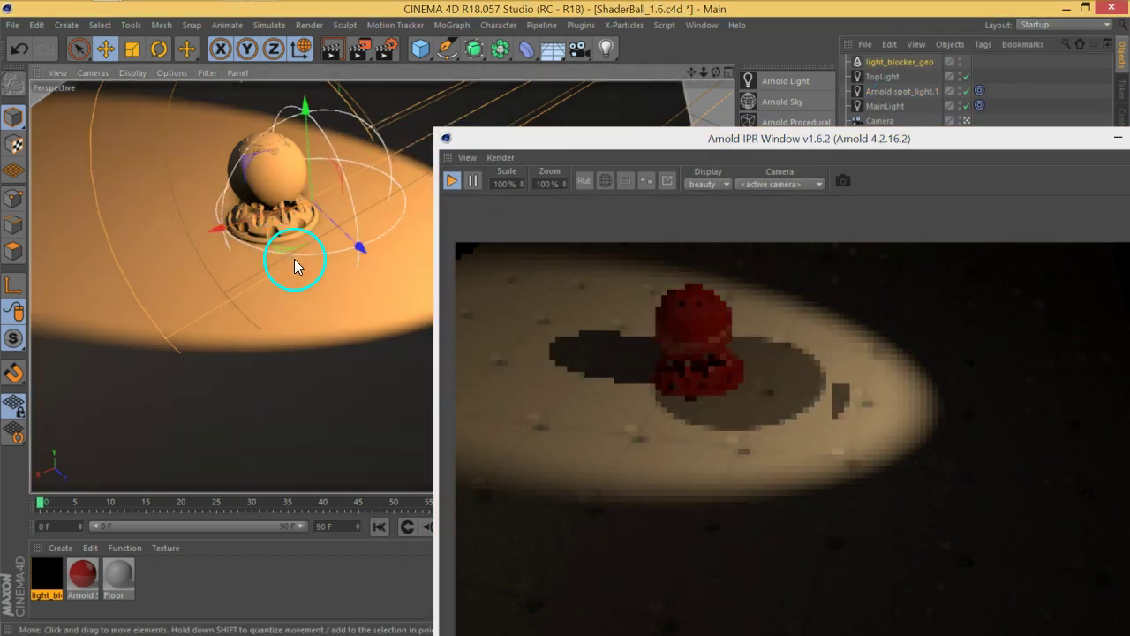
mouse_move(304, 129)
mouse_down()
mouse_move(305, 101)
mouse_move(306, 134)
mouse_up()
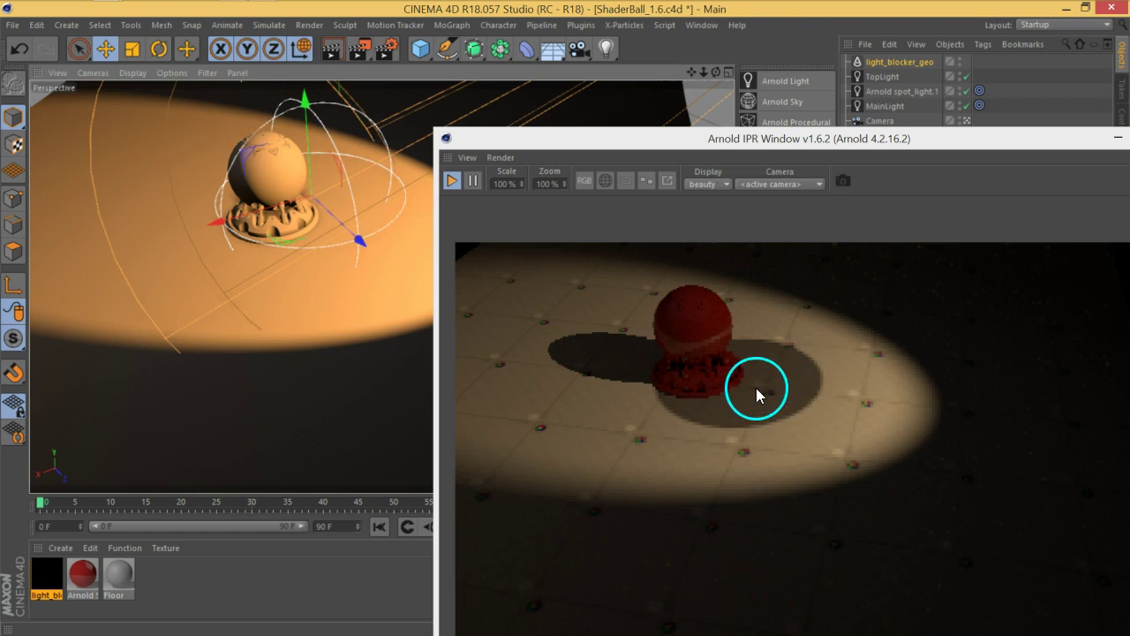
drag(282, 241, 304, 269)
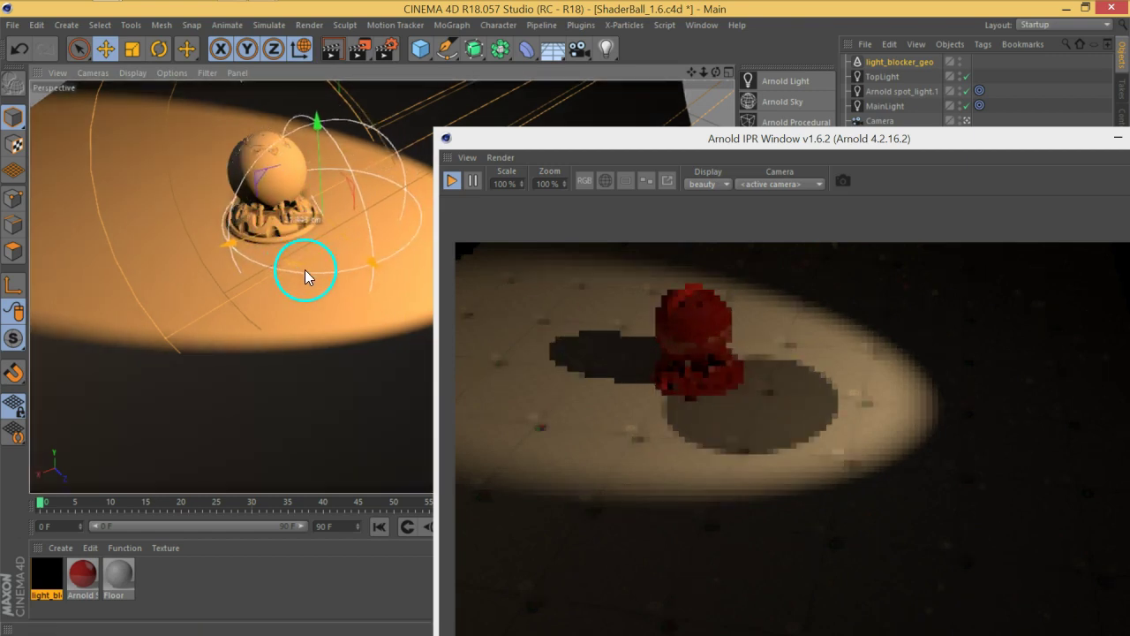
drag(843, 139, 449, 35)
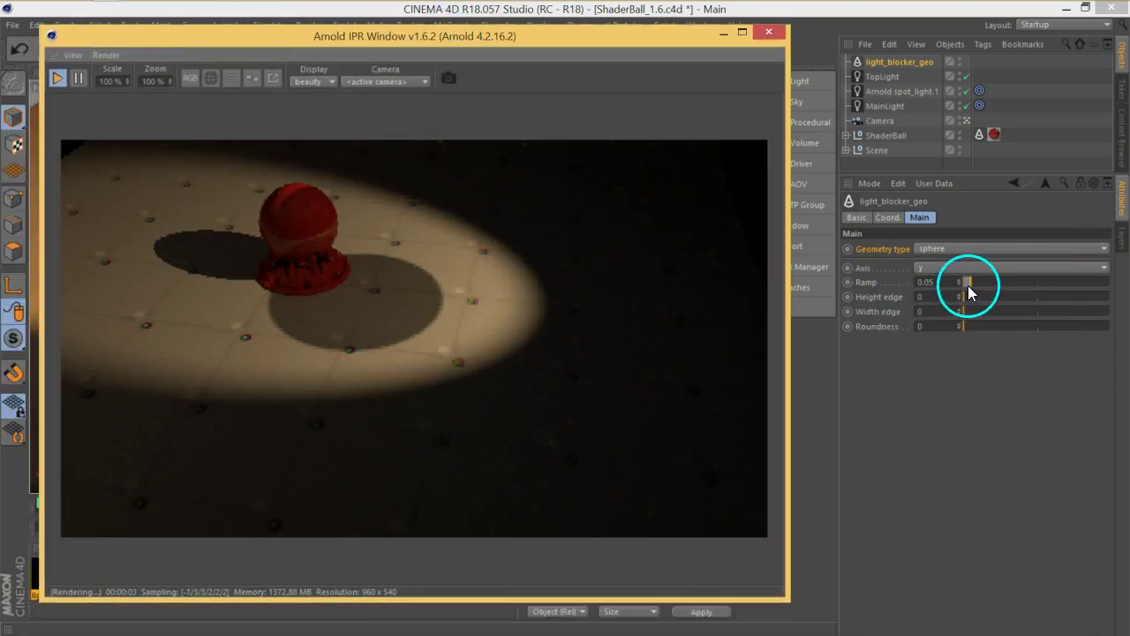
Step: Set the blocker's Ramp to 0.28 and its Axis to x
drag(969, 291, 1034, 303)
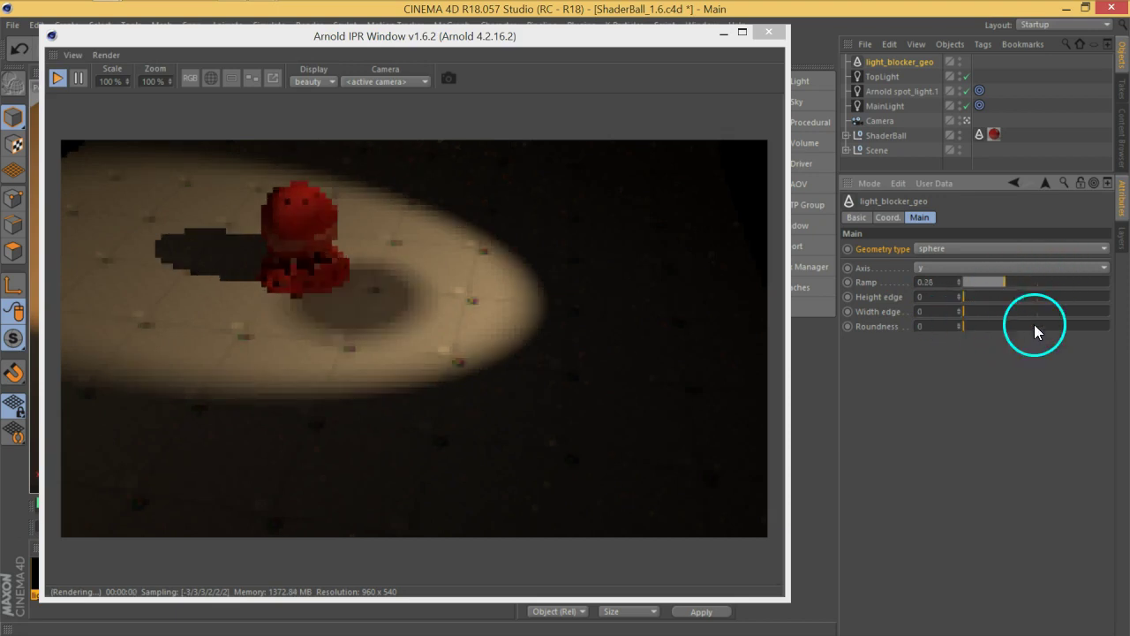
drag(1040, 291, 946, 277)
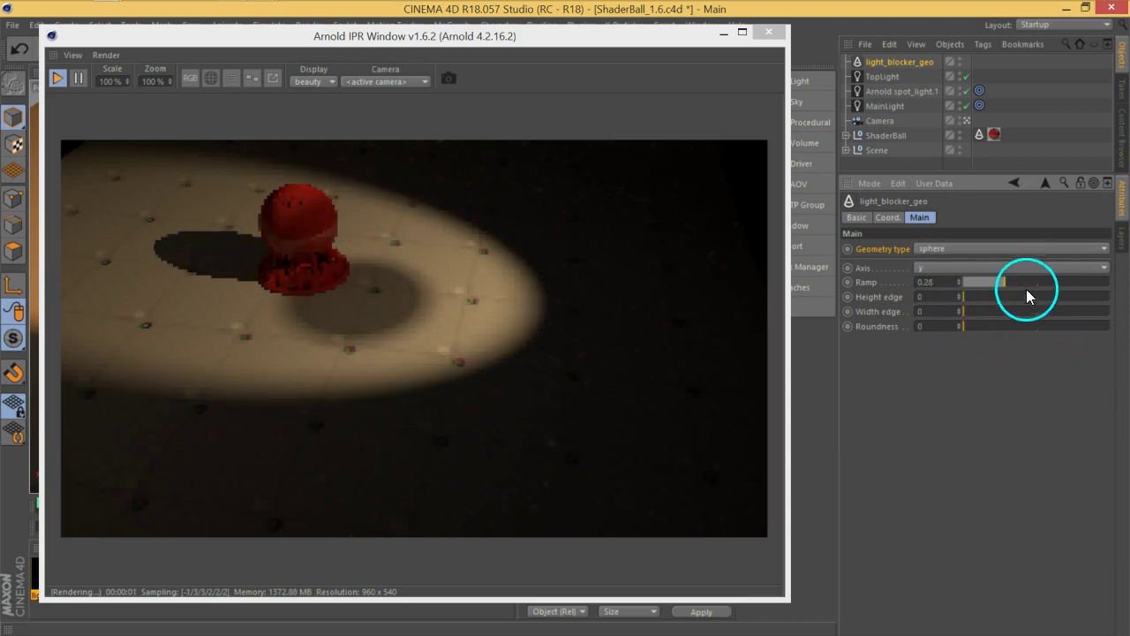
click(958, 267)
click(947, 282)
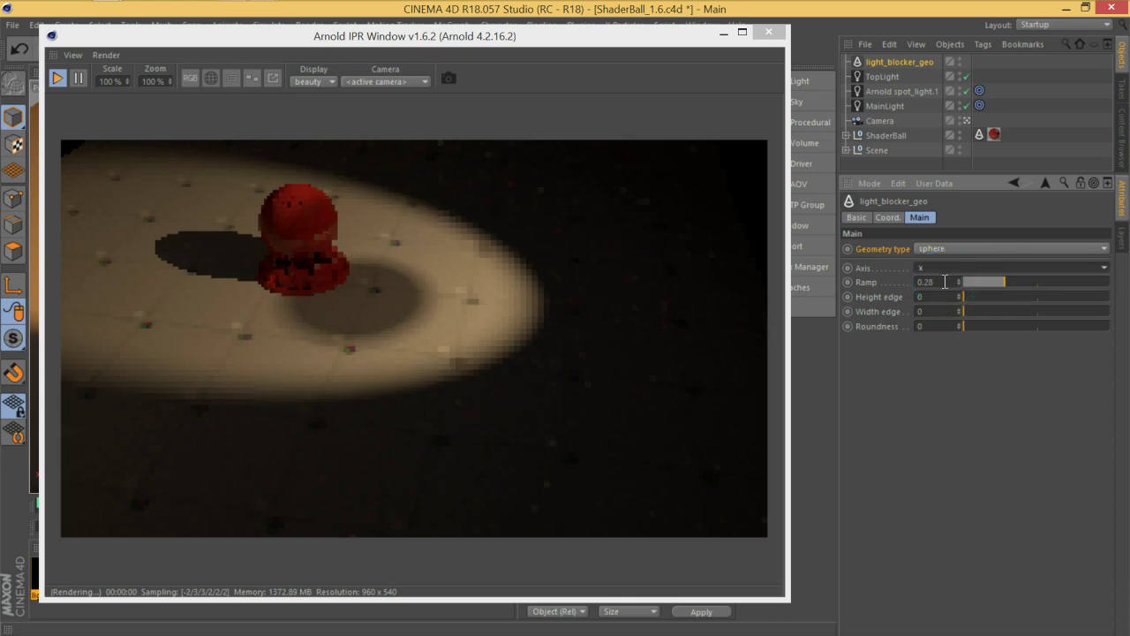
click(923, 249)
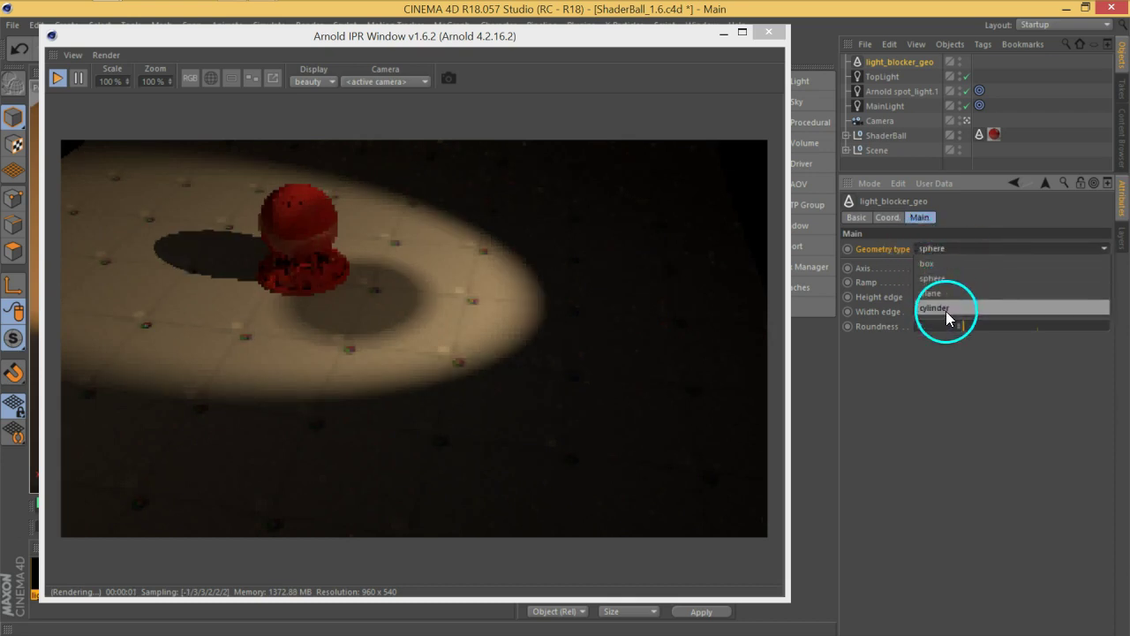
Step: Make the light blocker a cylinder on the z axis
click(944, 310)
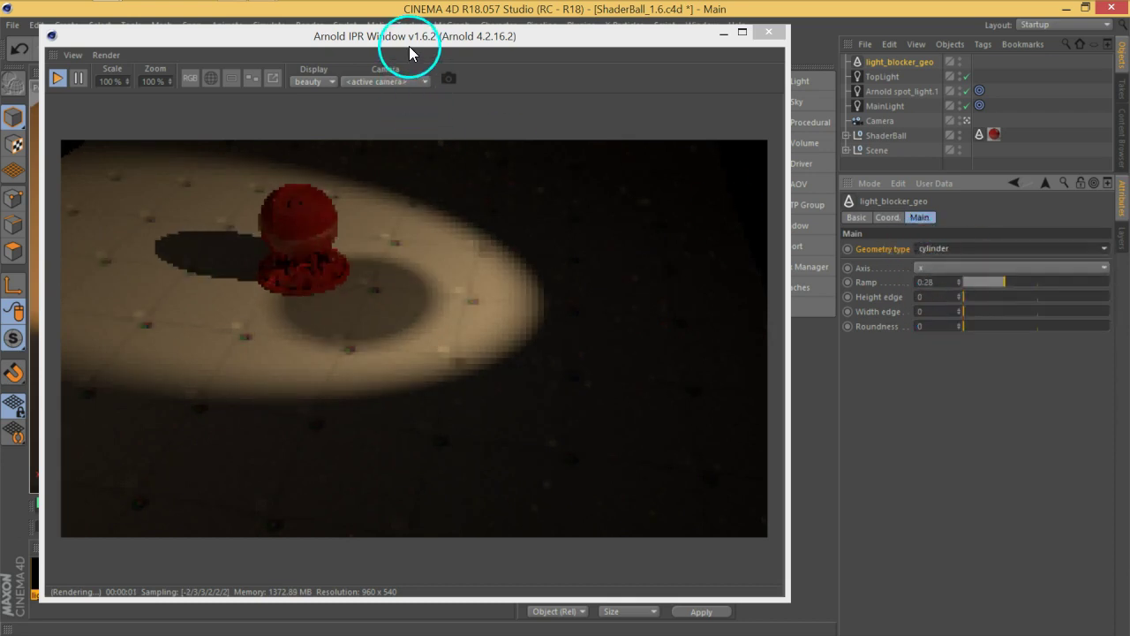
drag(409, 46, 413, 31)
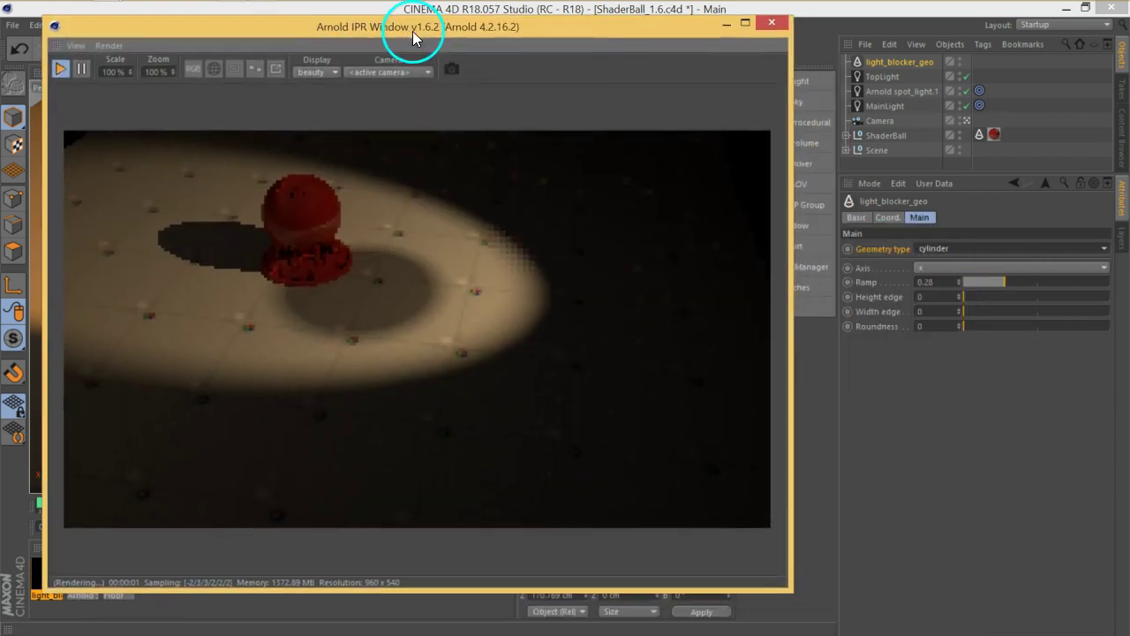
click(942, 279)
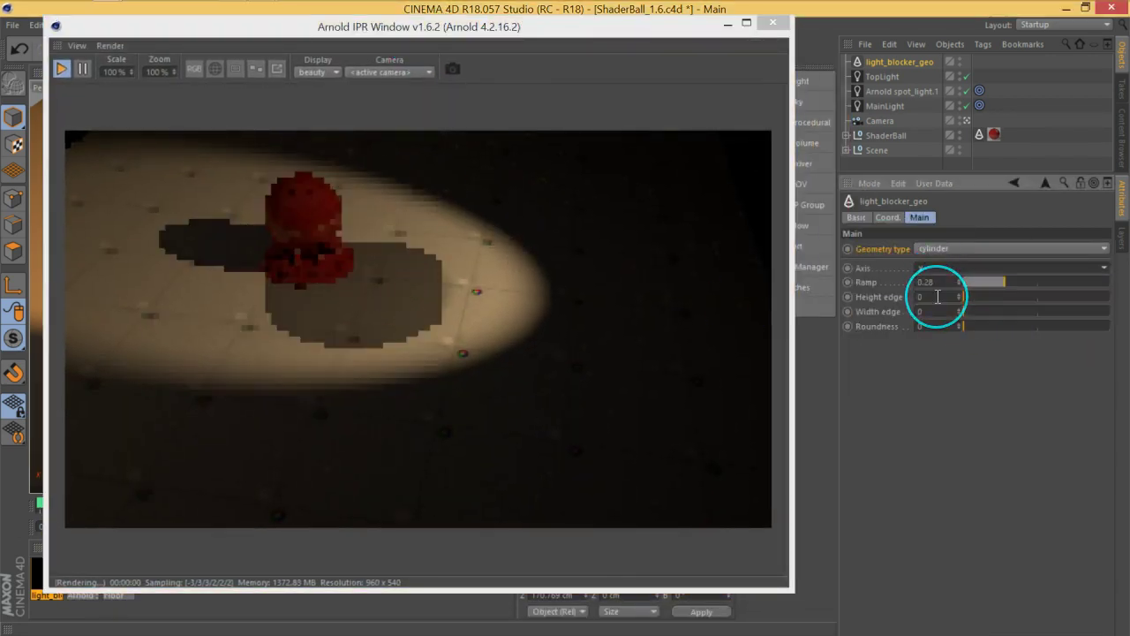
click(938, 264)
click(930, 311)
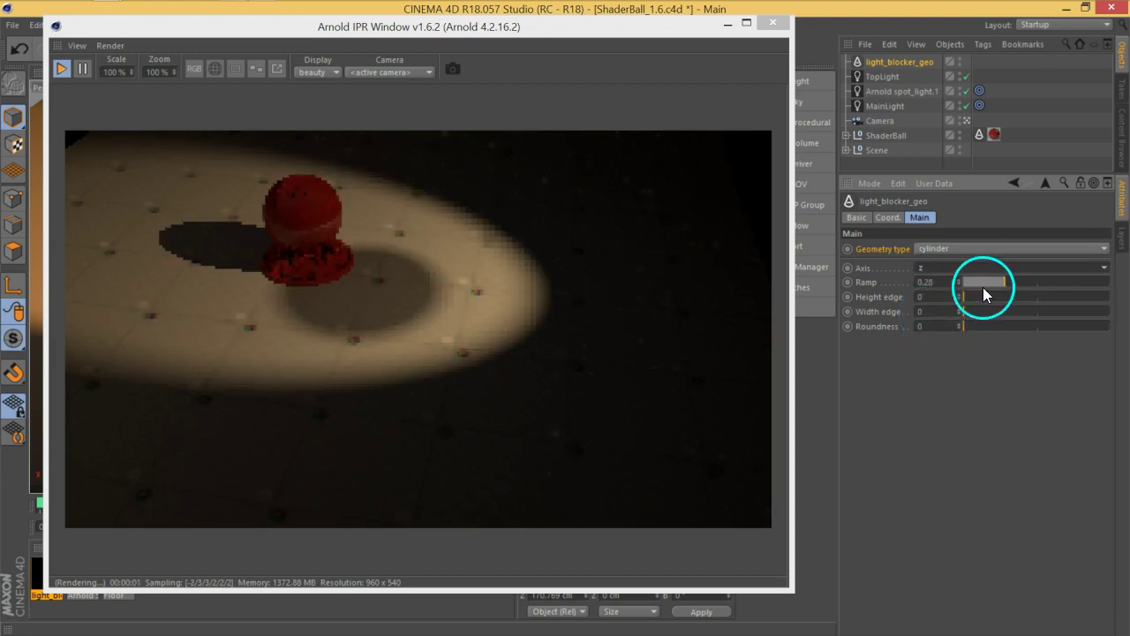
Step: Rotate the blocker about -86° in world coordinates
drag(448, 27, 661, 225)
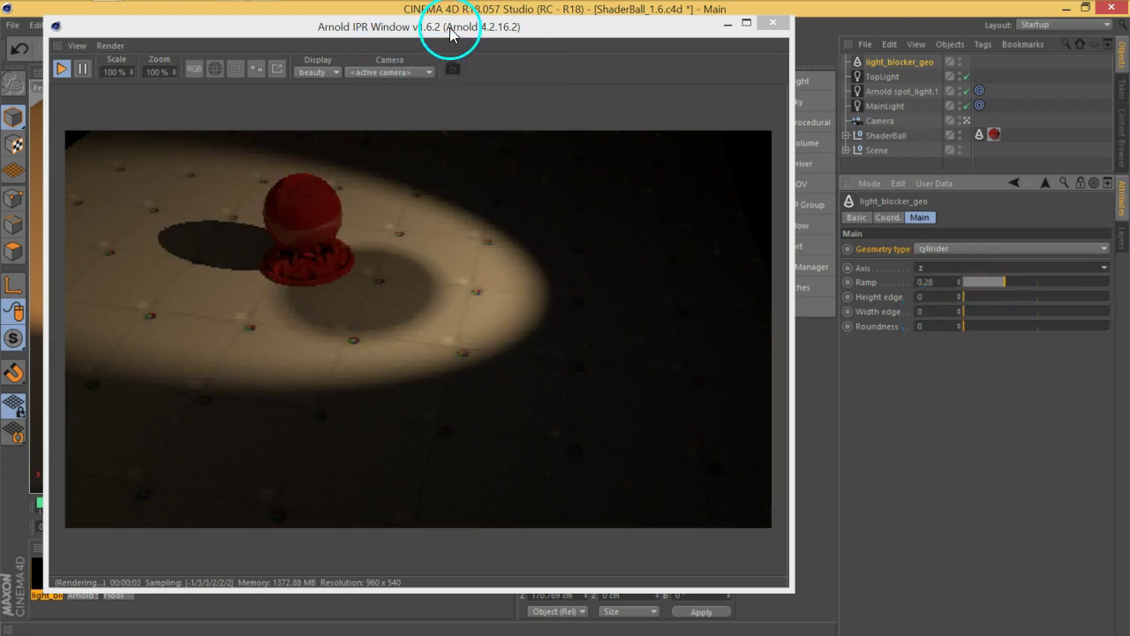
click(159, 49)
click(340, 175)
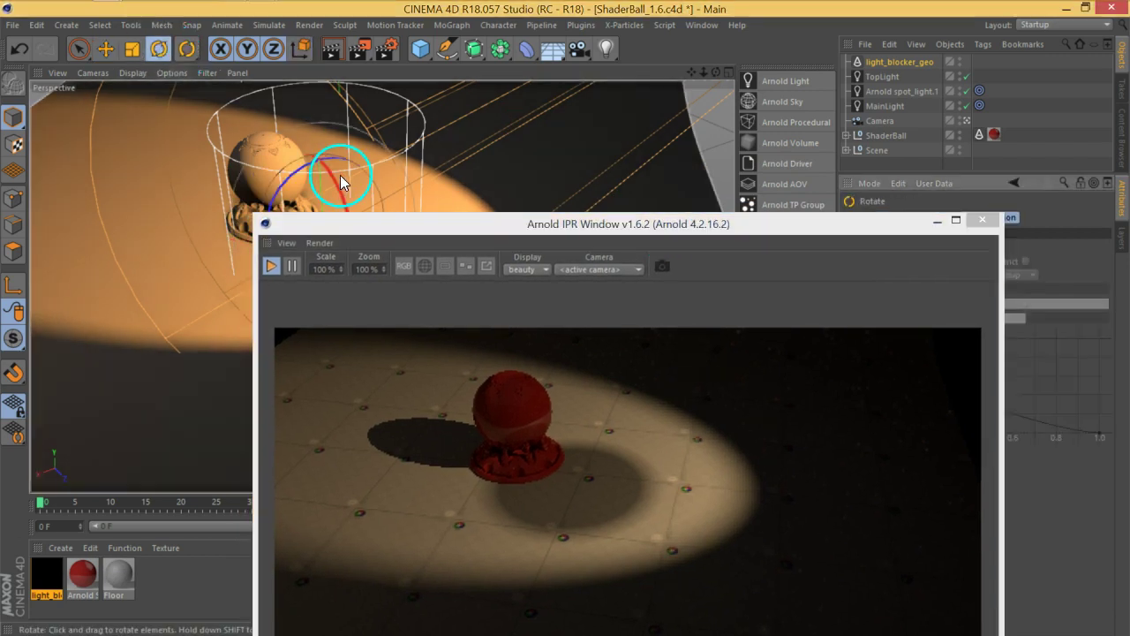
click(296, 53)
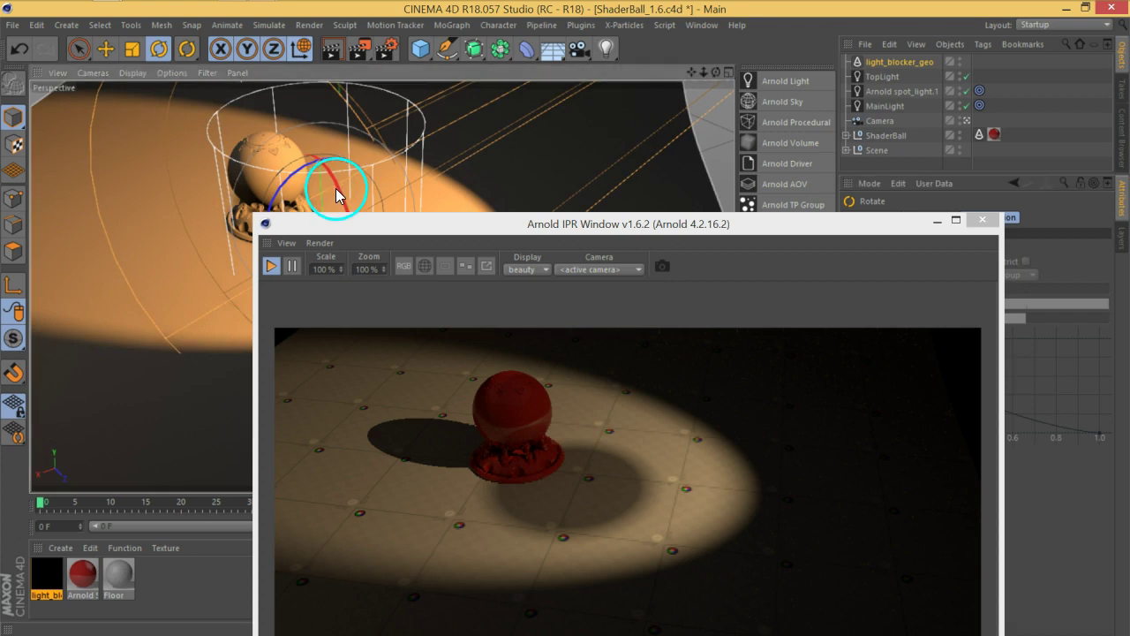
drag(336, 195, 387, 348)
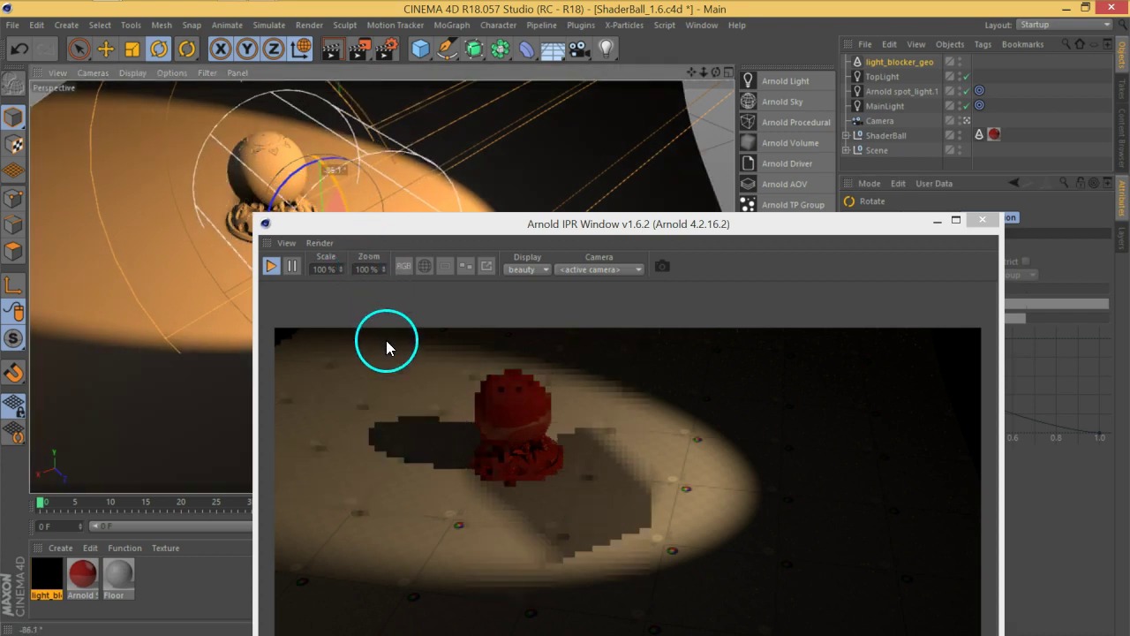
drag(386, 347, 391, 358)
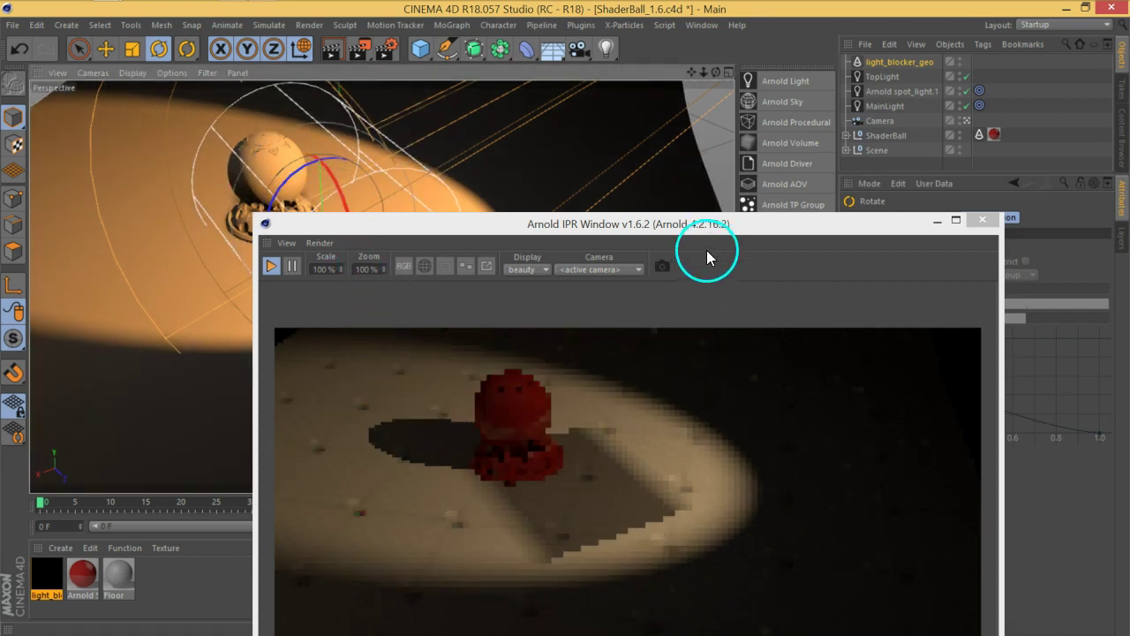
Step: Raise the blocker about 20 cm so it casts an angled shadow on the floor
click(106, 49)
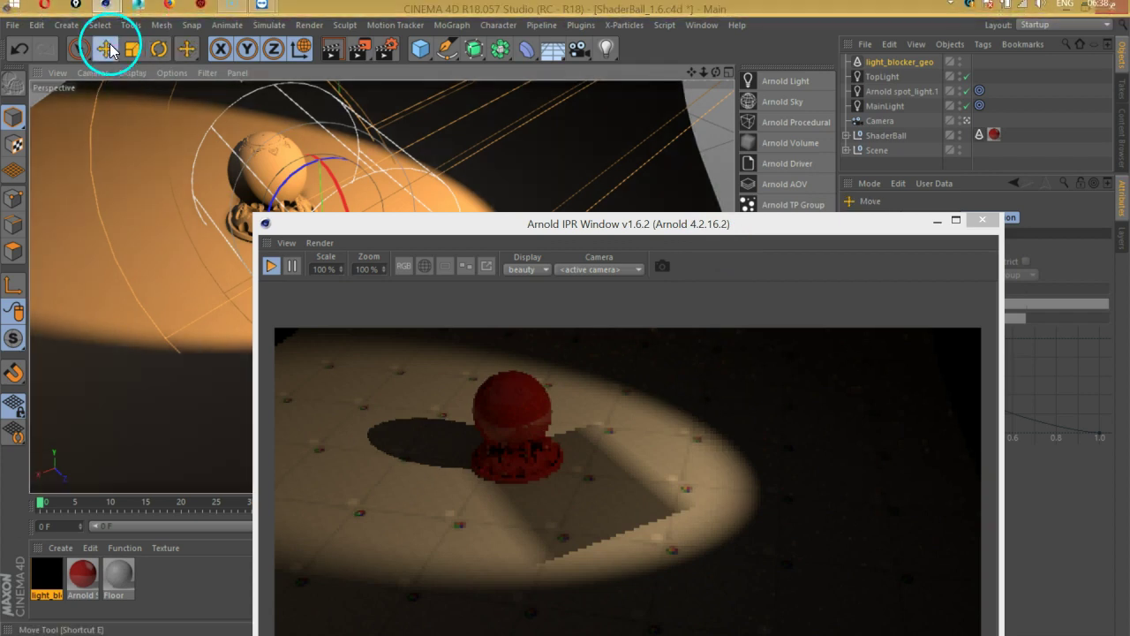
drag(301, 190, 315, 124)
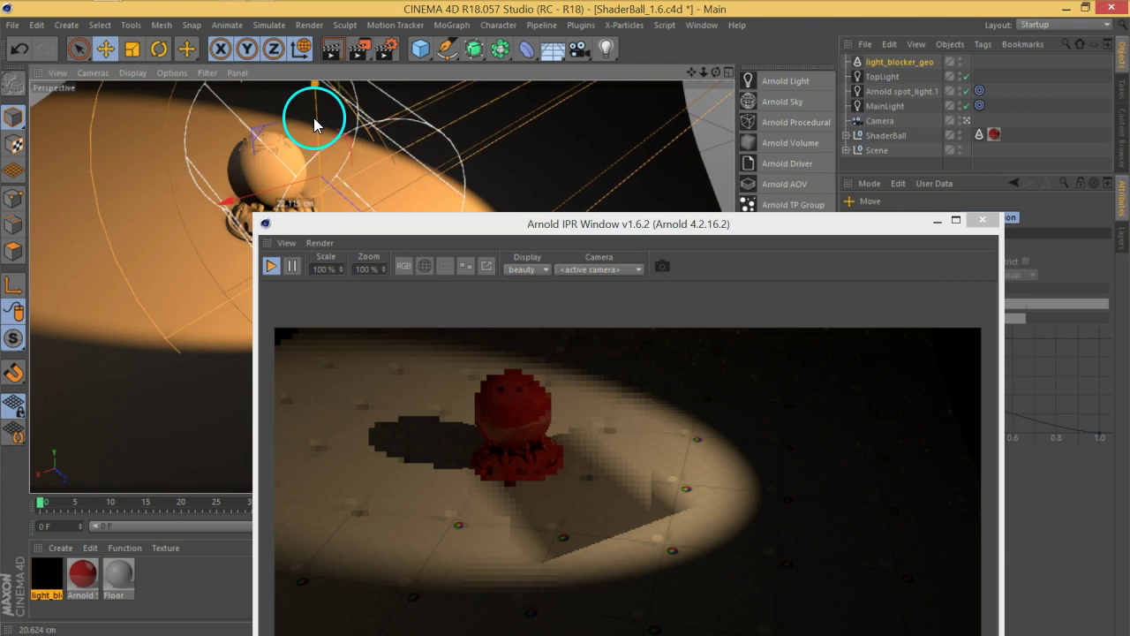
drag(525, 223, 334, 11)
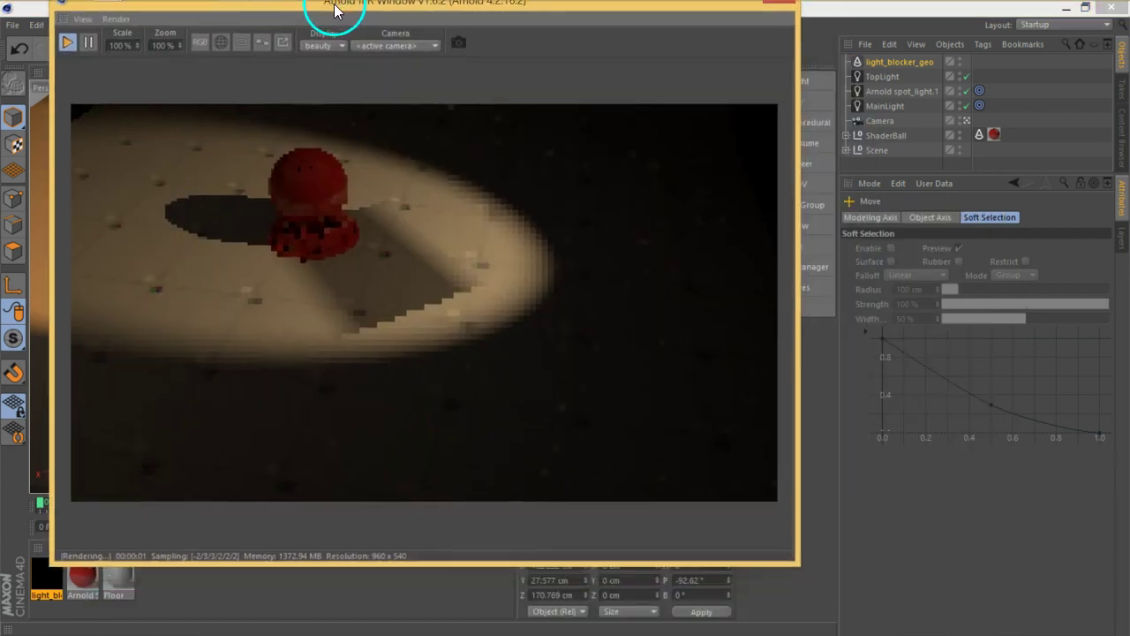
click(881, 77)
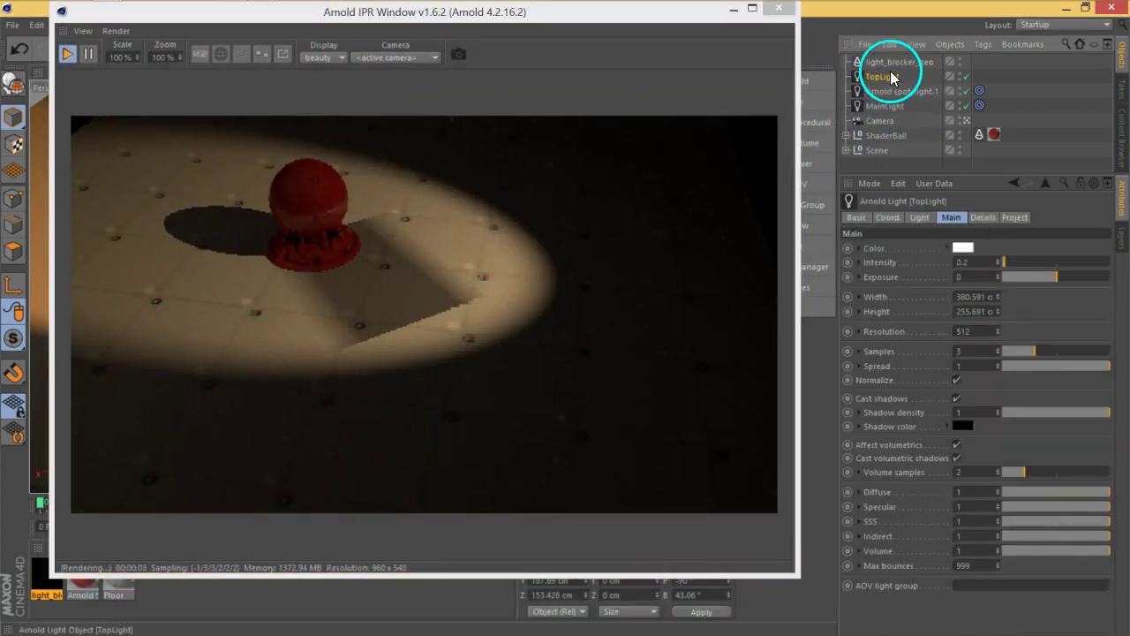
Step: Set the blocker's Axis to y and raise its Height edge to 0.14
click(897, 61)
click(954, 267)
click(940, 285)
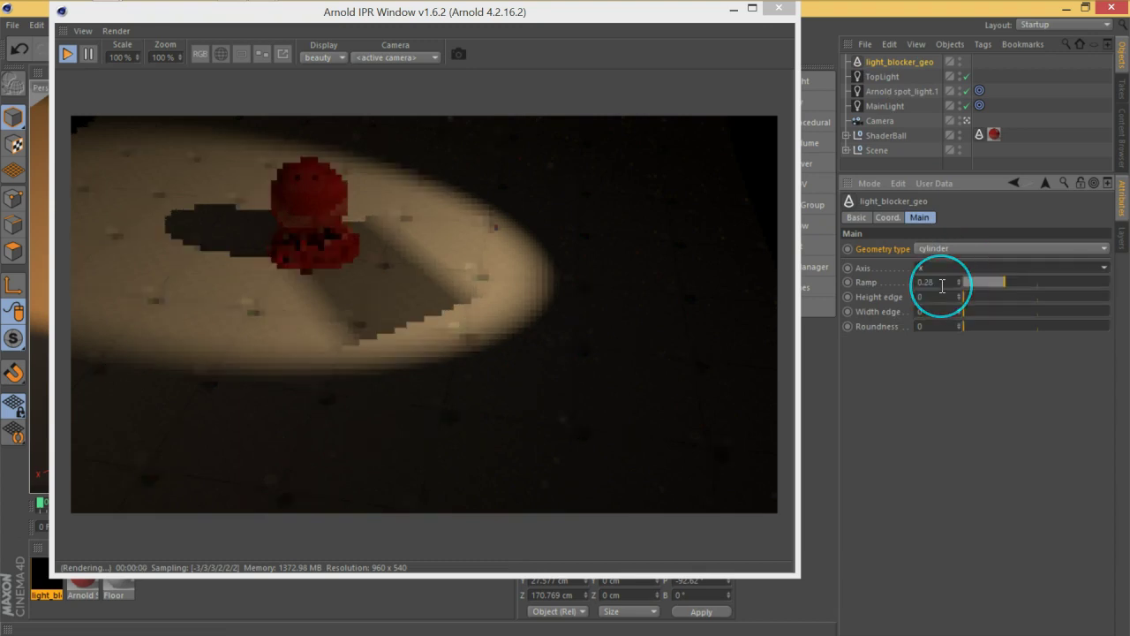
click(927, 273)
click(932, 296)
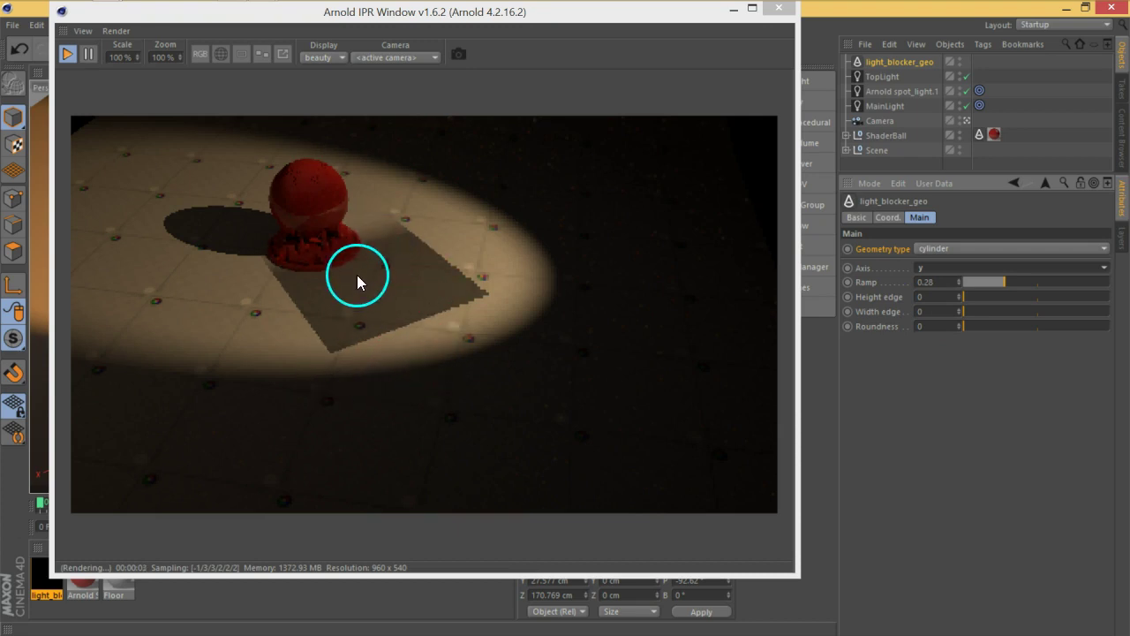
drag(964, 297, 1004, 295)
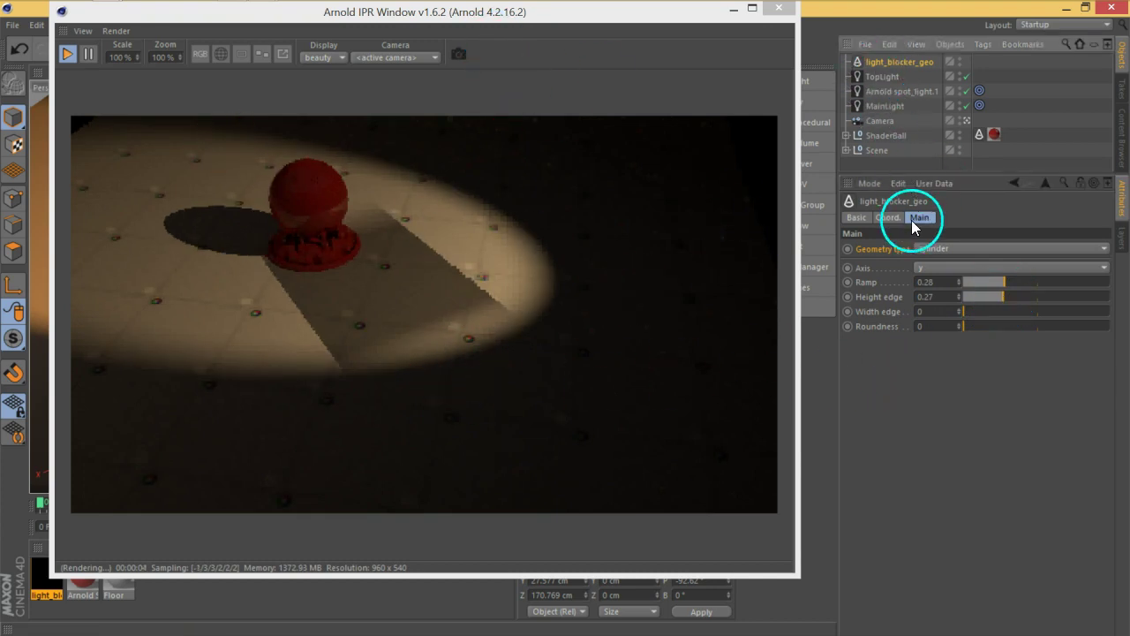
click(888, 217)
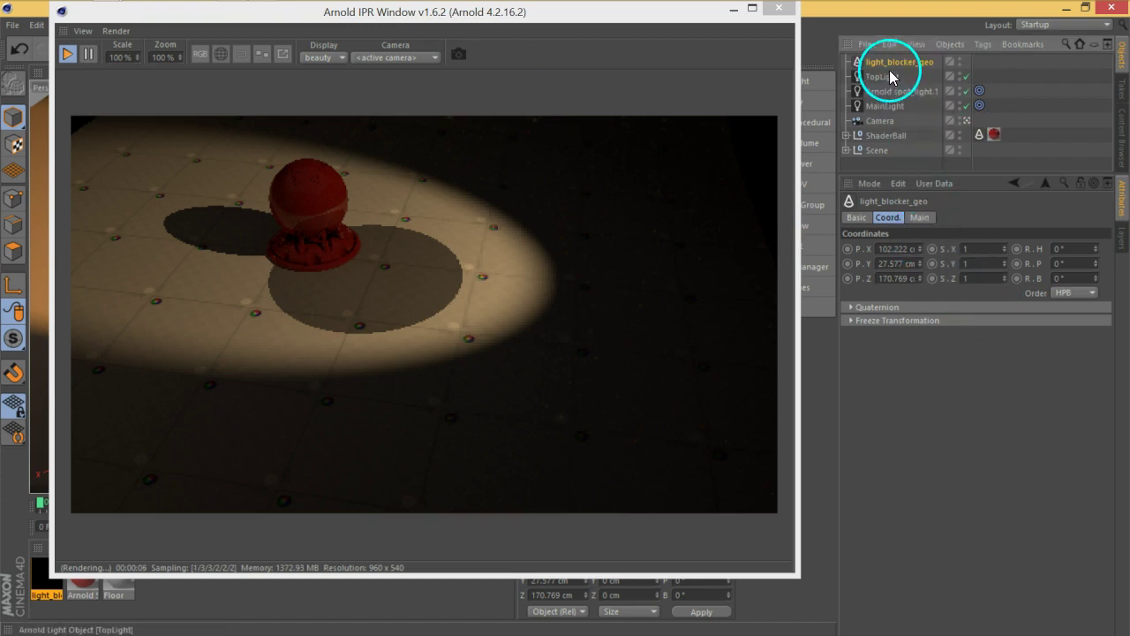
click(919, 217)
Step: Lengthen Height edge further, set Axis x, Width edge 0.22, Roundness 0.56 and Ramp 0.17
mouse_move(1004, 297)
mouse_down()
mouse_move(1051, 299)
mouse_move(1042, 285)
mouse_up()
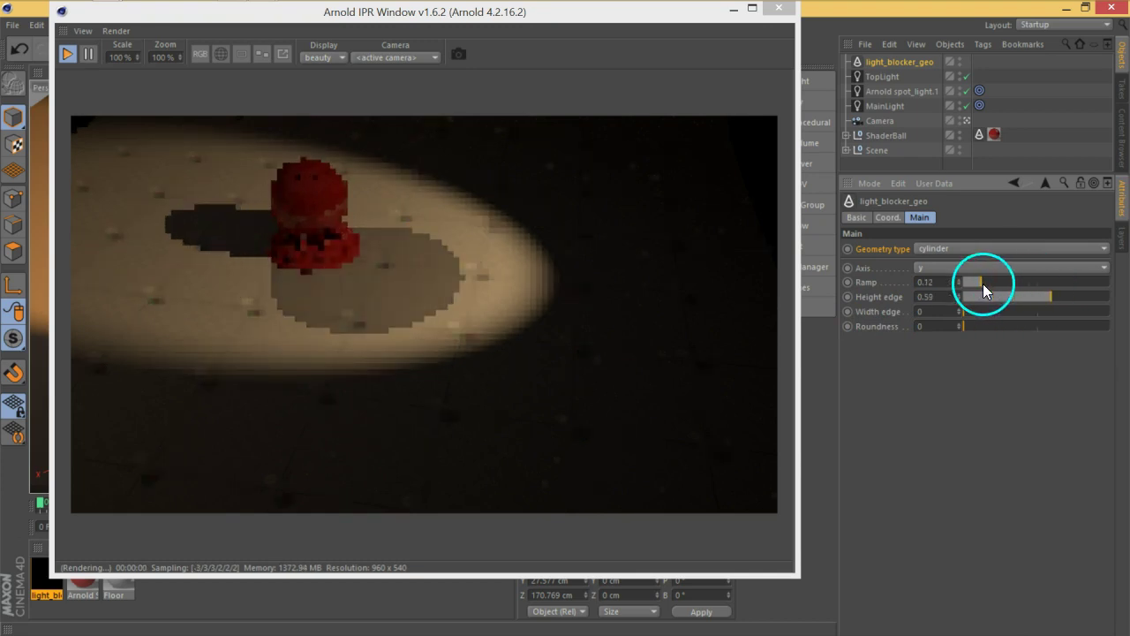
click(945, 267)
click(943, 301)
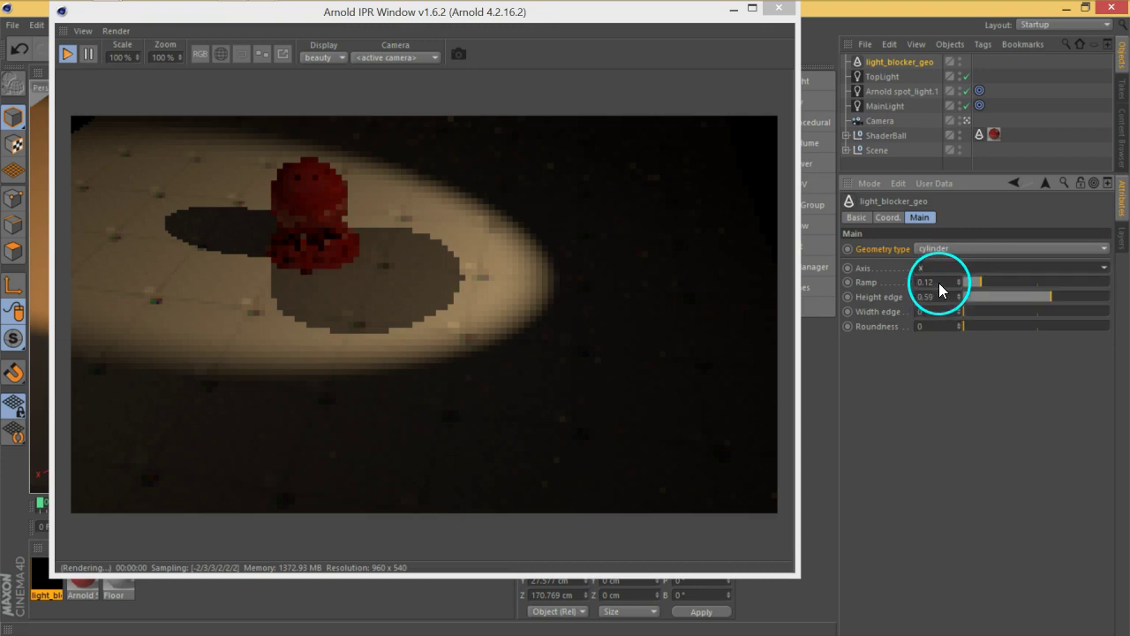
drag(971, 314, 997, 311)
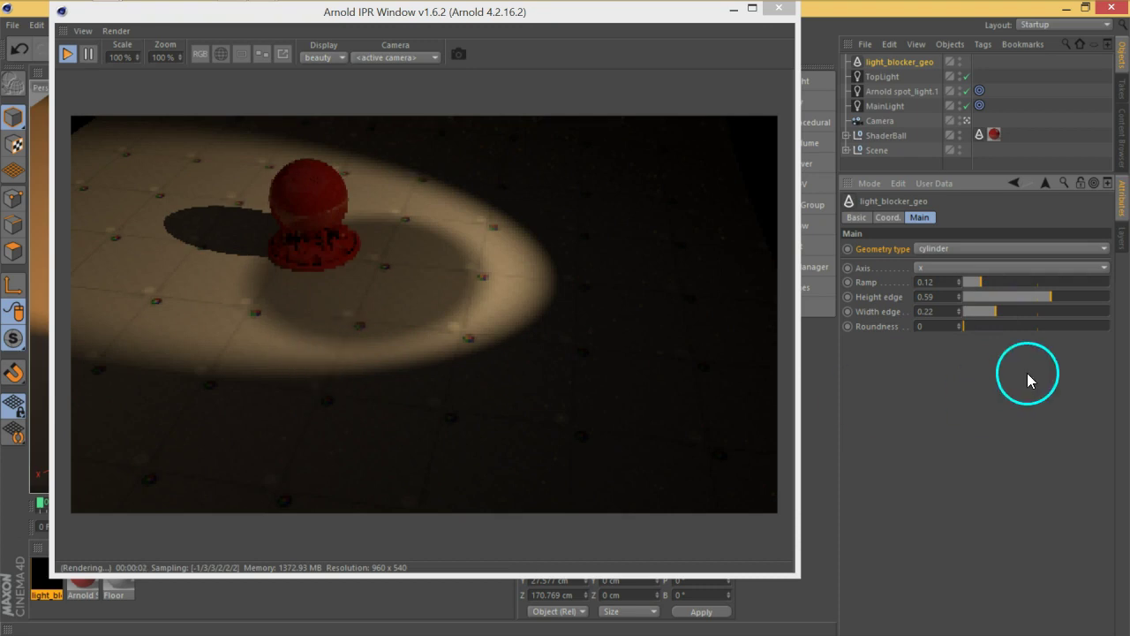
drag(963, 326, 1047, 326)
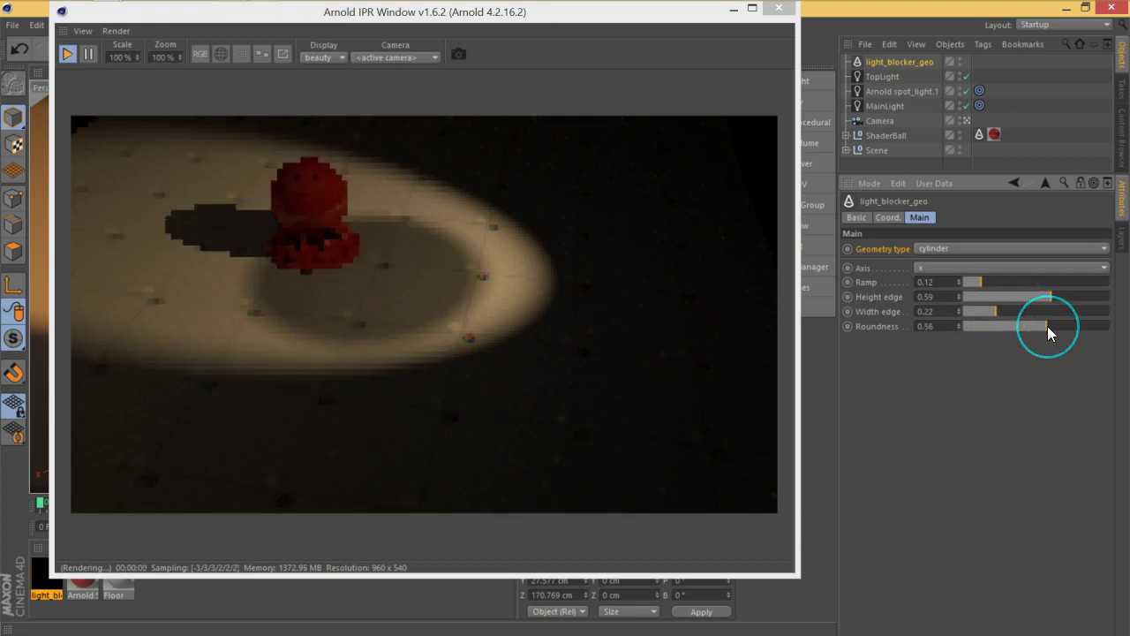
click(368, 349)
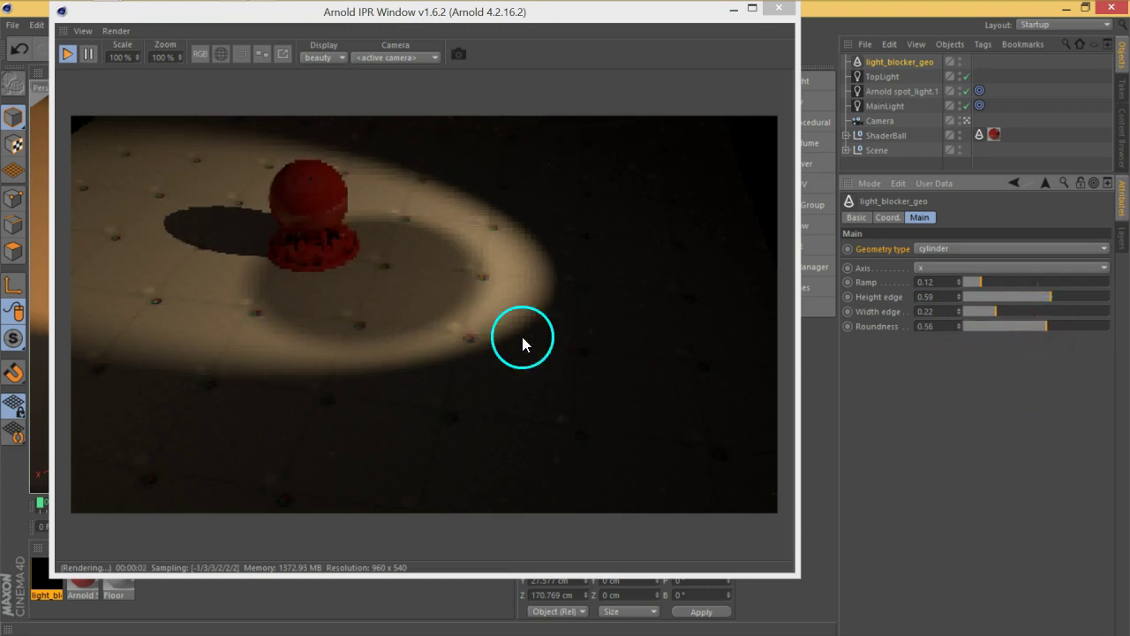
drag(995, 280, 988, 278)
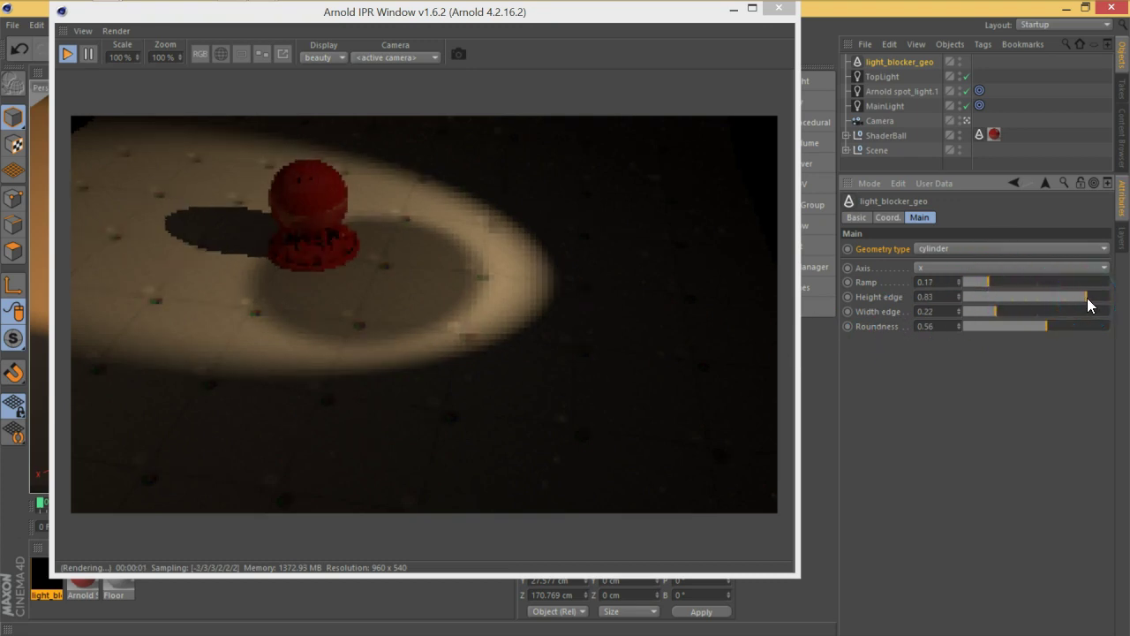
click(941, 249)
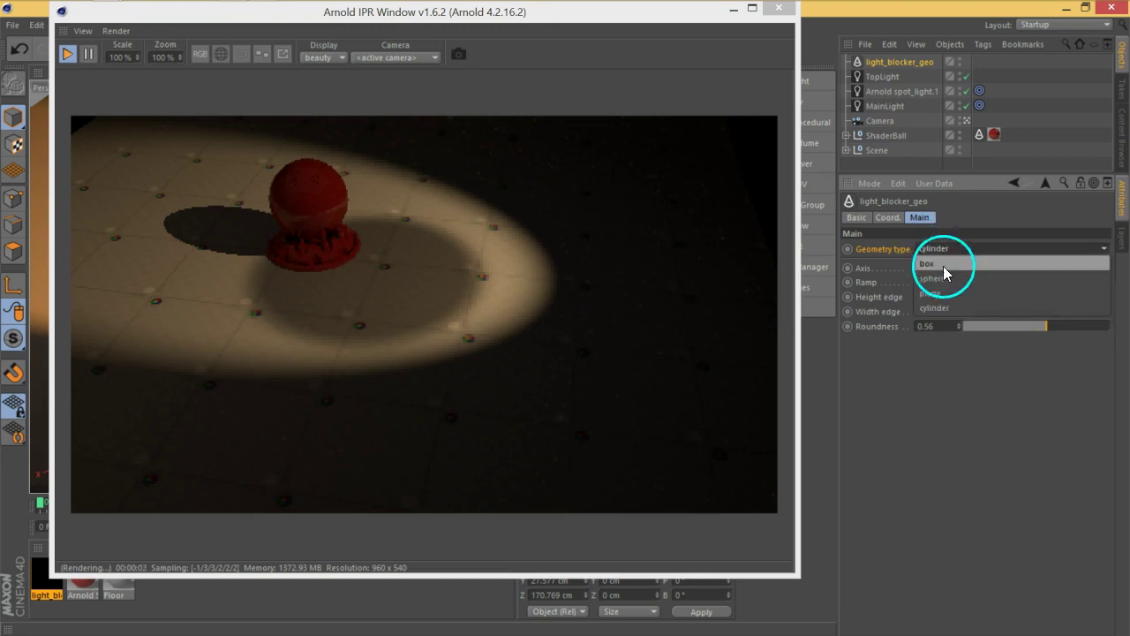
Step: Make light_blocker_geo a box on the y axis with Ramp 0.5
click(944, 265)
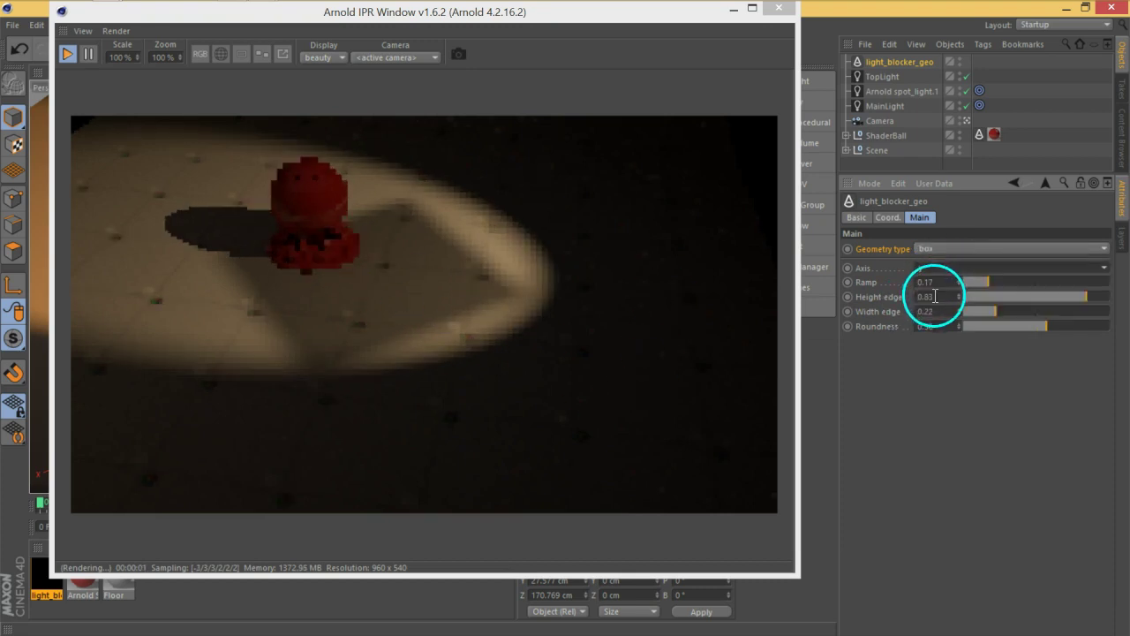
drag(990, 286, 1038, 281)
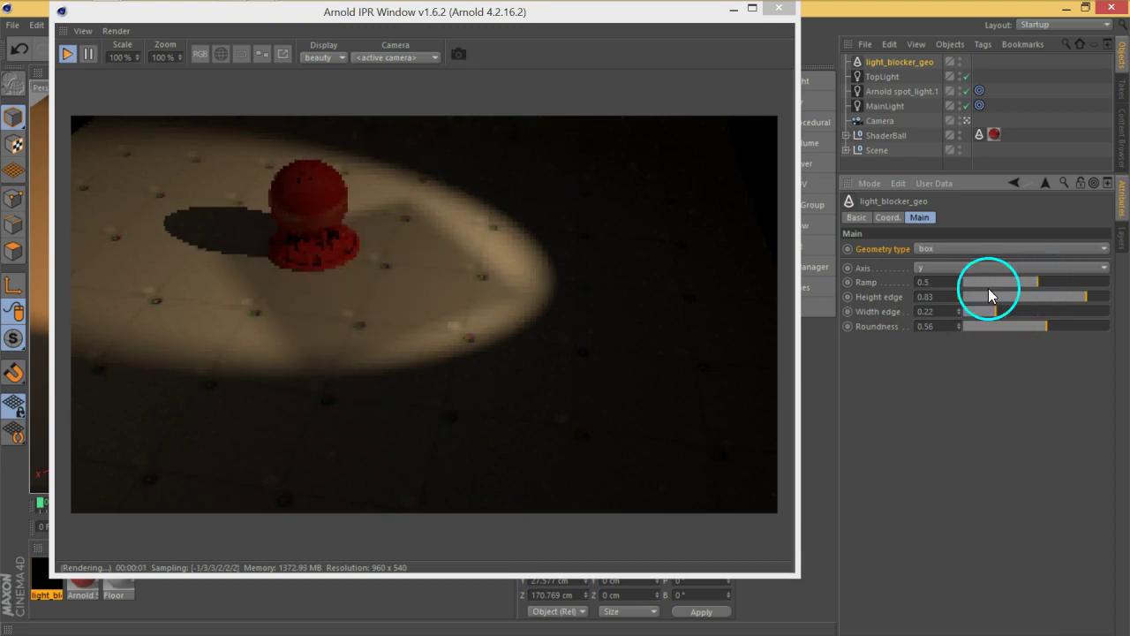
click(589, 340)
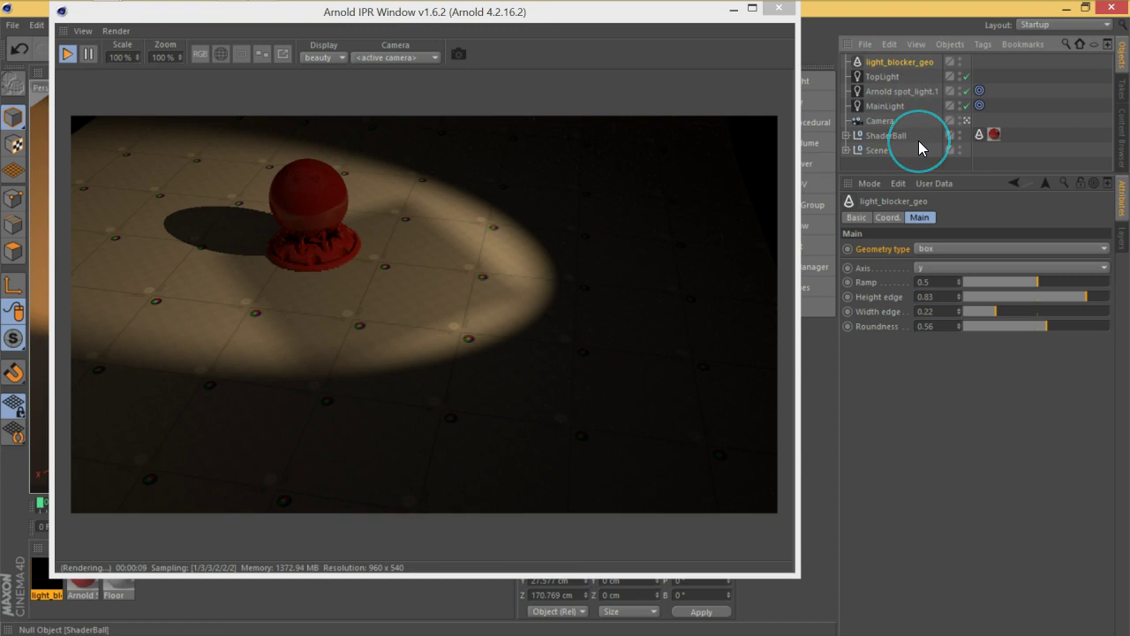
Step: Delete the light_blocker_geo object and the light_blocker material
key(Delete)
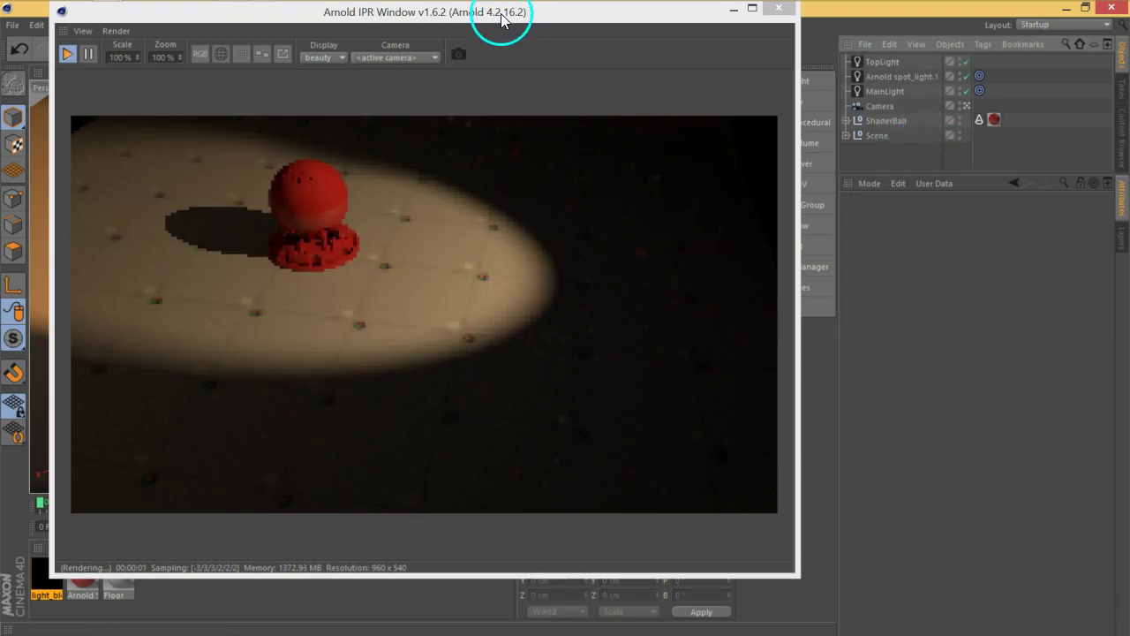
drag(502, 22, 550, 30)
click(51, 573)
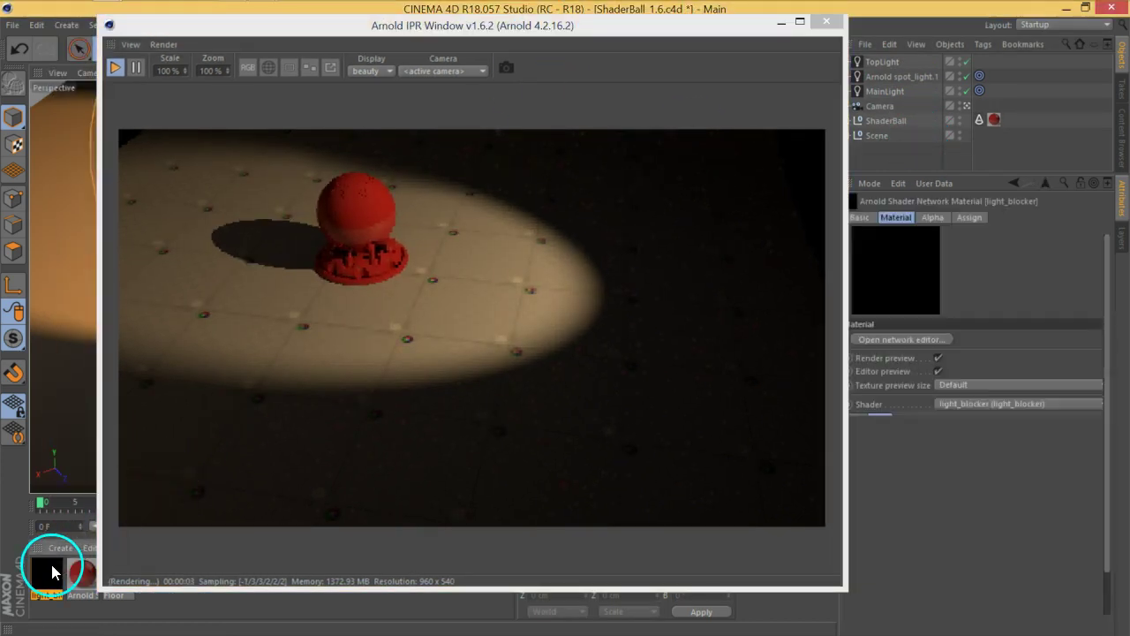
click(1015, 404)
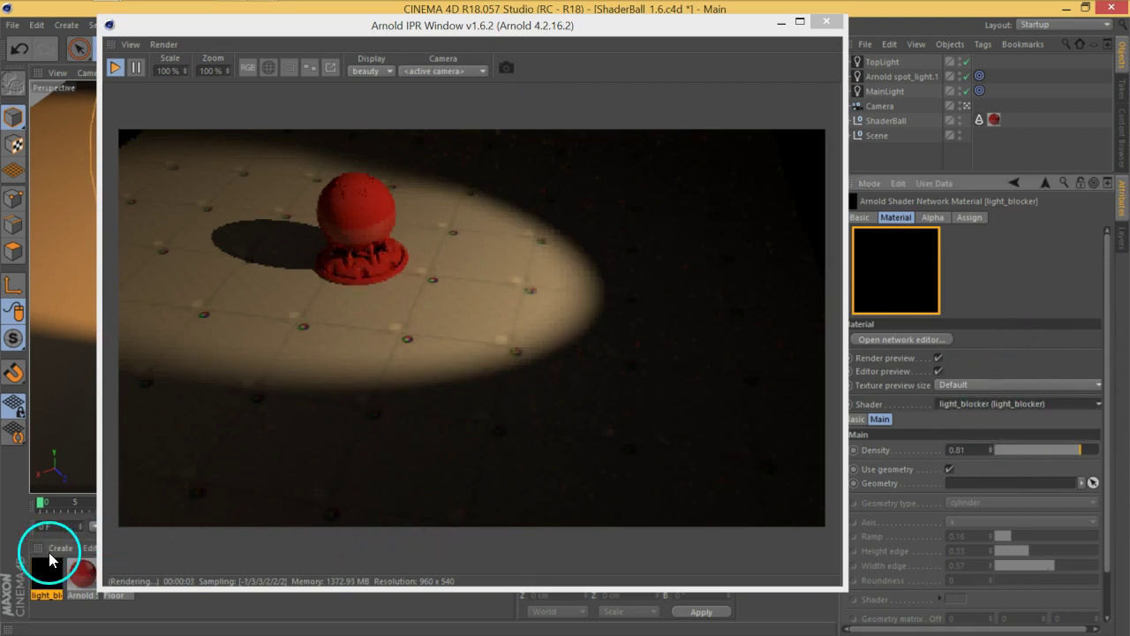
key(Delete)
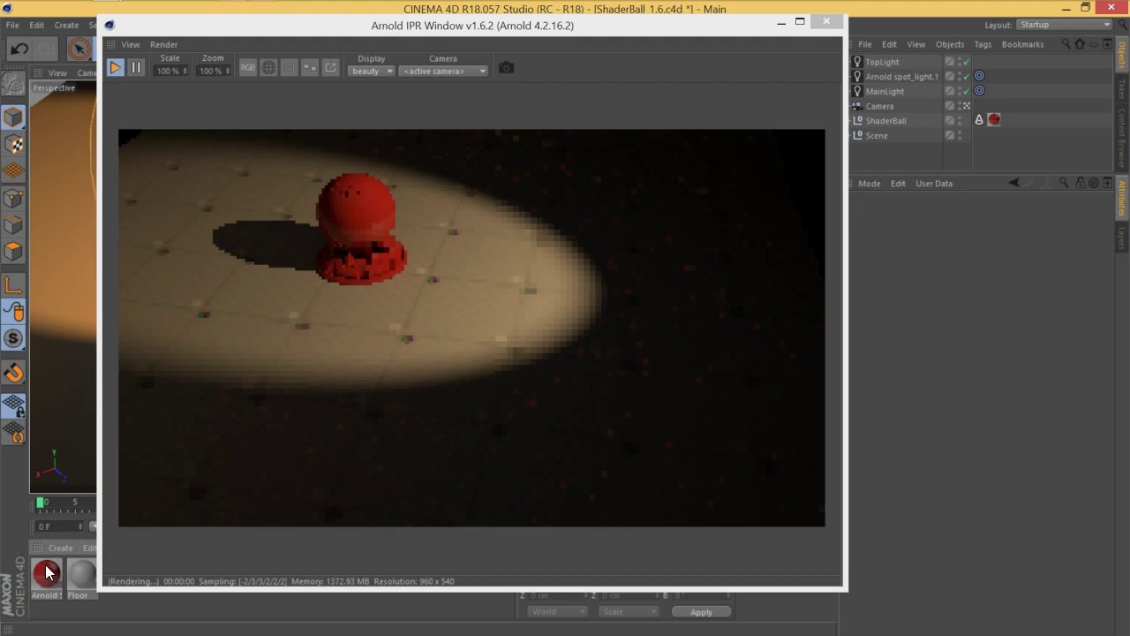
Step: Create a new Arnold gobo light-filter material from the Material Manager's Arnold light filter menu
click(58, 546)
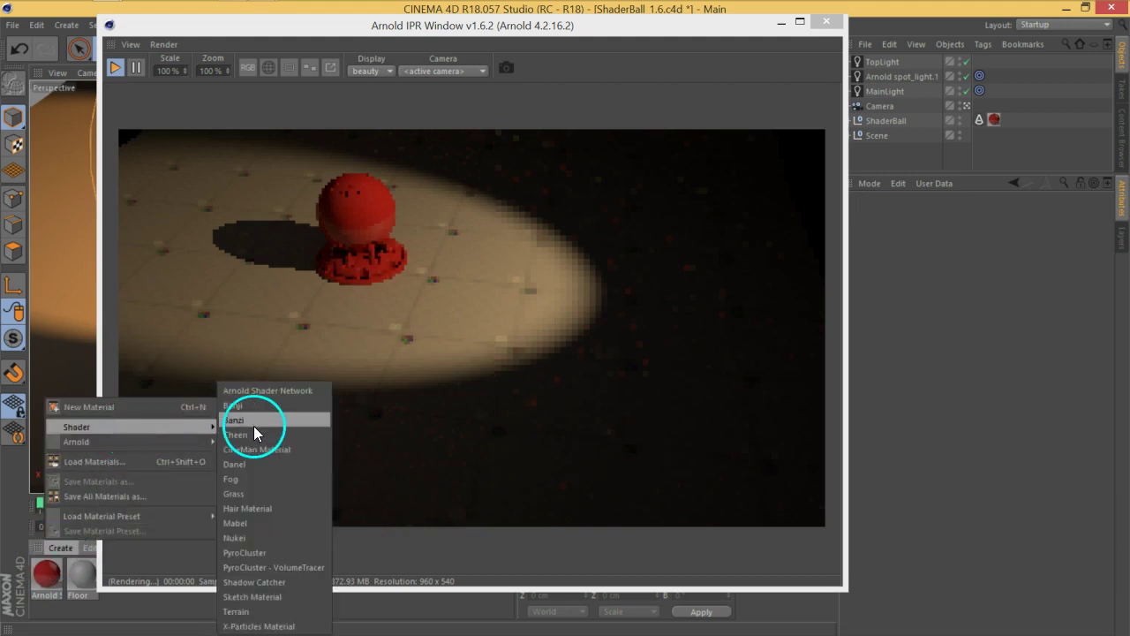
mouse_move(243, 442)
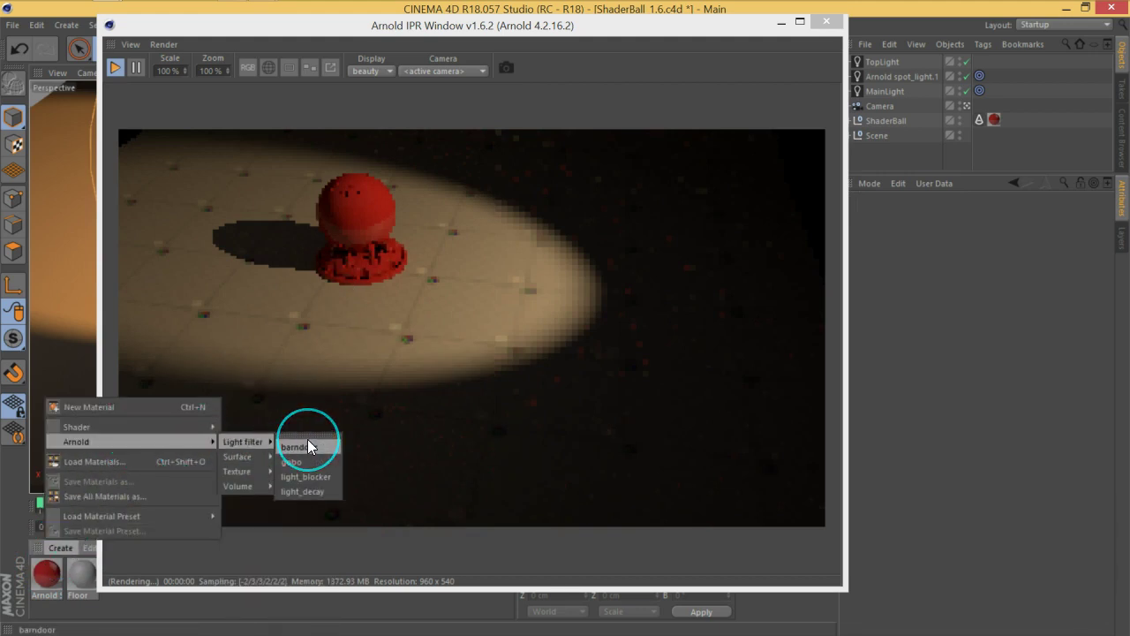
click(318, 448)
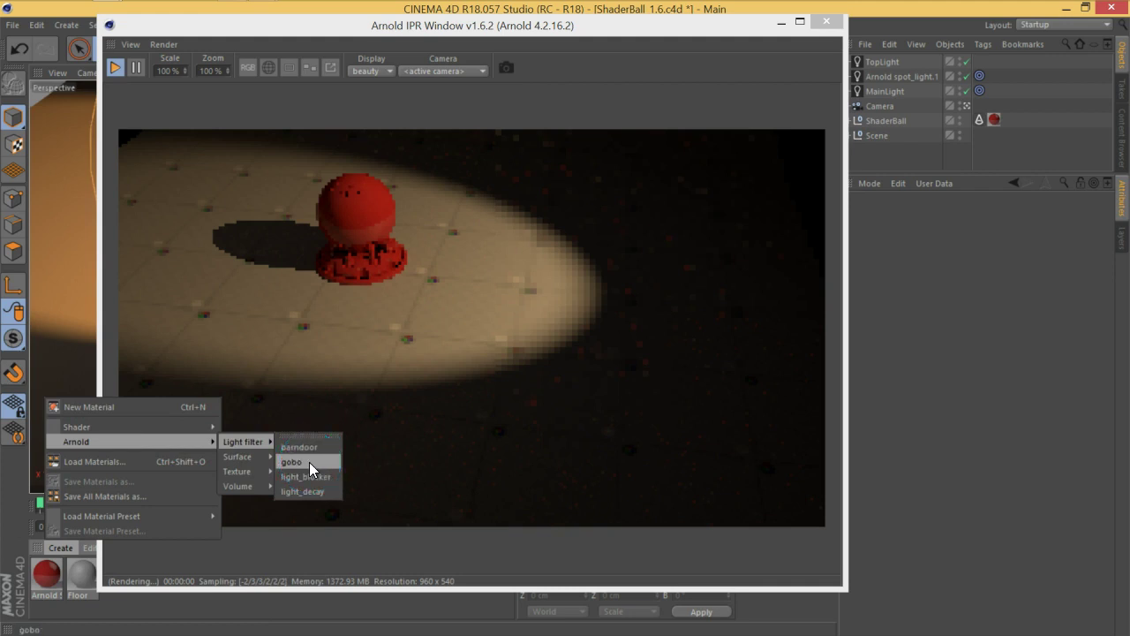
click(309, 463)
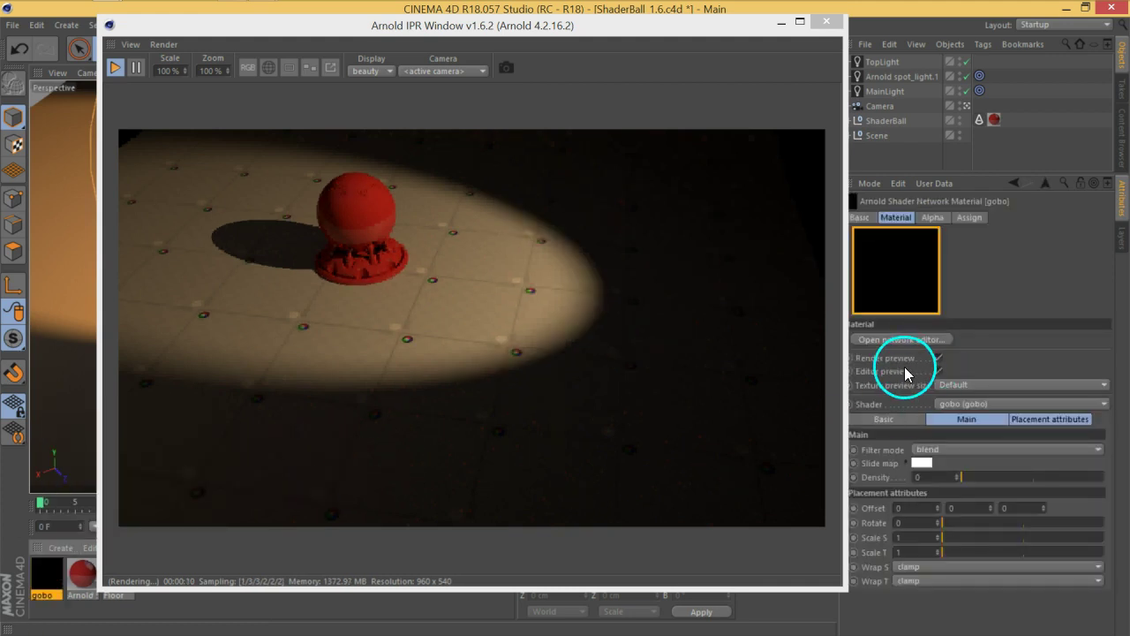
Step: Add the gobo material to Arnold spot_light.1's Light filters and select the gobo to show its settings
drag(537, 32, 480, 30)
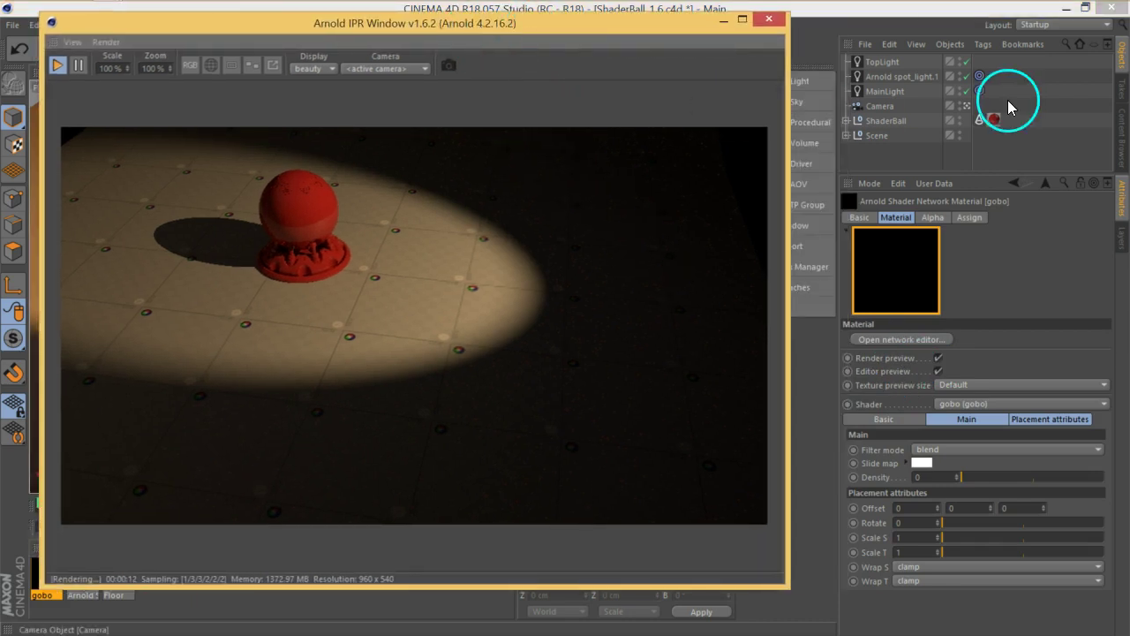
click(913, 76)
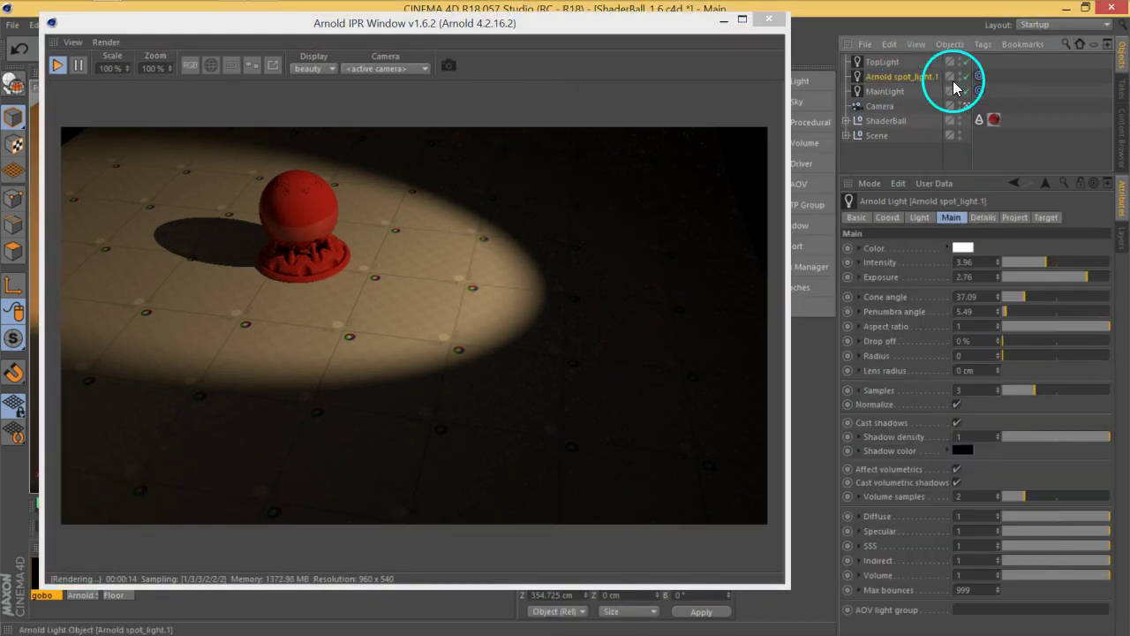
click(1012, 218)
click(982, 221)
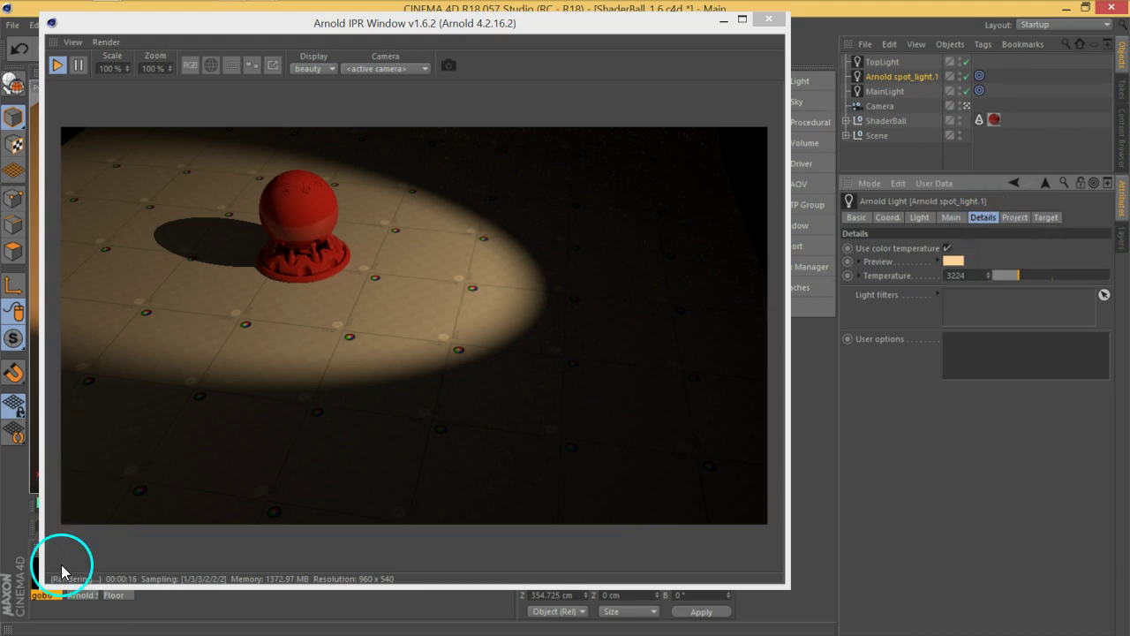
drag(1060, 374, 1020, 309)
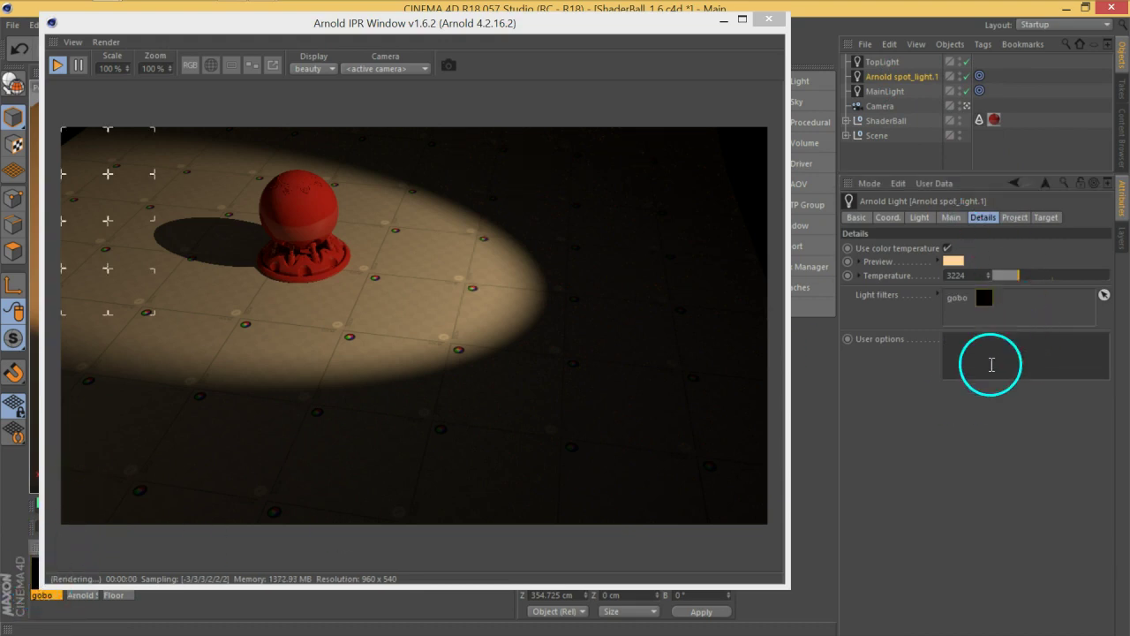
click(38, 574)
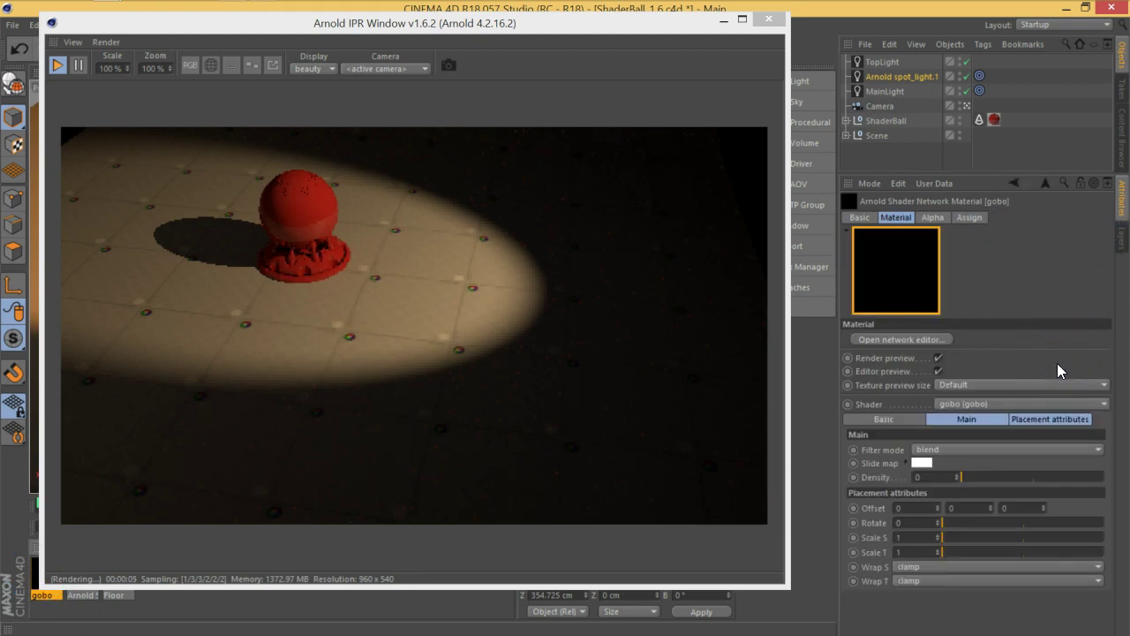
Step: Keep the gobo filter mode on blend and raise its Density to about 0.56
click(872, 453)
click(958, 451)
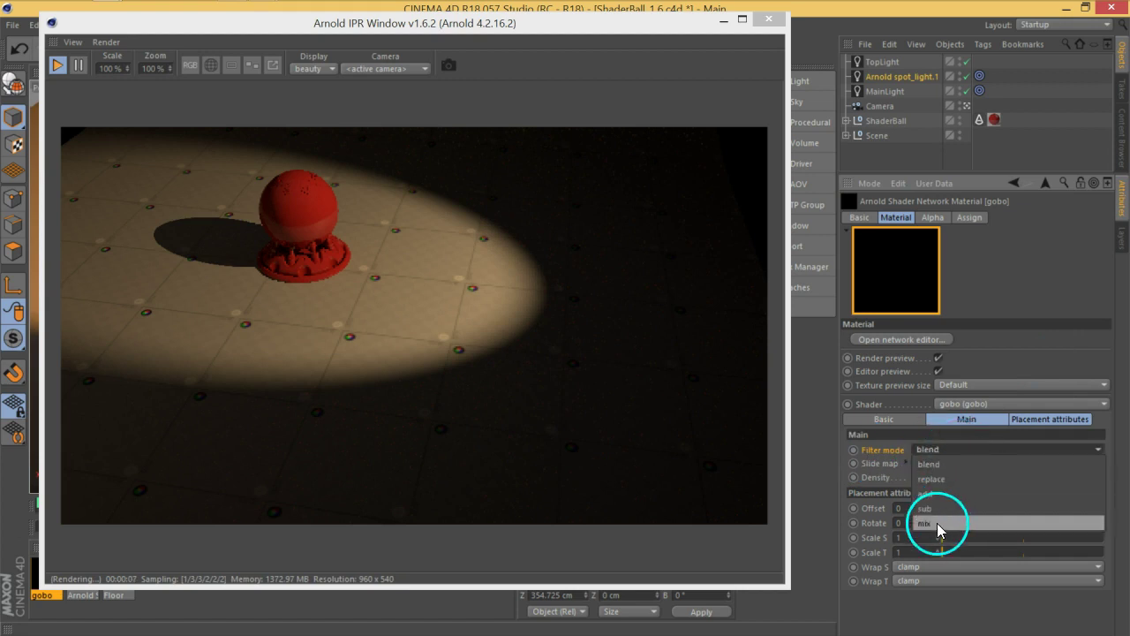
click(936, 615)
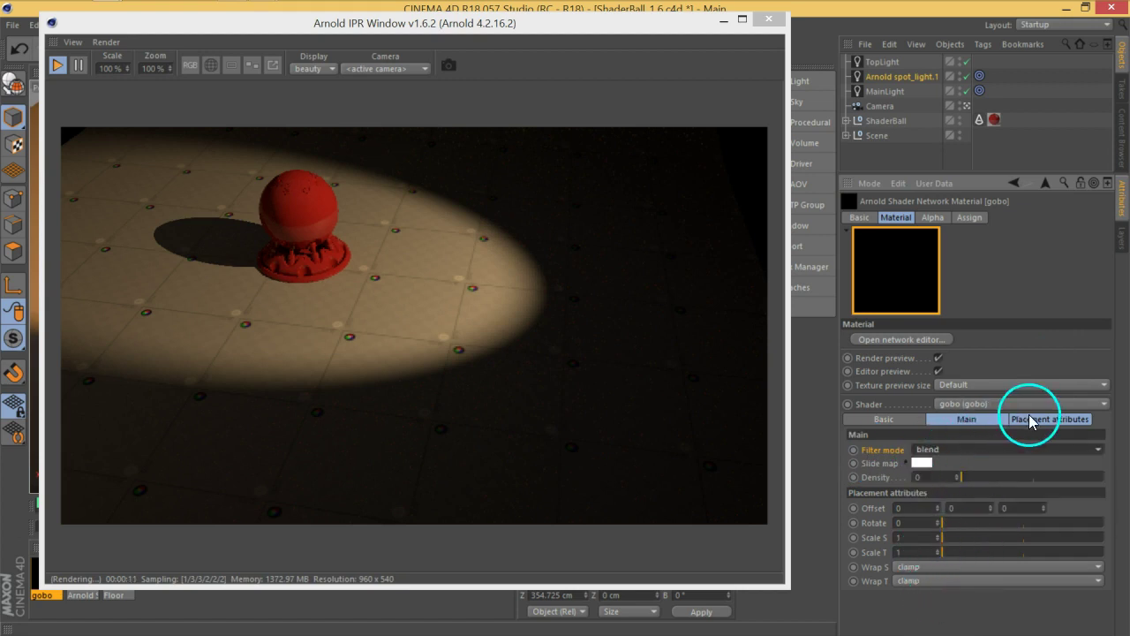
click(895, 402)
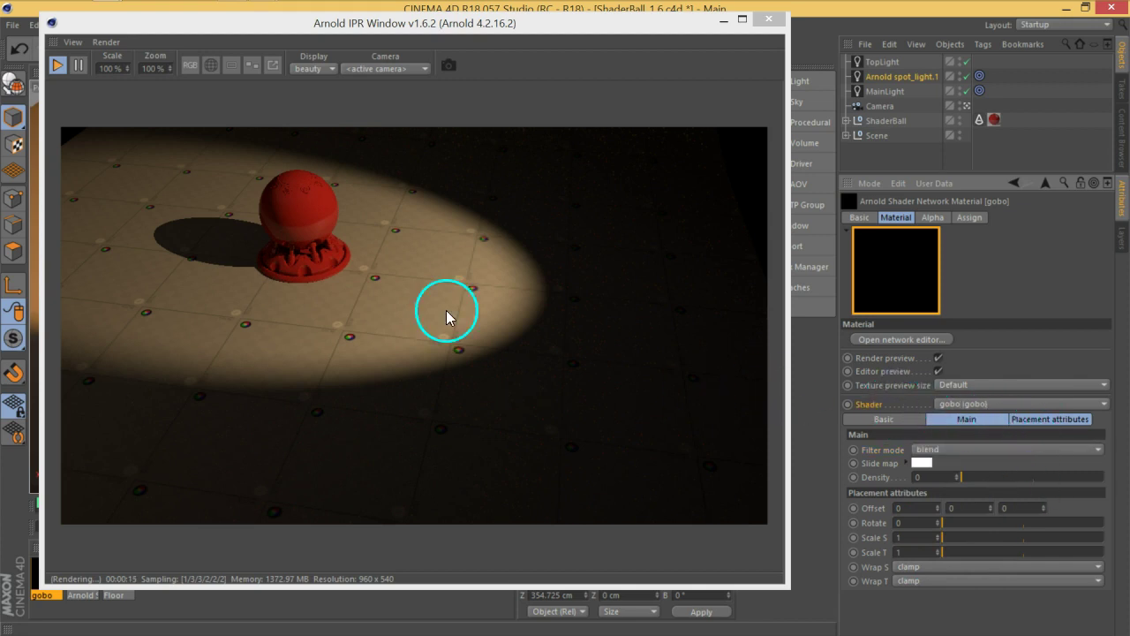
click(950, 423)
click(1024, 418)
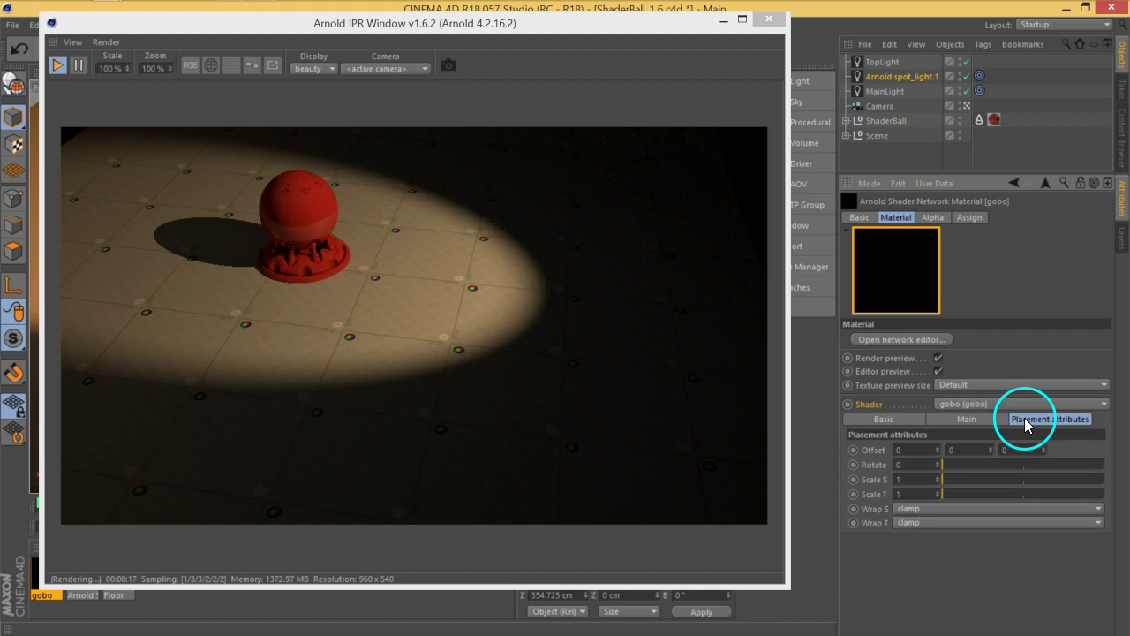
click(943, 421)
mouse_move(967, 481)
mouse_down()
mouse_move(1057, 476)
mouse_move(1041, 475)
mouse_up()
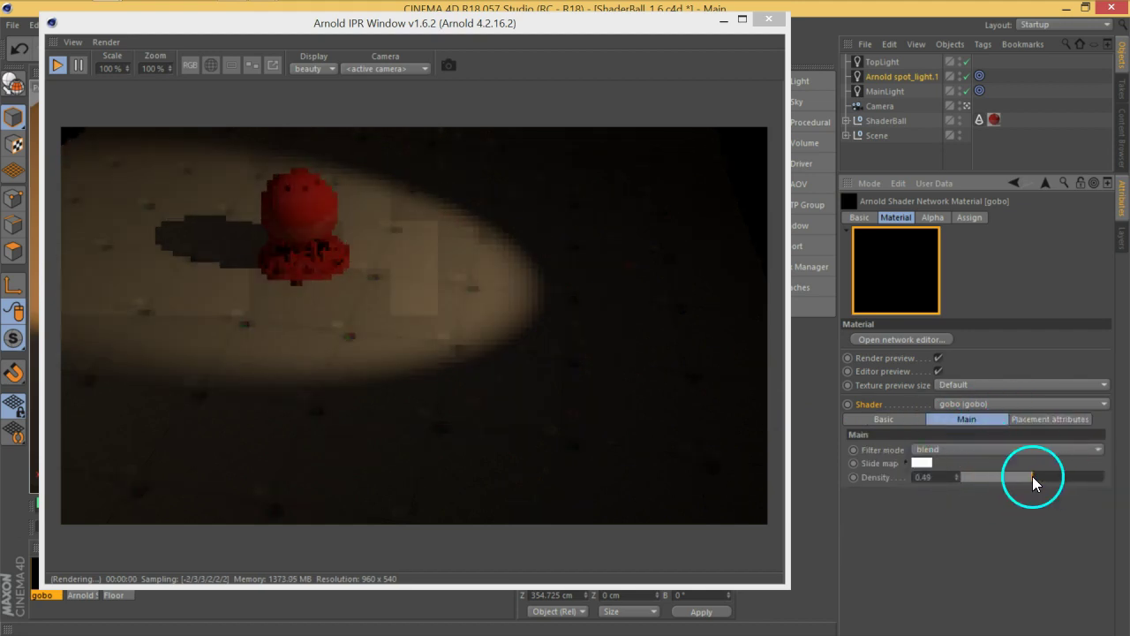
Step: Set the gobo's Wrap S and Wrap T placement options to file
click(1038, 422)
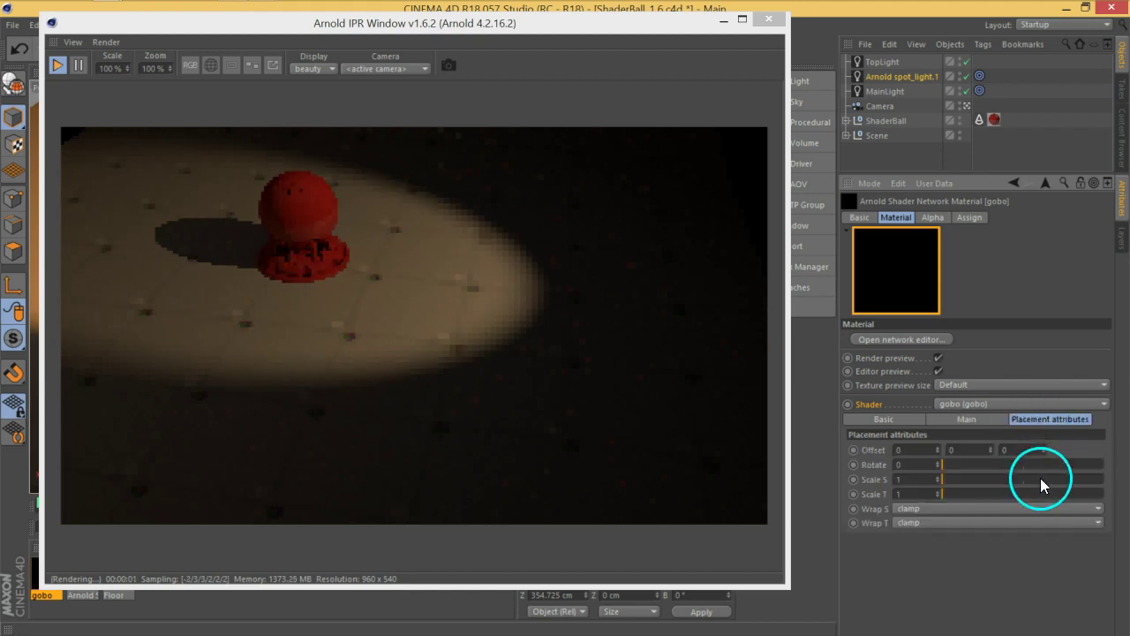
drag(918, 479, 921, 486)
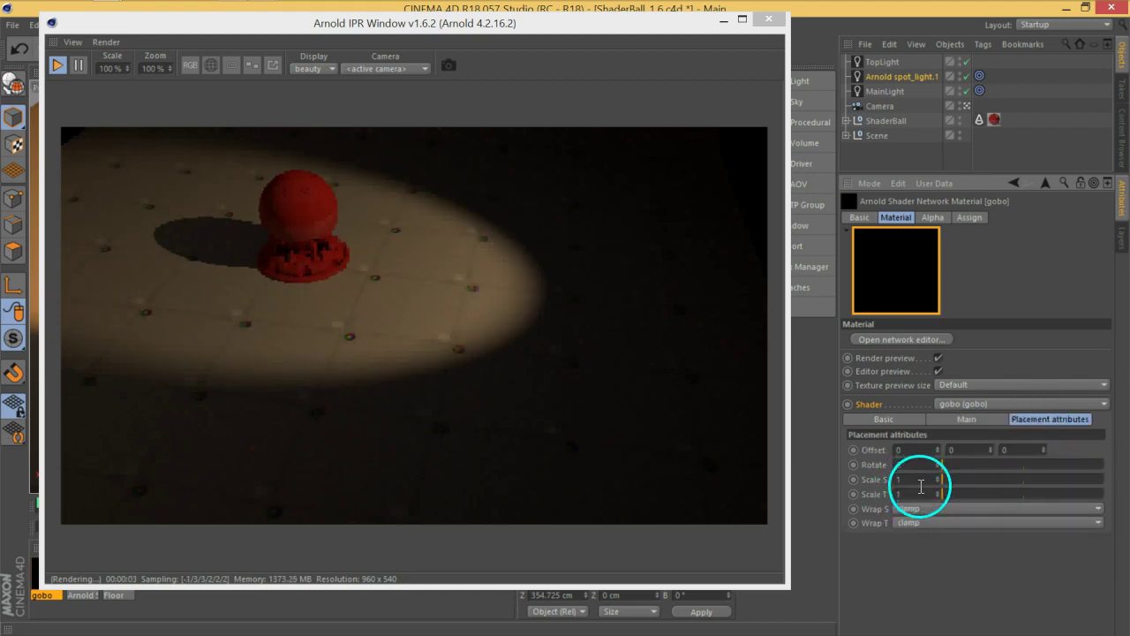
click(924, 508)
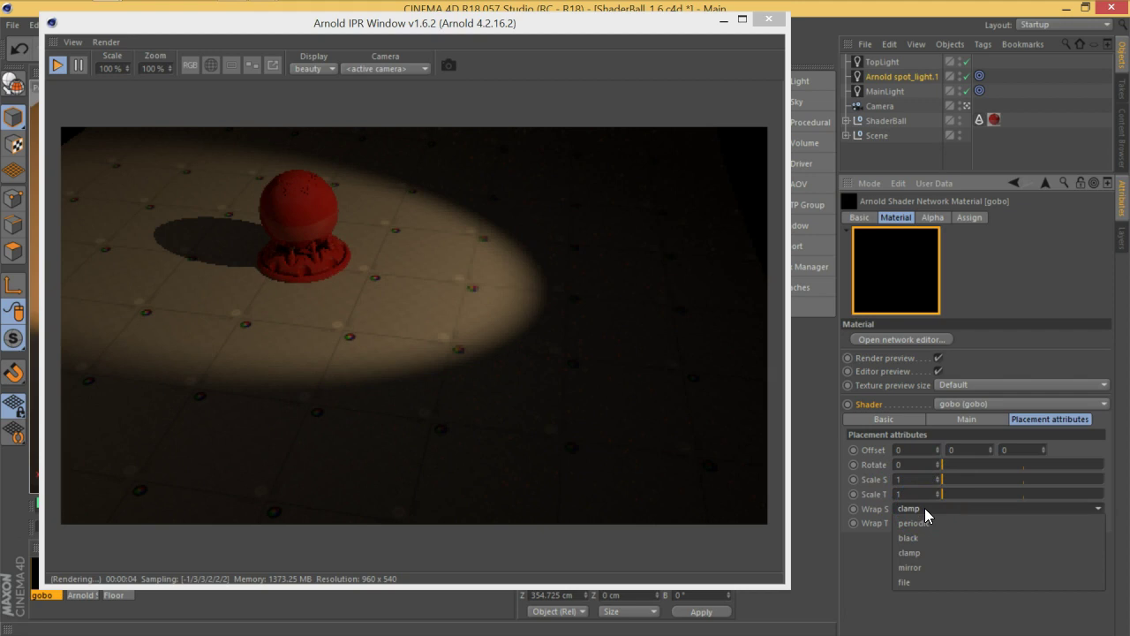
click(922, 583)
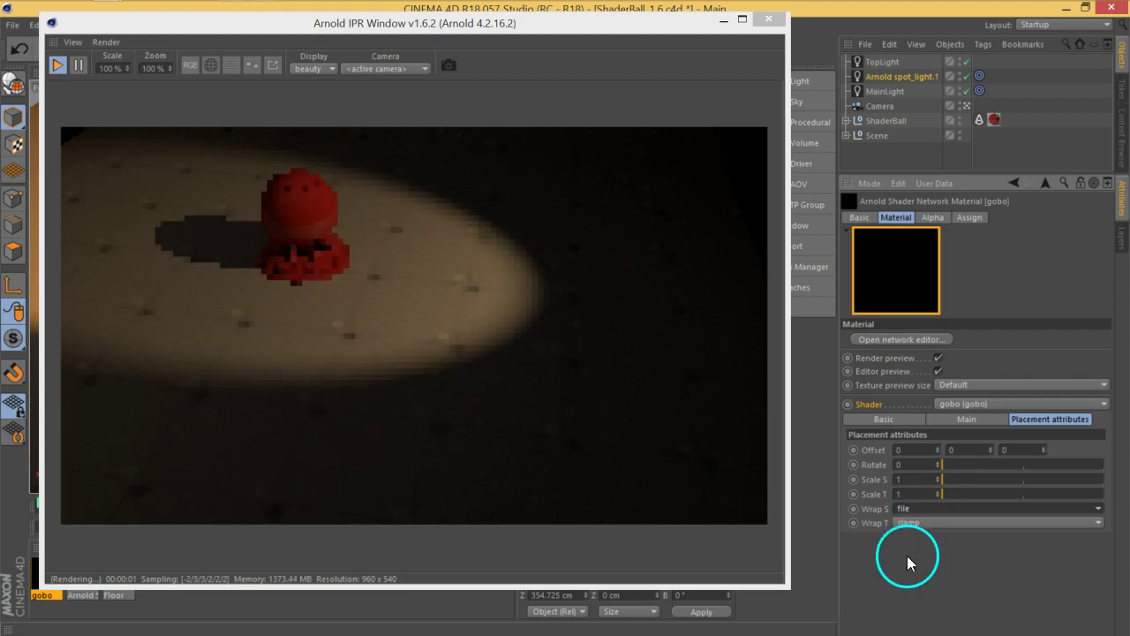
click(889, 525)
click(913, 596)
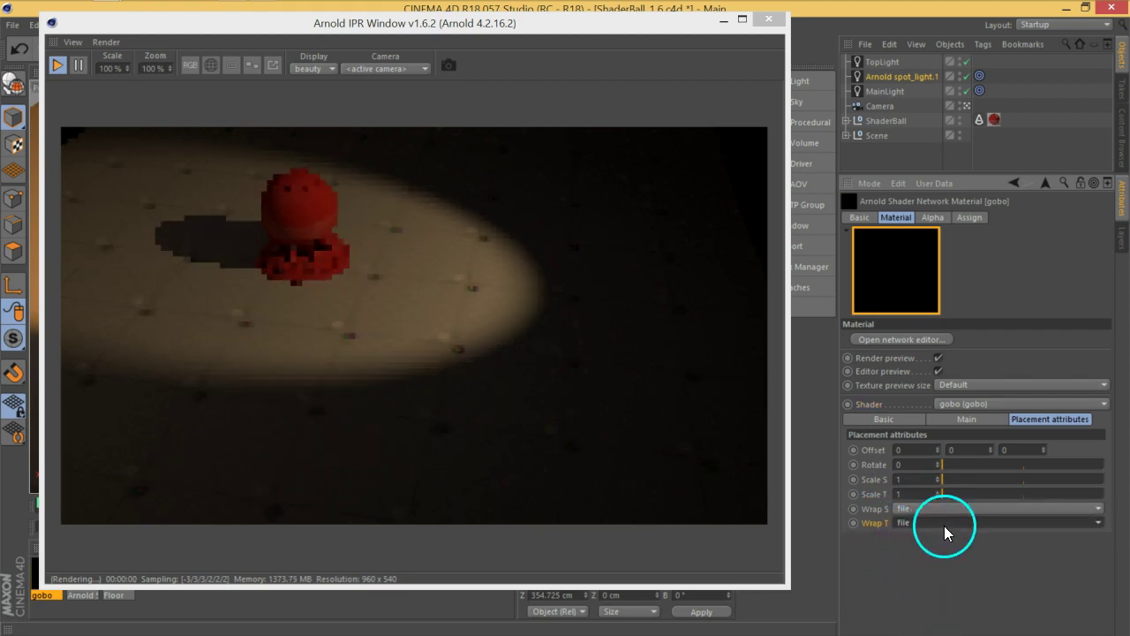
click(980, 423)
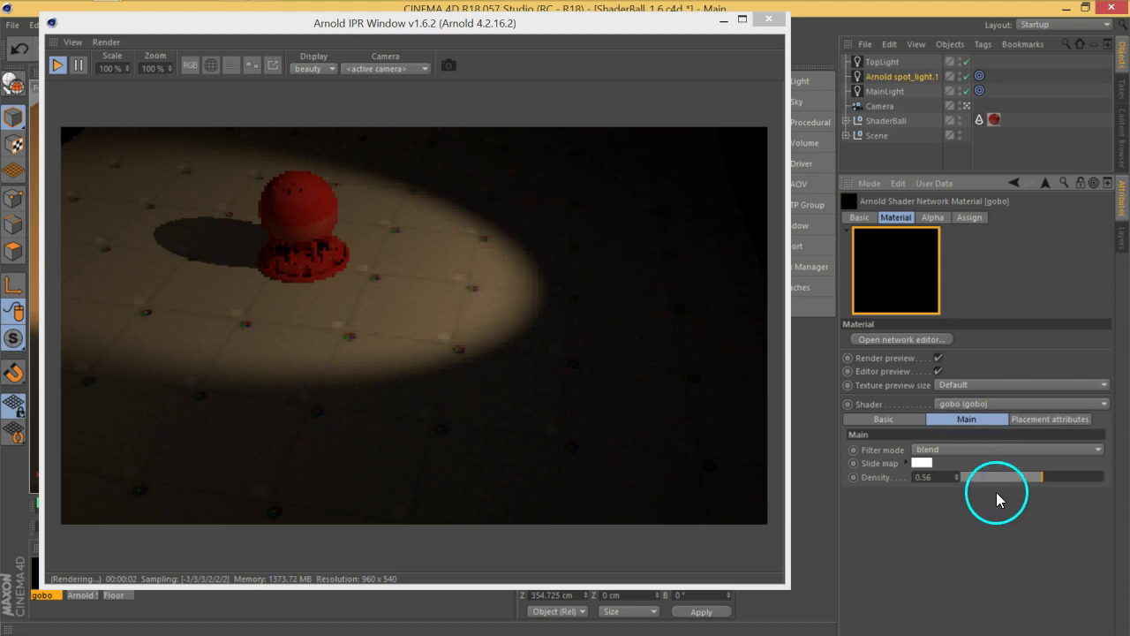
Step: Switch the gobo filter mode to replace and drop its Density to 0
click(908, 463)
click(908, 462)
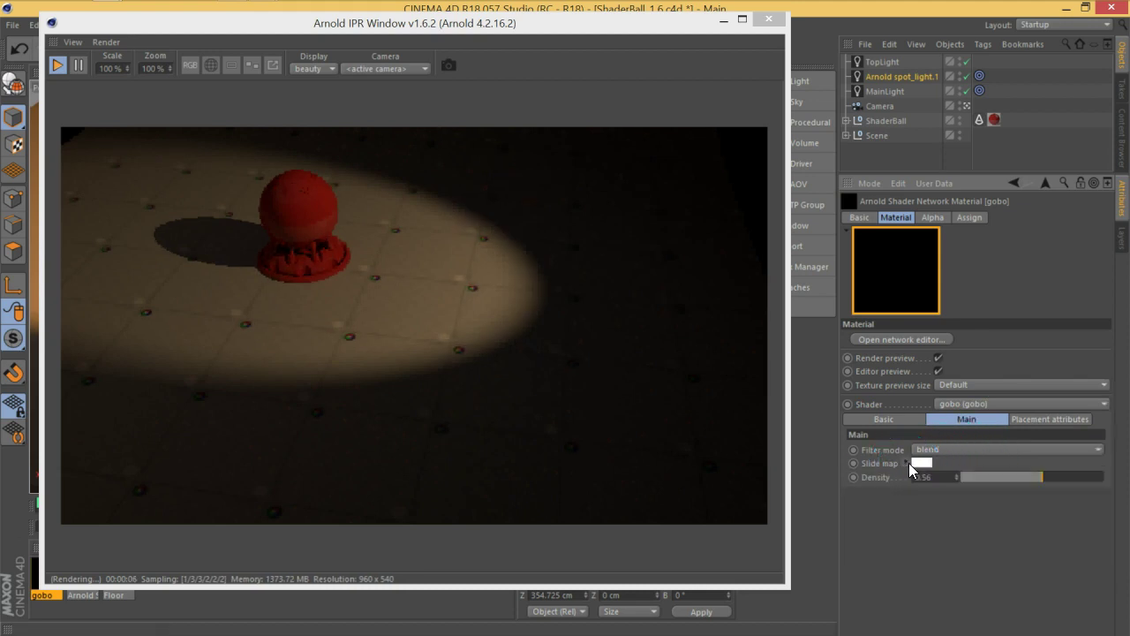
click(933, 451)
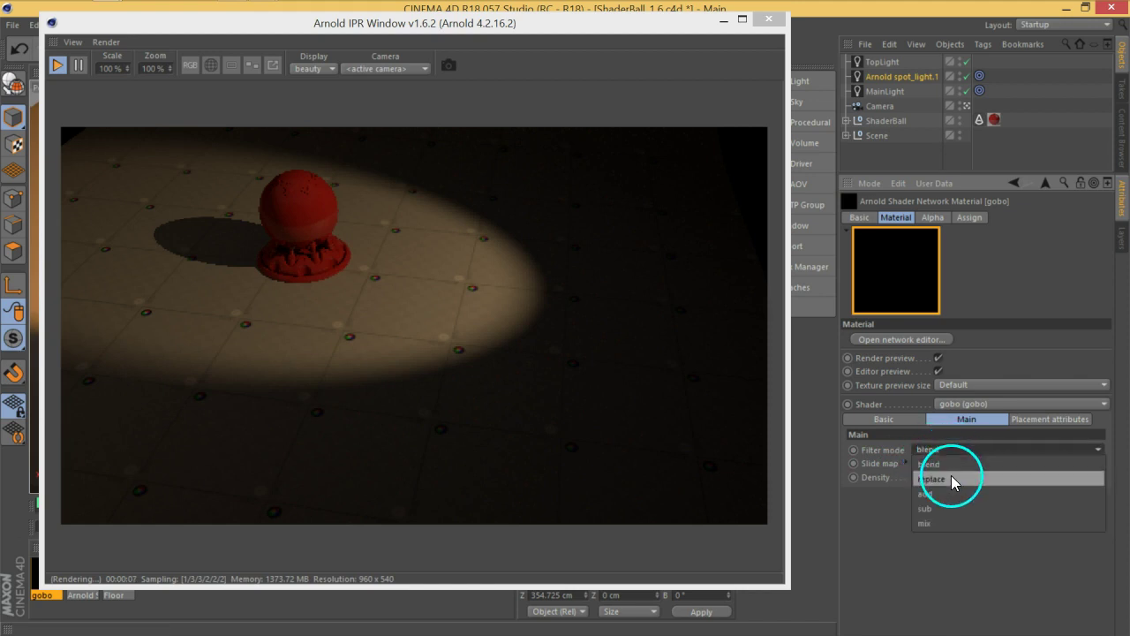
click(950, 477)
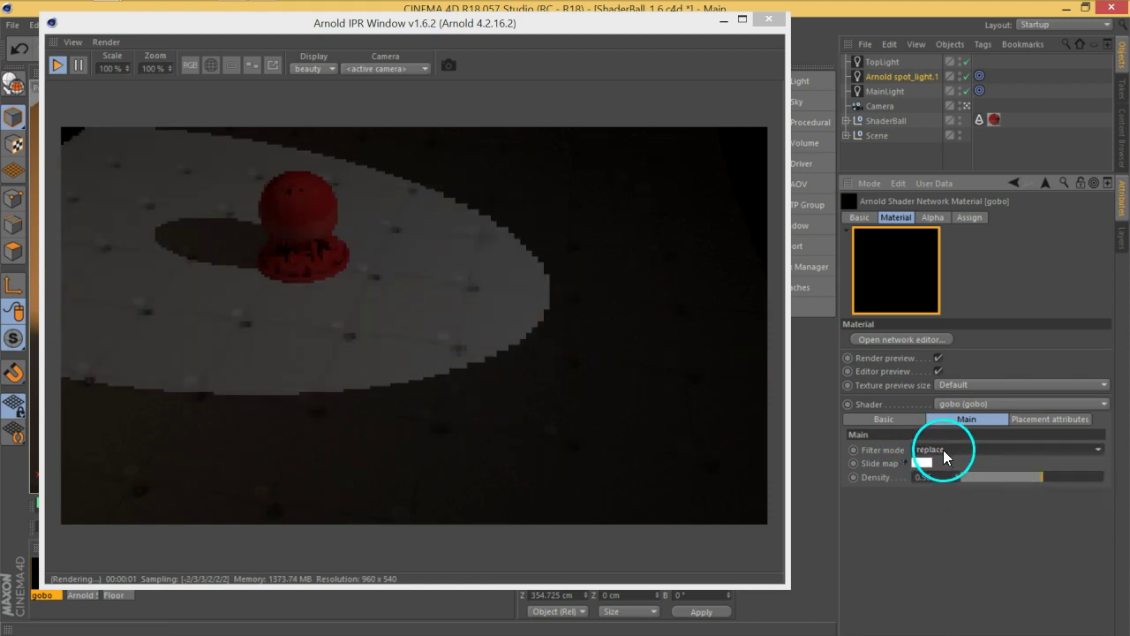
mouse_move(1041, 476)
mouse_down()
mouse_move(1081, 476)
mouse_move(966, 479)
mouse_move(1033, 475)
mouse_up()
Step: Try the sub filter mode, then return the gobo to blend at Density 0.58
click(942, 453)
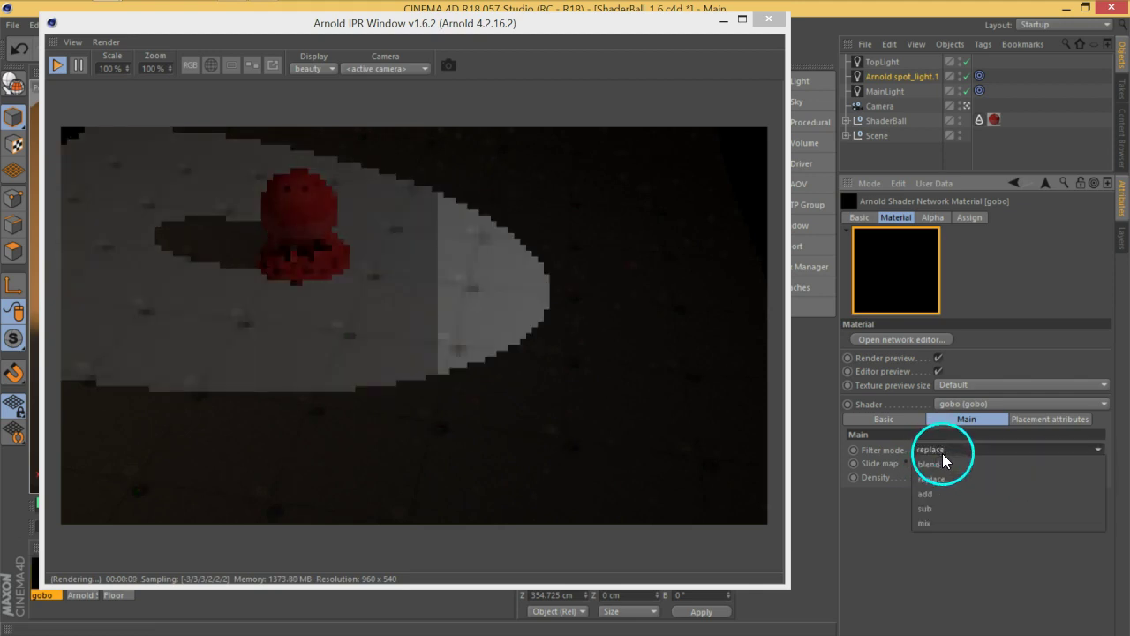
click(946, 507)
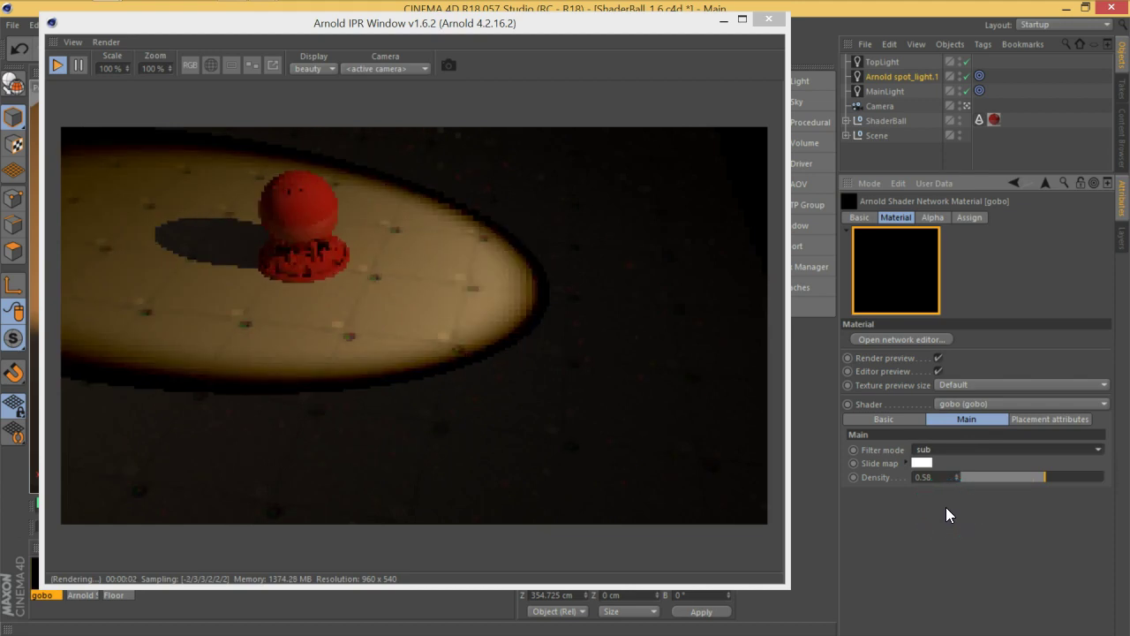
click(940, 449)
click(942, 467)
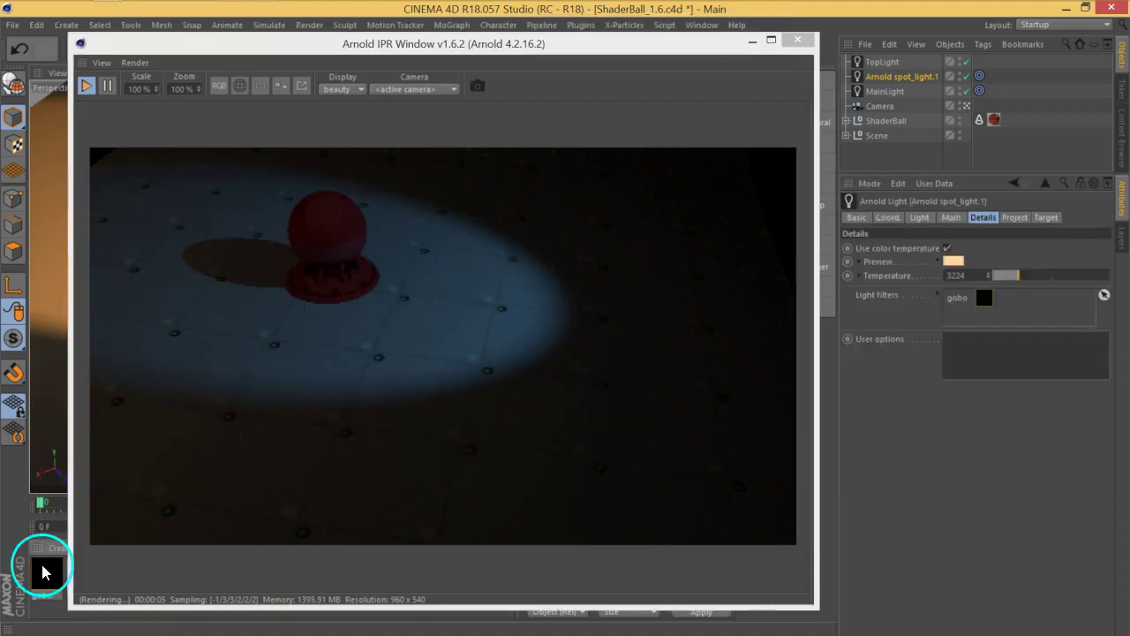
Step: Drag the gobo Density from 0.18 up to 0.51 for a dimmer bluish spotlight pool
drag(997, 492, 1074, 480)
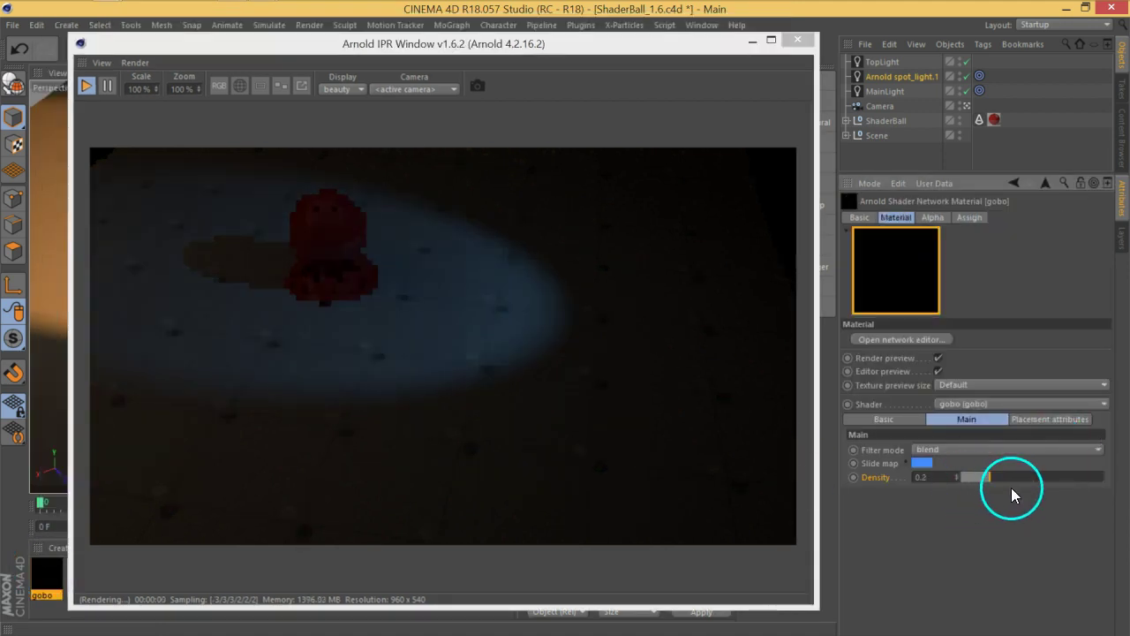
drag(989, 480, 1034, 477)
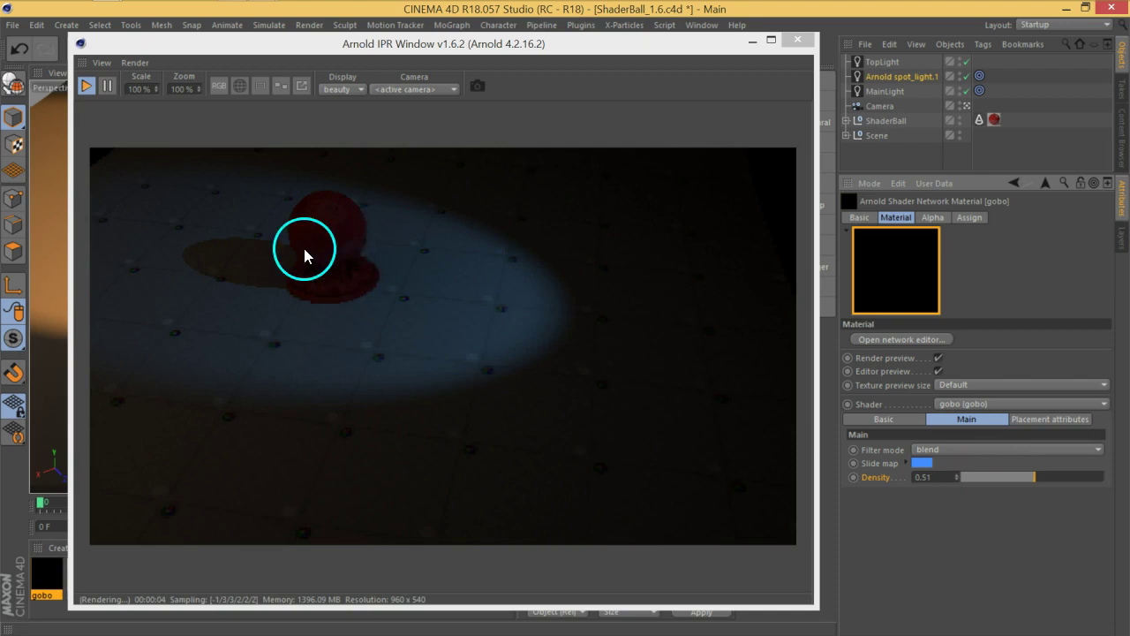
drag(526, 44, 573, 41)
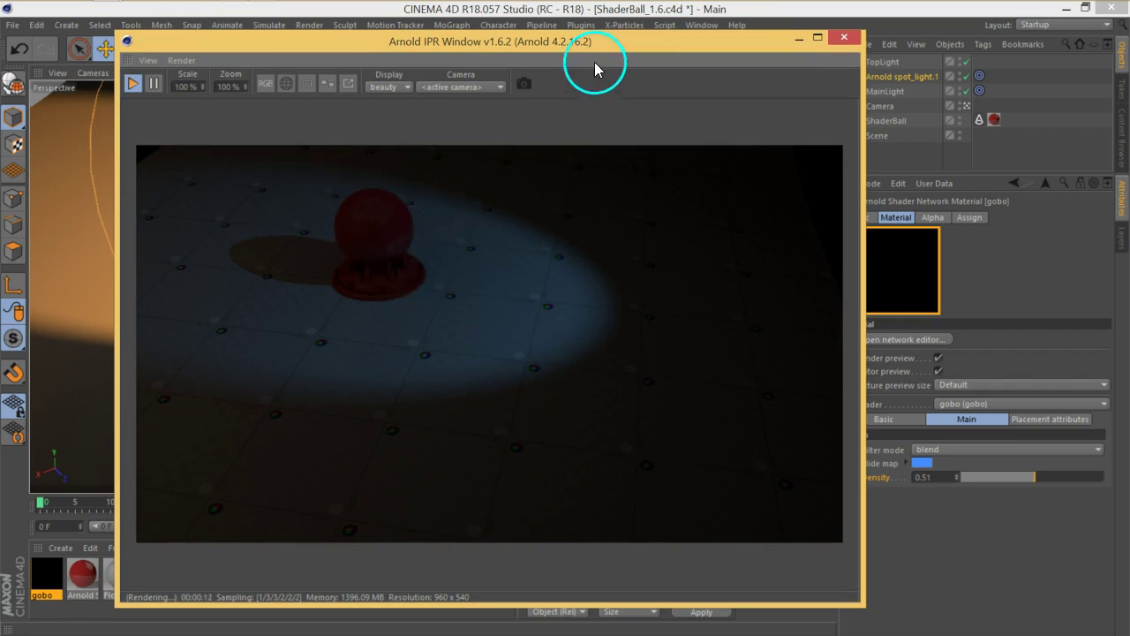
Step: Orbit and dolly the viewport camera low and close to the red shader ball
drag(587, 39, 963, 470)
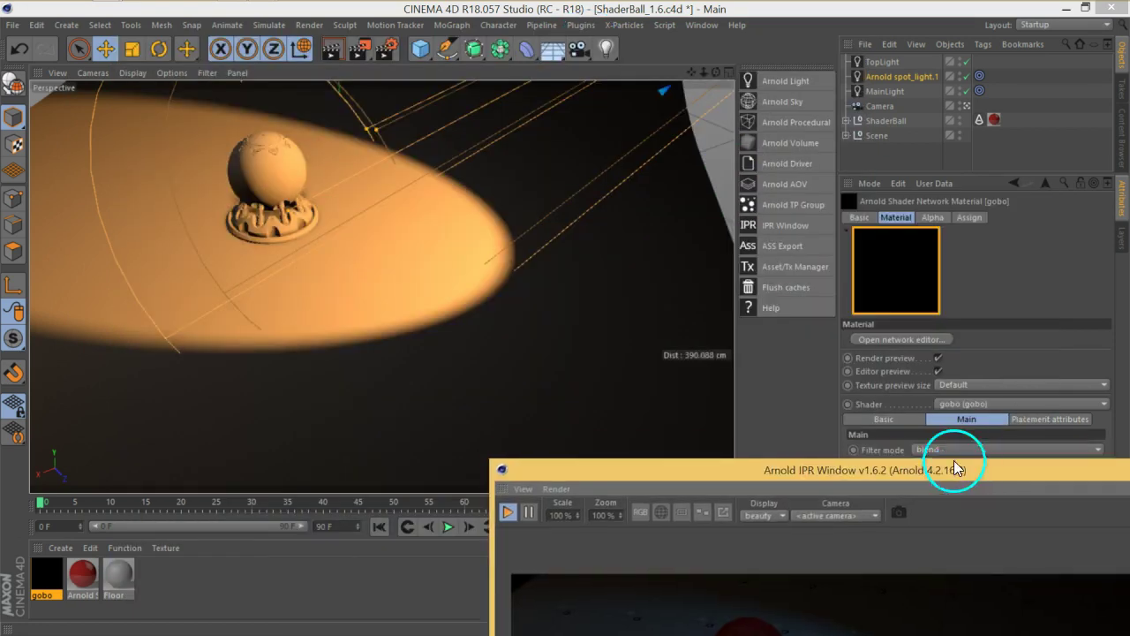
mouse_move(280, 244)
alt+mouse_down()
mouse_move(278, 217)
mouse_move(299, 191)
alt+mouse_up()
alt+right_drag(300, 191, 288, 221)
mouse_move(325, 252)
alt+mouse_down()
mouse_move(291, 197)
mouse_move(398, 265)
alt+mouse_up()
mouse_move(805, 481)
mouse_down()
mouse_move(517, 71)
mouse_move(524, 55)
mouse_move(461, 49)
mouse_up()
drag(677, 50, 584, 35)
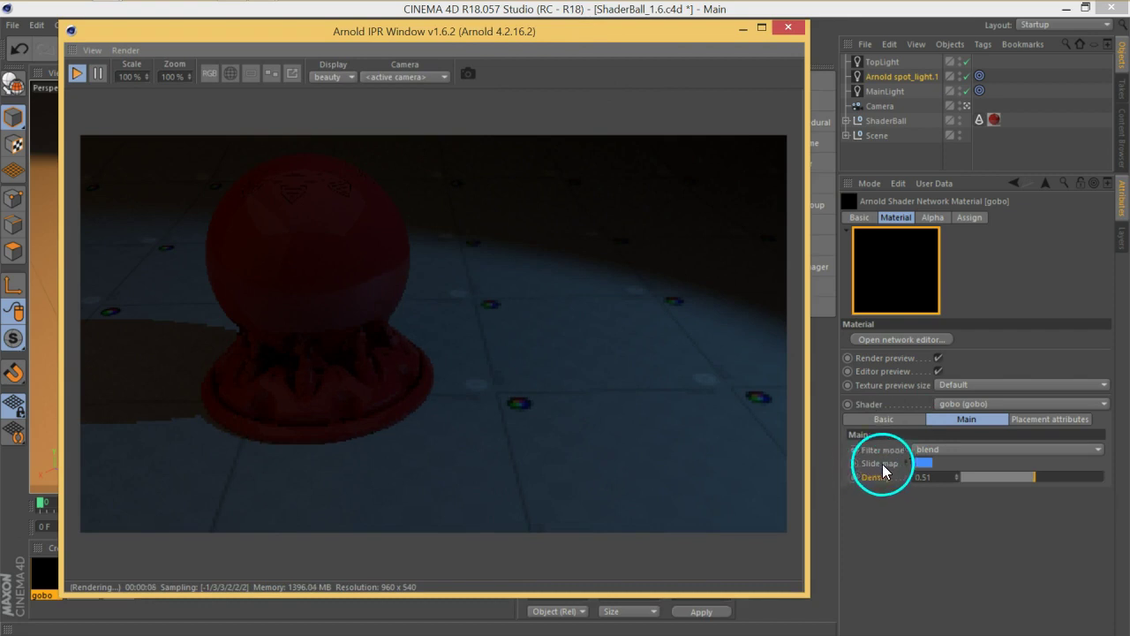
drag(450, 32, 608, 45)
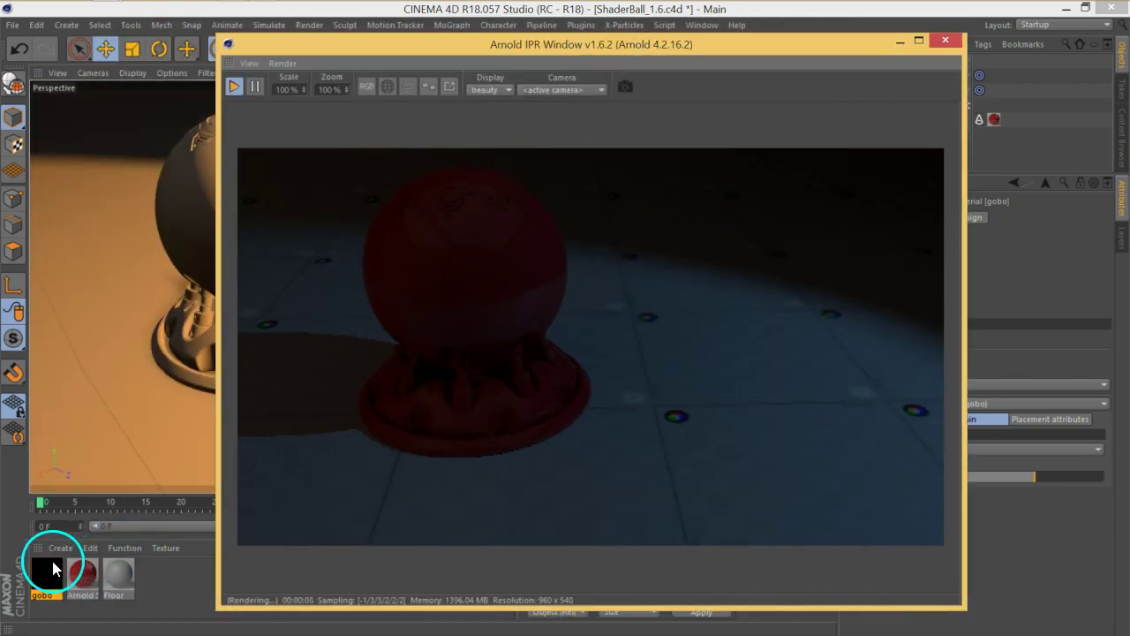
Step: Replace the gobo material with a new, empty Arnold Shader Network.1 material
click(39, 565)
key(Delete)
click(44, 566)
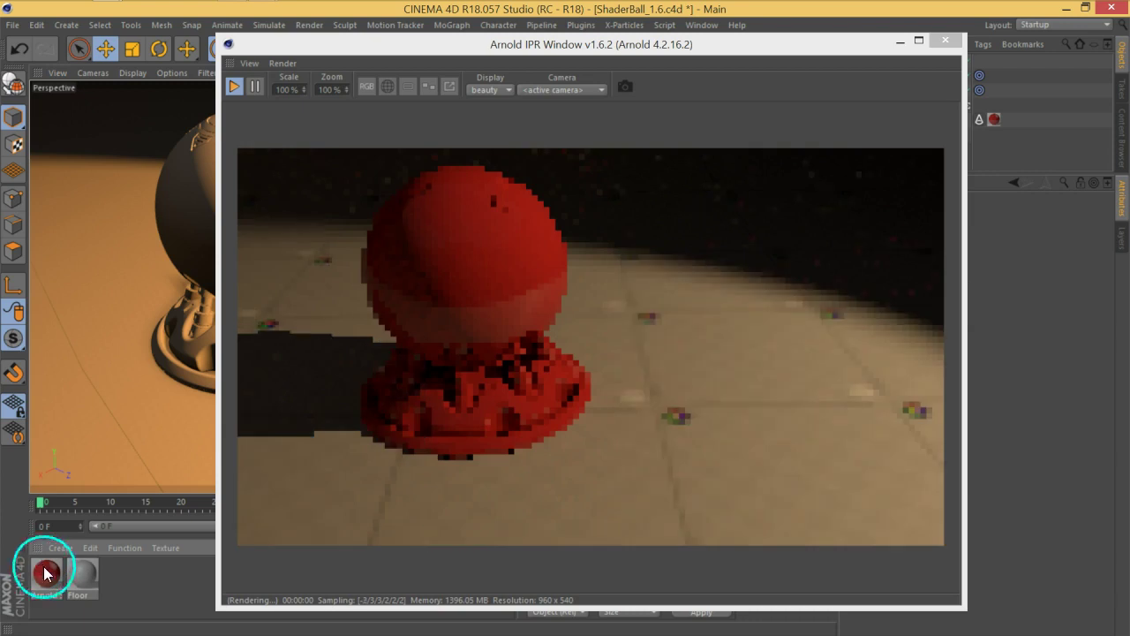
click(68, 548)
mouse_move(130, 427)
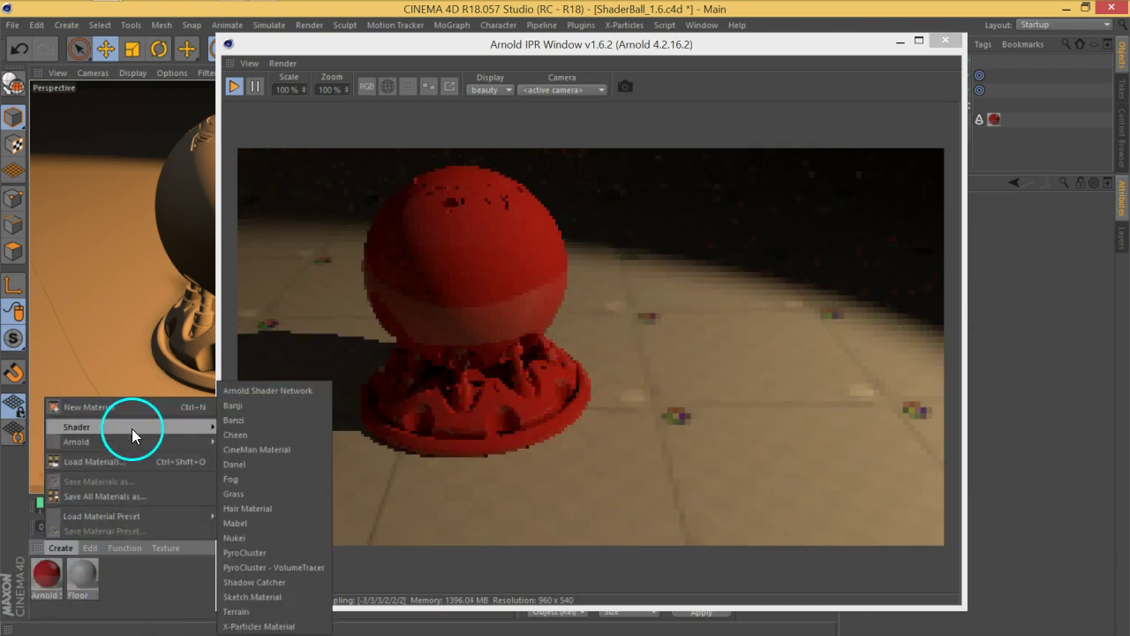
click(281, 389)
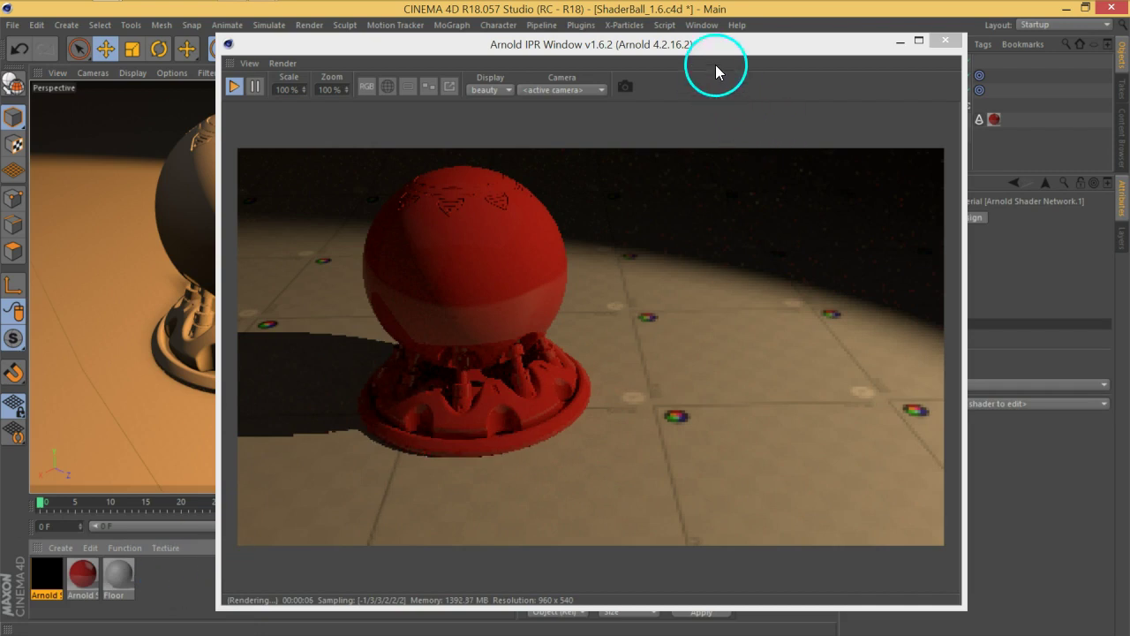
mouse_move(707, 44)
mouse_down()
mouse_move(539, 35)
mouse_move(542, 48)
mouse_up()
Step: Open the new material's shader network and add a gobo node wired into Arnold Beauty
click(49, 572)
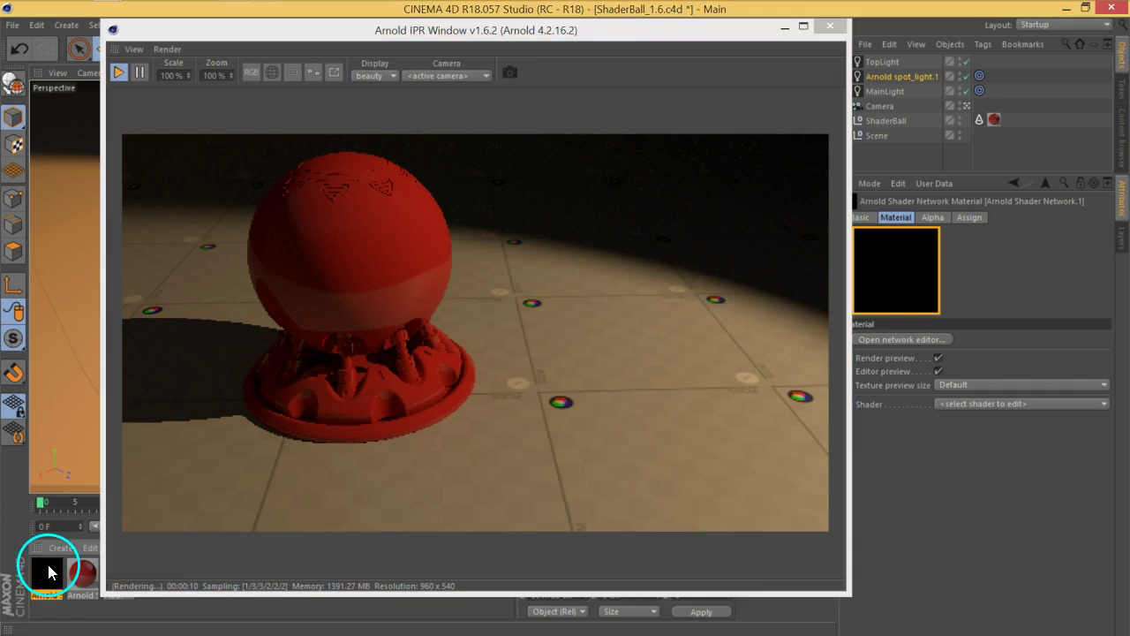
double_click(48, 572)
click(401, 148)
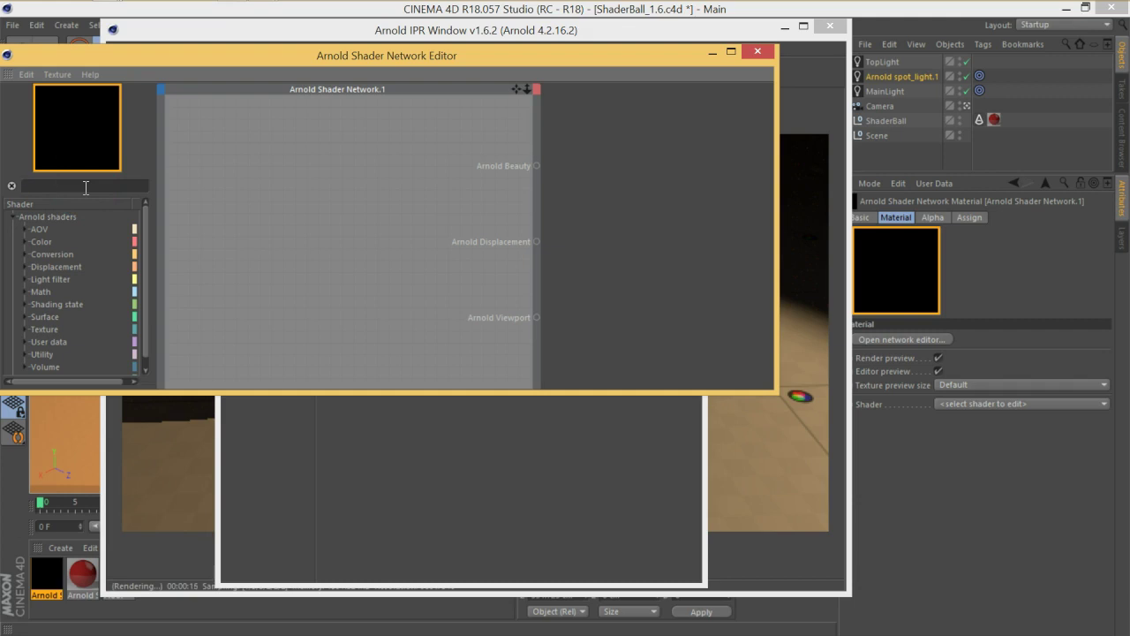
text(go)
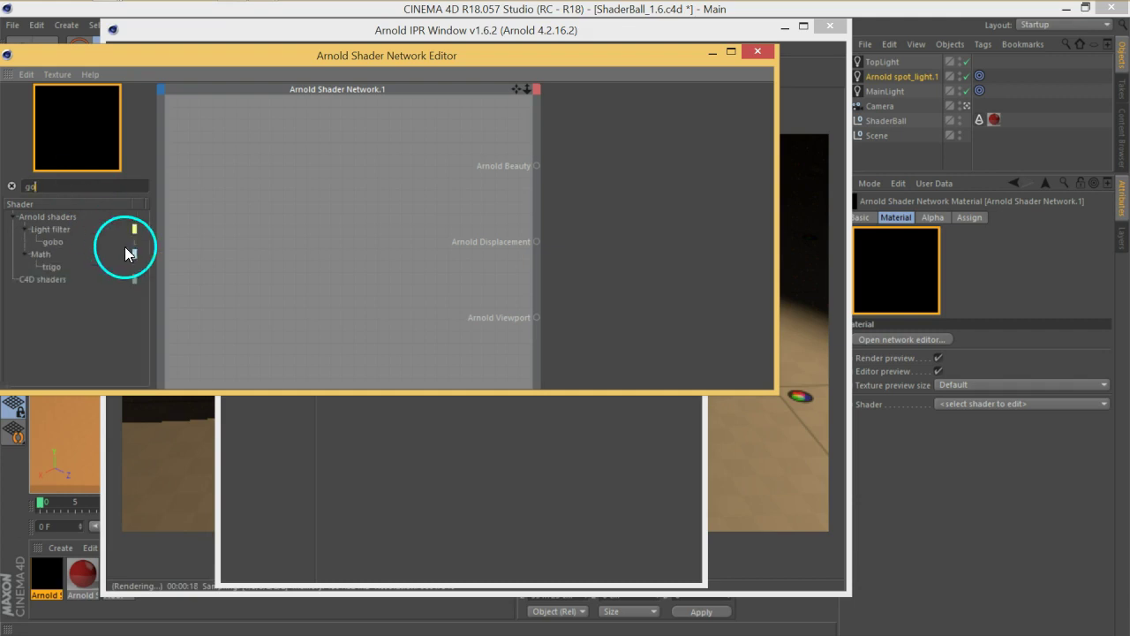
drag(53, 242, 301, 234)
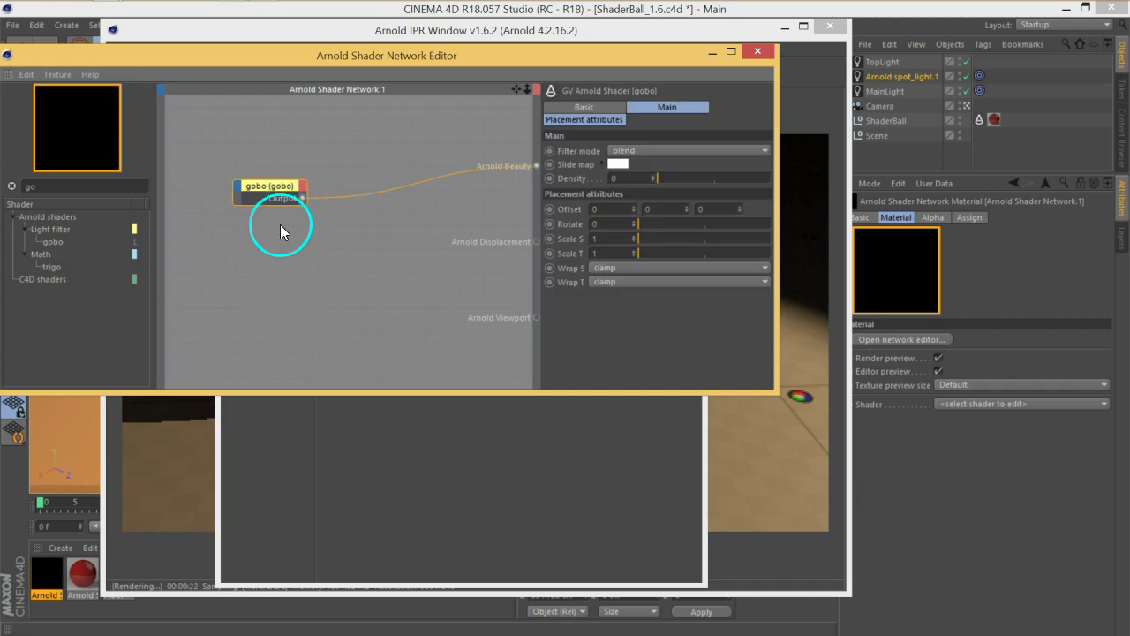
click(233, 194)
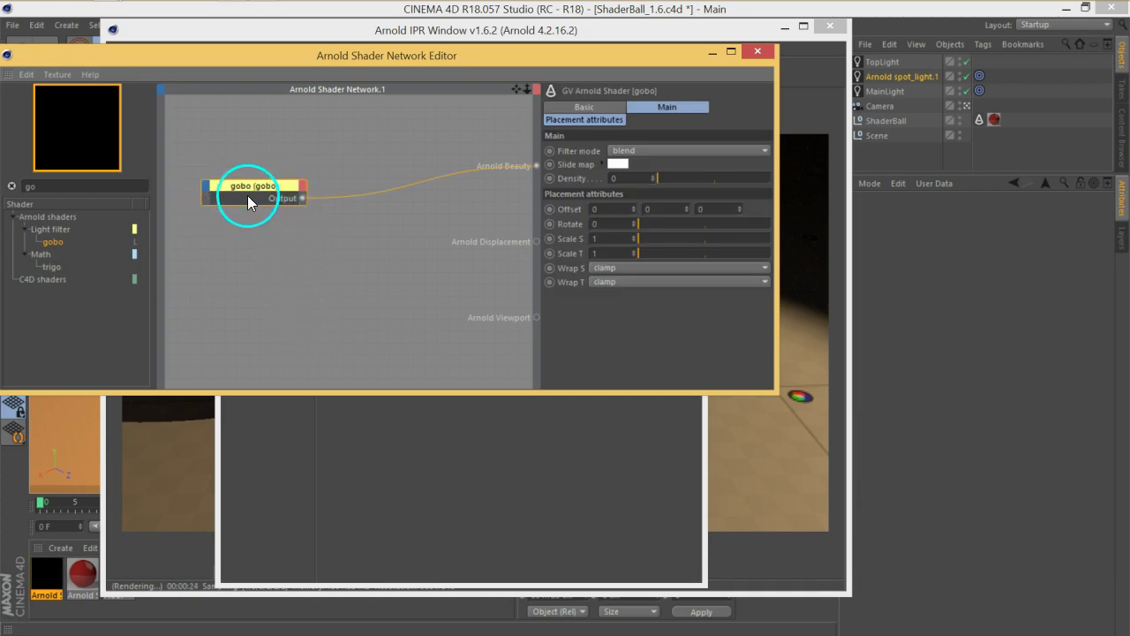
mouse_move(283, 207)
mouse_down()
mouse_move(251, 210)
mouse_move(250, 221)
mouse_up()
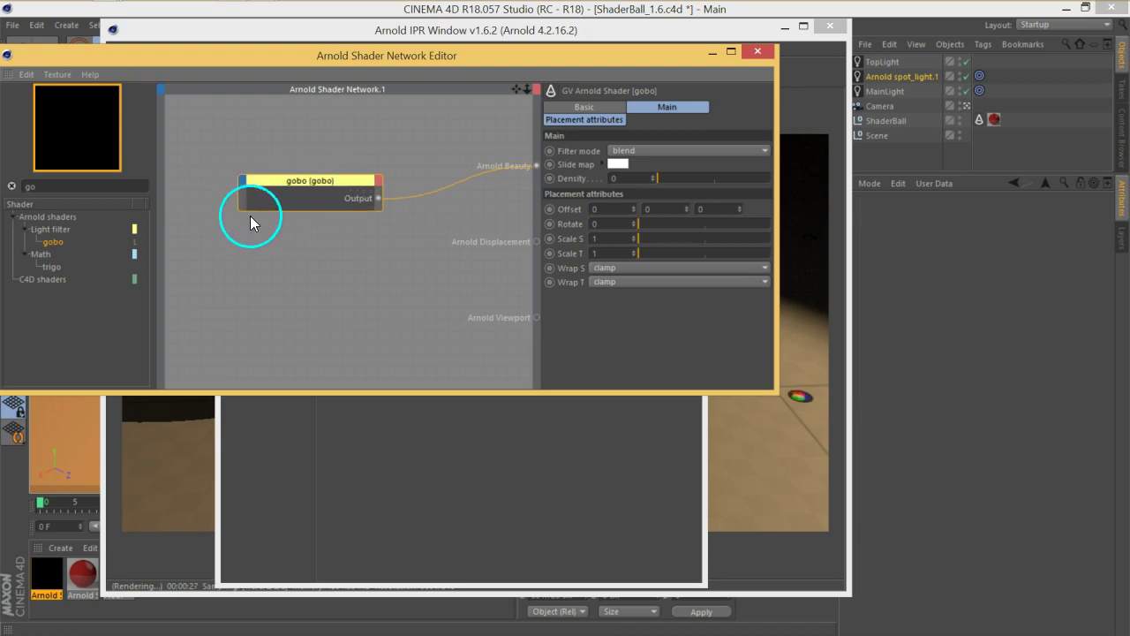
Step: Attach Arnold Shader Network.1 as the spot light's light filter
double_click(327, 259)
click(689, 99)
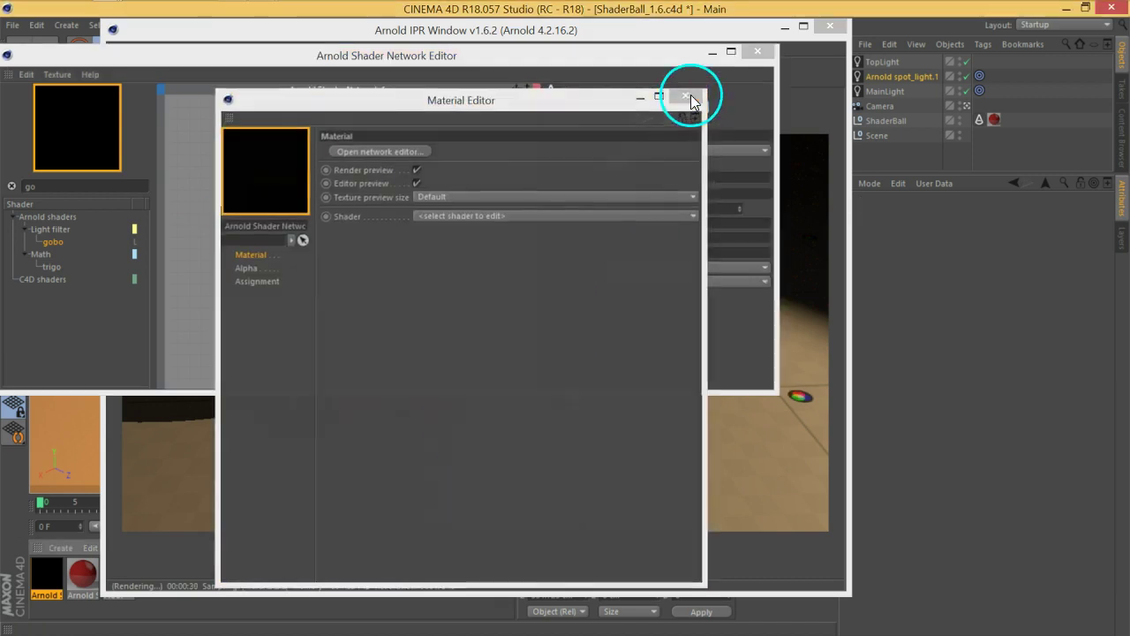
mouse_move(776, 196)
mouse_down()
mouse_move(657, 191)
mouse_move(540, 114)
mouse_up()
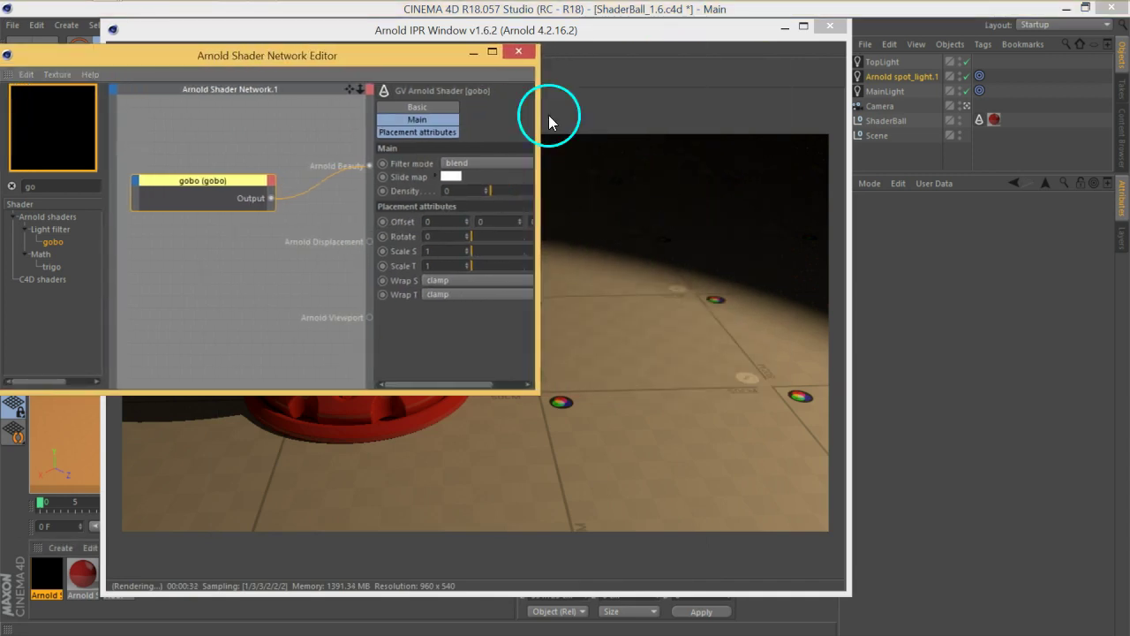
drag(566, 27, 833, 29)
click(329, 61)
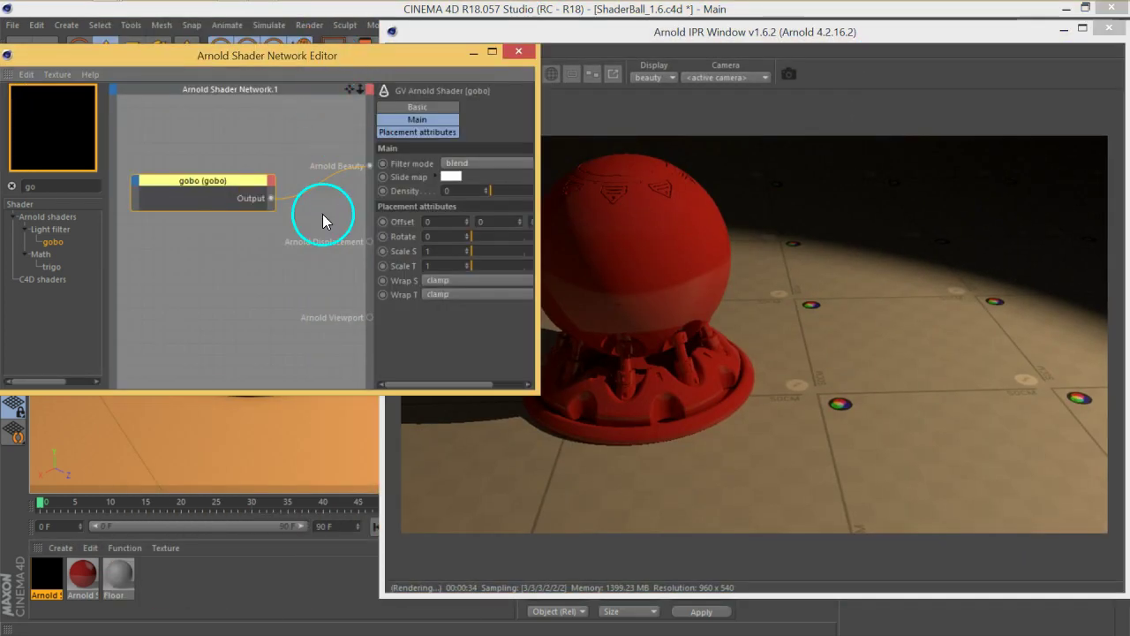
mouse_move(669, 36)
mouse_down()
mouse_move(580, 172)
mouse_move(474, 562)
mouse_up()
click(912, 79)
mouse_move(49, 572)
mouse_down()
mouse_move(979, 304)
mouse_move(972, 298)
mouse_up()
mouse_move(531, 559)
mouse_down()
mouse_move(669, 227)
mouse_move(783, 18)
mouse_move(674, 303)
mouse_move(481, 387)
mouse_move(783, 38)
mouse_up()
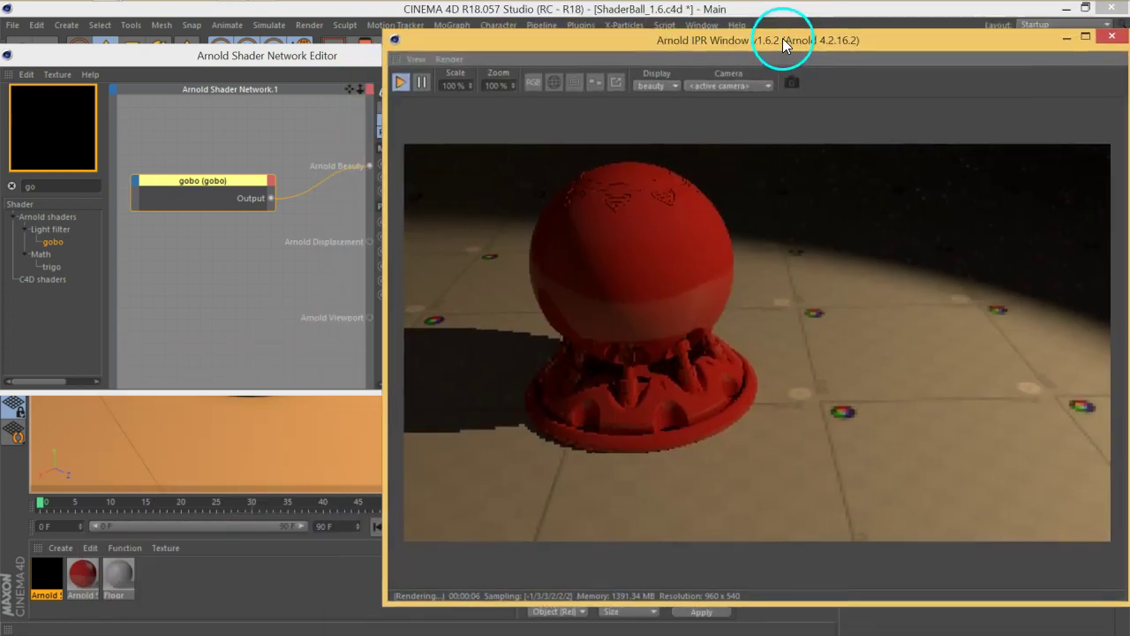
Step: Set the gobo's slide map colour to blue (hue 210, saturation 71%)
click(334, 55)
click(461, 169)
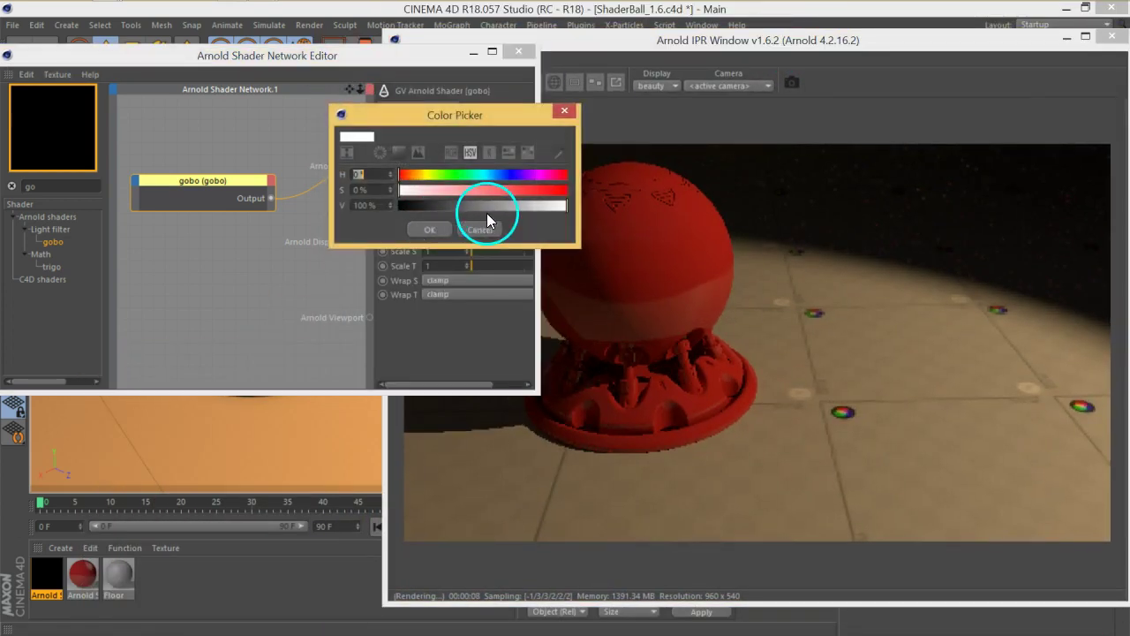
click(482, 223)
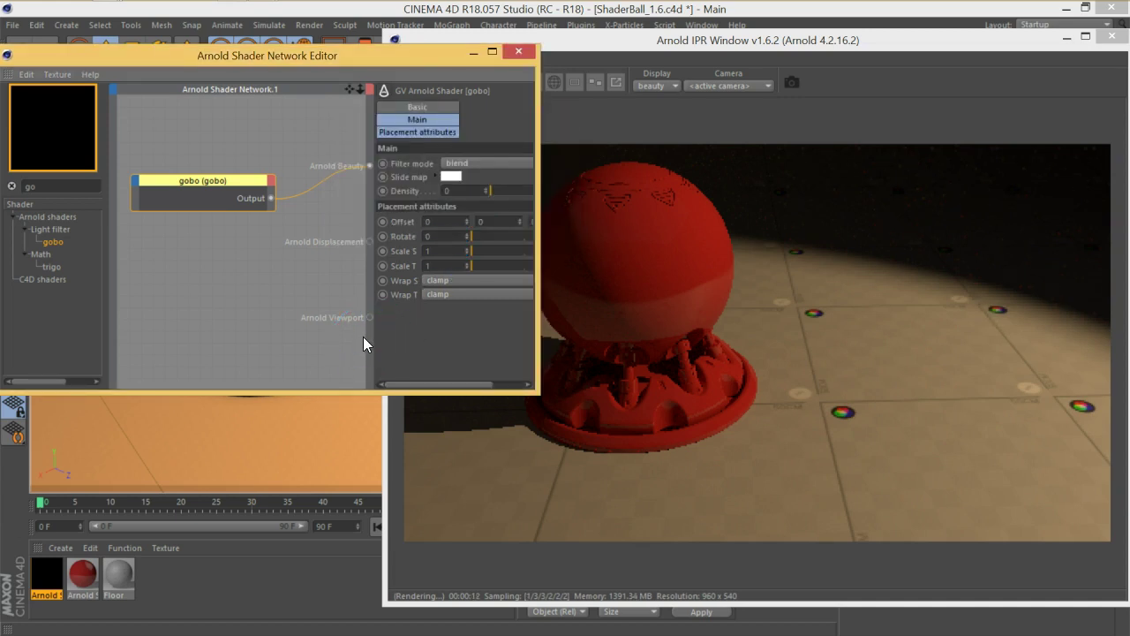
click(451, 176)
click(494, 171)
click(514, 190)
click(439, 231)
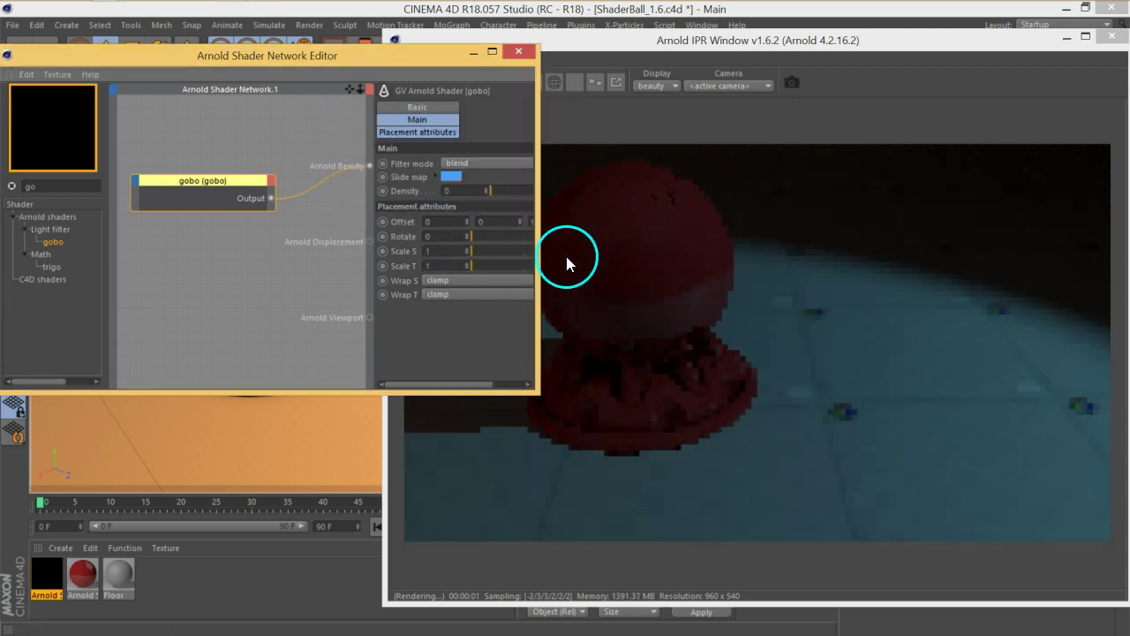
drag(536, 392, 636, 412)
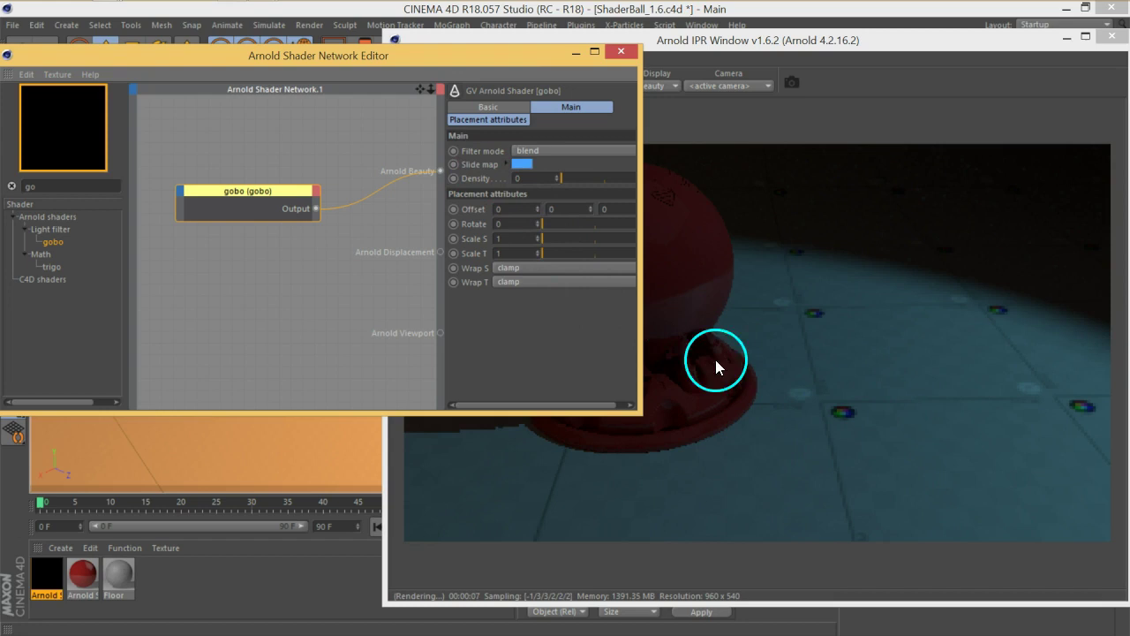
click(12, 186)
Step: Add an image node for the slide map and load misc_window_texture, copying it into the project
text(ima)
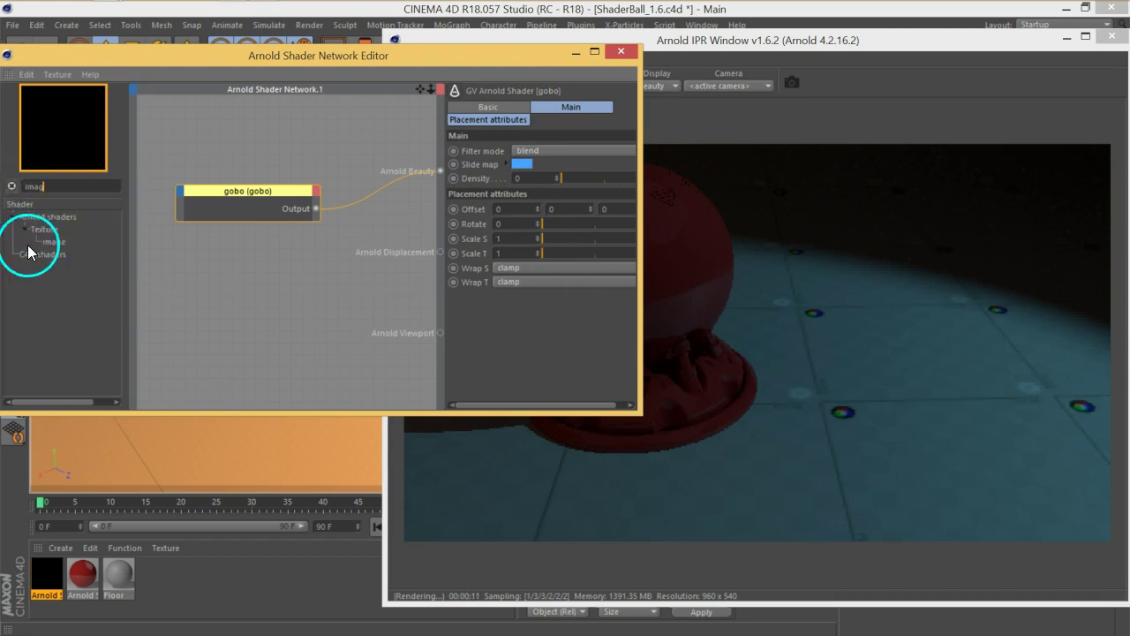
drag(257, 193, 306, 162)
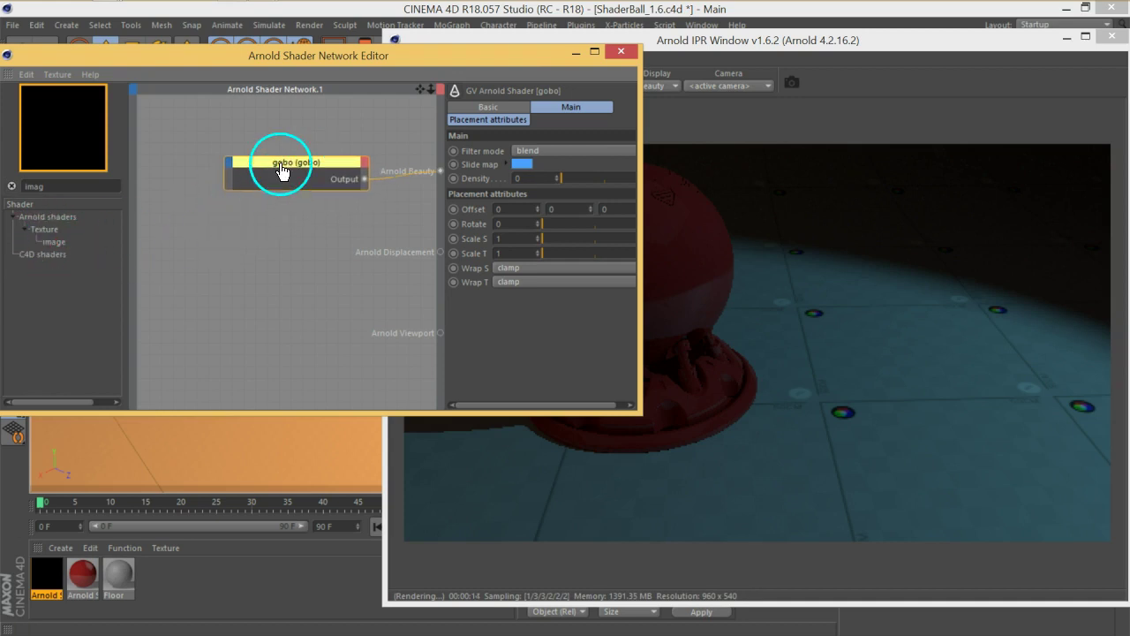
drag(273, 172, 271, 168)
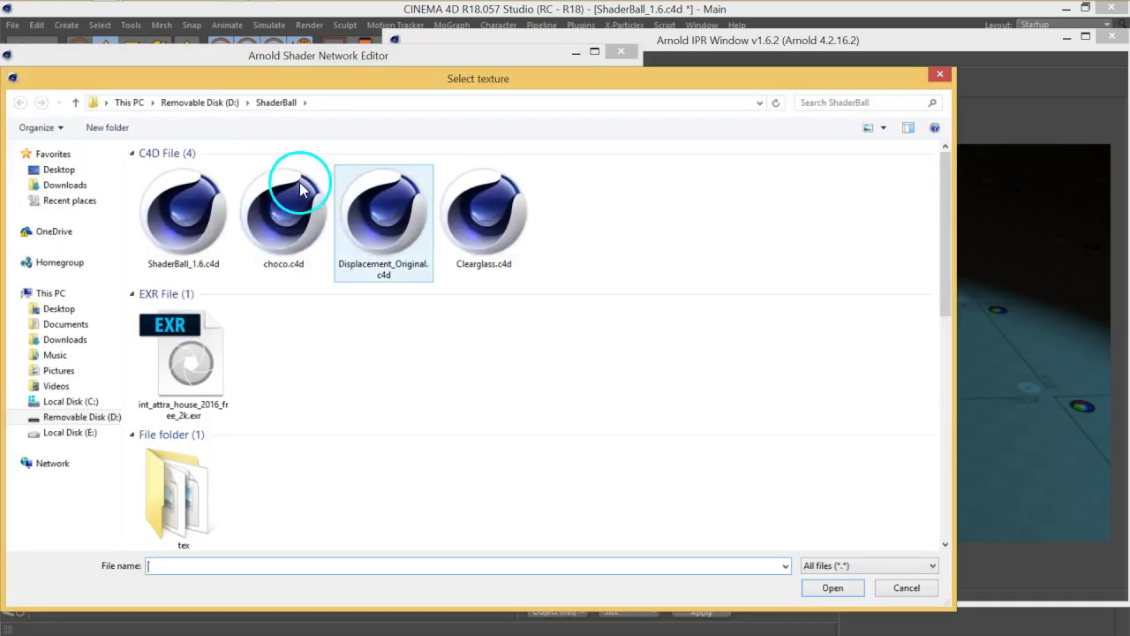
scroll(366, 358, down, 5)
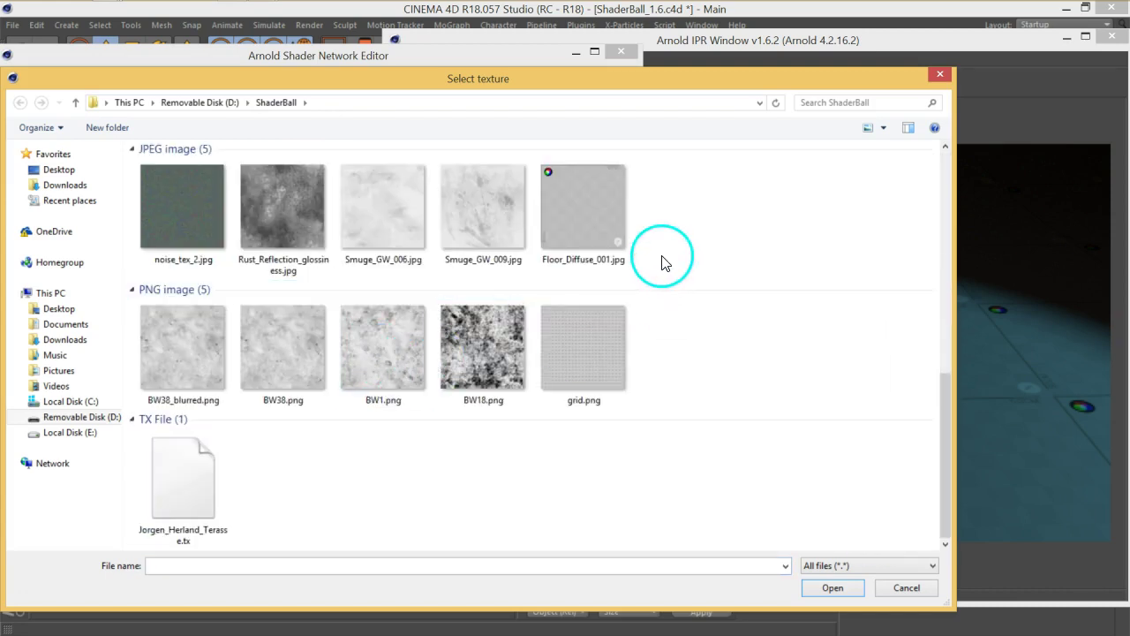
ctrl+scroll(663, 258, up, 1)
ctrl+scroll(658, 265, up, 1)
scroll(638, 342, up, 10)
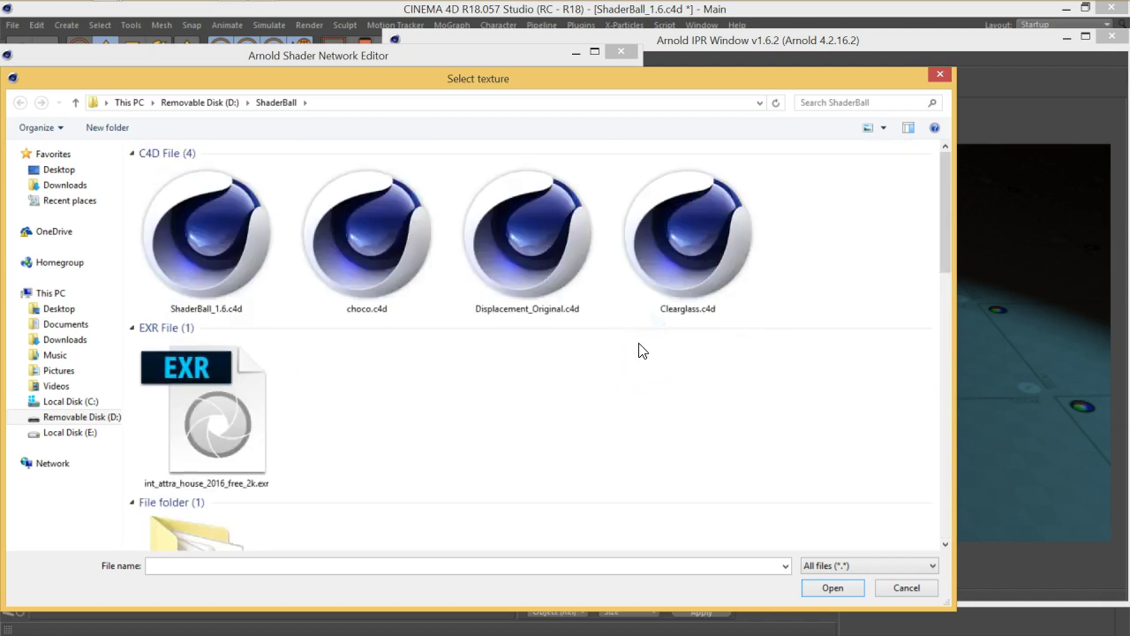
scroll(639, 344, down, 3)
scroll(398, 283, down, 3)
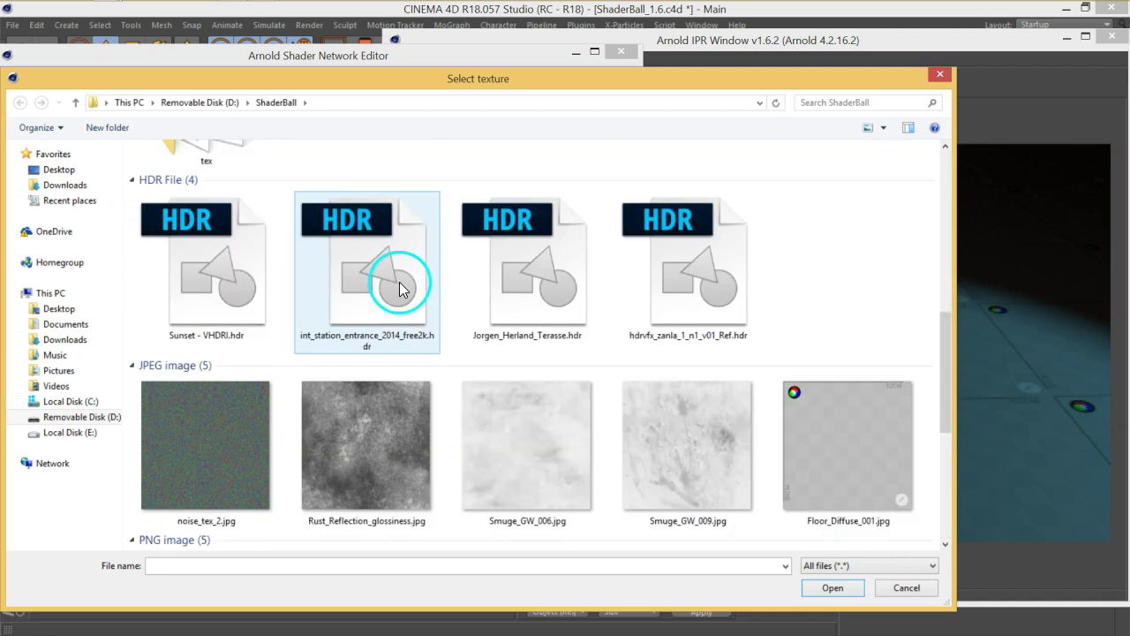
scroll(403, 305, down, 3)
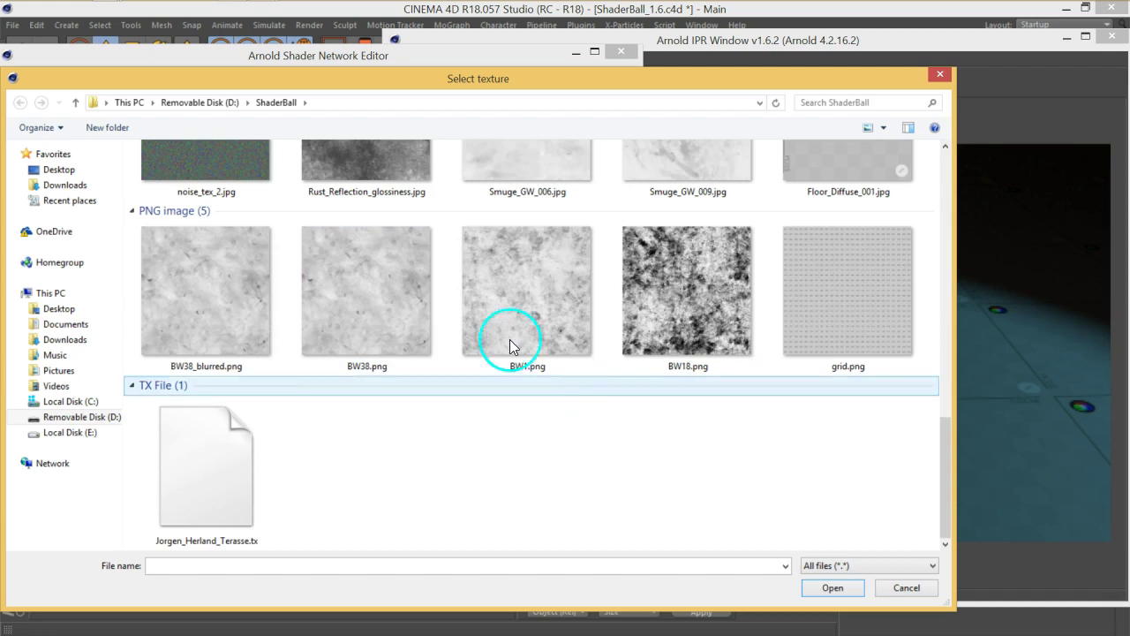
scroll(575, 363, up, 2)
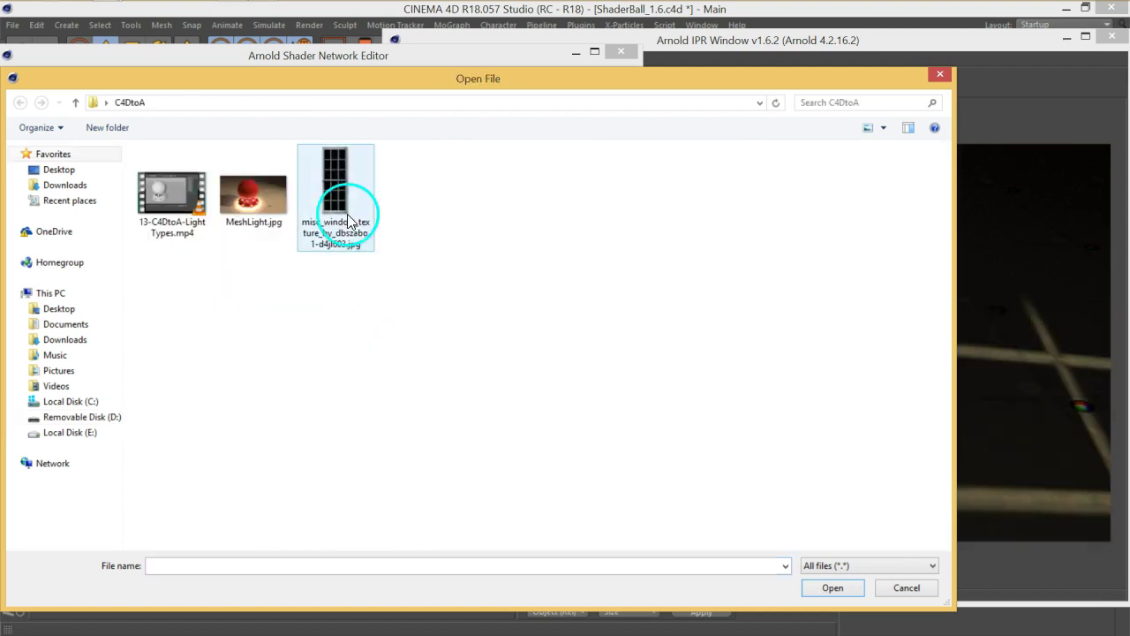
click(333, 202)
click(833, 587)
click(577, 383)
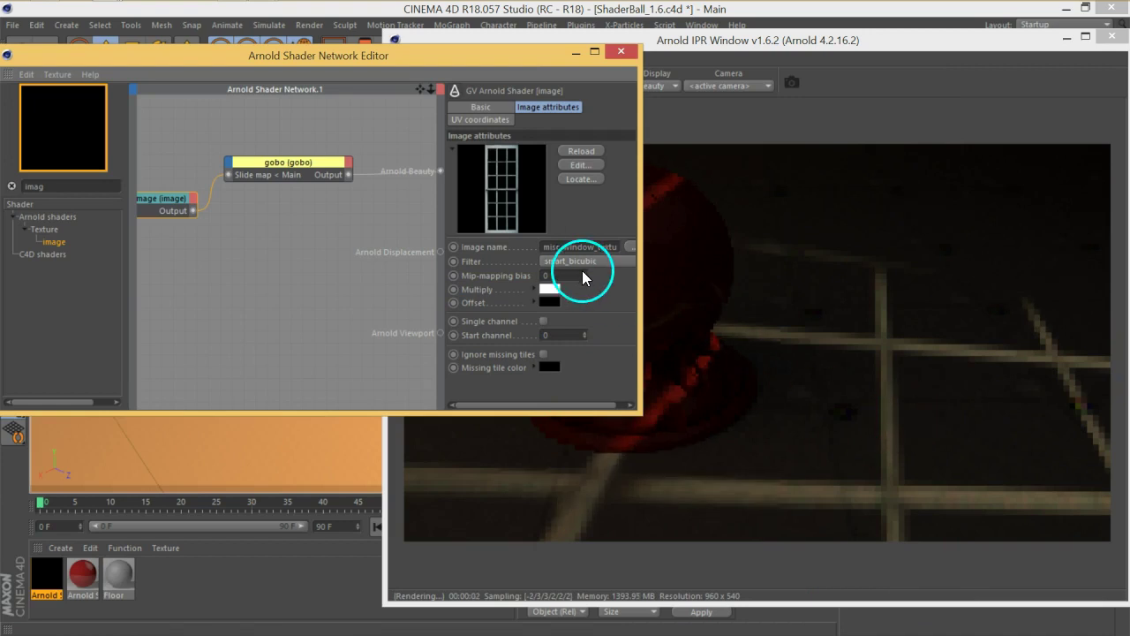
Step: Enlarge the shader editor and spread out the gobo and image nodes to make room
drag(522, 56, 302, 50)
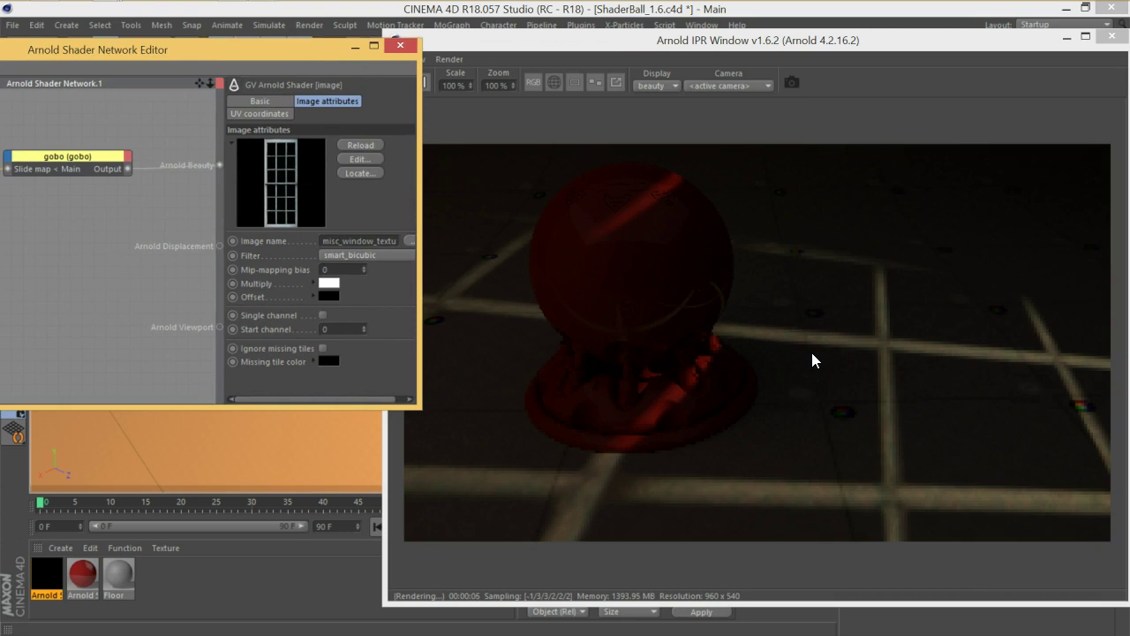
drag(283, 49, 386, 103)
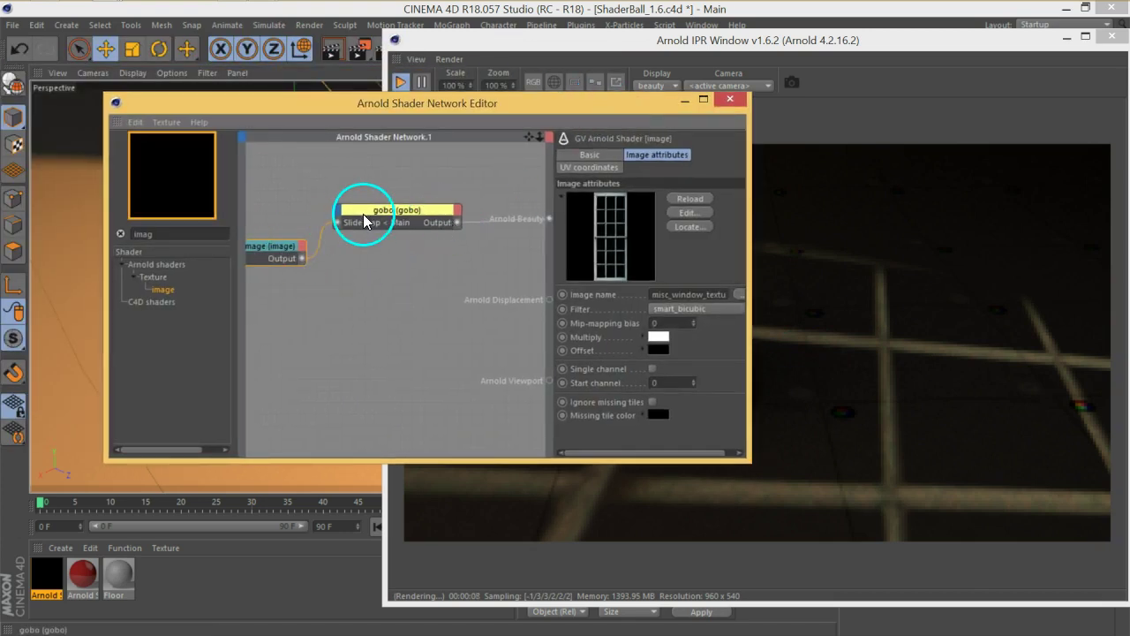
drag(363, 214, 397, 218)
drag(262, 252, 264, 248)
drag(154, 234, 113, 232)
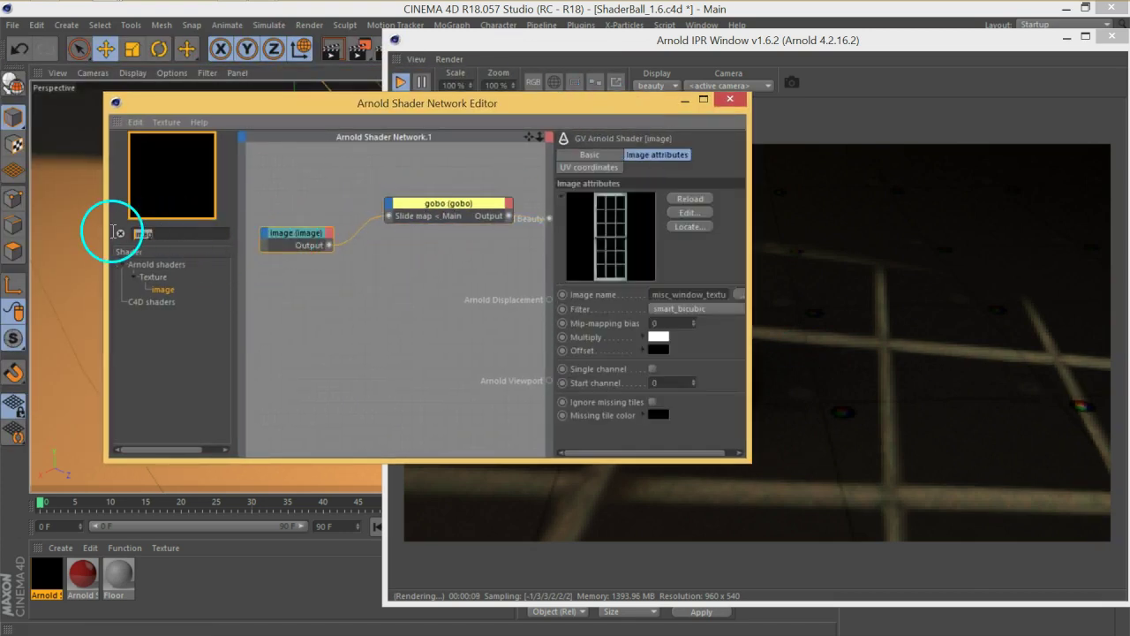
Step: Search 'corr' and add a color_correct shader beside the image node
text(color)
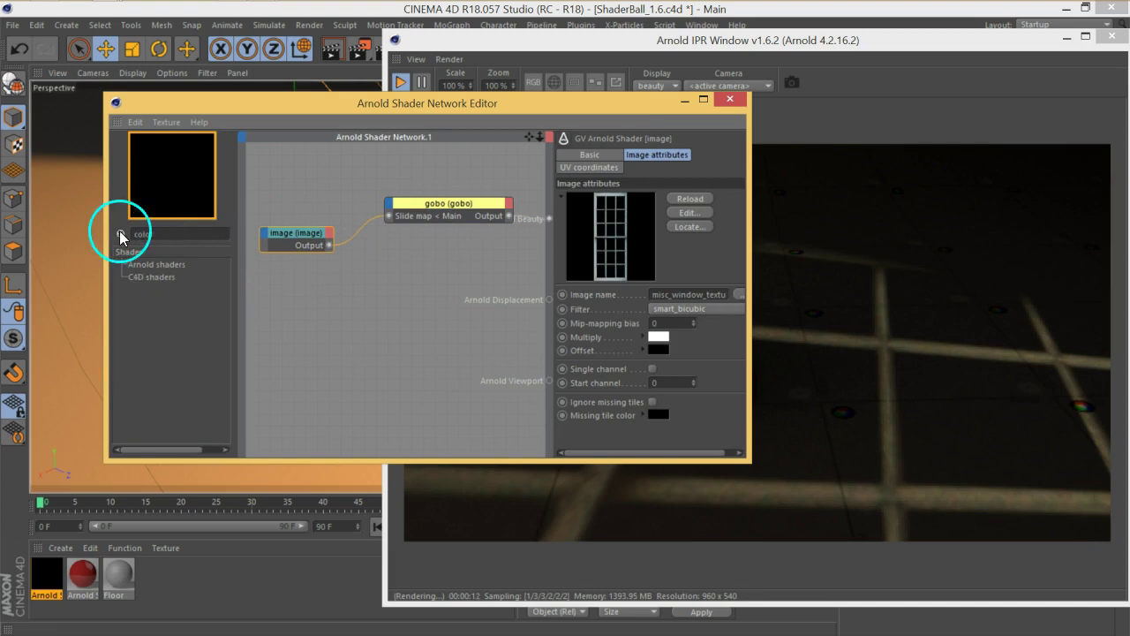
drag(152, 234, 121, 232)
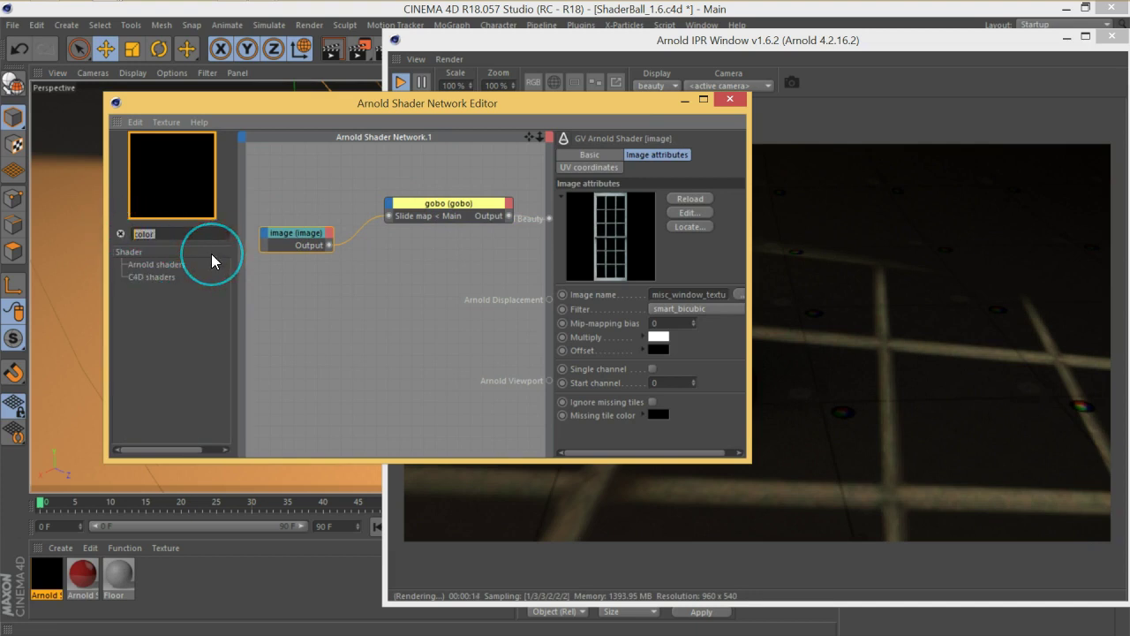
text(corr)
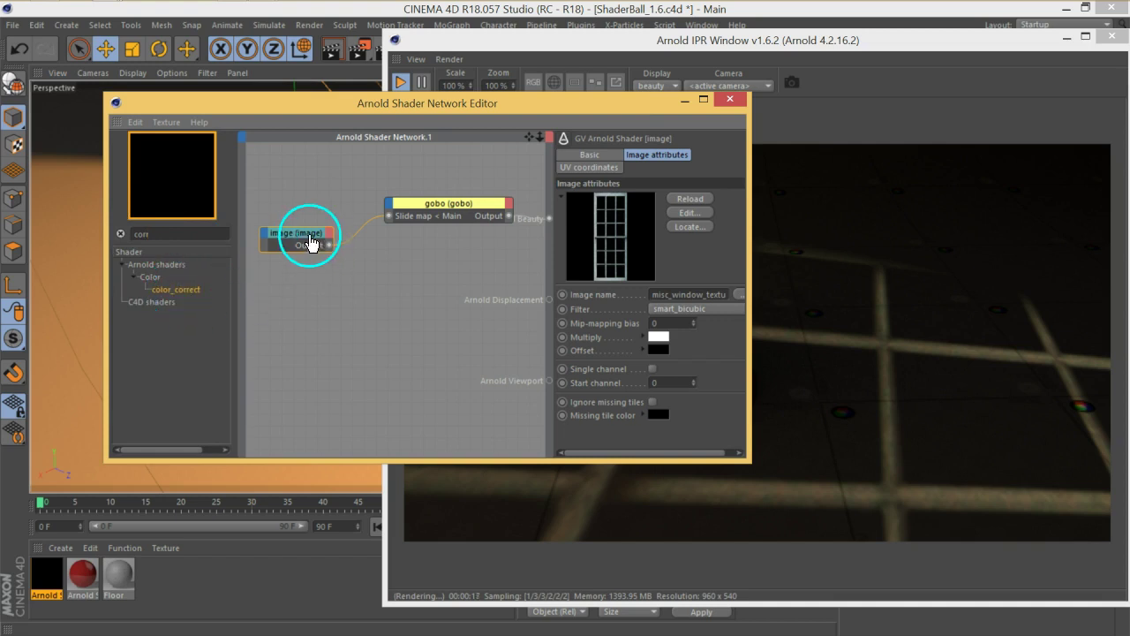
drag(311, 243, 309, 242)
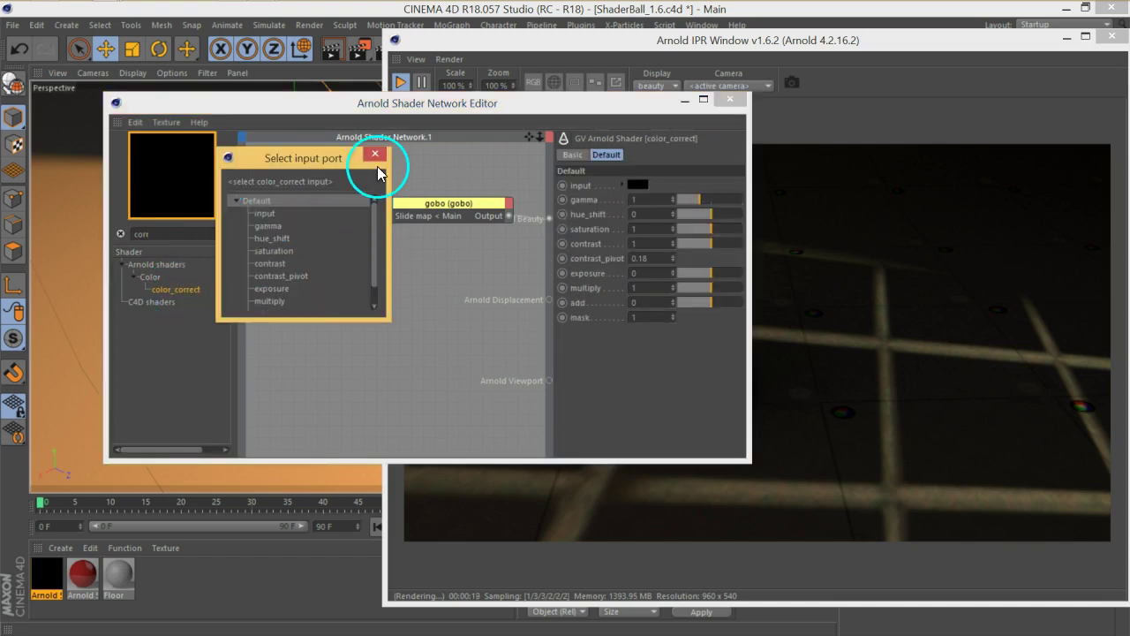
click(375, 161)
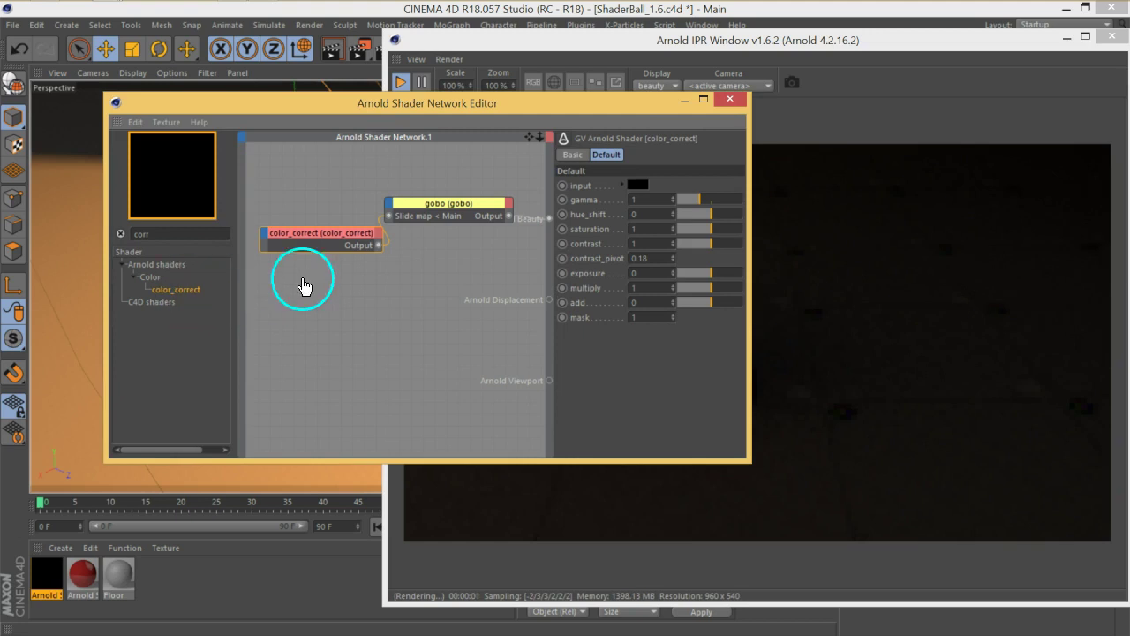
Step: Delete the stray color_correct_01 duplicate and wire the image output into color_correct
key(ctrl+c)
key(ctrl+v)
click(326, 334)
middle_drag(324, 331, 434, 329)
click(421, 285)
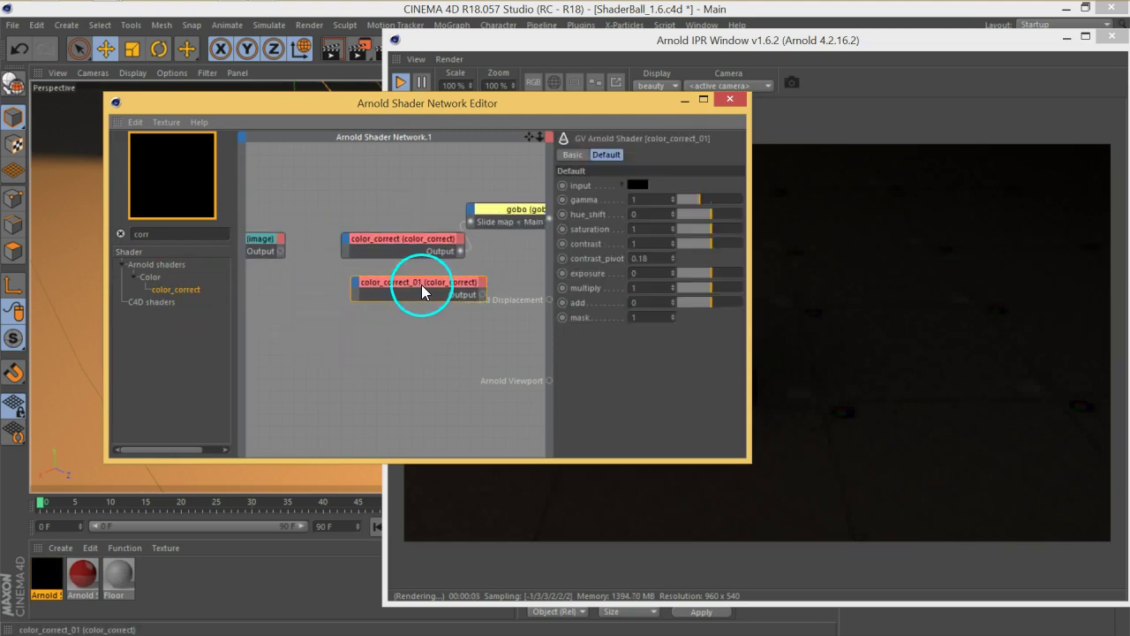
key(Delete)
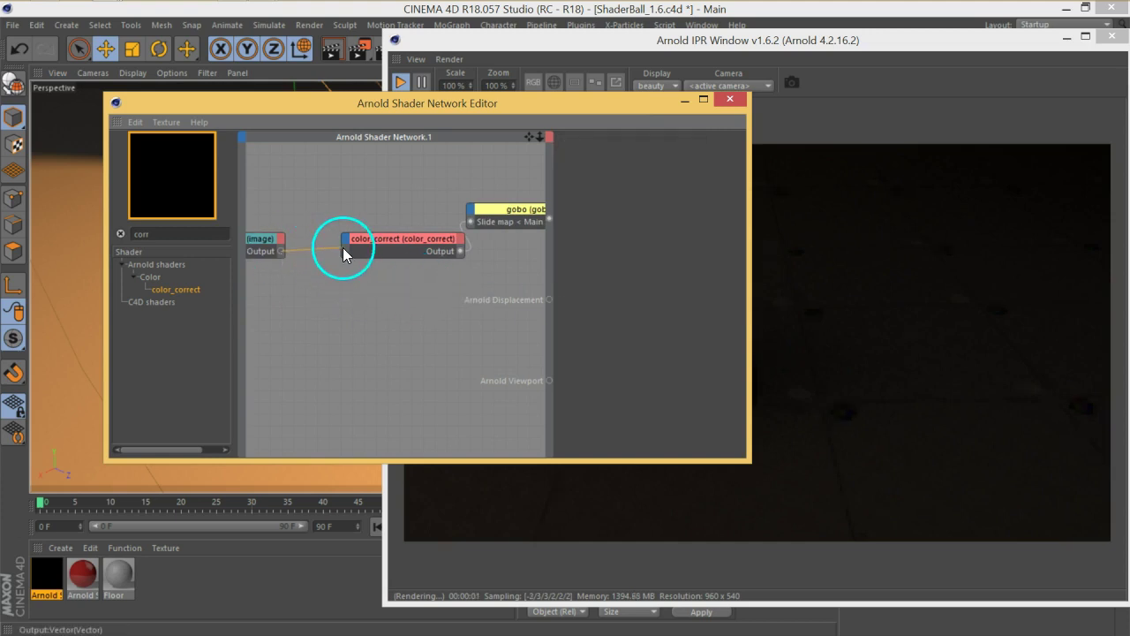
drag(344, 255, 346, 253)
click(416, 249)
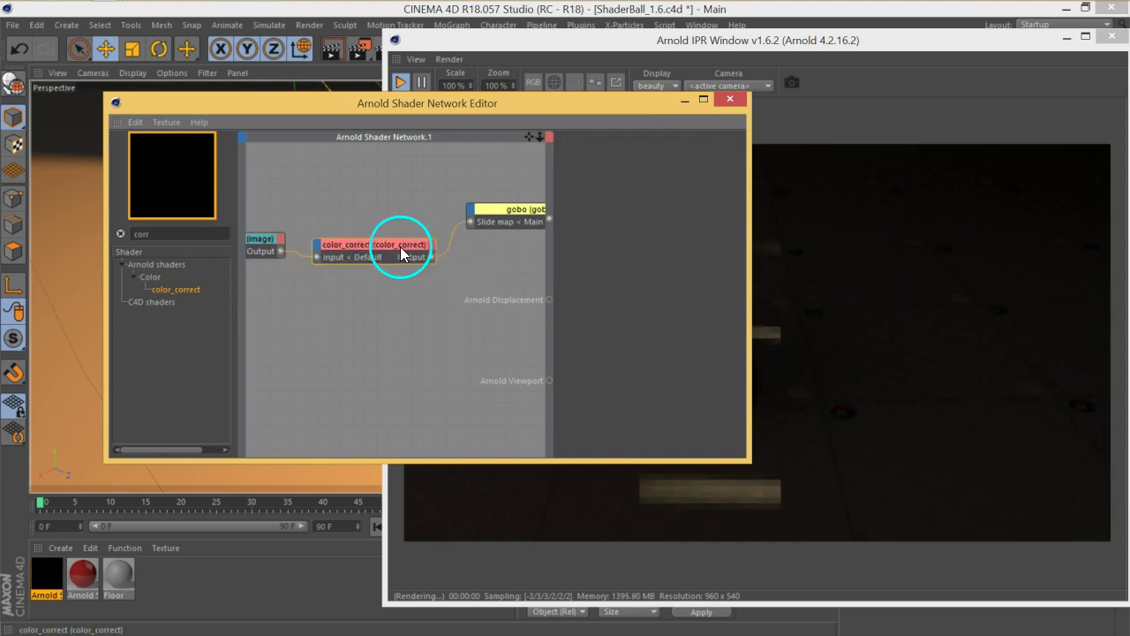
drag(509, 106, 264, 85)
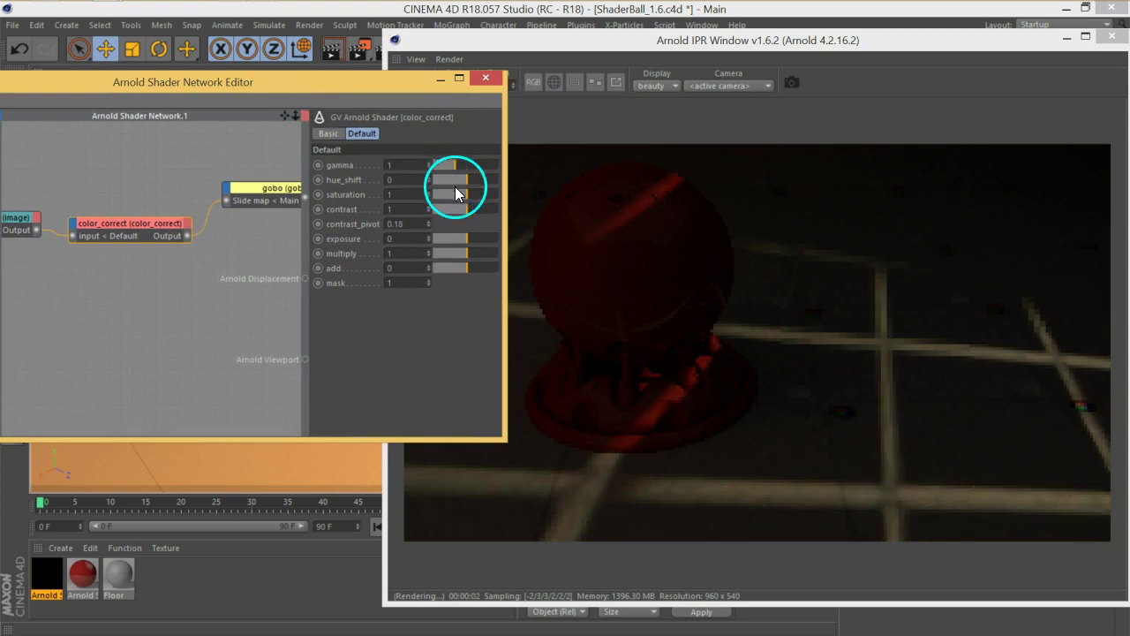
Step: Set color_correct exposure 3.96, saturation 0, gamma 1.17 and multiply 1.22
click(479, 238)
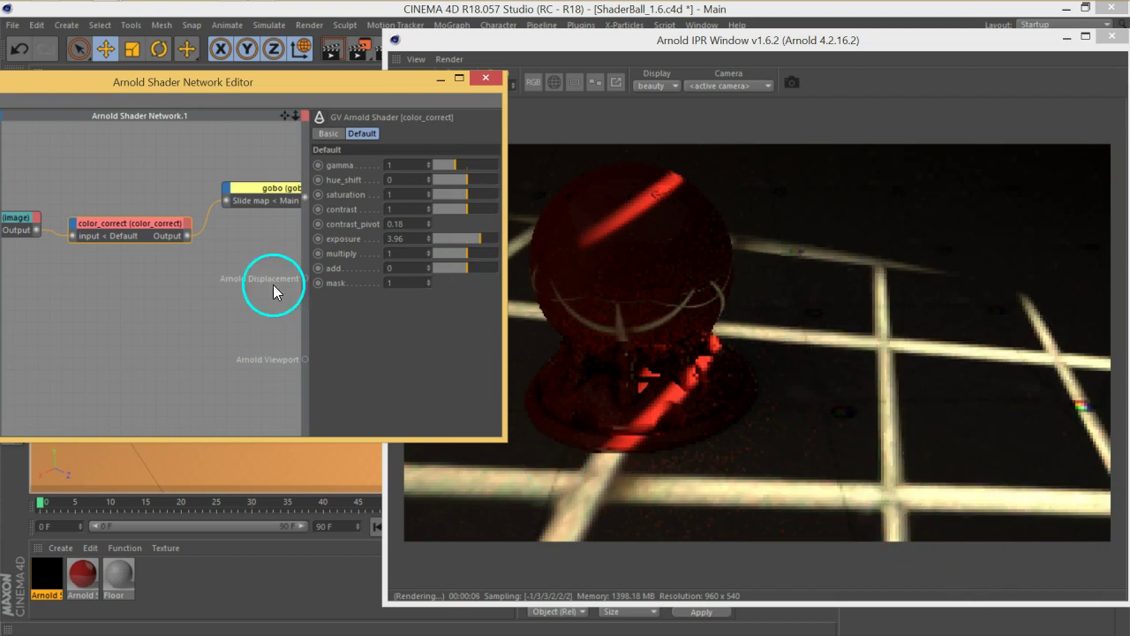
drag(415, 196, 432, 291)
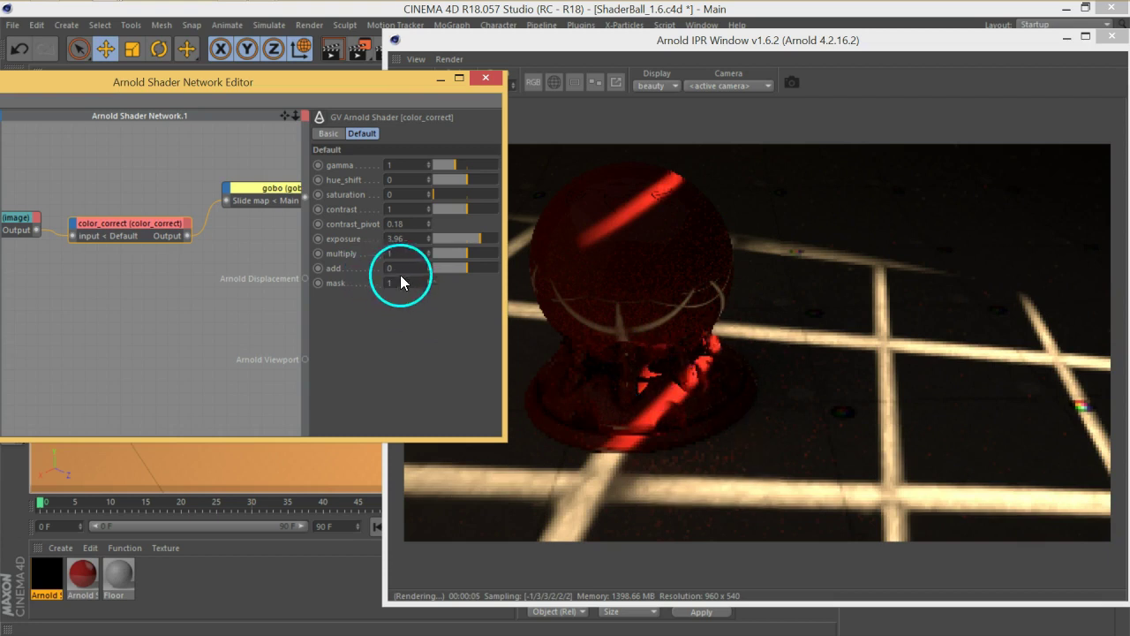
drag(447, 165, 459, 165)
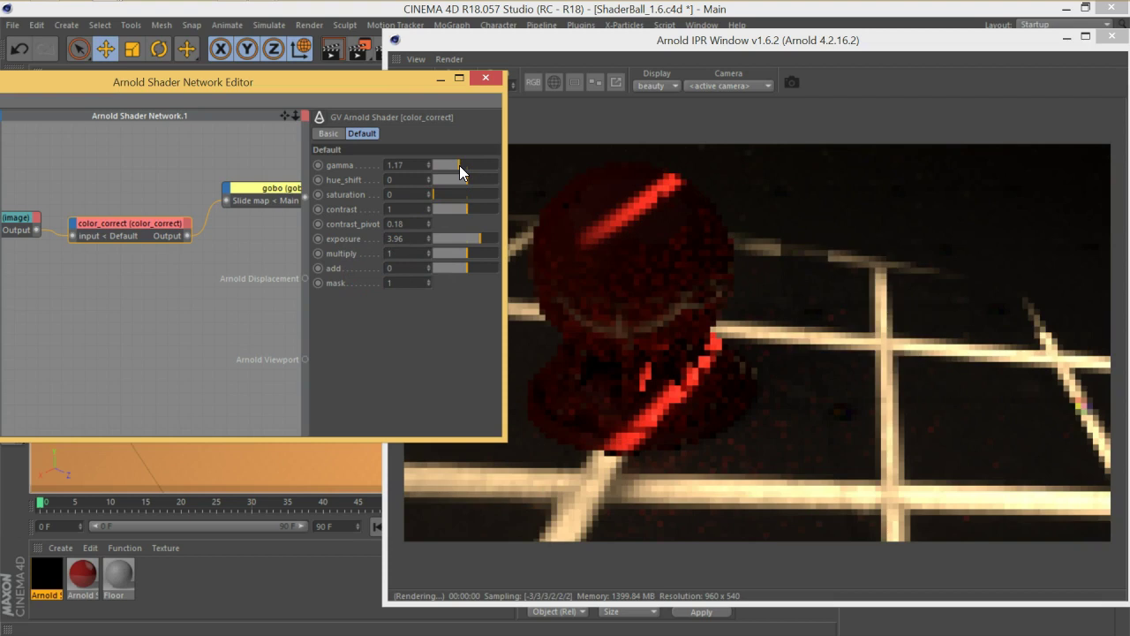
click(174, 194)
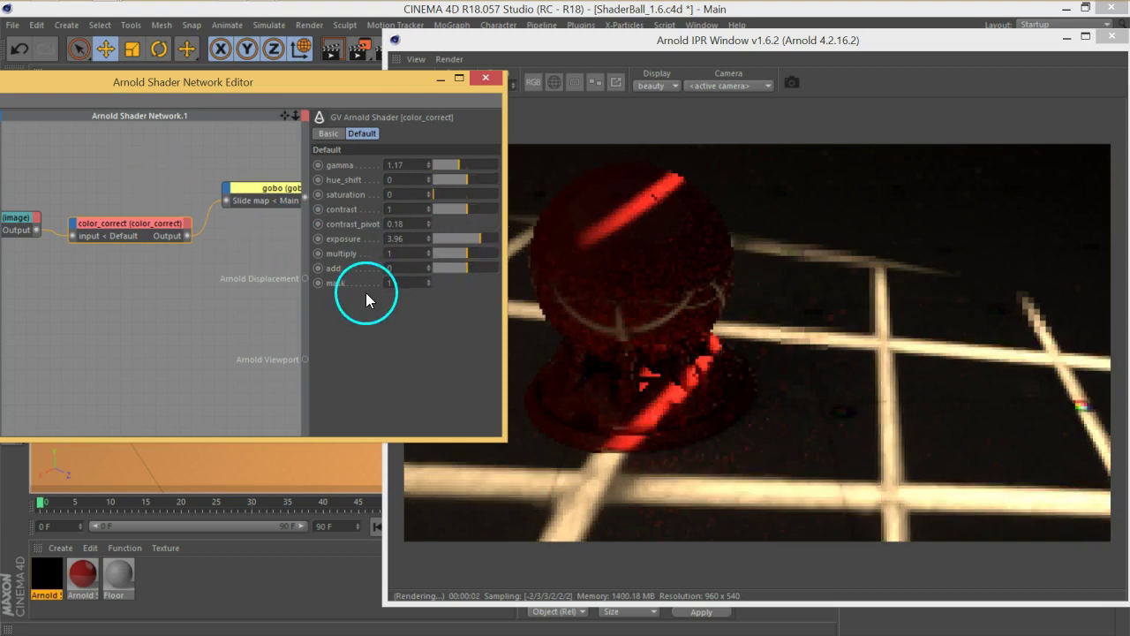
mouse_move(464, 254)
mouse_down()
mouse_move(451, 252)
mouse_move(475, 253)
mouse_up()
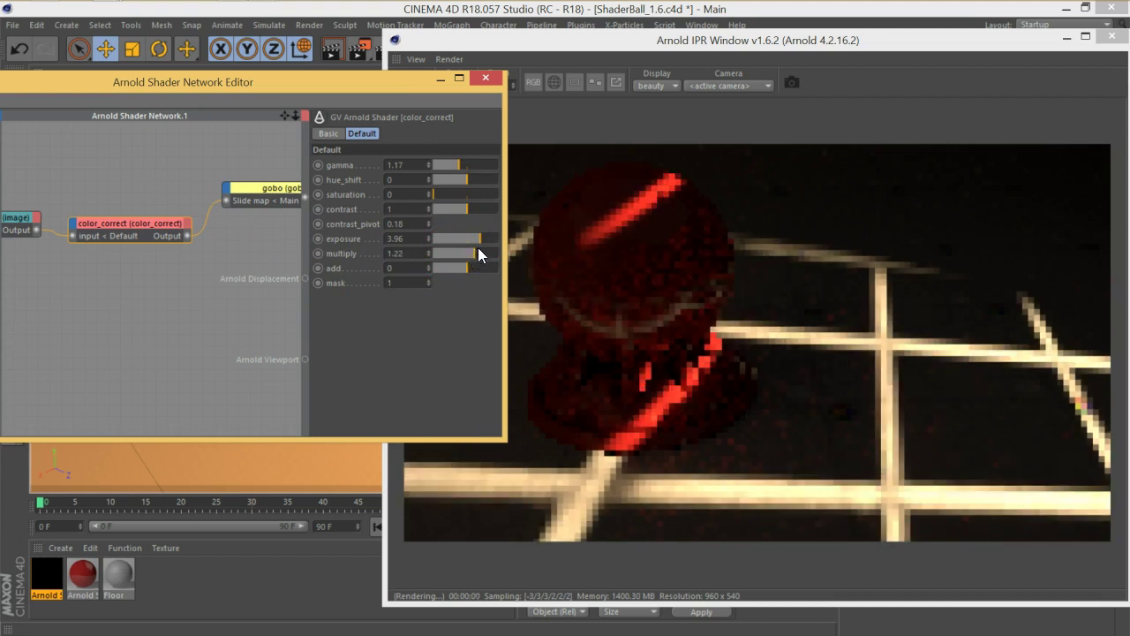
Step: Reset the color_correct contrast back to 1 and select the gobo node
drag(468, 207, 476, 209)
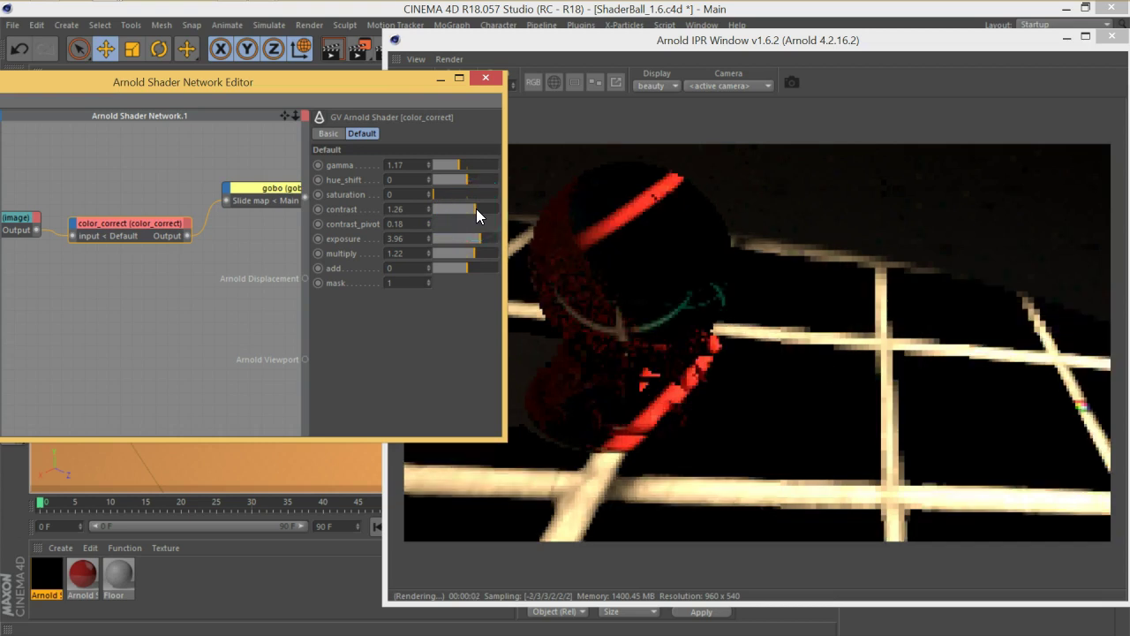
right_click(428, 209)
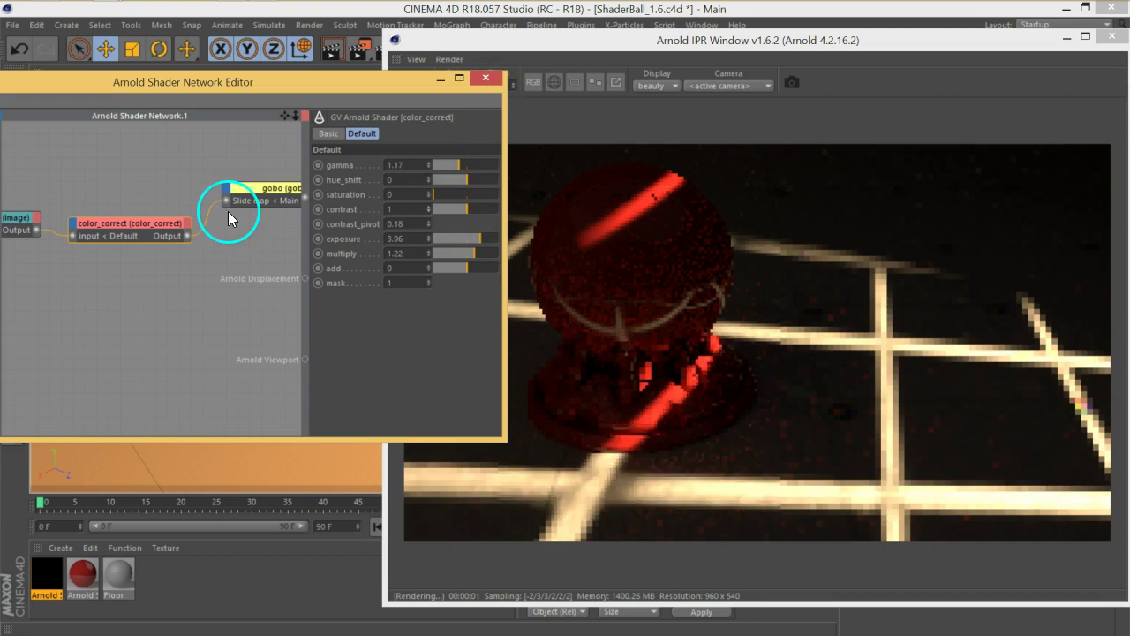
click(261, 193)
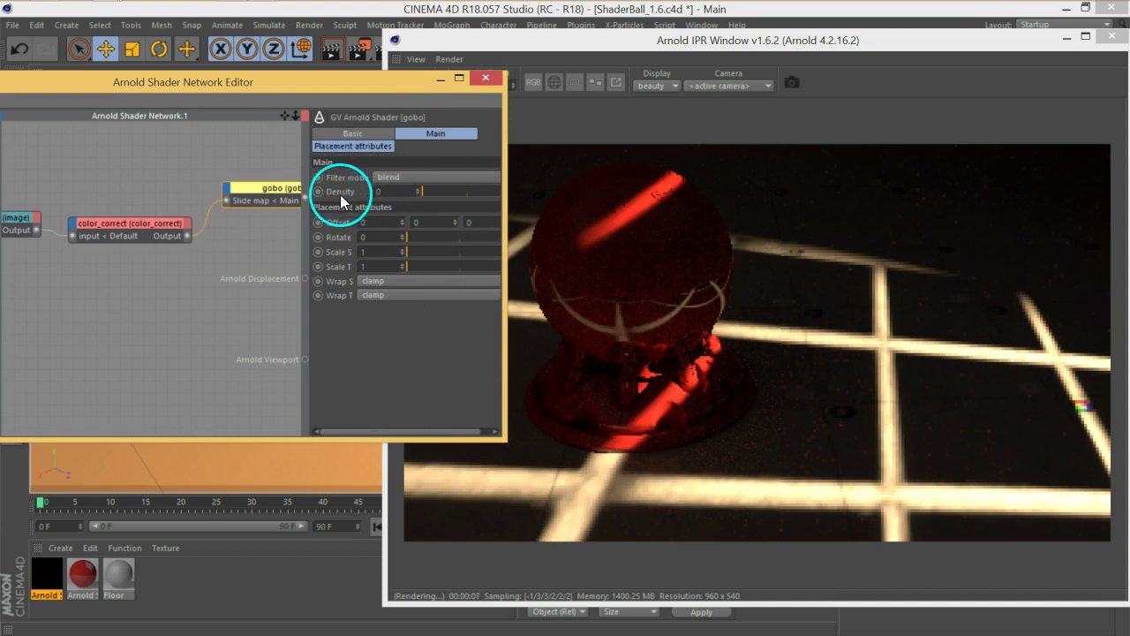
Step: After trying several options, set the gobo's Filter mode to blend
click(426, 178)
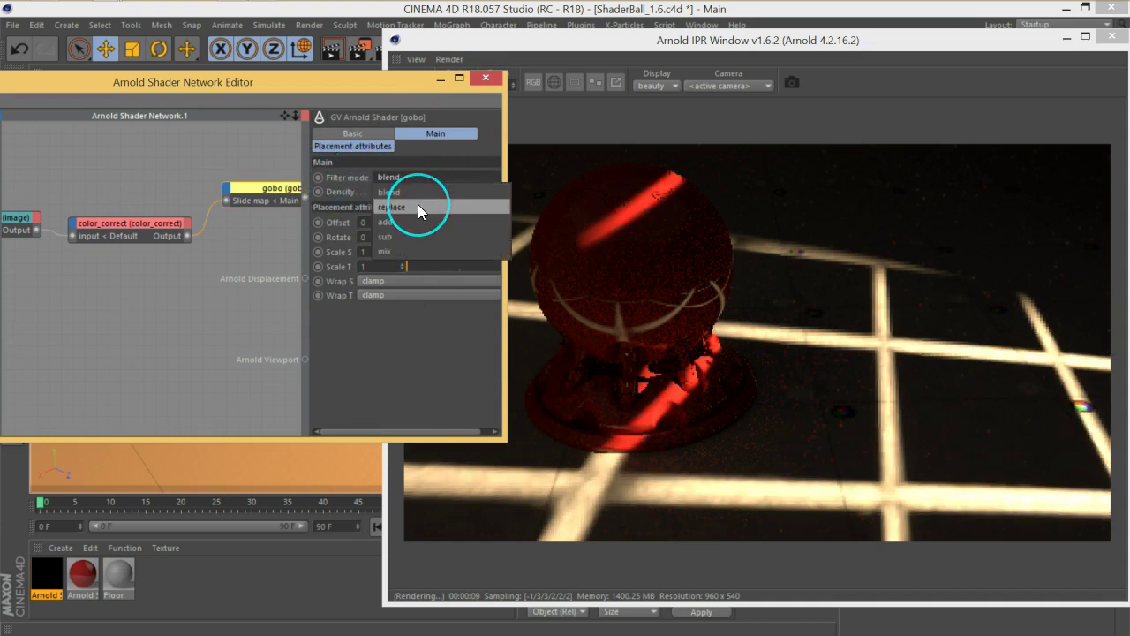
click(418, 206)
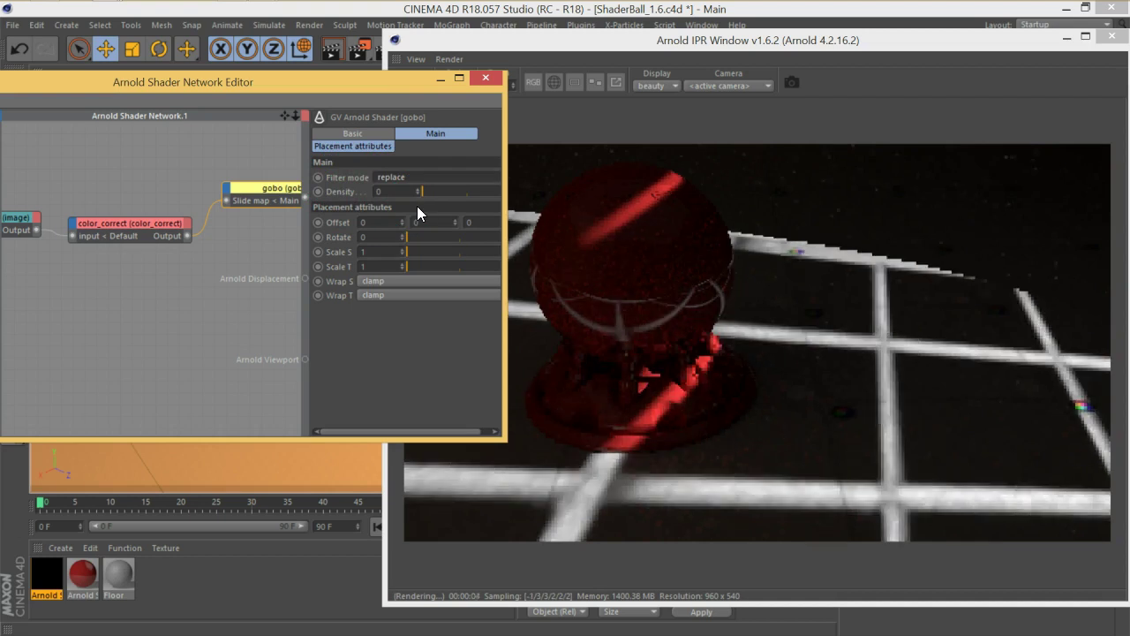
drag(416, 179, 420, 174)
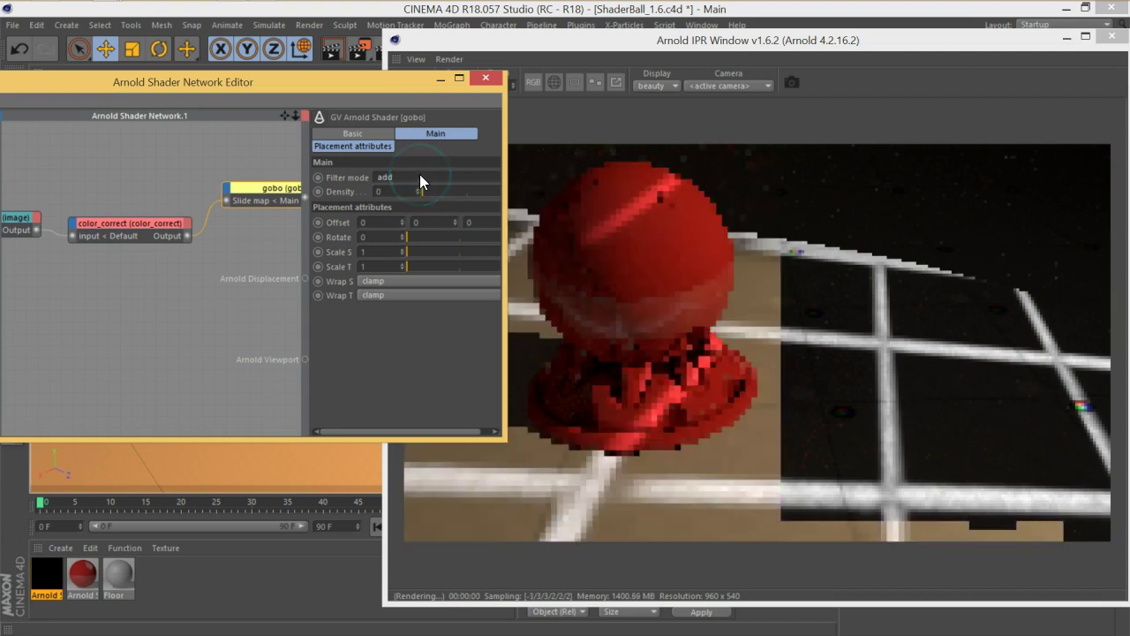
click(371, 196)
drag(434, 194, 432, 178)
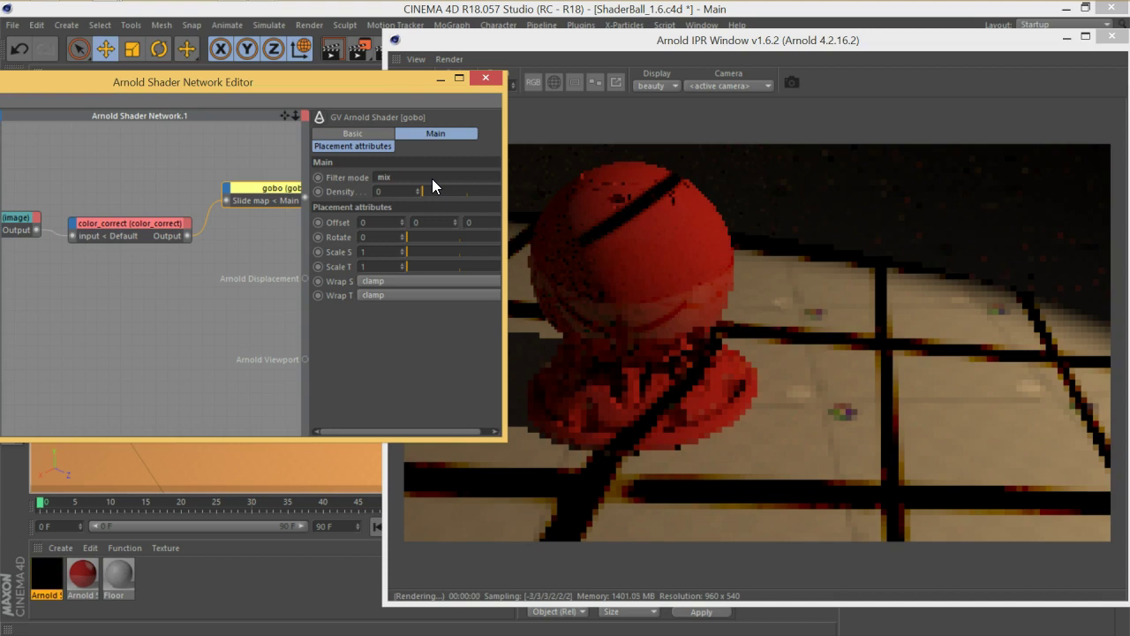
click(432, 179)
click(432, 180)
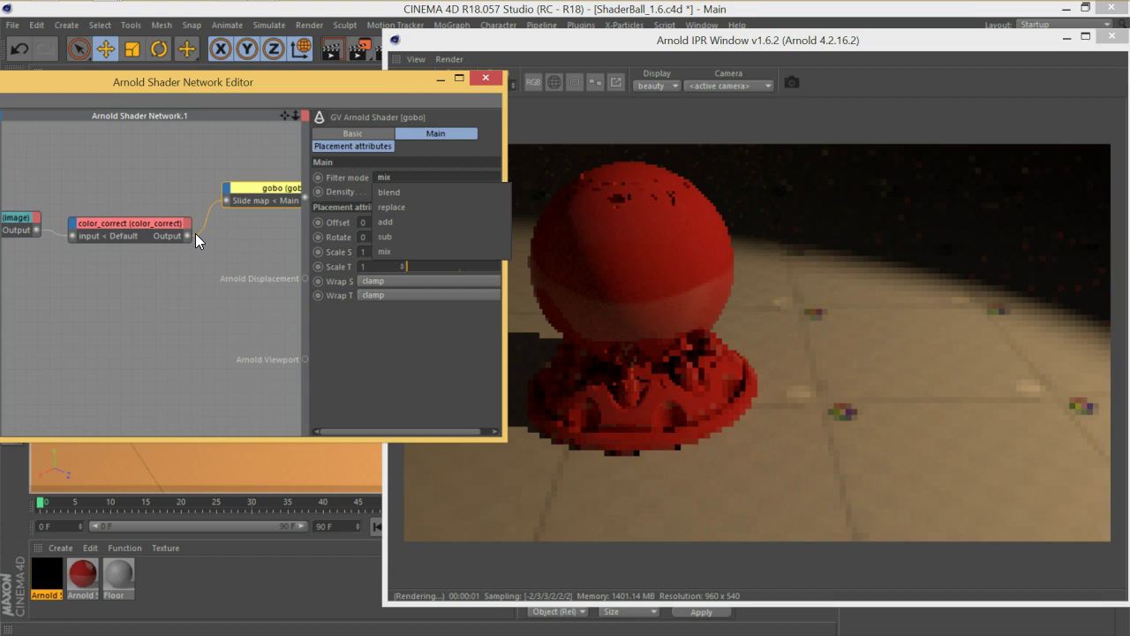
click(389, 206)
click(405, 177)
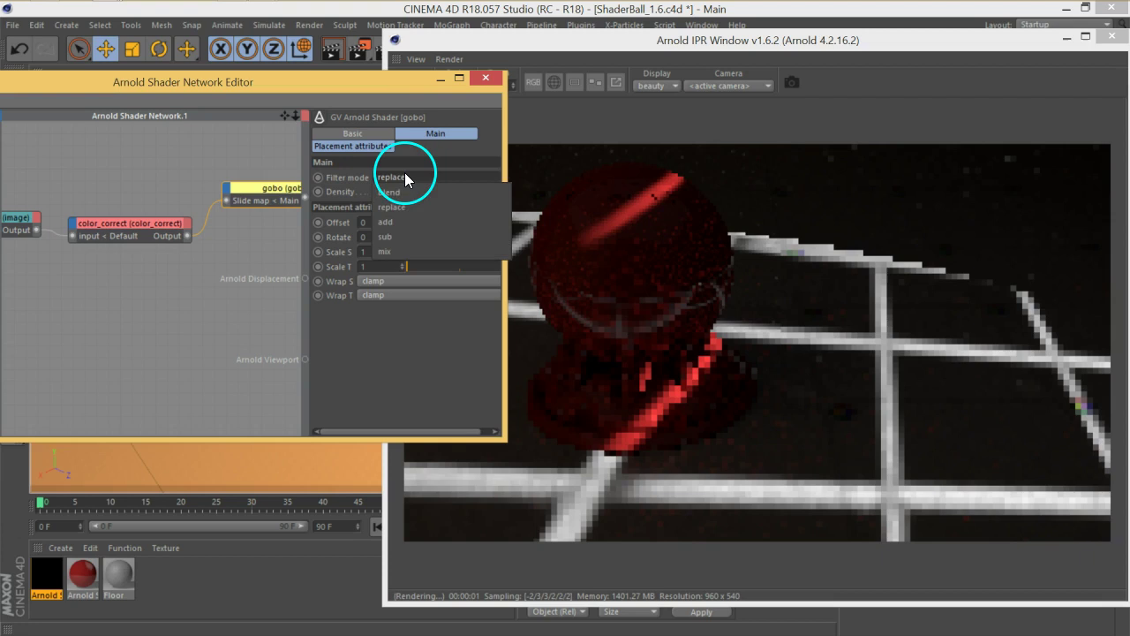
click(405, 189)
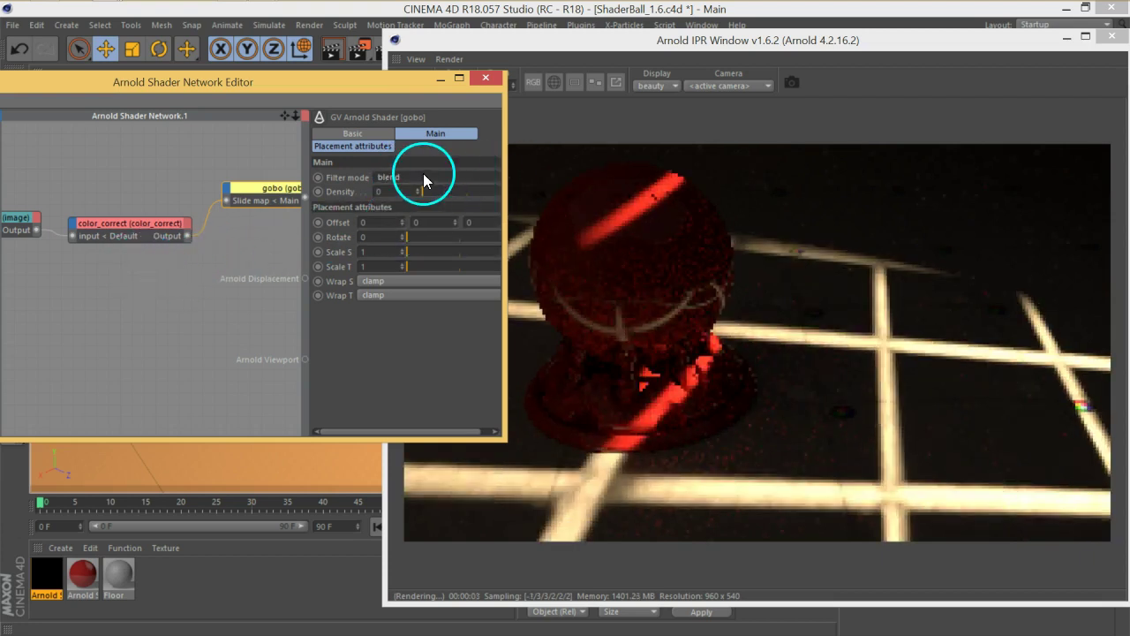
Step: Lower the gobo Density slider to 0.19
drag(424, 194, 484, 192)
click(303, 300)
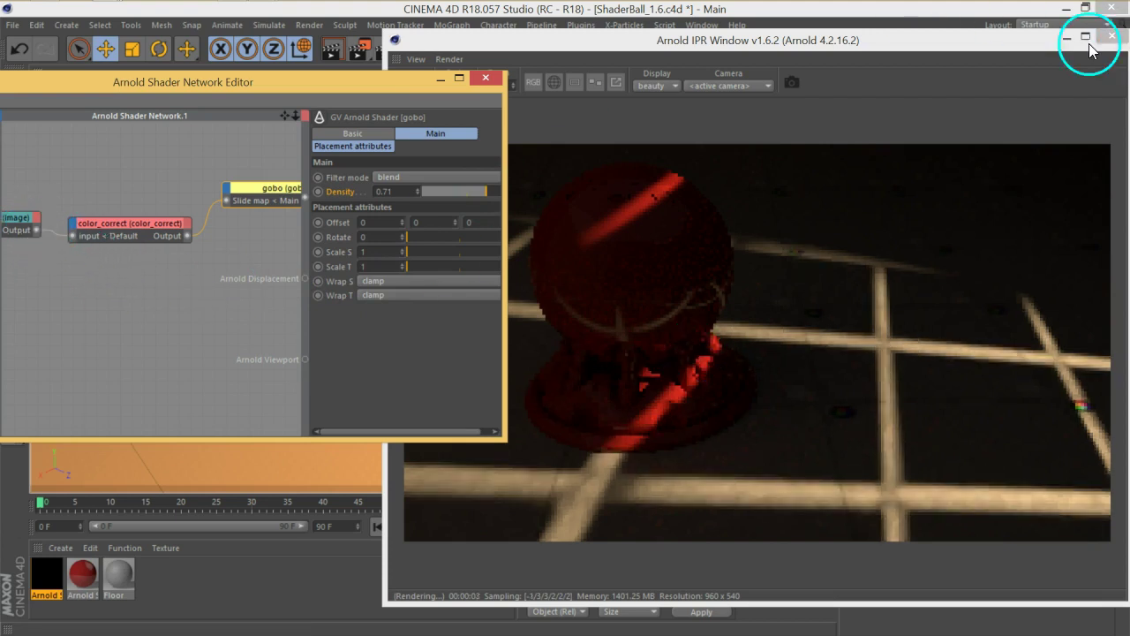
drag(475, 193, 445, 192)
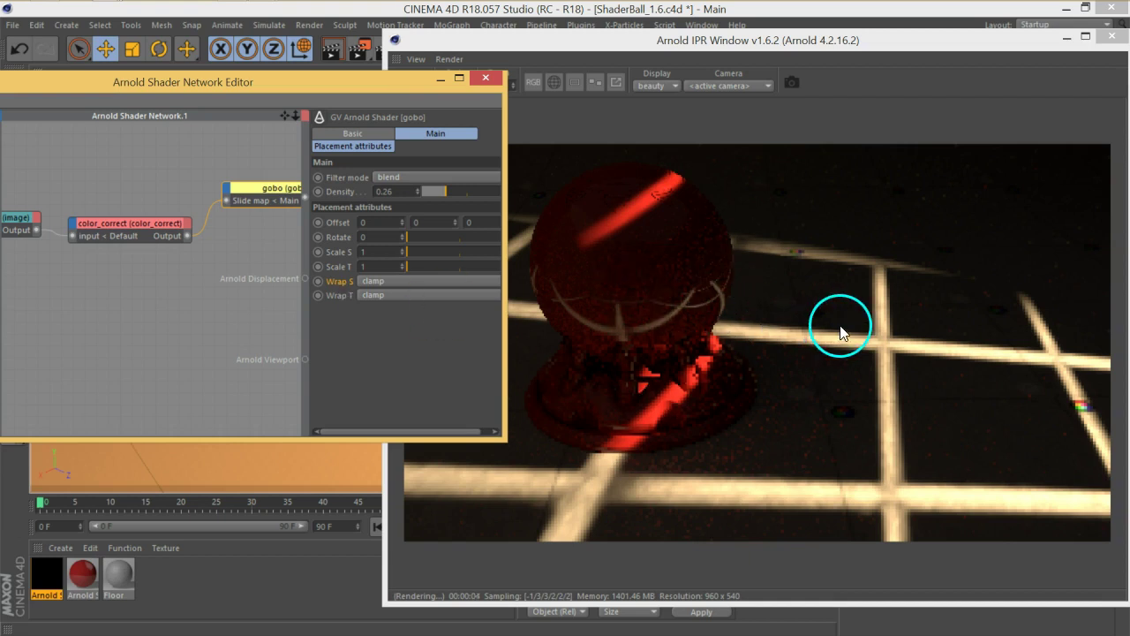
Step: Set the gobo's Wrap S and Wrap T modes to file
click(418, 281)
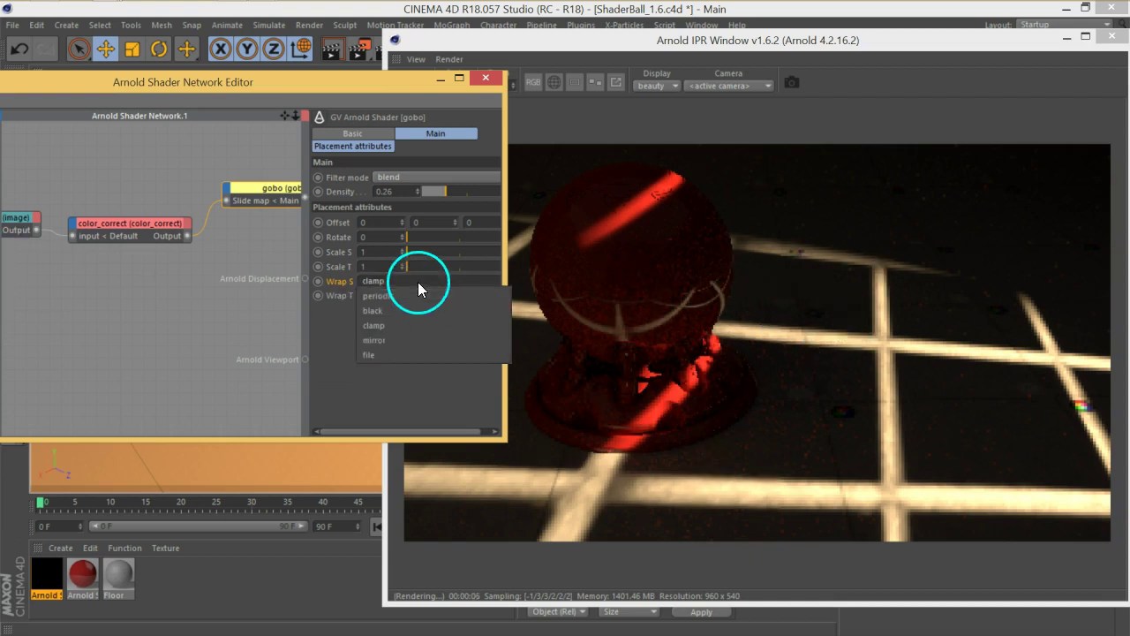
click(413, 298)
click(393, 296)
click(394, 308)
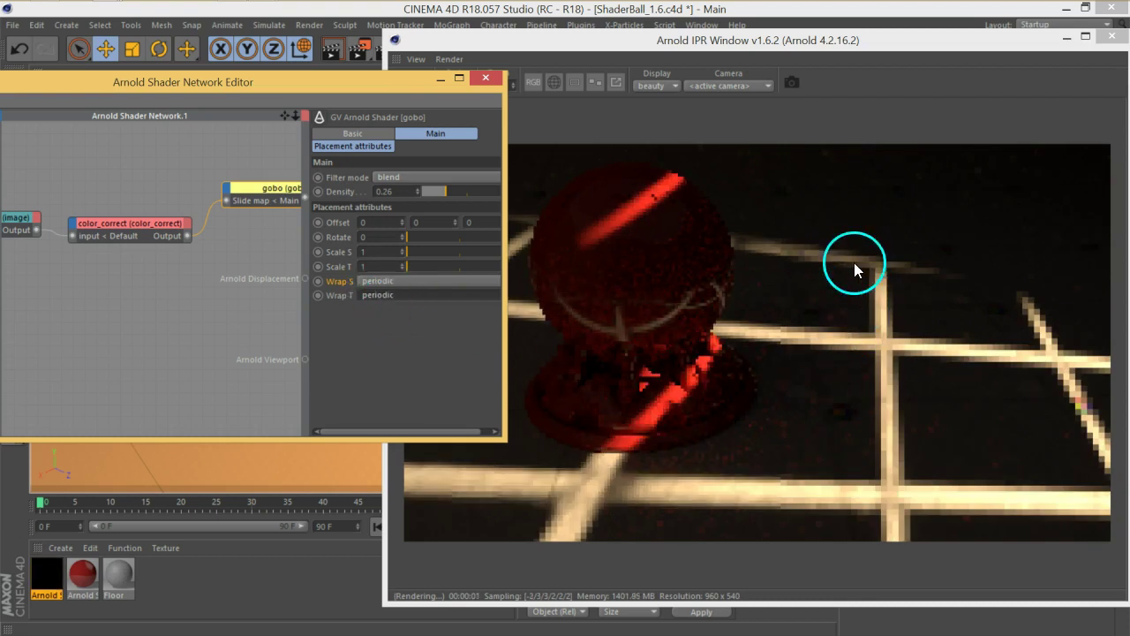
click(379, 298)
click(382, 362)
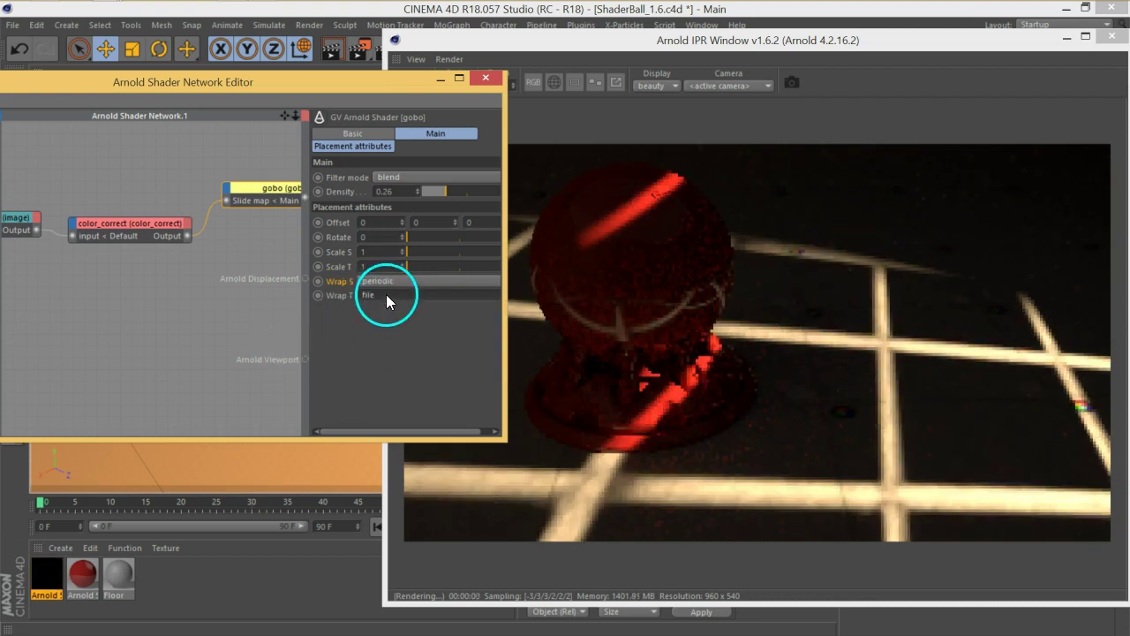
click(386, 295)
click(388, 353)
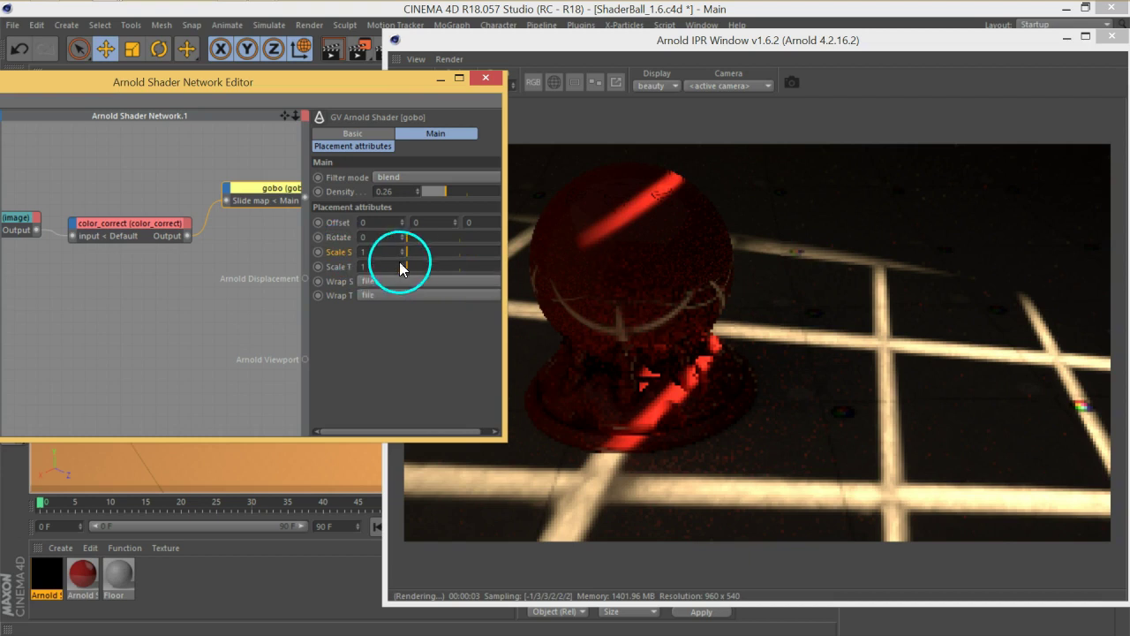
Step: Set gobo Scale S to 1 and Scale T to 1.5
drag(425, 253, 421, 252)
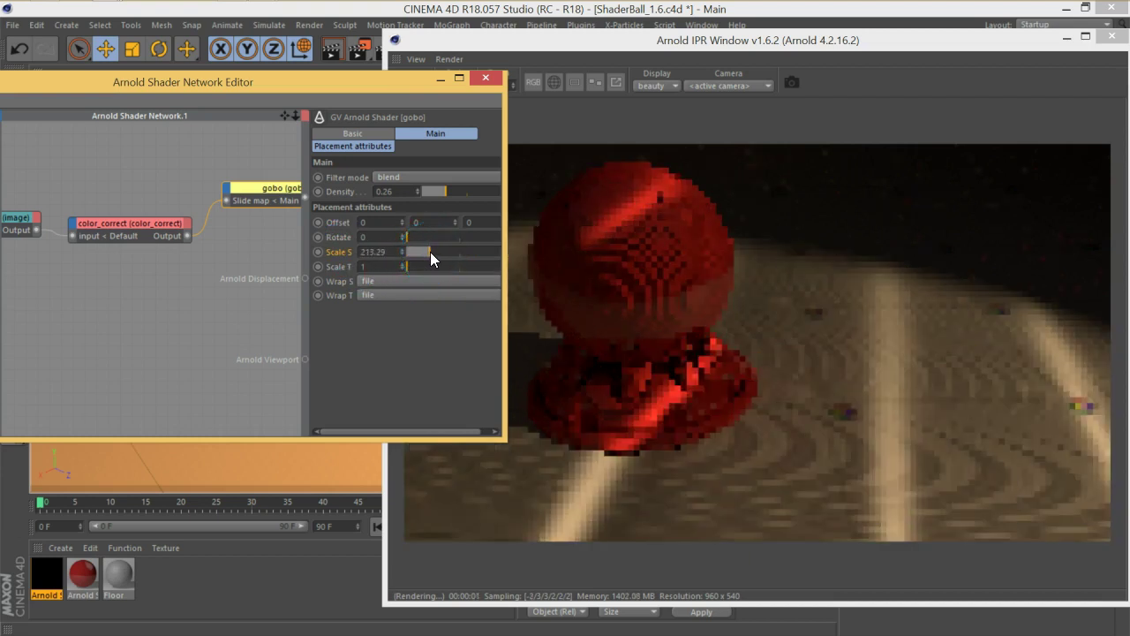
click(700, 370)
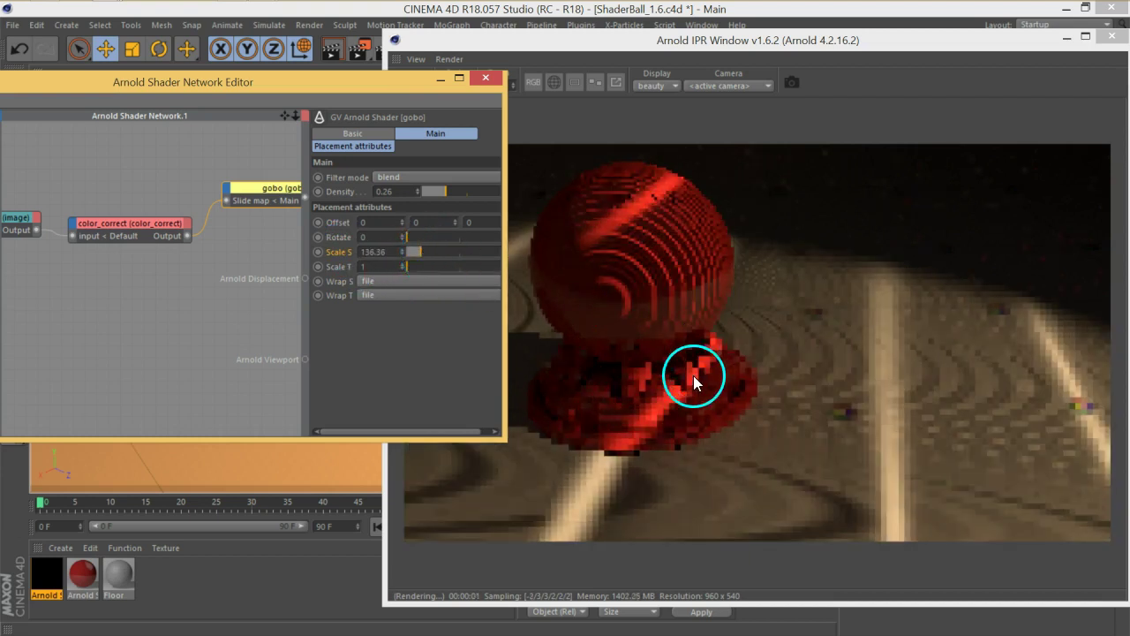
click(466, 317)
drag(424, 254, 400, 252)
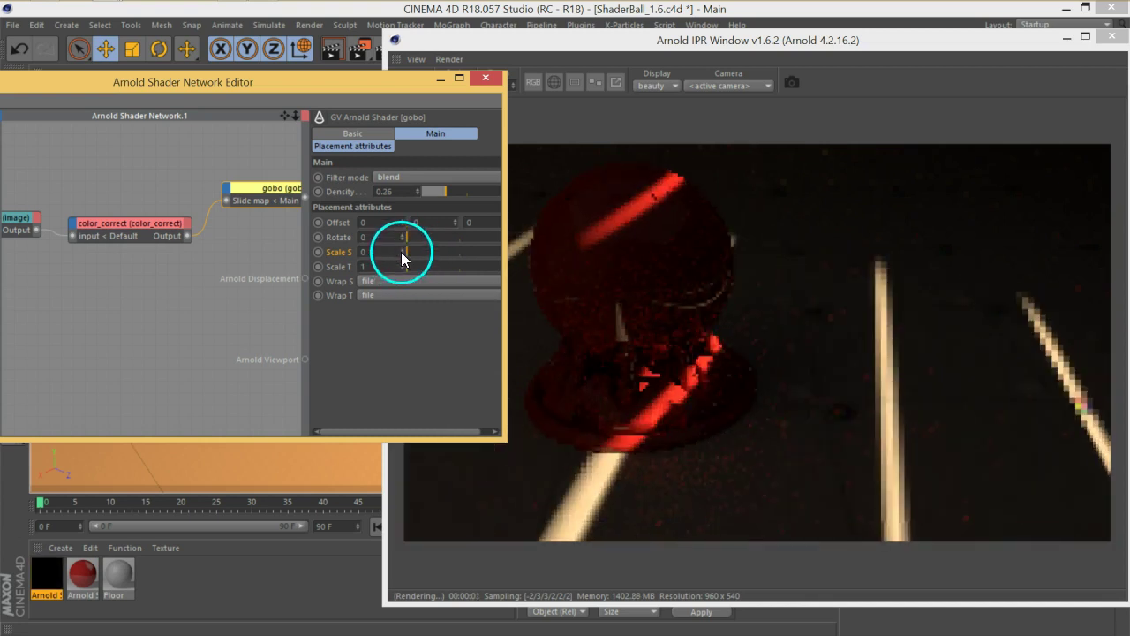
double_click(366, 252)
text(1)
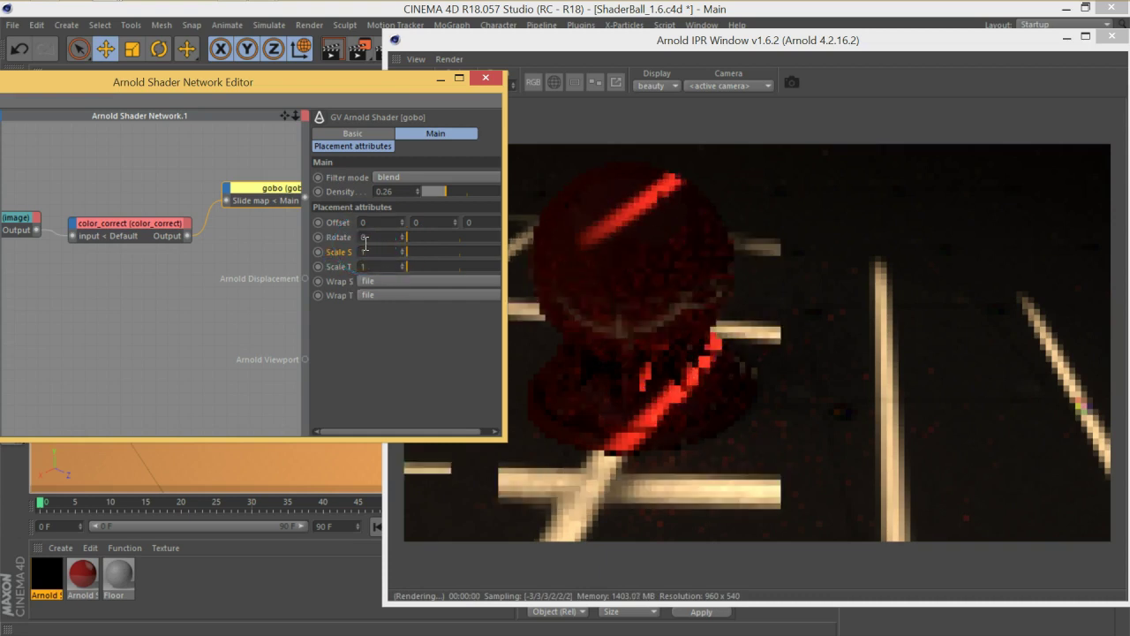
click(371, 265)
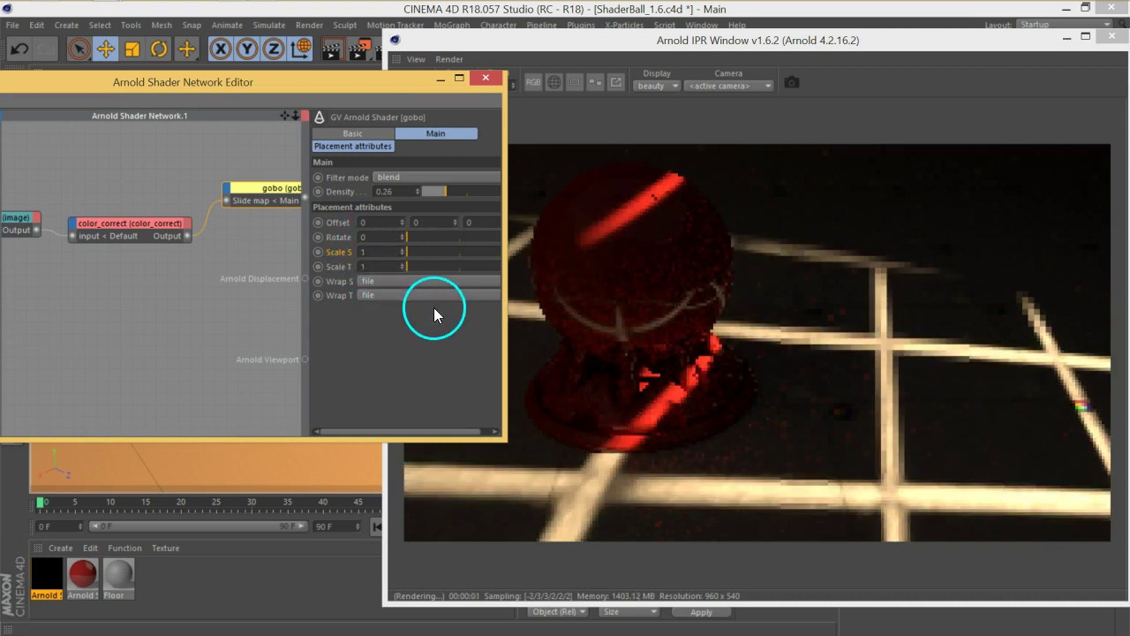
drag(401, 88, 286, 82)
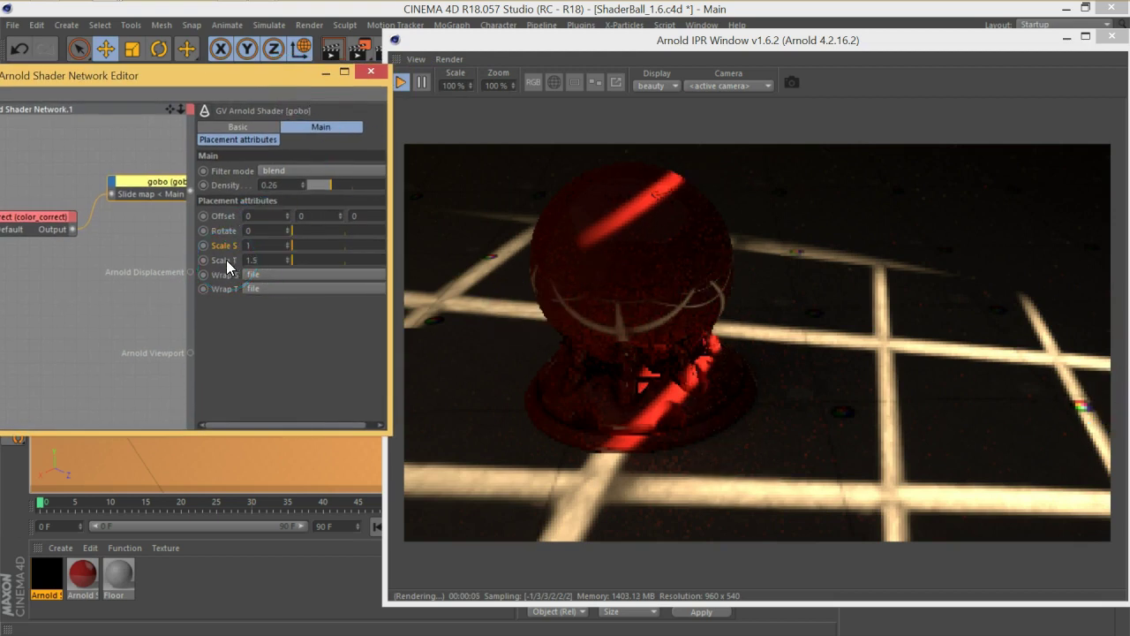
key(Return)
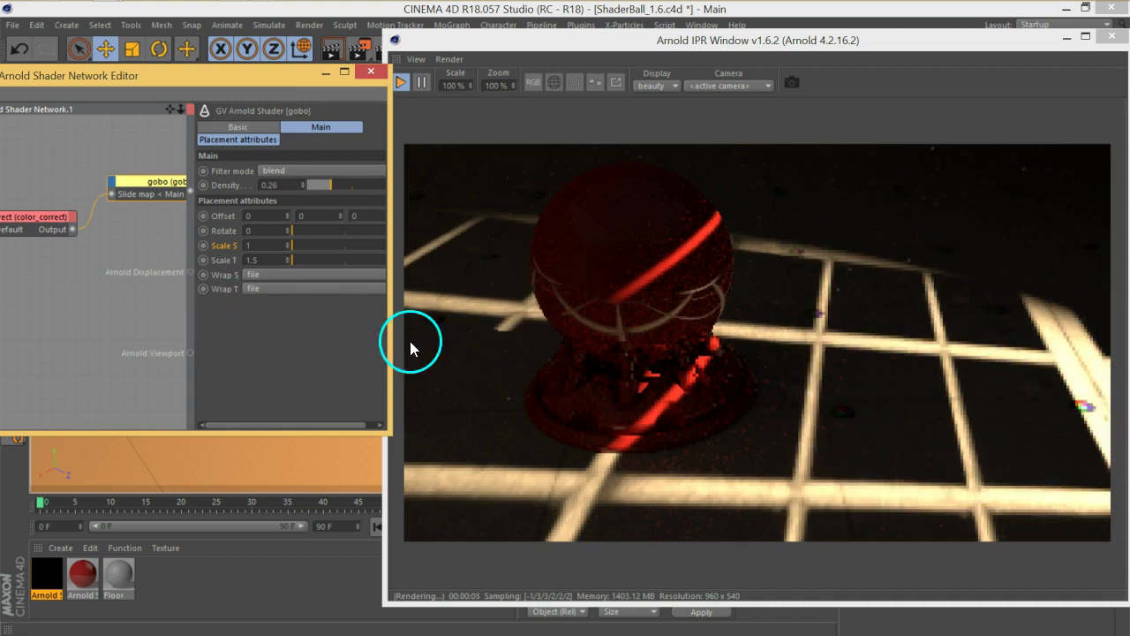
Step: Try periodic wrapping, widen the editor, and reset the first gobo offset to 0
click(282, 289)
click(278, 297)
click(277, 275)
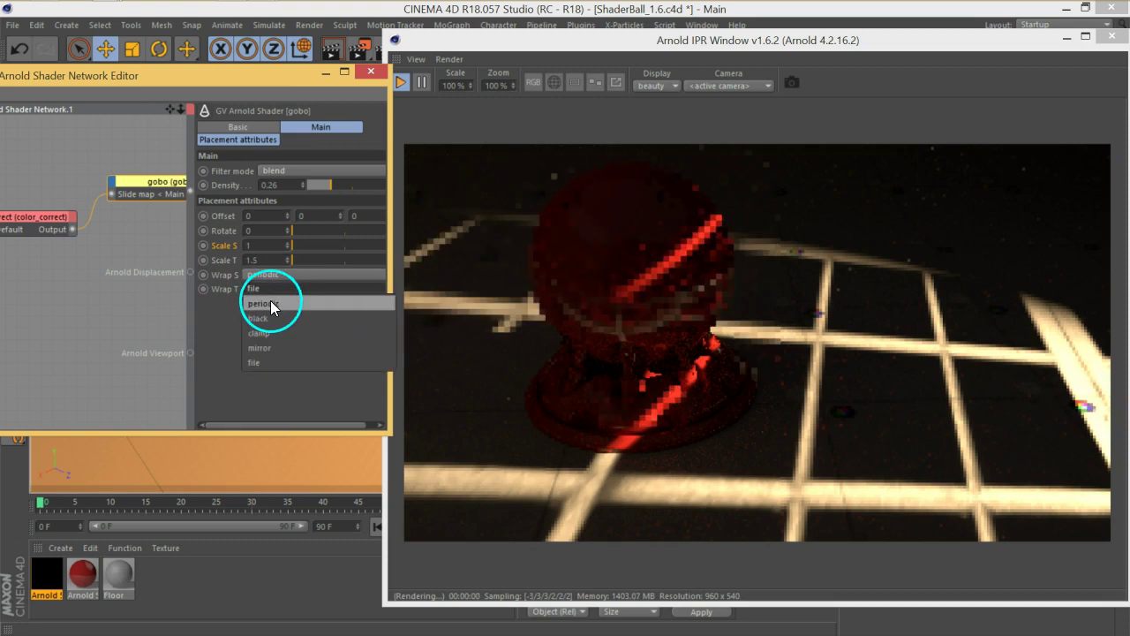
click(274, 291)
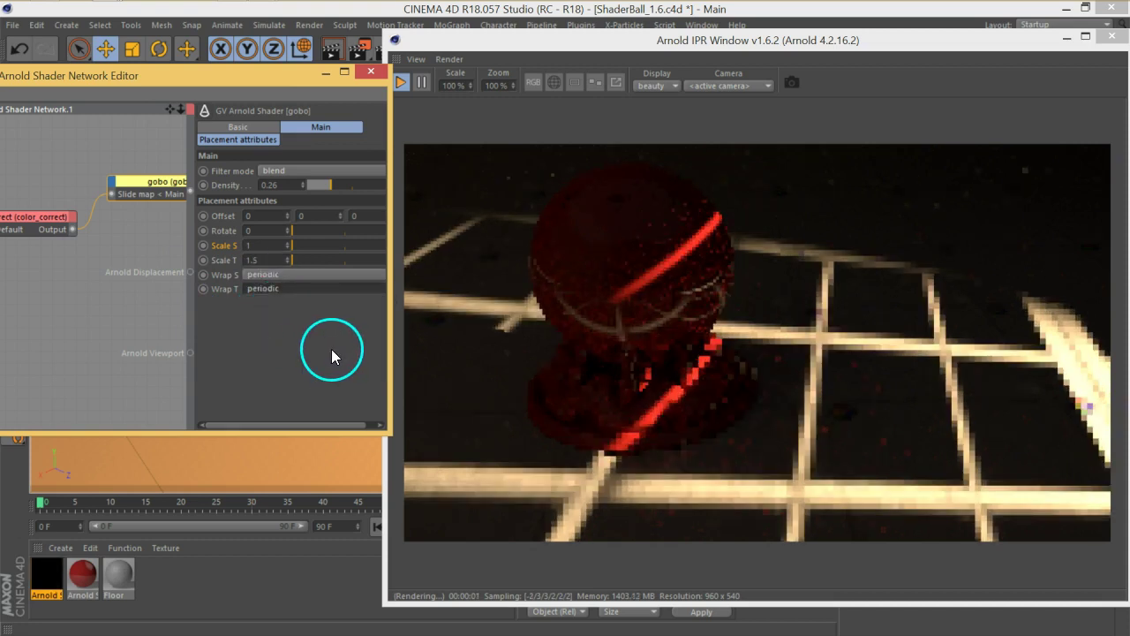
double_click(251, 260)
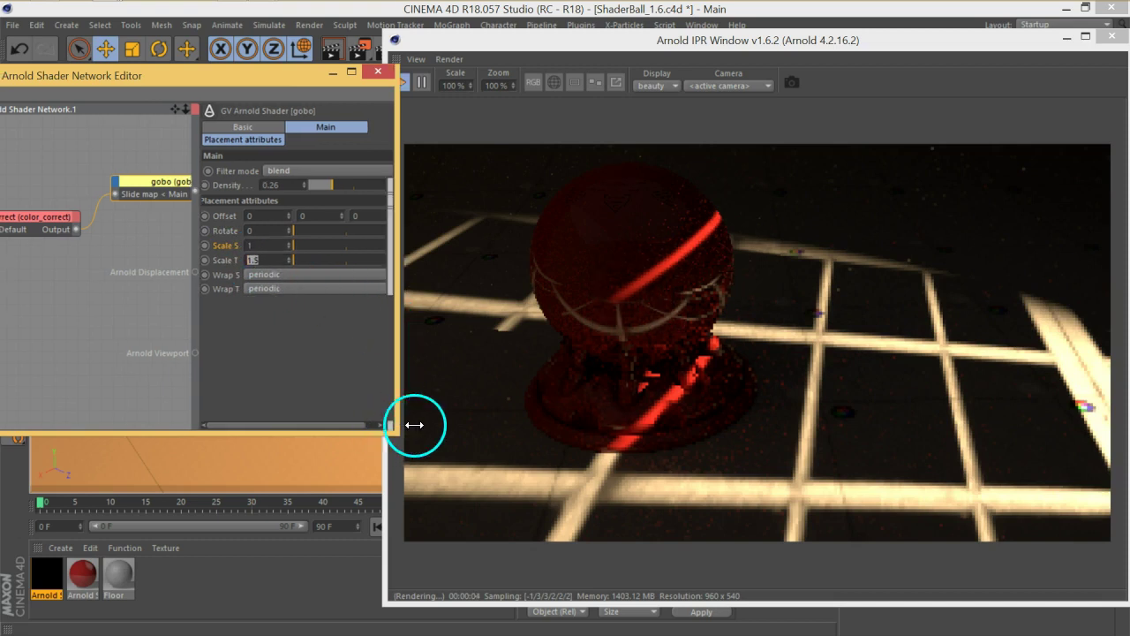
drag(391, 428, 461, 428)
mouse_move(339, 217)
mouse_down()
mouse_move(336, 227)
mouse_move(338, 216)
mouse_up()
click(446, 217)
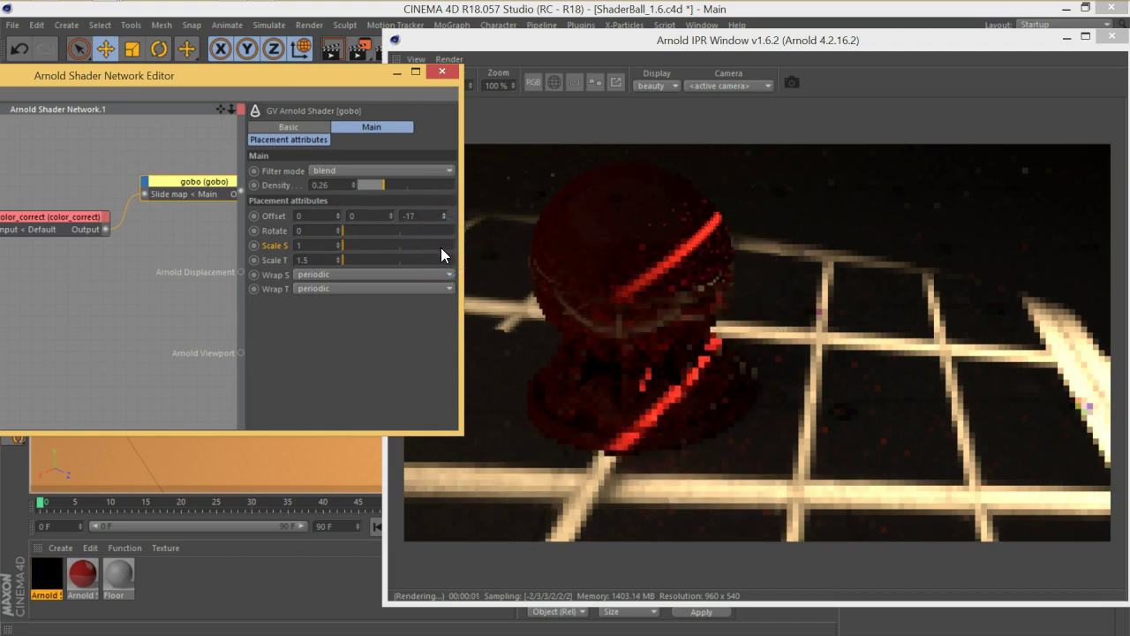
Step: Set Wrap S and Wrap T to file and return the middle offset to 0
drag(435, 272, 329, 346)
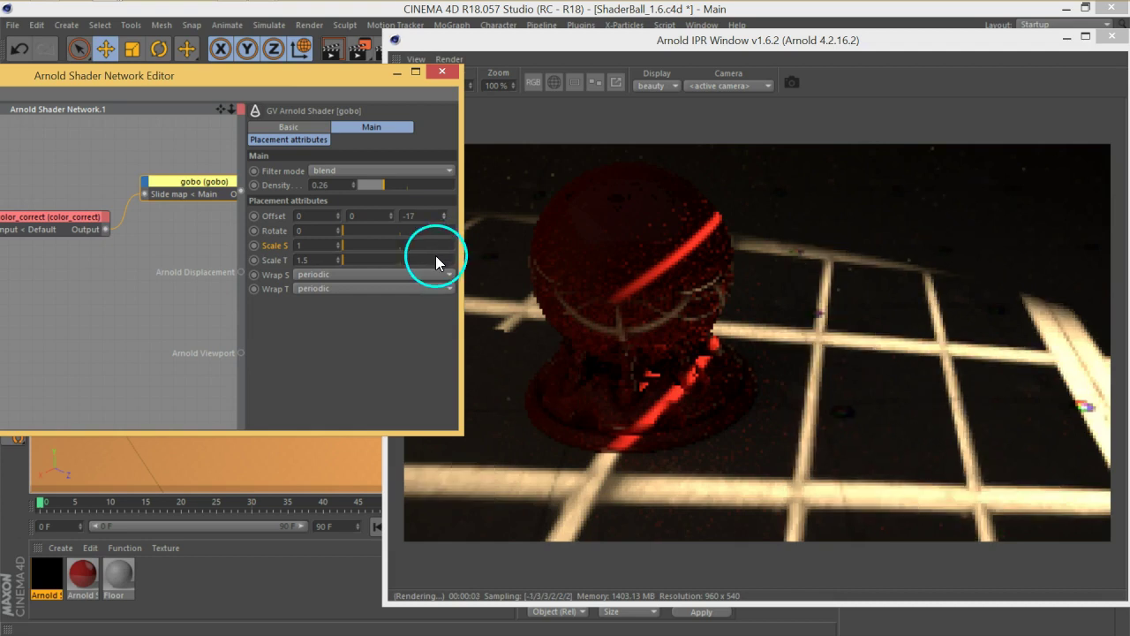
click(329, 347)
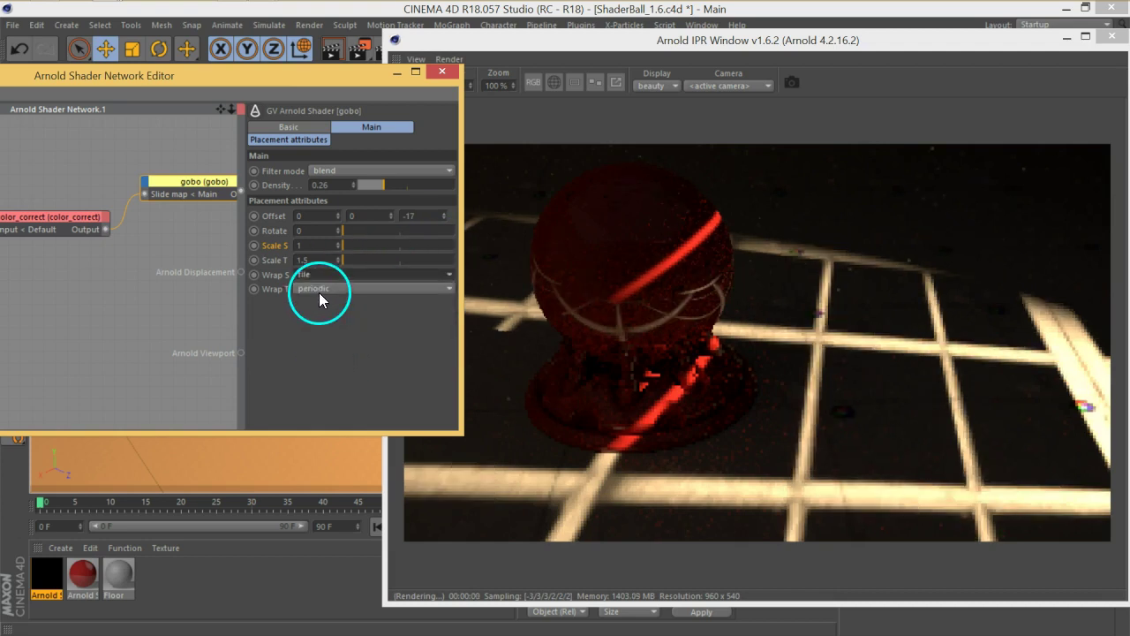
click(319, 288)
click(330, 363)
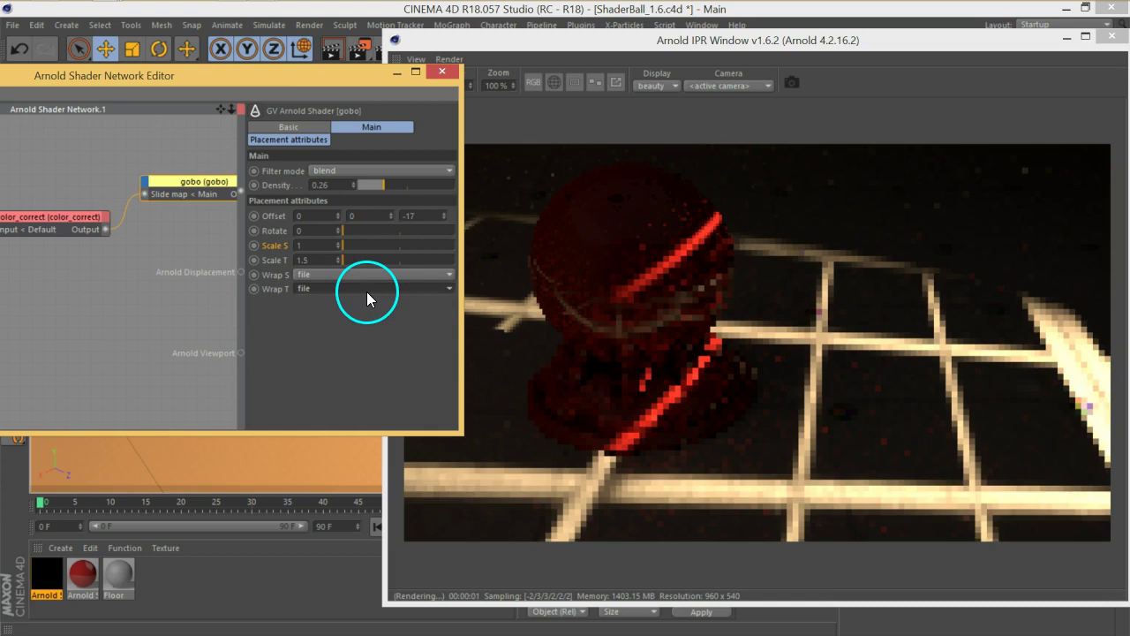
click(391, 217)
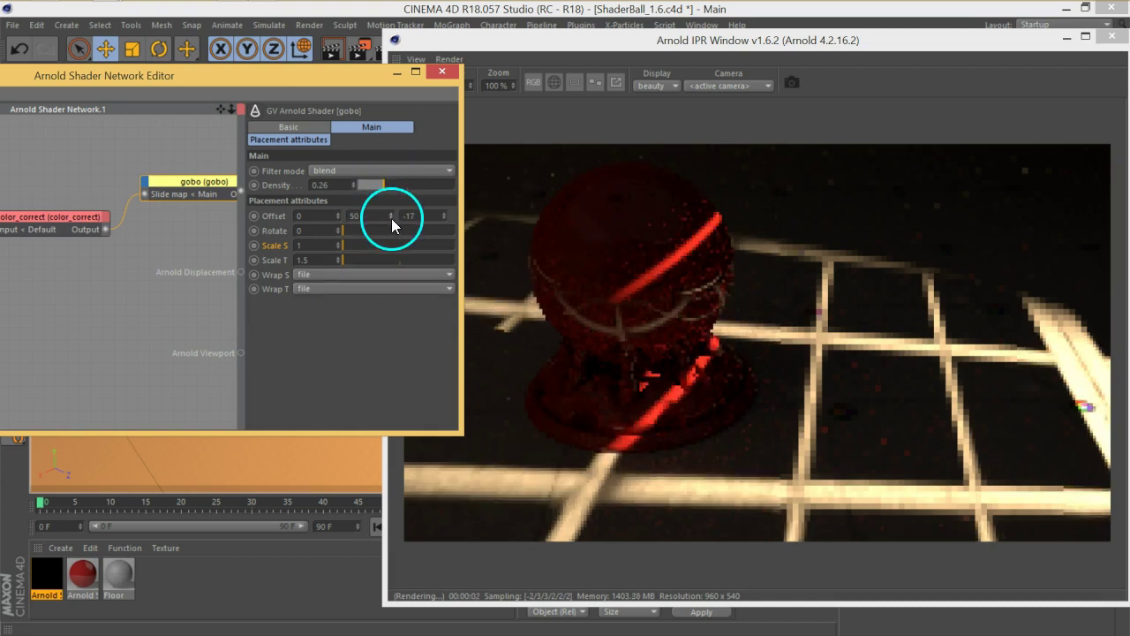
drag(391, 218, 392, 202)
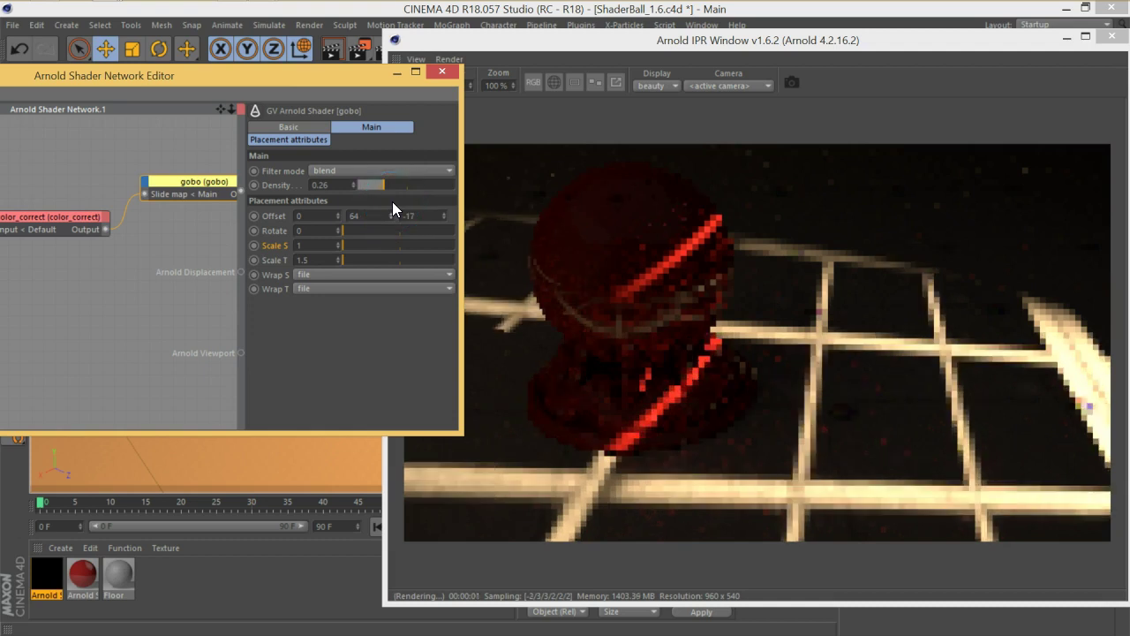
drag(393, 216, 393, 499)
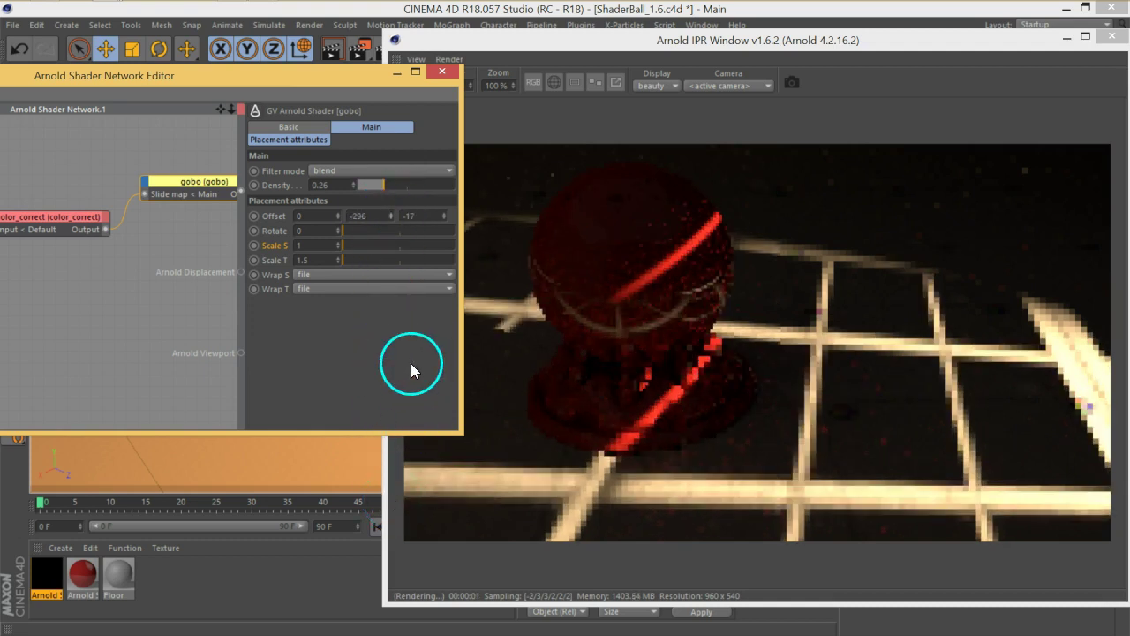
drag(393, 498, 382, 222)
Step: Set the third gobo offset to 0 and Scale T back to 1
click(438, 214)
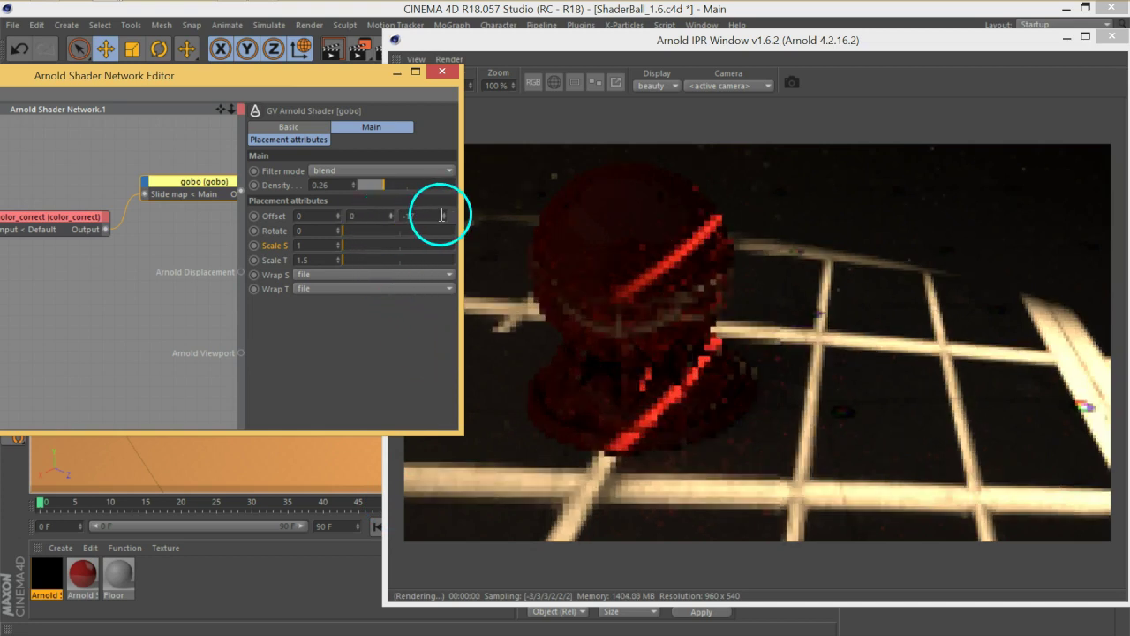
right_click(437, 215)
key(Escape)
right_click(448, 213)
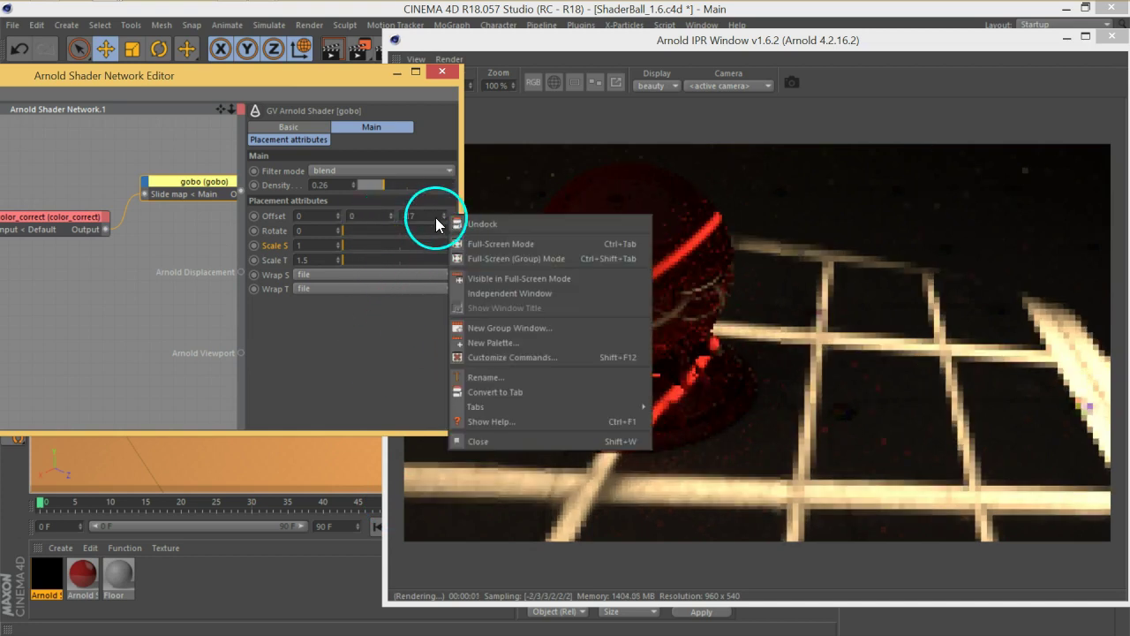
key(Escape)
text(0)
key(Return)
click(280, 261)
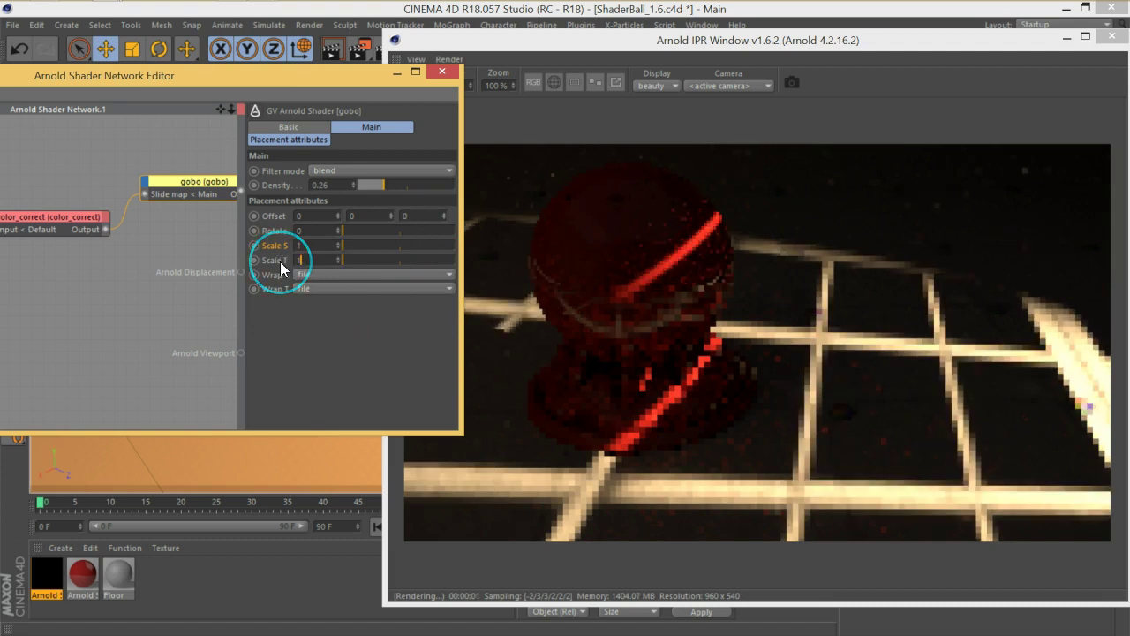
key(Return)
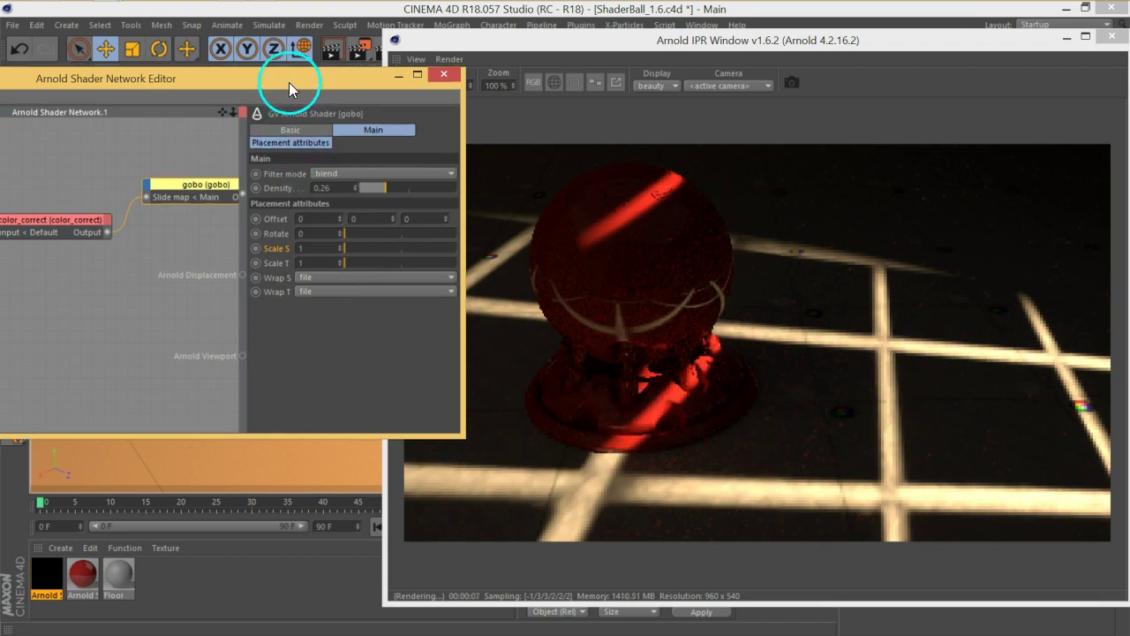
Step: Drag the gobo Density slider down to 0
drag(289, 82, 431, 88)
click(397, 231)
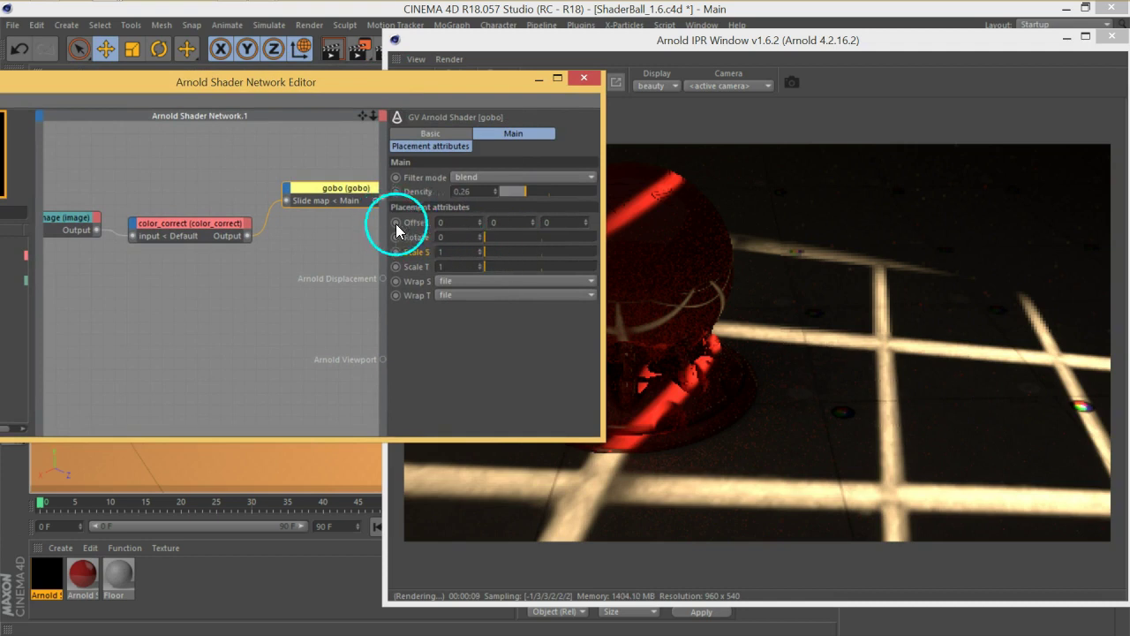
mouse_move(534, 192)
mouse_down()
mouse_move(442, 263)
mouse_move(506, 203)
mouse_up()
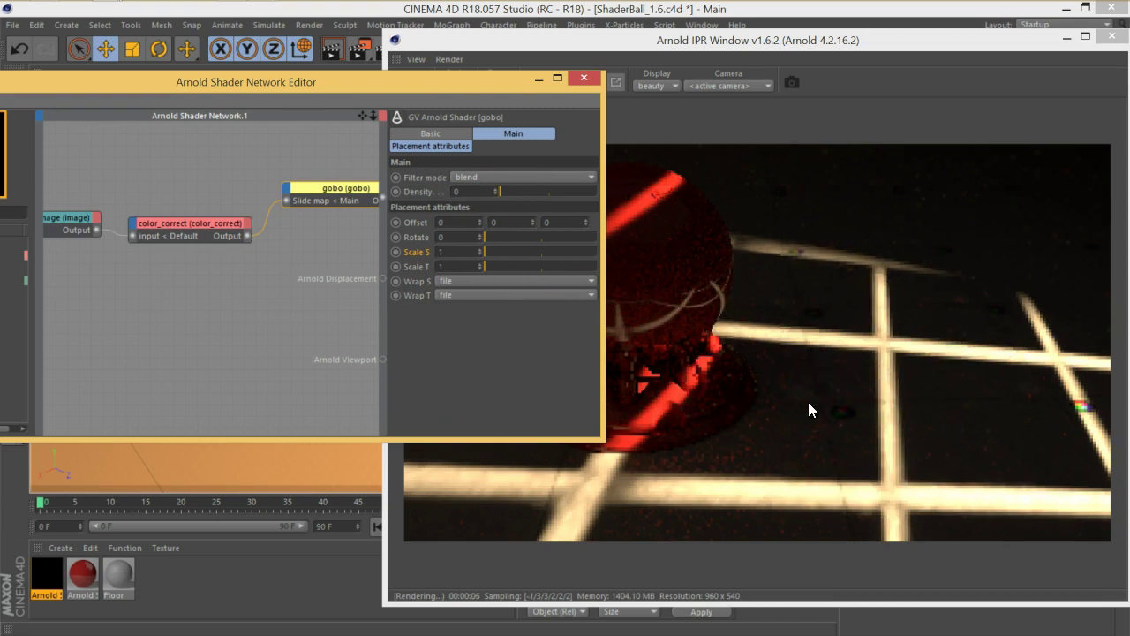
Step: Bring the IPR render window to the front and centre it
click(693, 289)
click(584, 79)
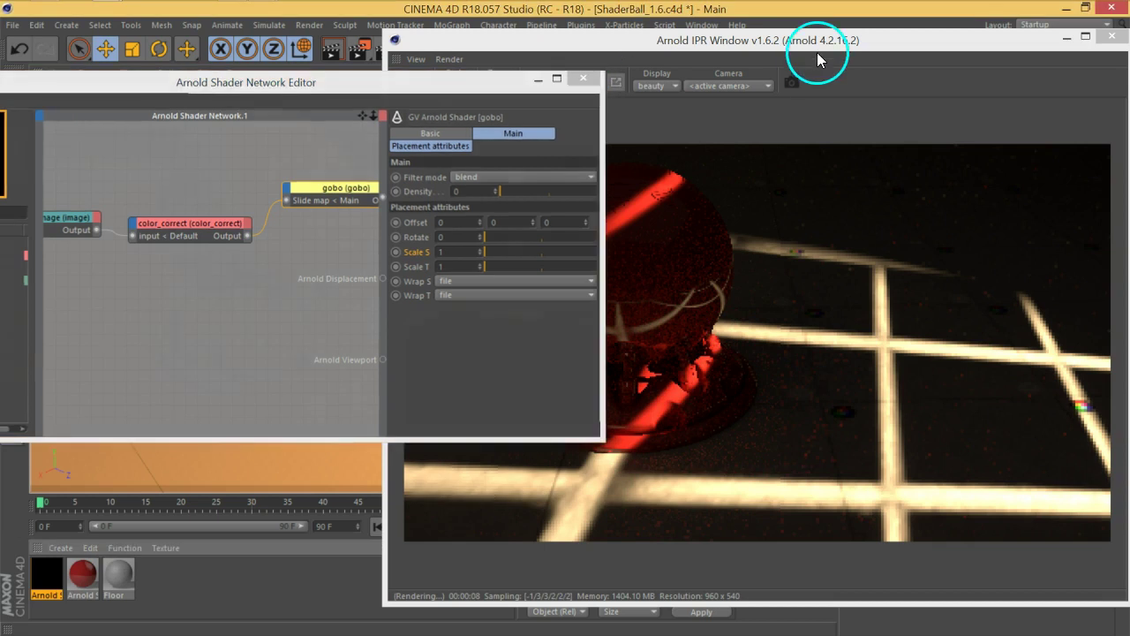
drag(815, 45, 553, 38)
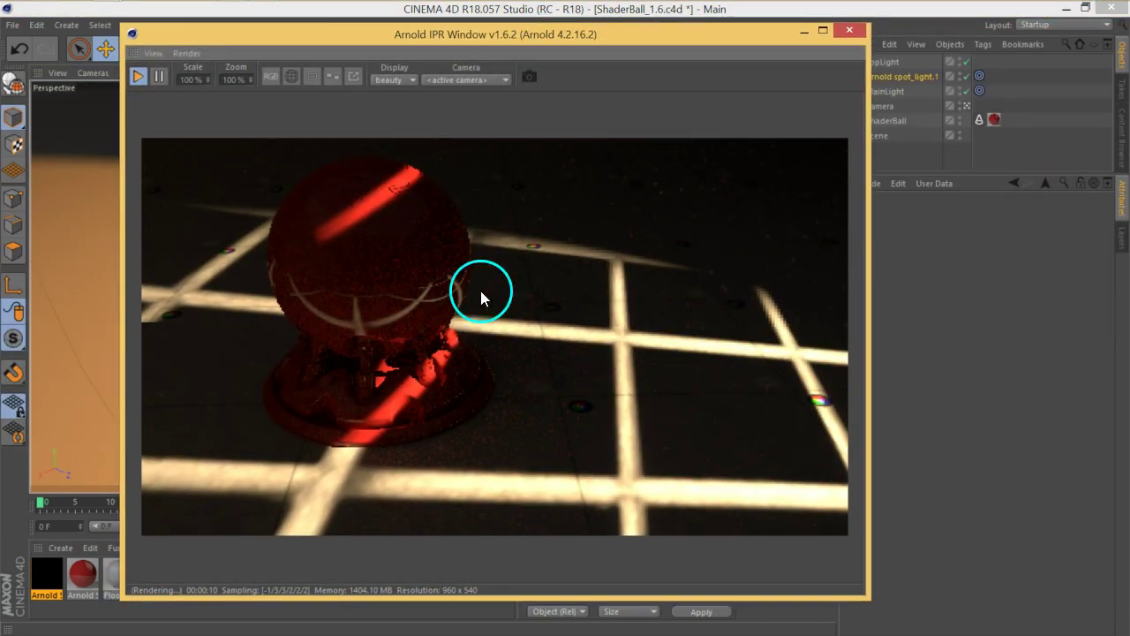
Step: Give spot_light.1 a 52.91 cone angle and a 21.28 penumbra angle
drag(777, 35, 679, 22)
click(905, 76)
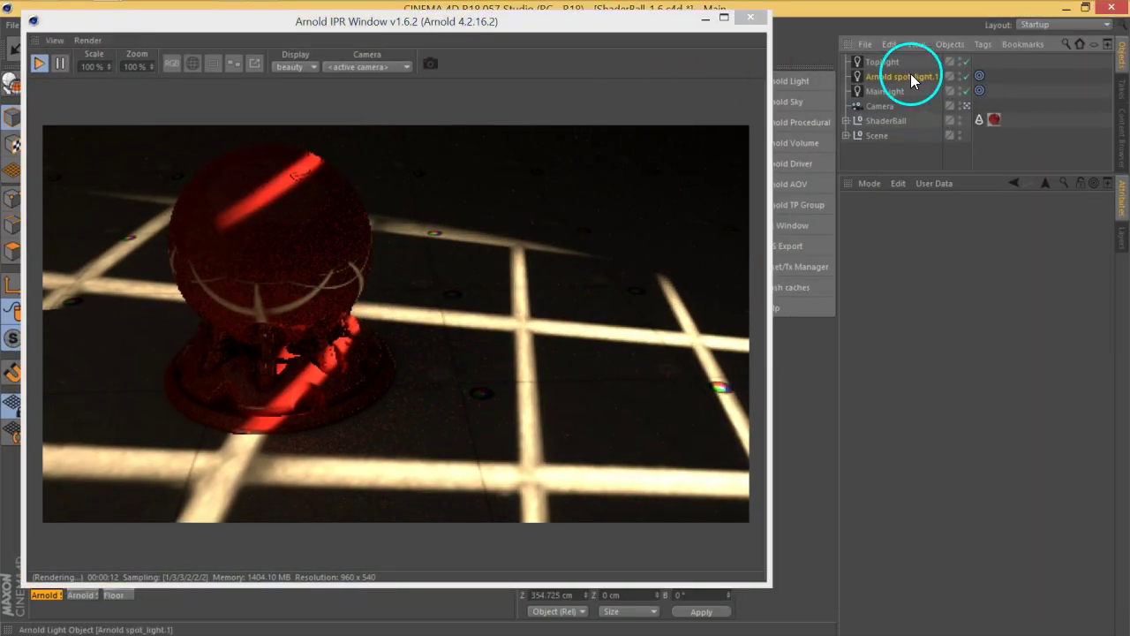
click(955, 218)
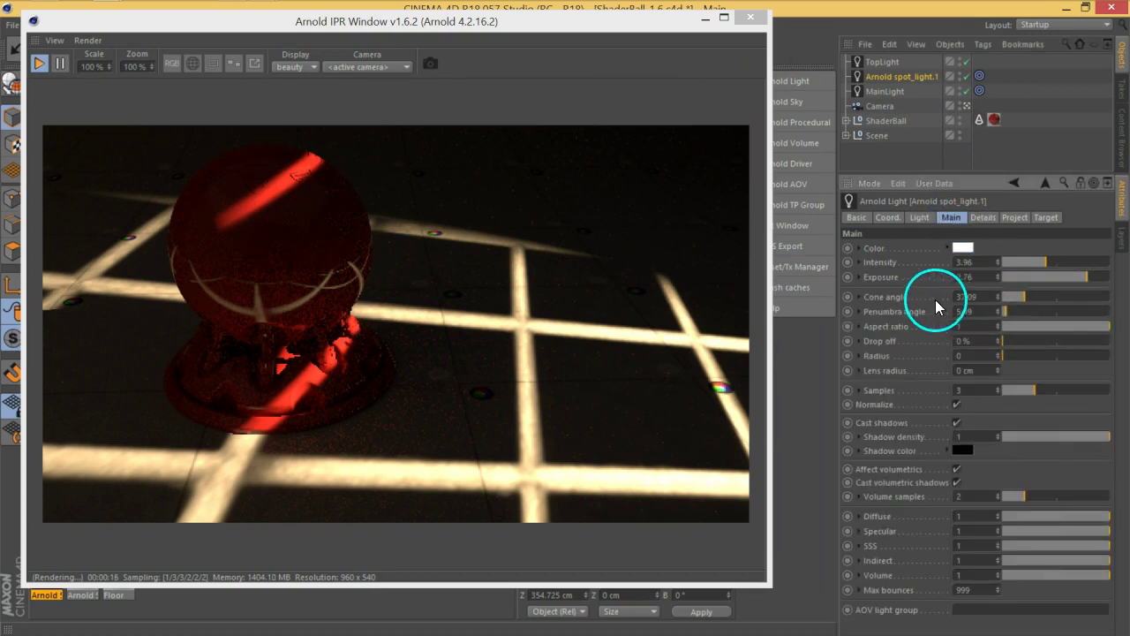
drag(1022, 298, 1034, 296)
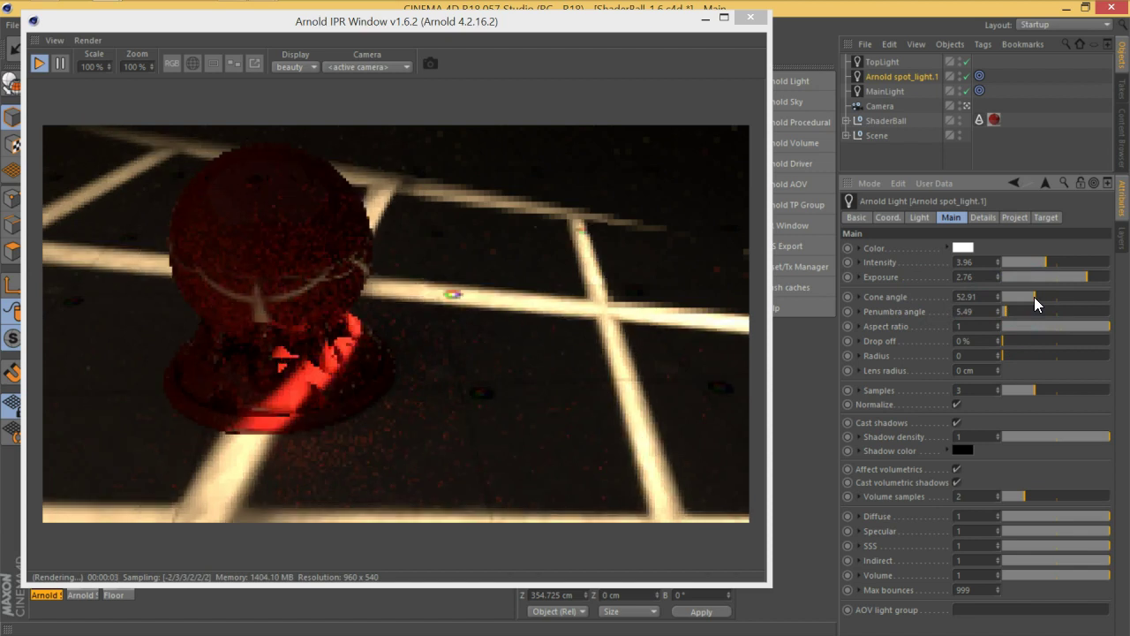
click(1015, 310)
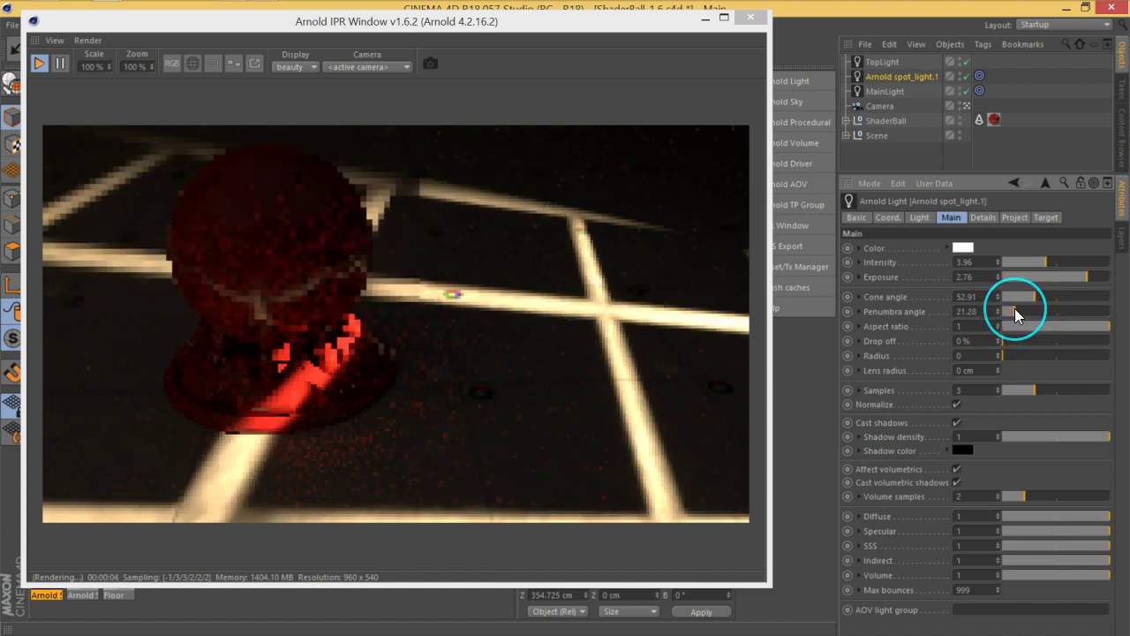
drag(415, 260, 542, 240)
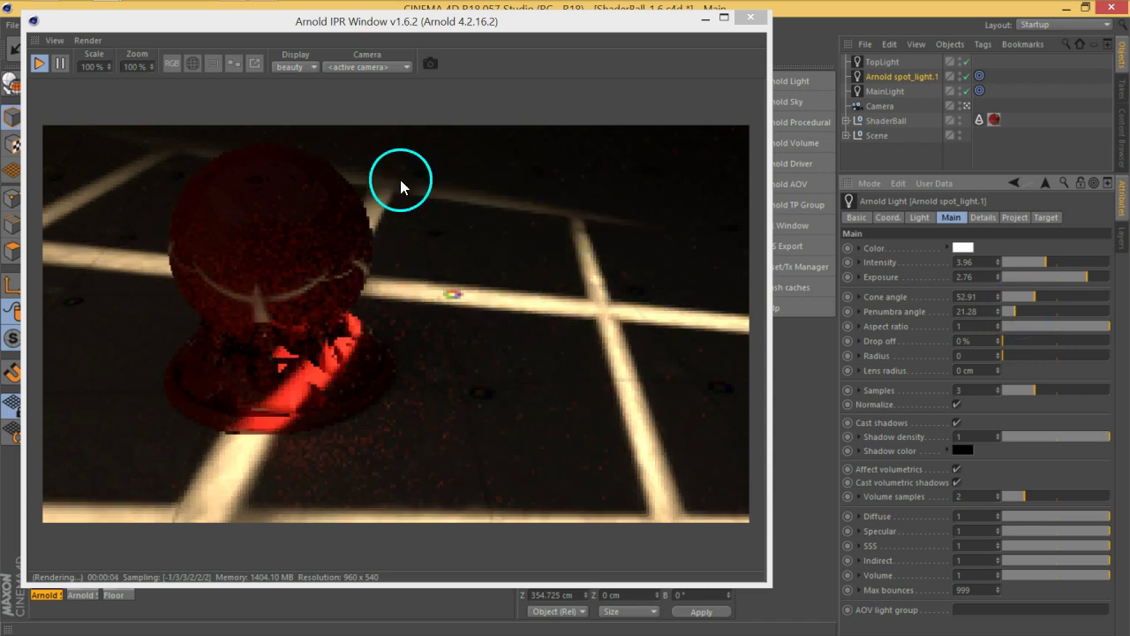
mouse_move(412, 204)
mouse_down()
mouse_move(476, 27)
mouse_move(650, 35)
mouse_up()
Step: Open the Arnold material's Shader Network and close the Material Editor
click(80, 472)
double_click(45, 560)
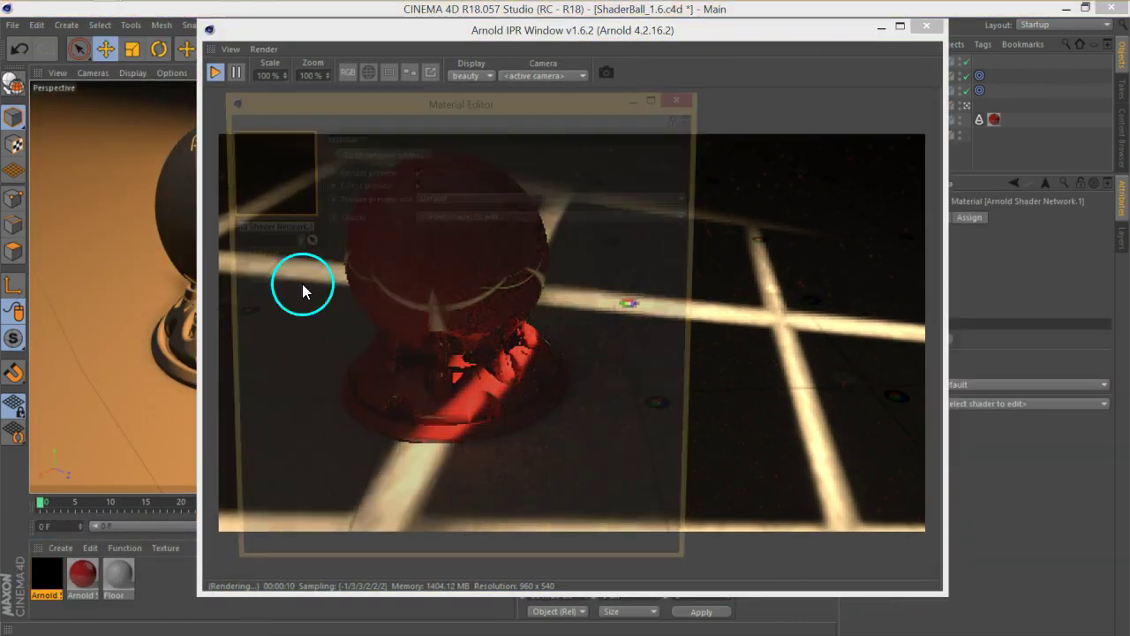
click(386, 150)
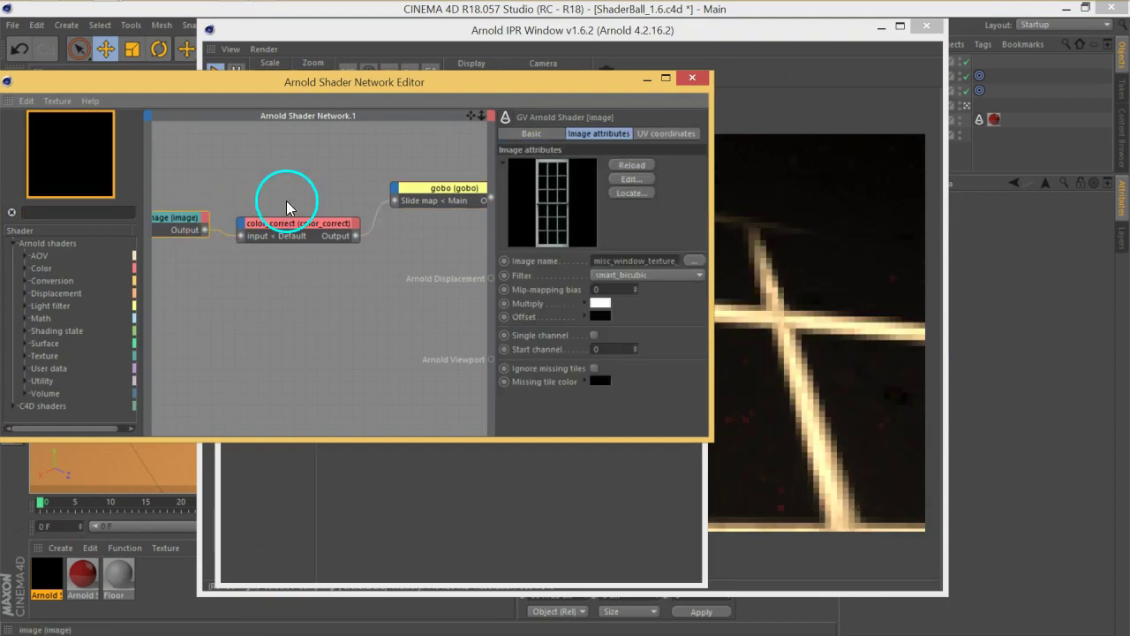
drag(530, 84, 265, 79)
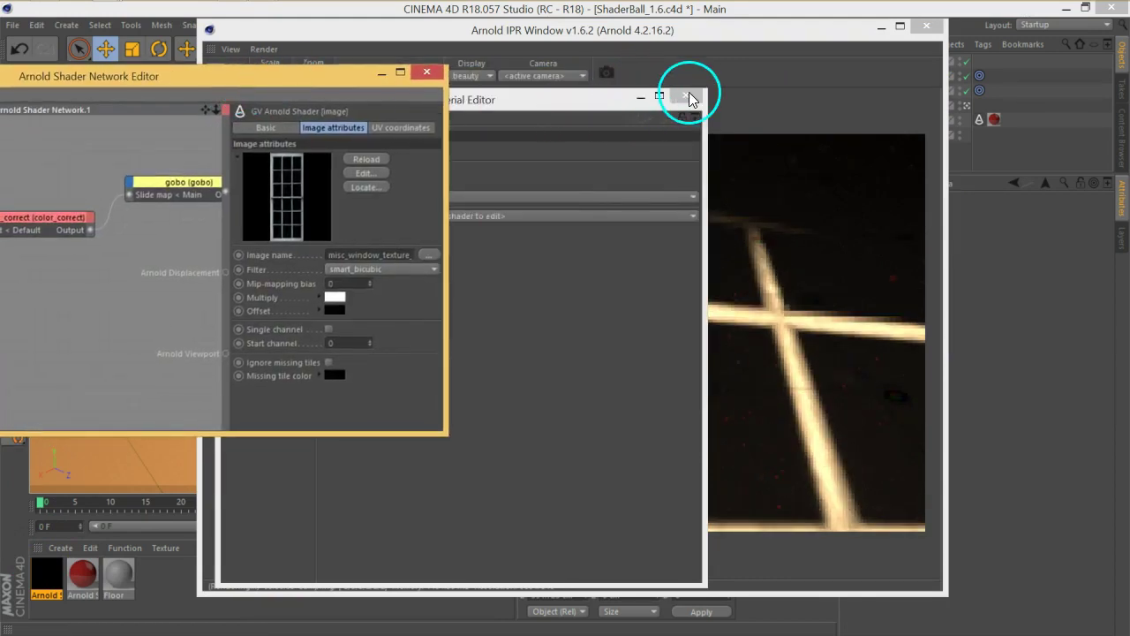
click(687, 98)
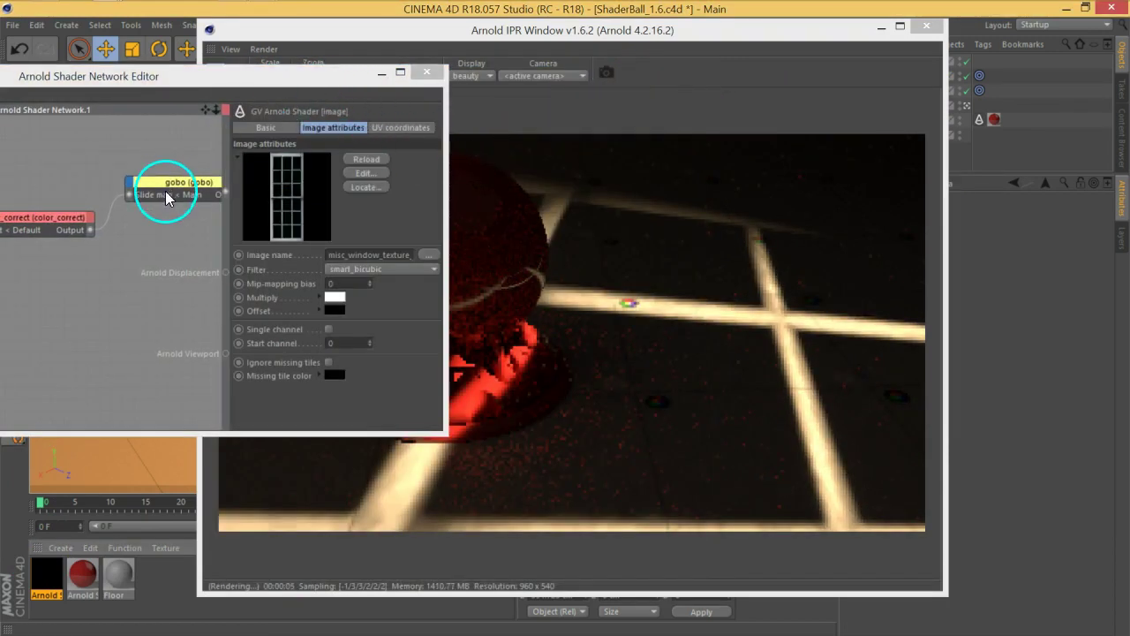
Step: Try Scale U/V 2 on the window image, reset it to 1, then select the gobo
click(393, 127)
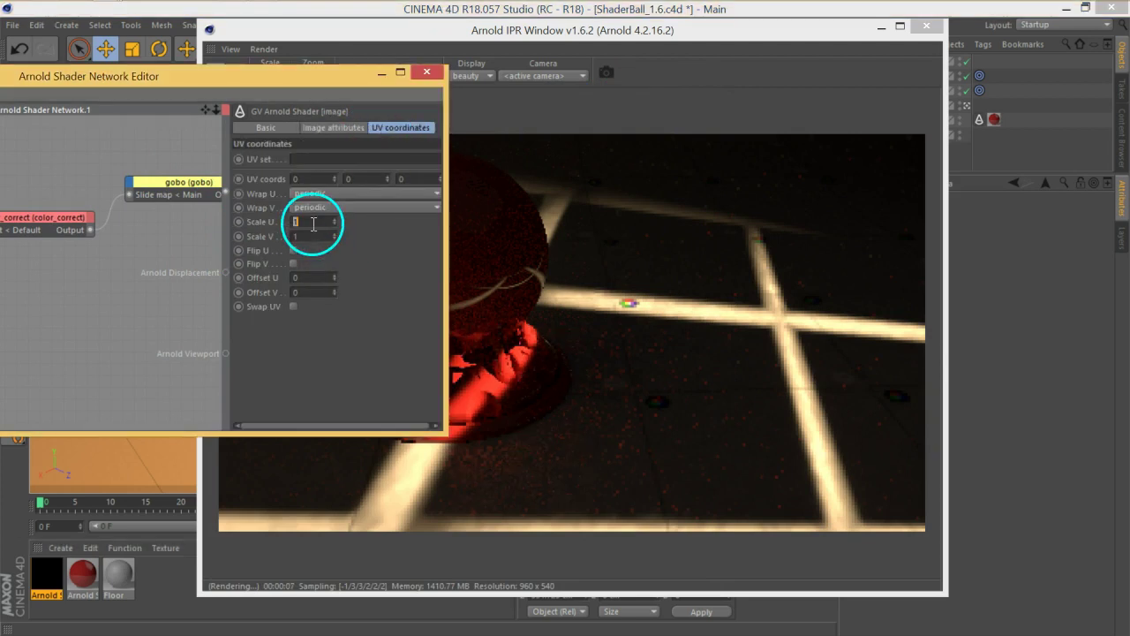
key(Tab)
text(2)
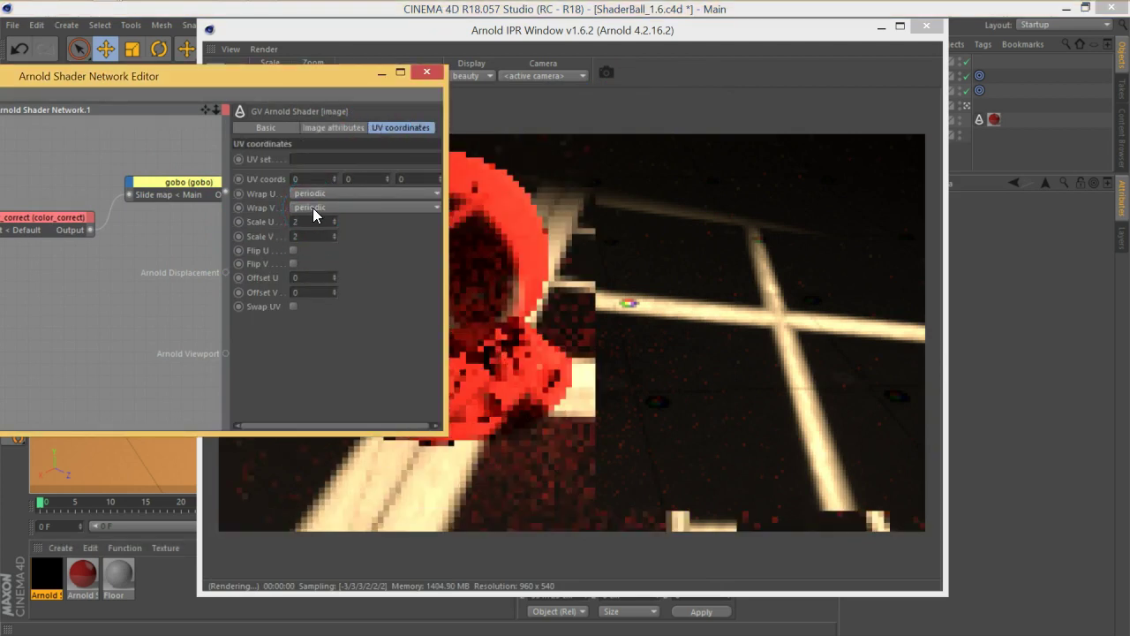
key(Return)
drag(750, 326, 729, 406)
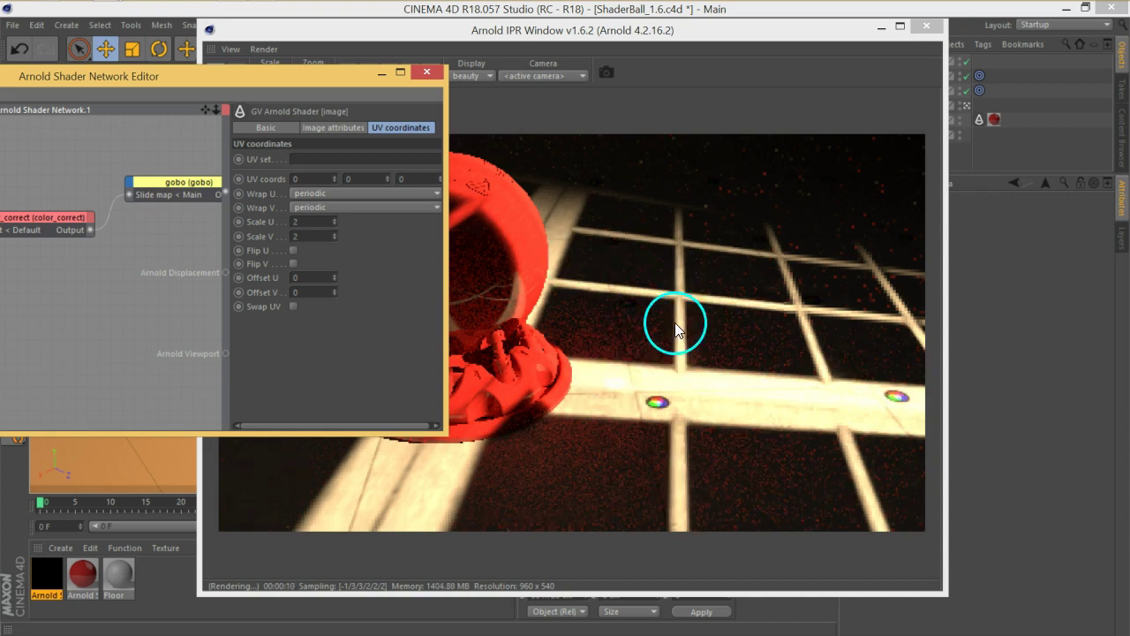
right_click(335, 227)
click(349, 245)
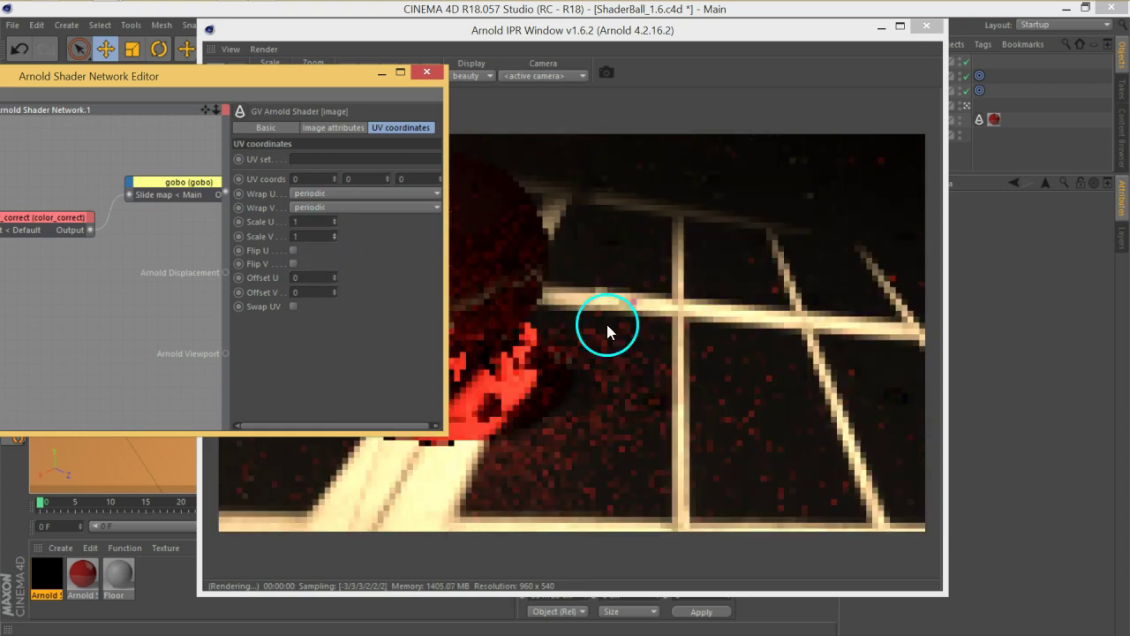
click(199, 187)
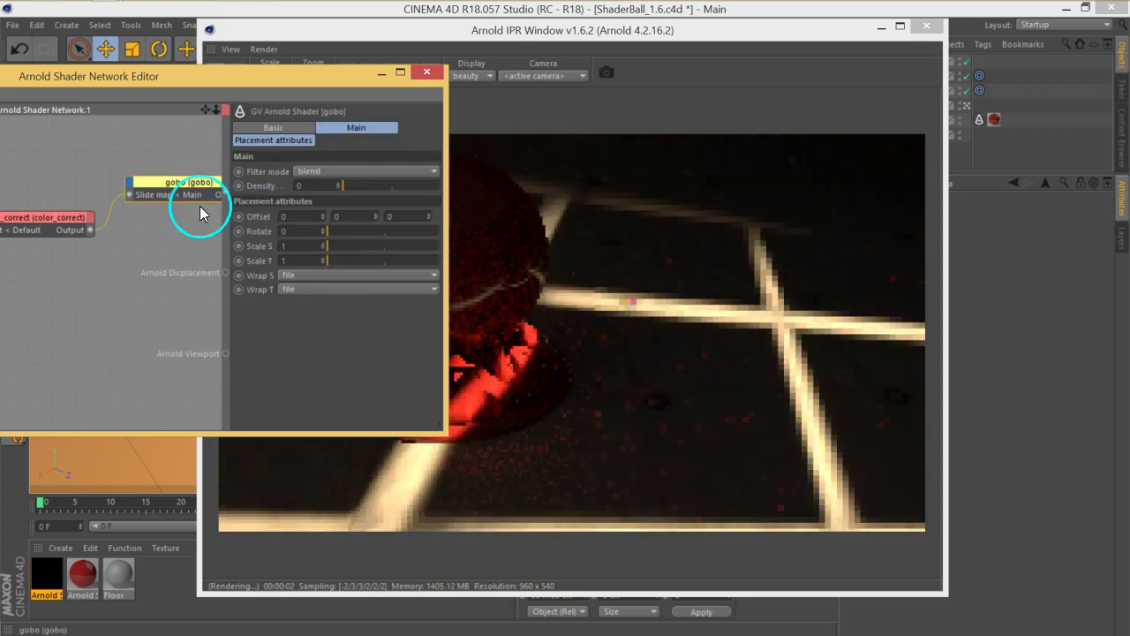
Step: Set the gobo's Scale S and Scale T to 2
click(328, 245)
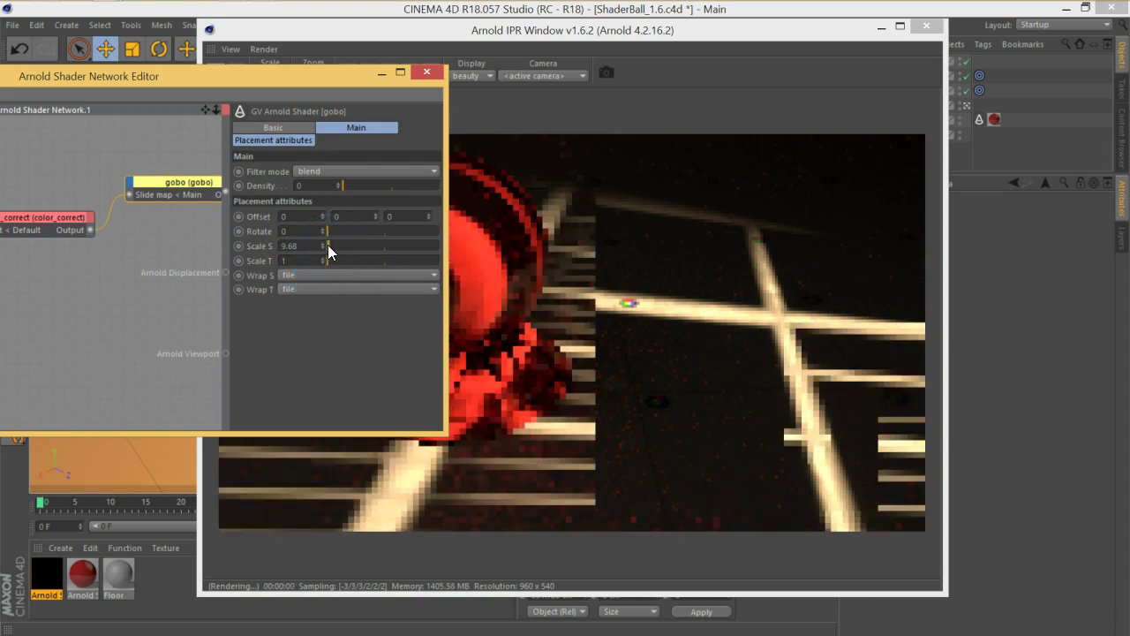
click(389, 356)
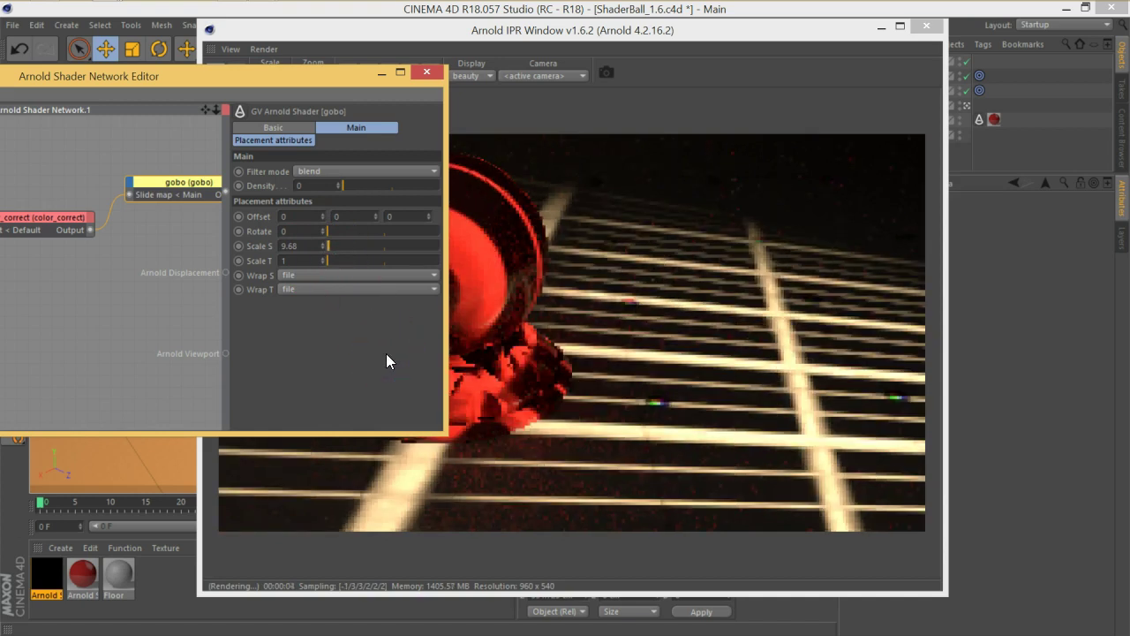
click(305, 247)
text(2)
click(244, 246)
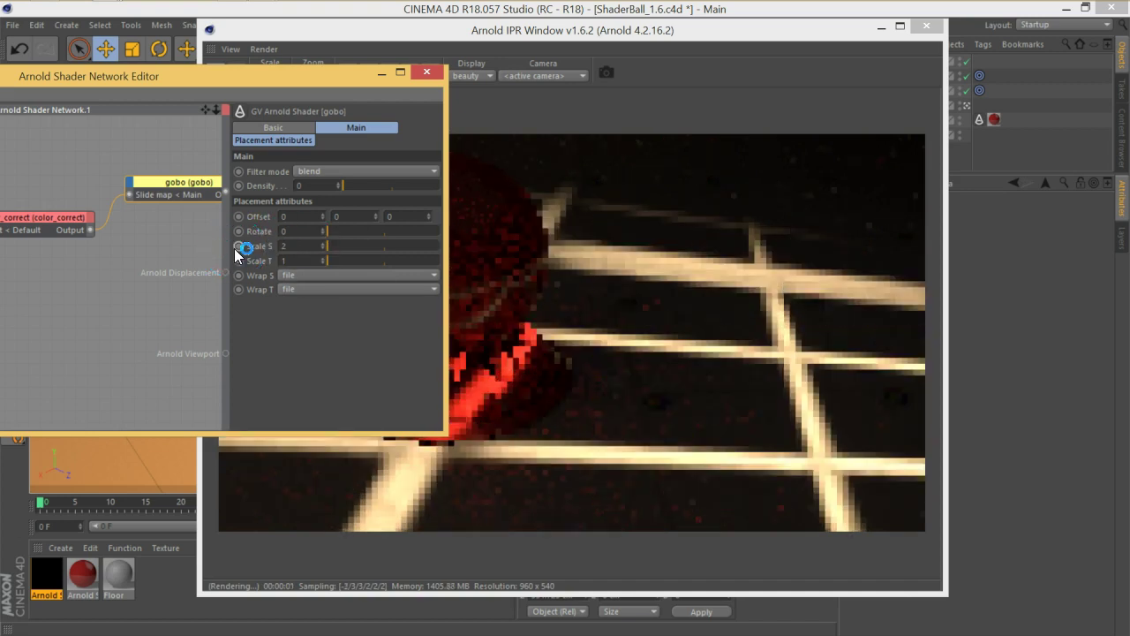
click(353, 96)
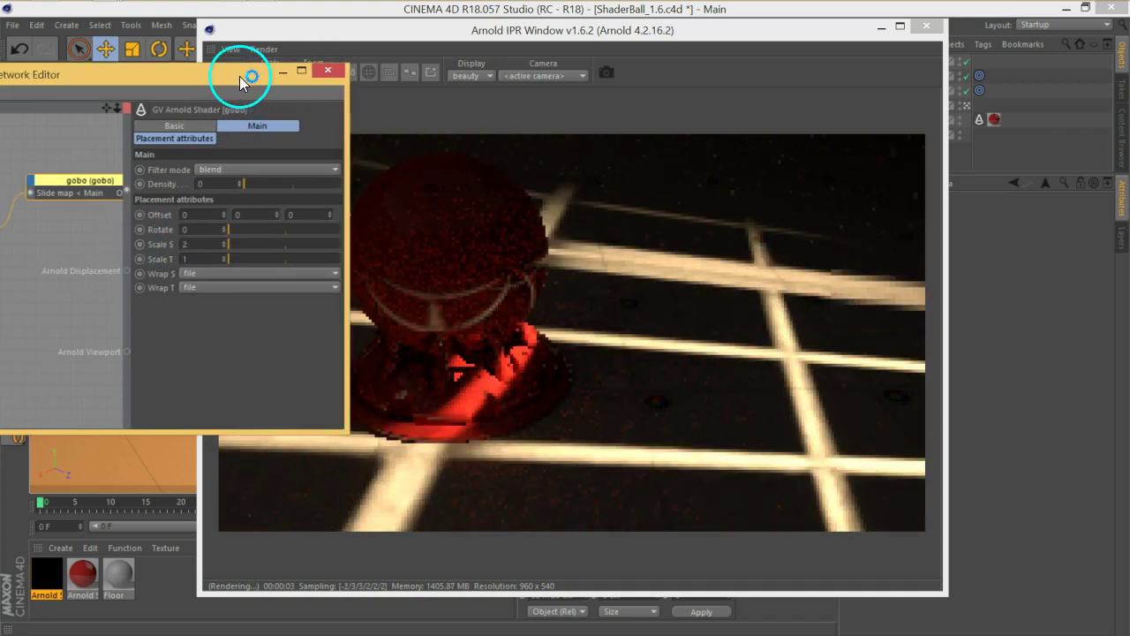
drag(353, 95, 268, 105)
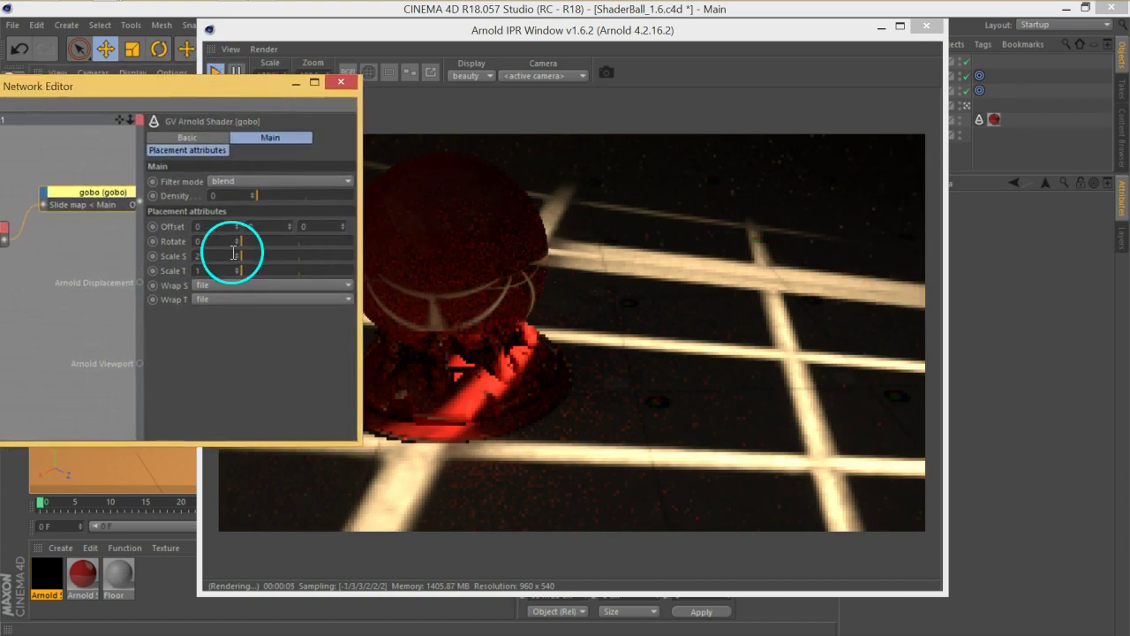
text(2)
Step: Set the gobo's Wrap S and Wrap T to clamp
click(233, 286)
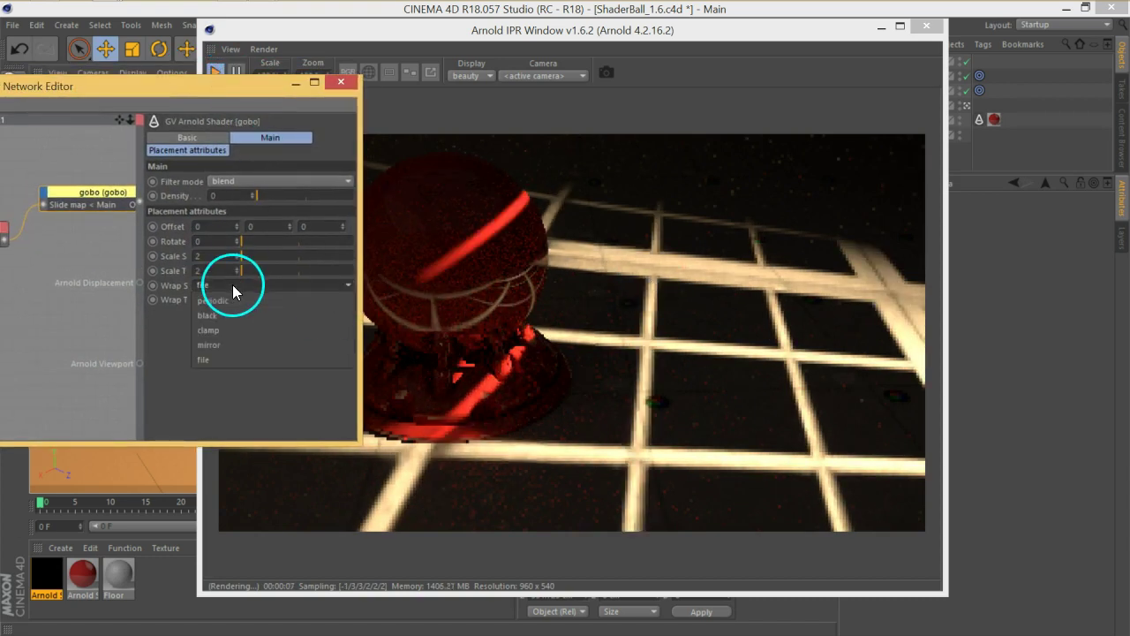
click(228, 329)
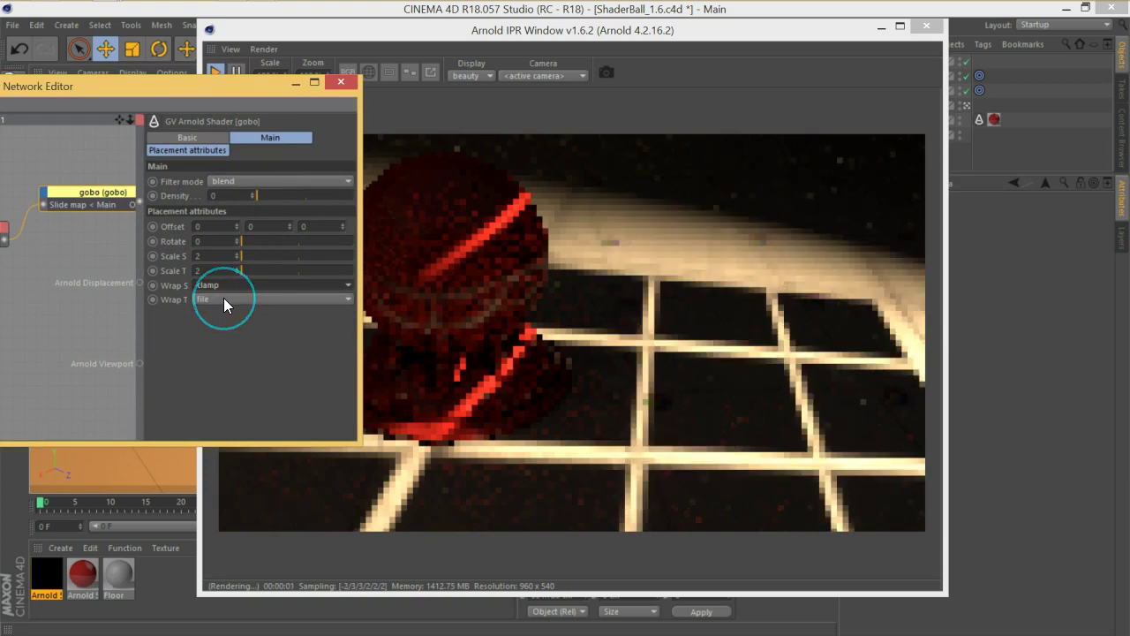
click(224, 299)
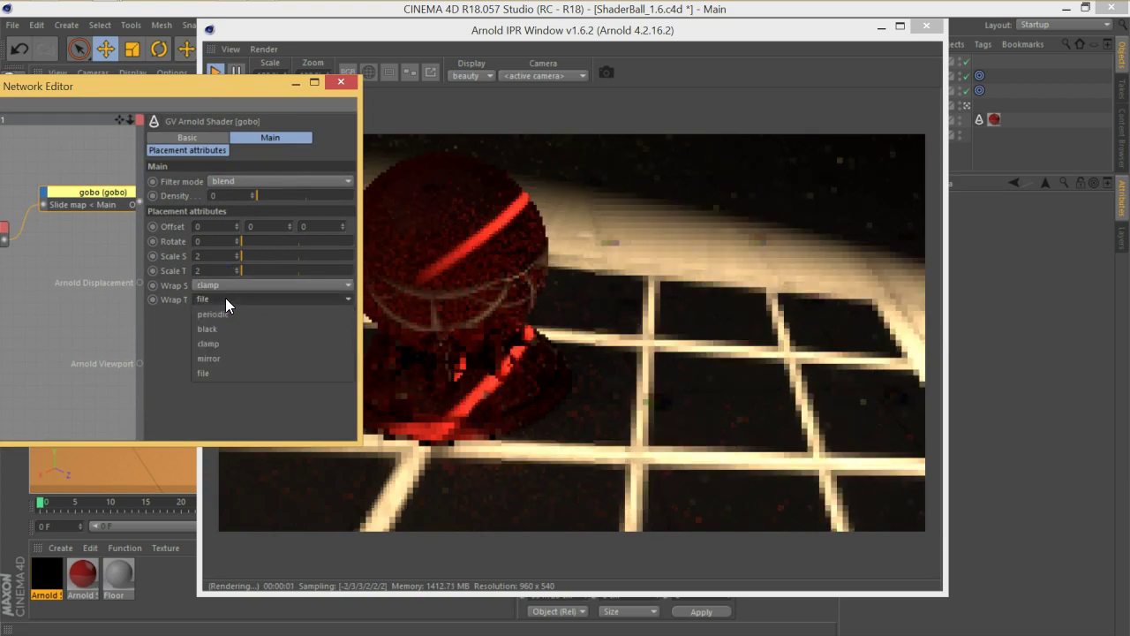
click(222, 344)
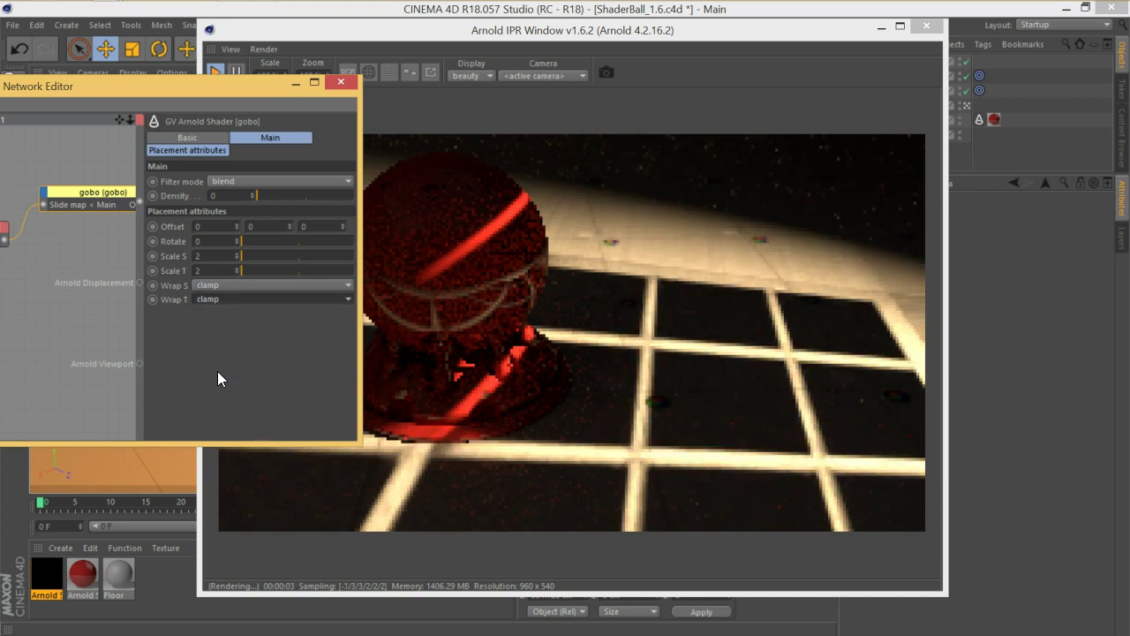
Step: Reset the gobo's third offset to 0 and set Wrap S and Wrap T to file
mouse_move(228, 93)
mouse_down()
mouse_move(105, 109)
mouse_move(353, 94)
mouse_up()
mouse_move(351, 227)
mouse_down()
mouse_move(347, 196)
mouse_move(351, 230)
mouse_move(403, 227)
mouse_up()
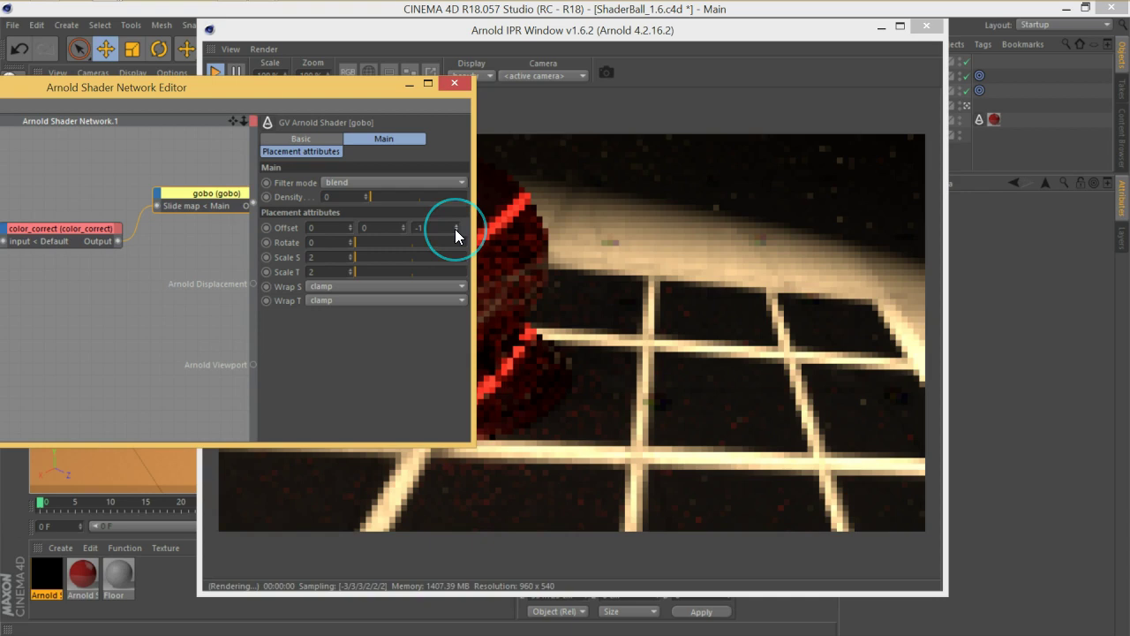
drag(378, 303, 362, 296)
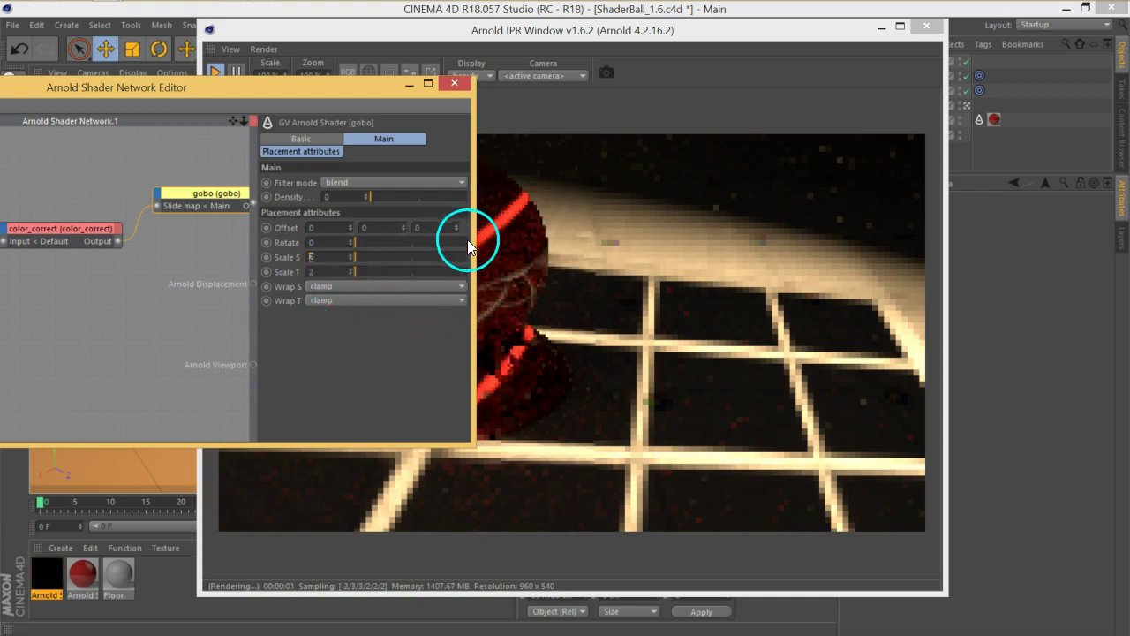
click(341, 287)
click(338, 358)
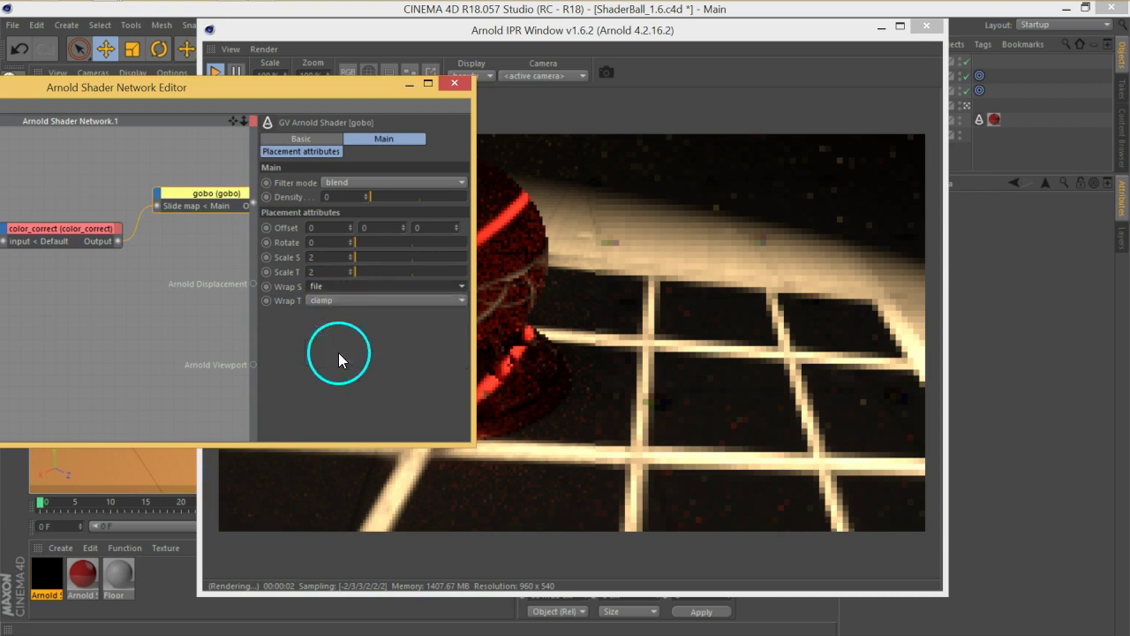
click(309, 300)
click(334, 372)
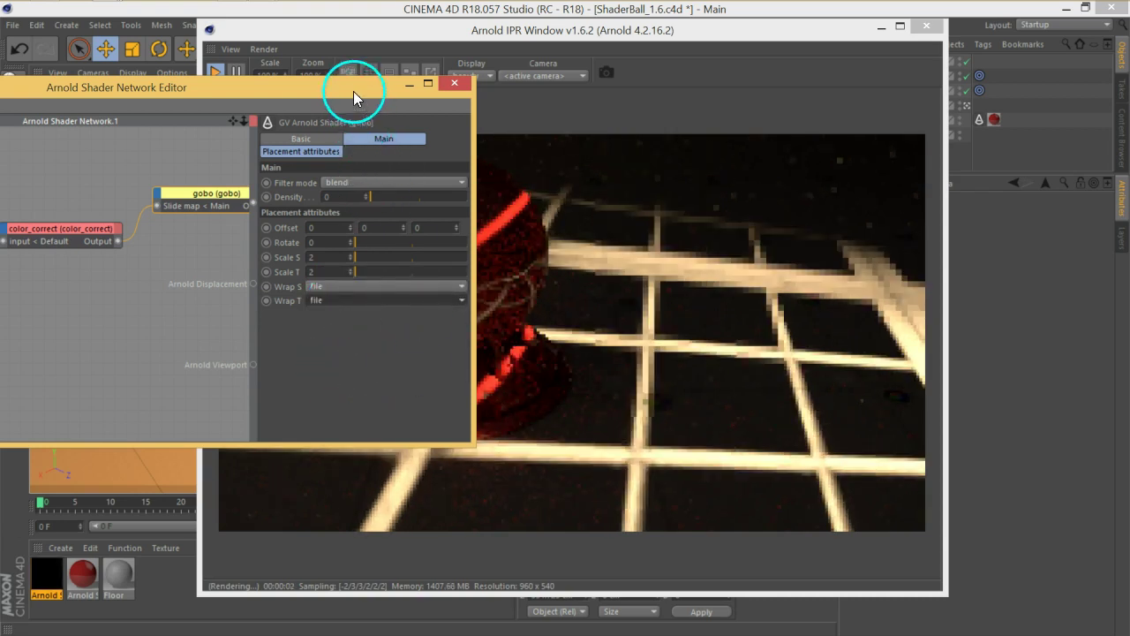
Step: Move the Shader Network Editor aside and close it
drag(353, 91, 259, 104)
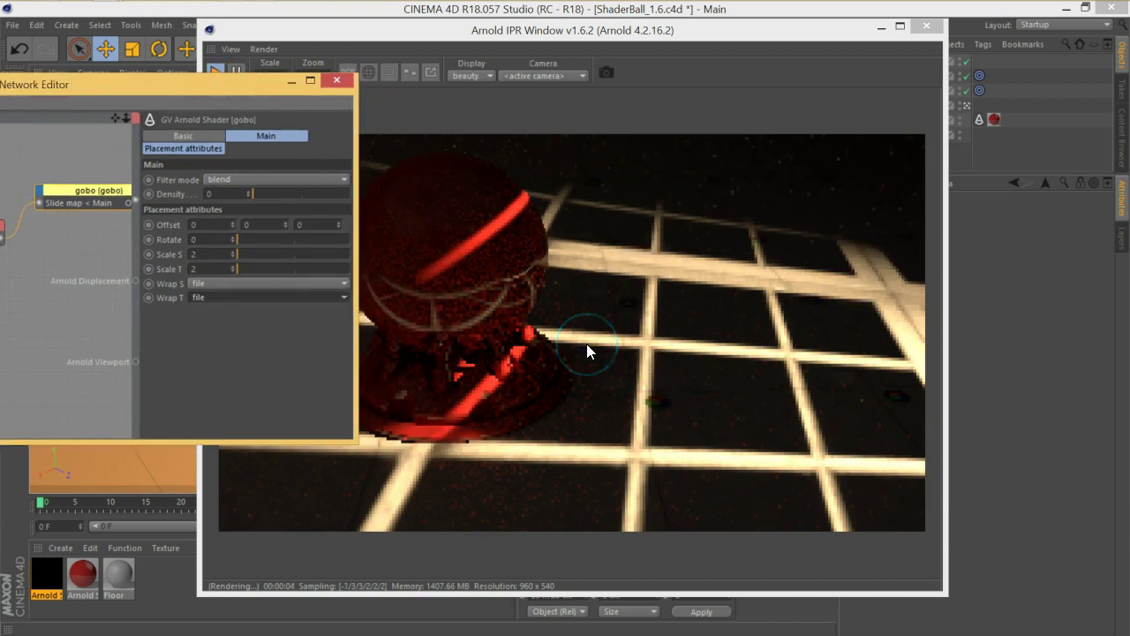
drag(254, 88, 387, 93)
click(468, 84)
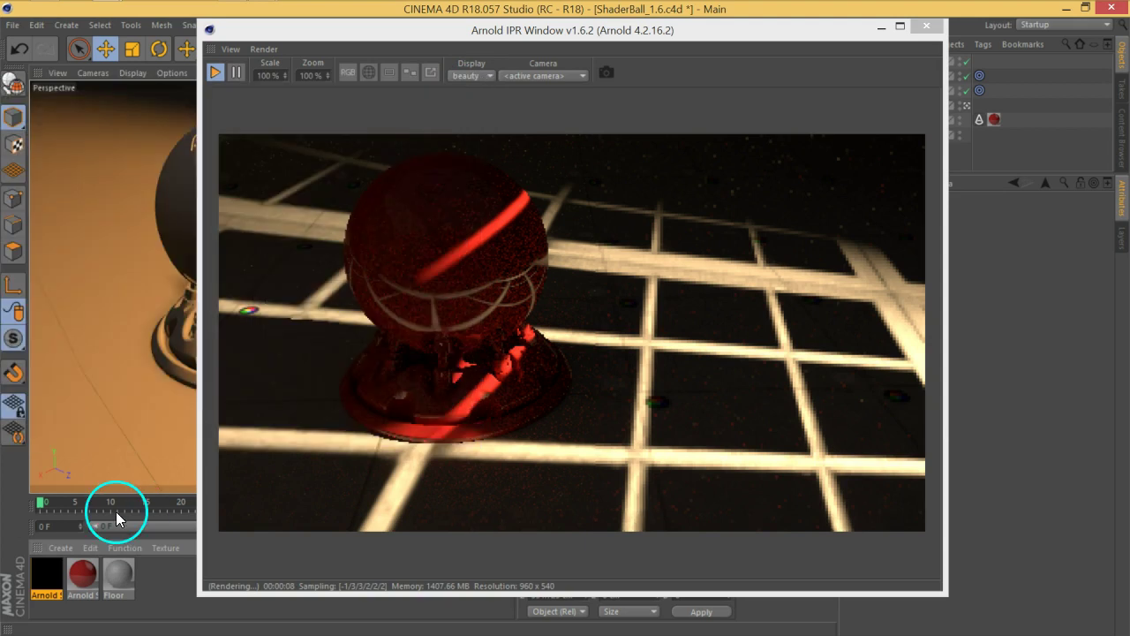
Step: Create an Arnold > Volume > Atmosphere > atmospheric_scattering material, then reposition the IPR window
click(58, 547)
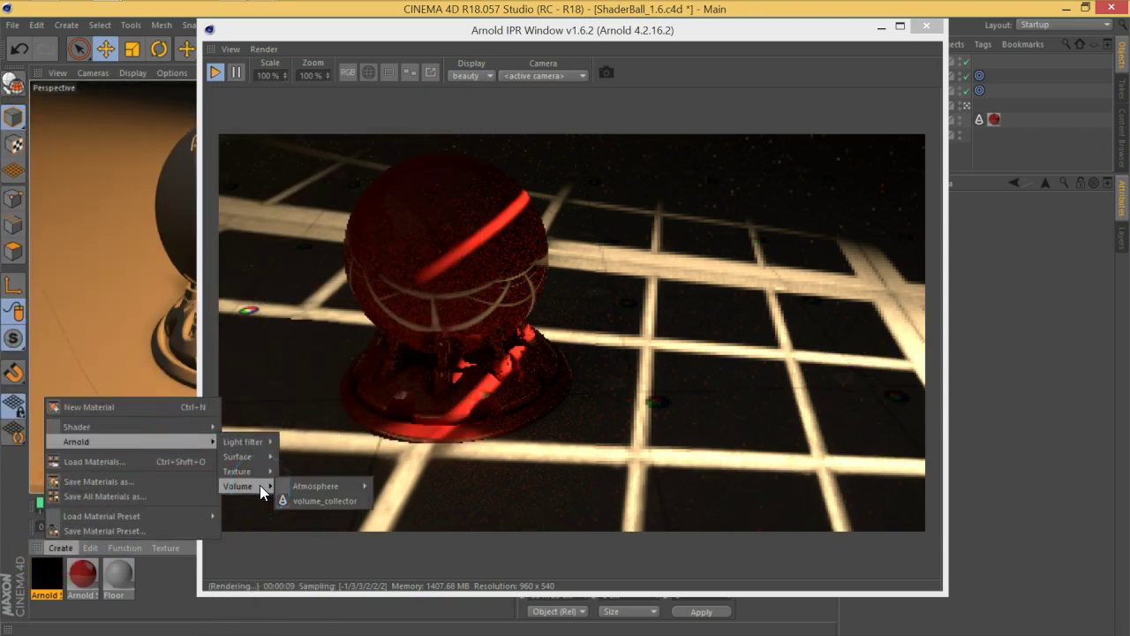
mouse_move(238, 485)
click(329, 493)
drag(330, 495, 414, 496)
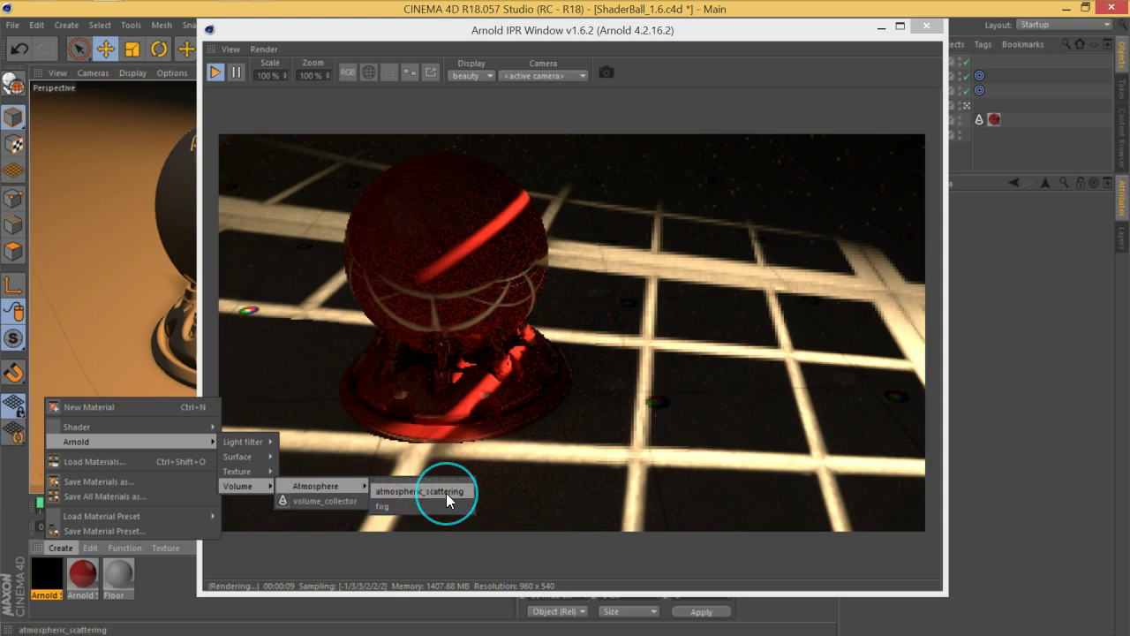
click(446, 493)
drag(451, 492, 550, 380)
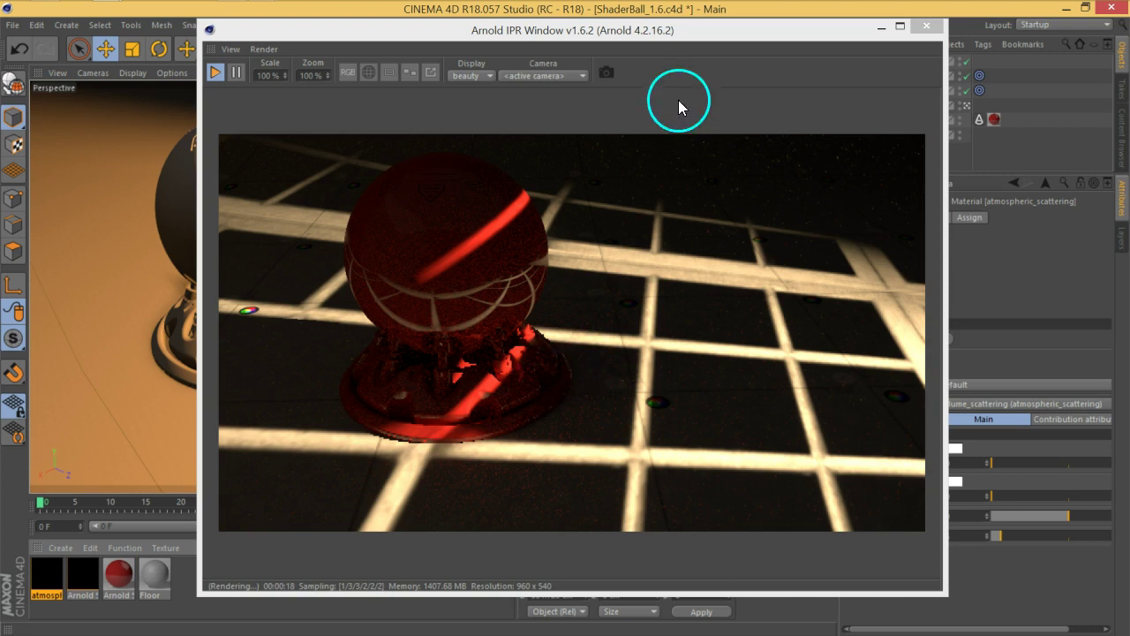
mouse_move(676, 30)
mouse_down()
mouse_move(555, 31)
mouse_move(656, 40)
mouse_up()
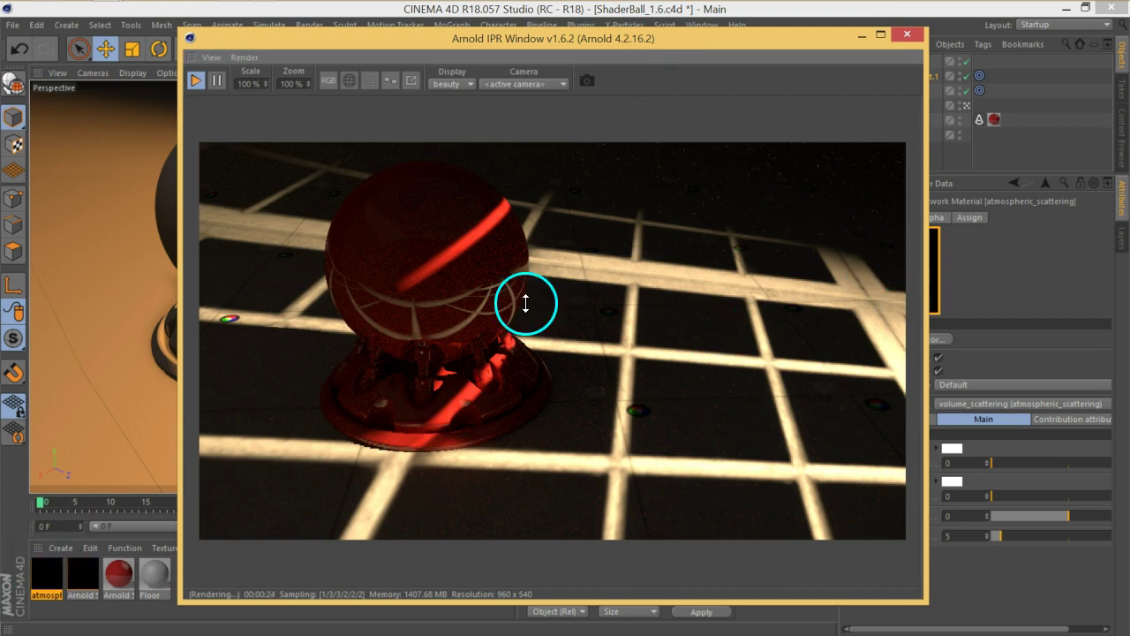
drag(311, 40, 339, 71)
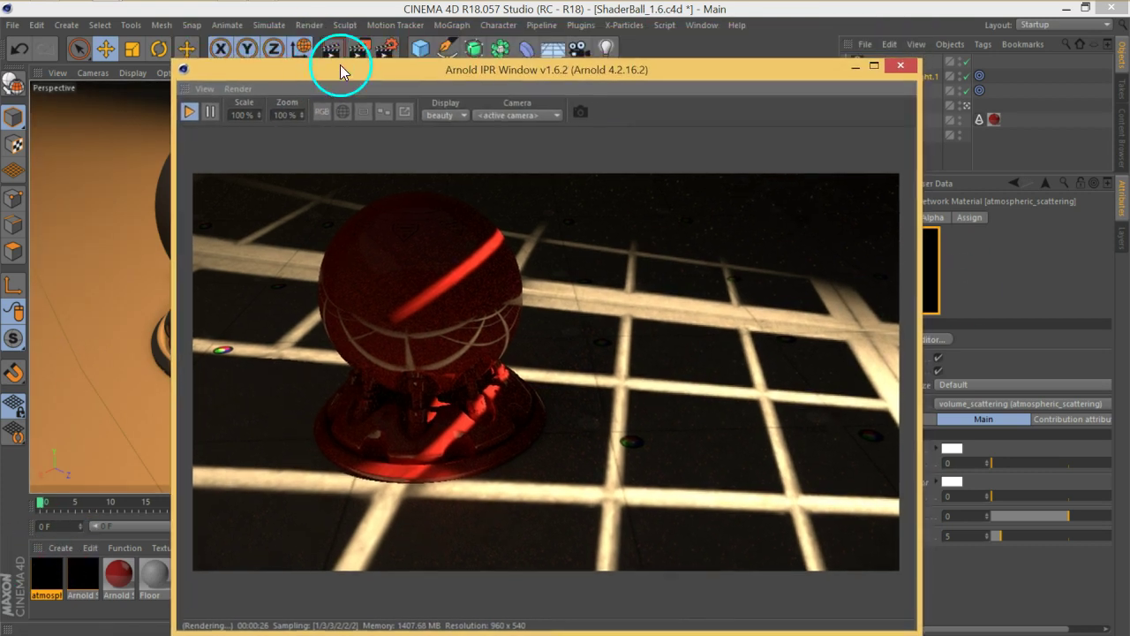
Step: In Render Settings, drop atmospheric_scattering into the Environment Atmosphere field, then reposition the render preview
click(384, 56)
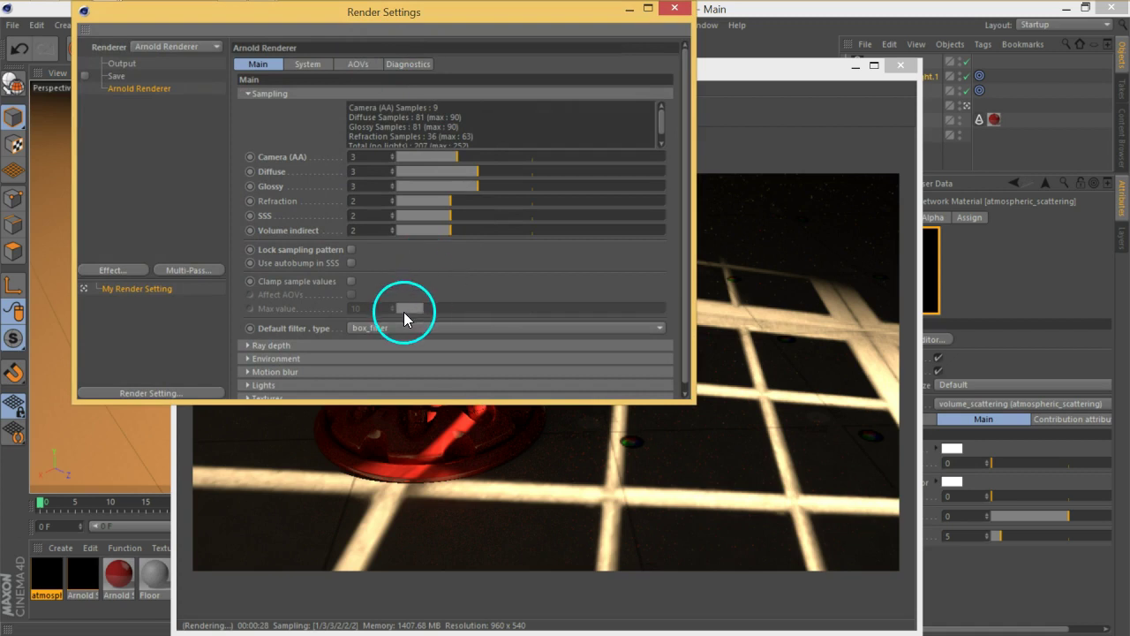
scroll(408, 300, down, 1)
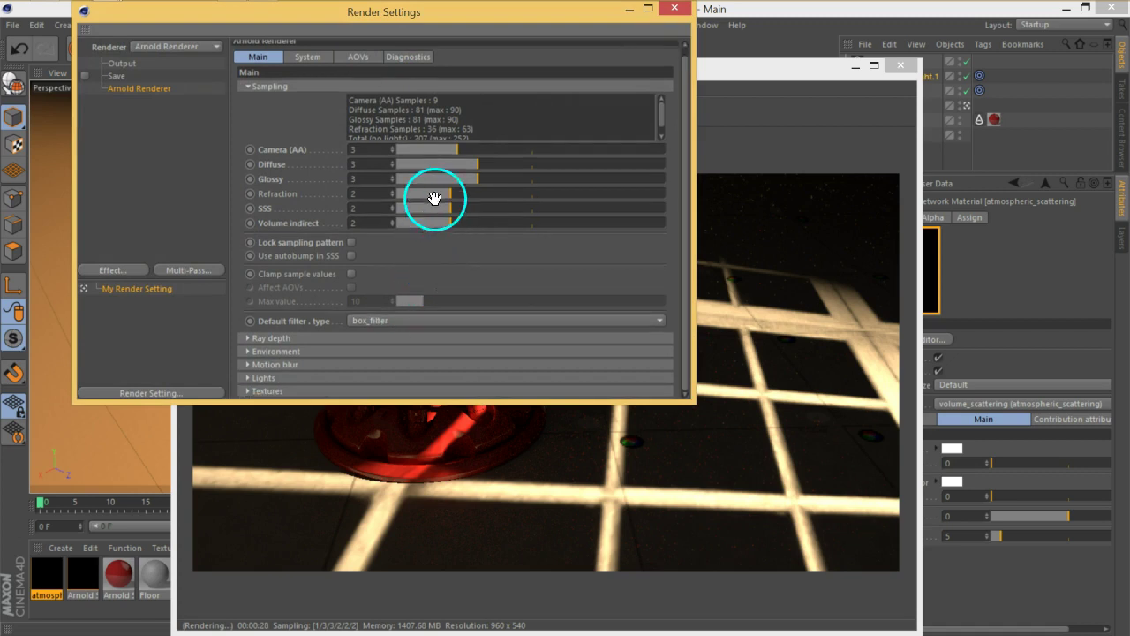
click(279, 353)
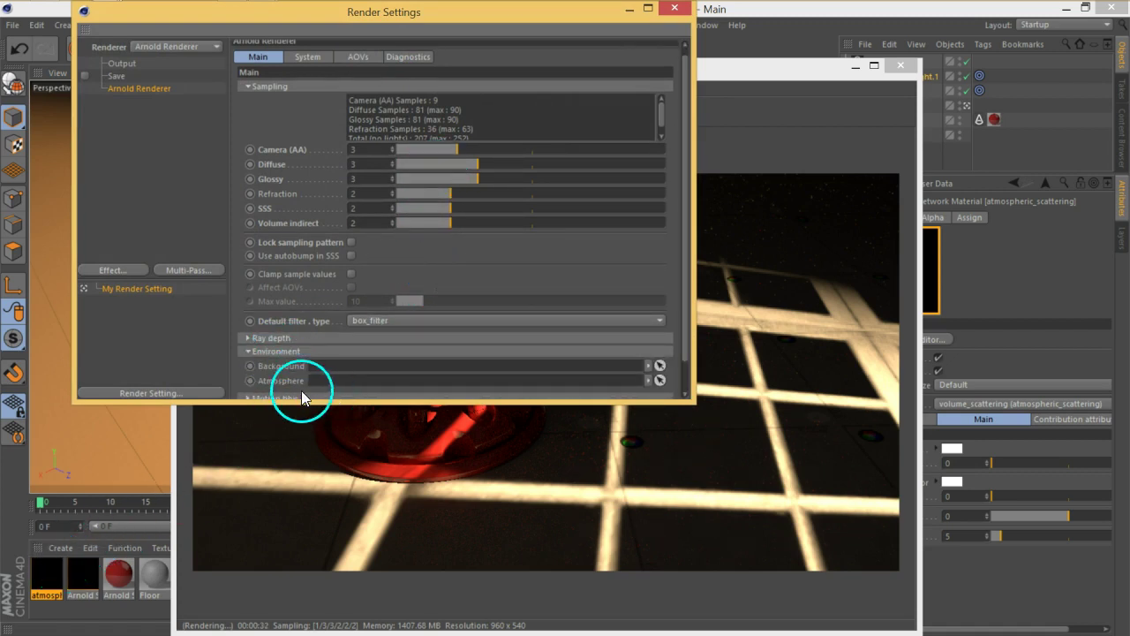
drag(51, 579, 341, 379)
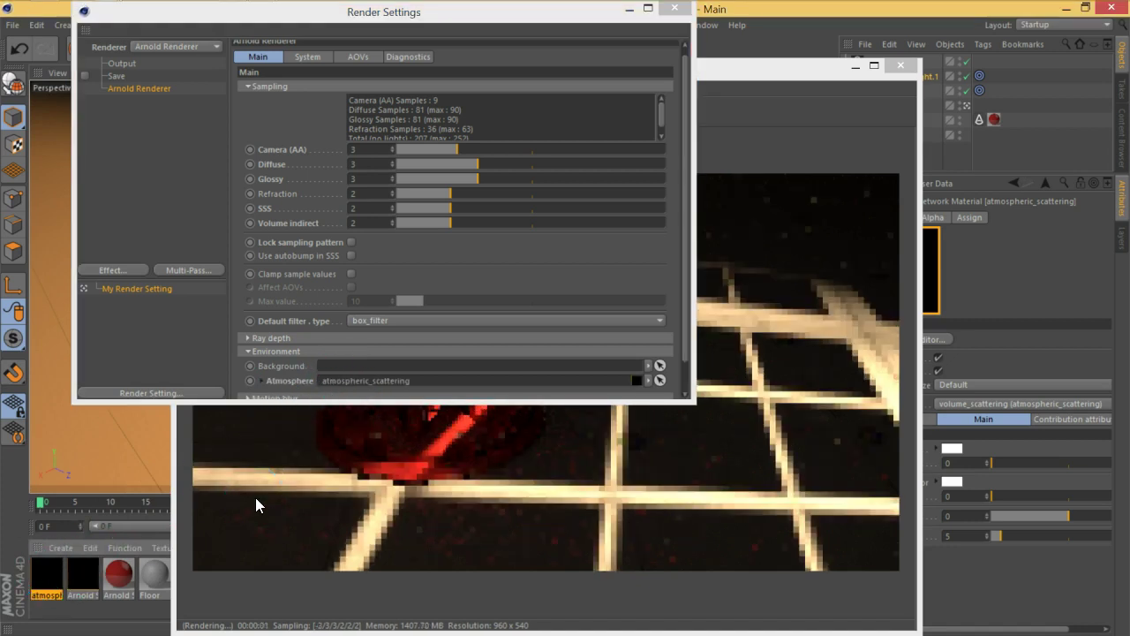
click(675, 8)
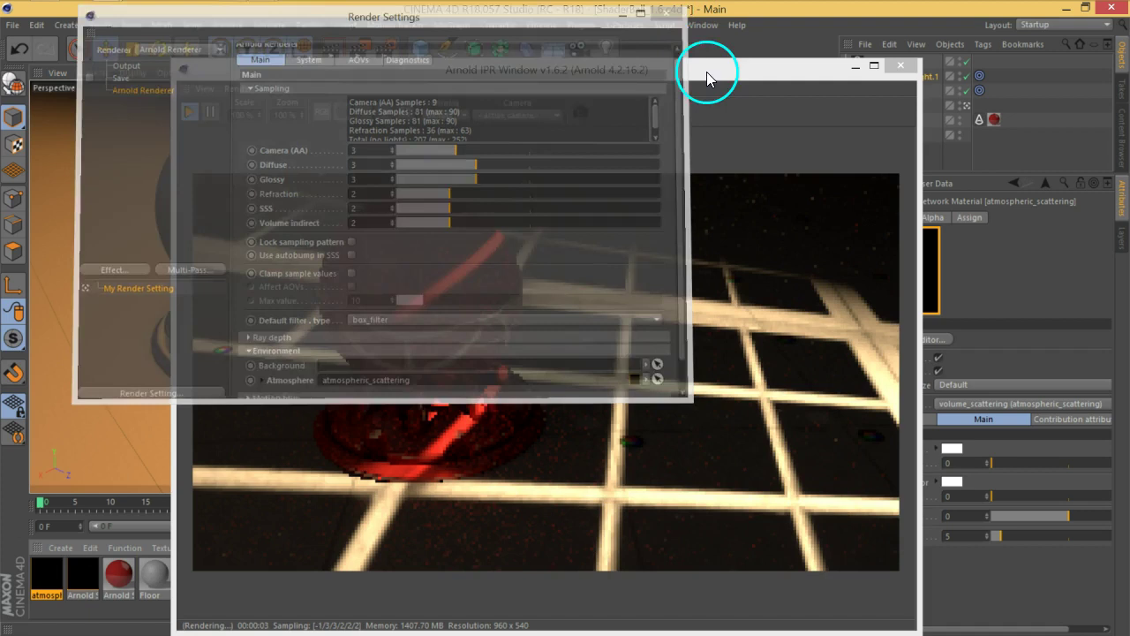
drag(706, 72, 580, 35)
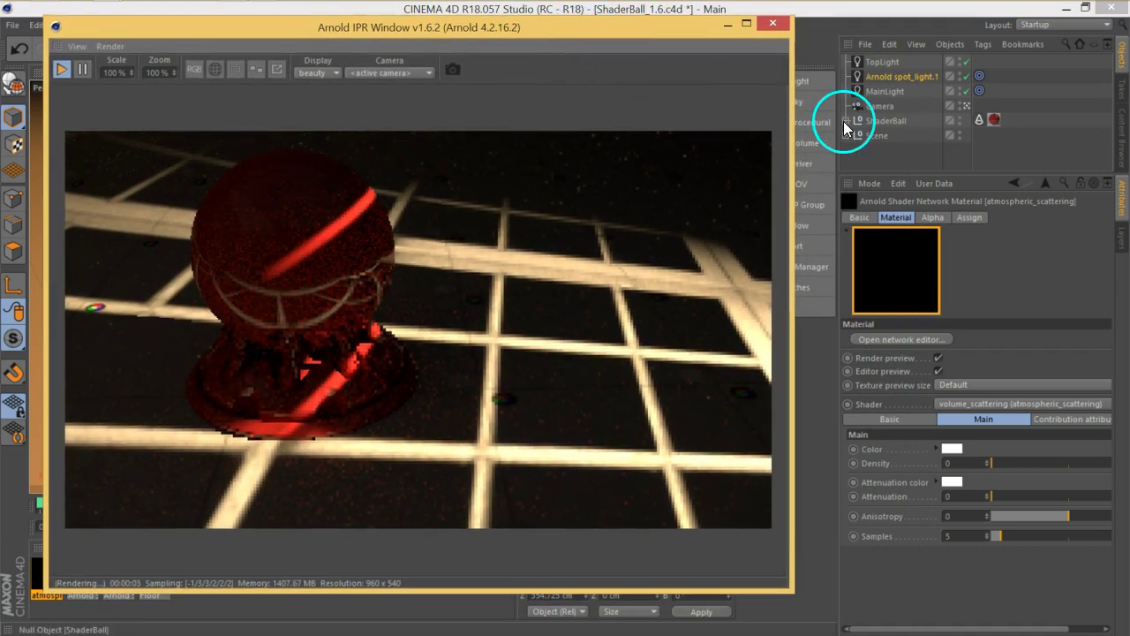
click(877, 76)
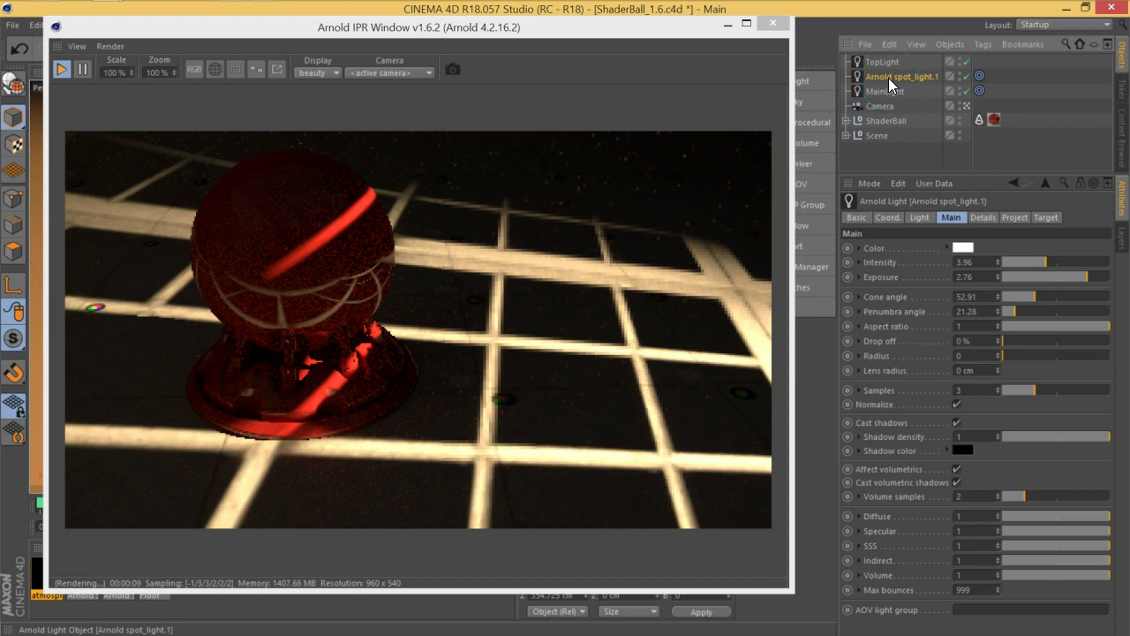
drag(894, 77, 890, 91)
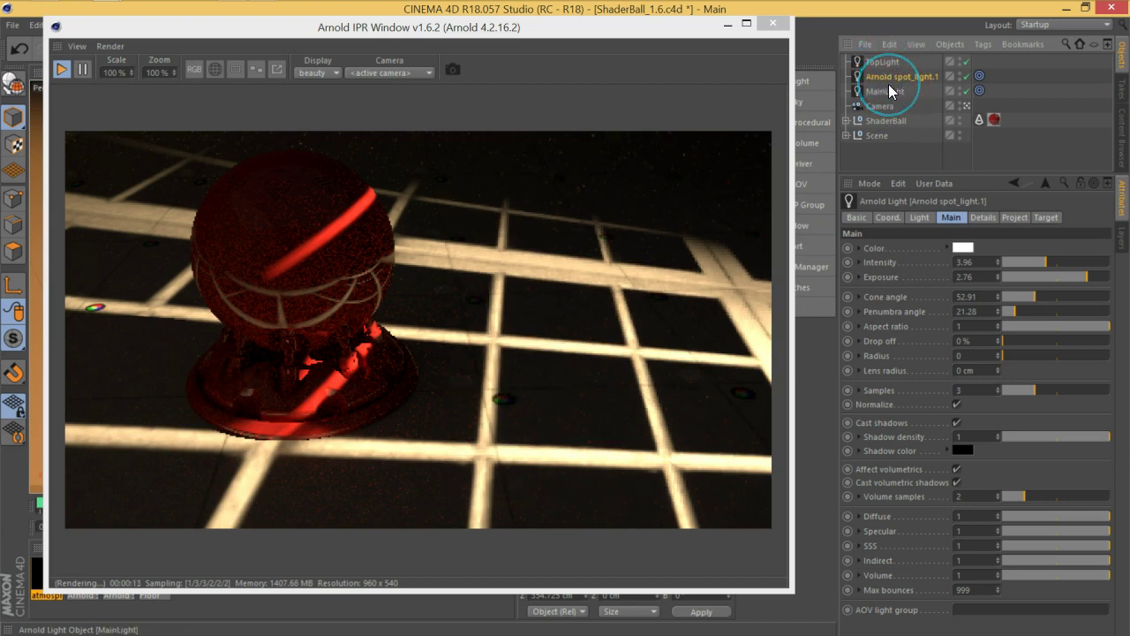
drag(884, 85, 886, 92)
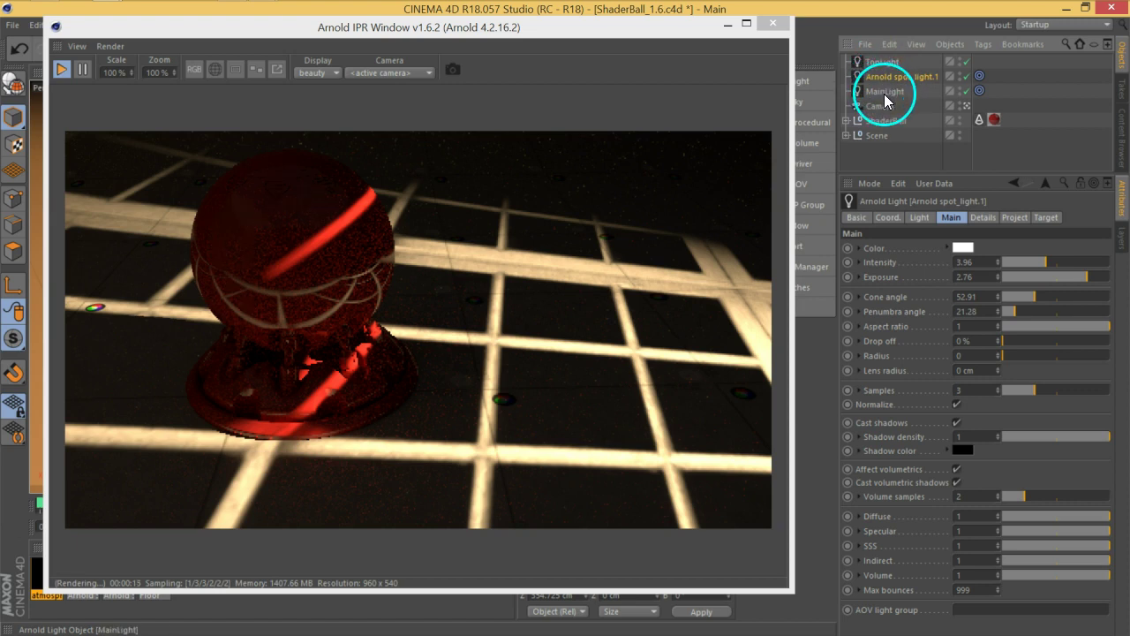
click(884, 93)
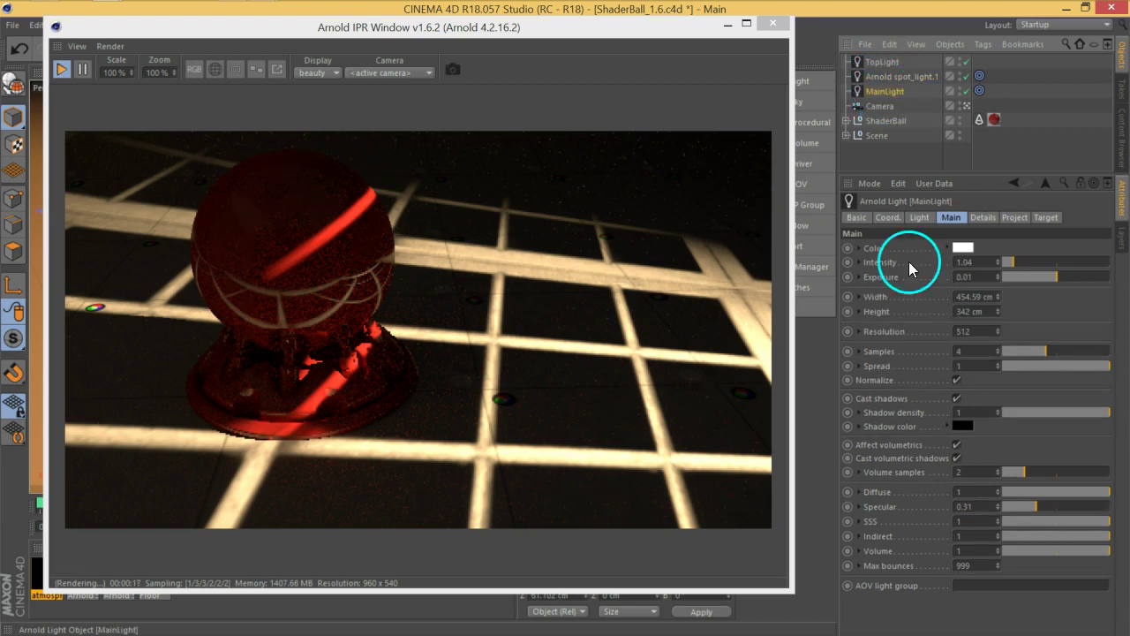
click(871, 454)
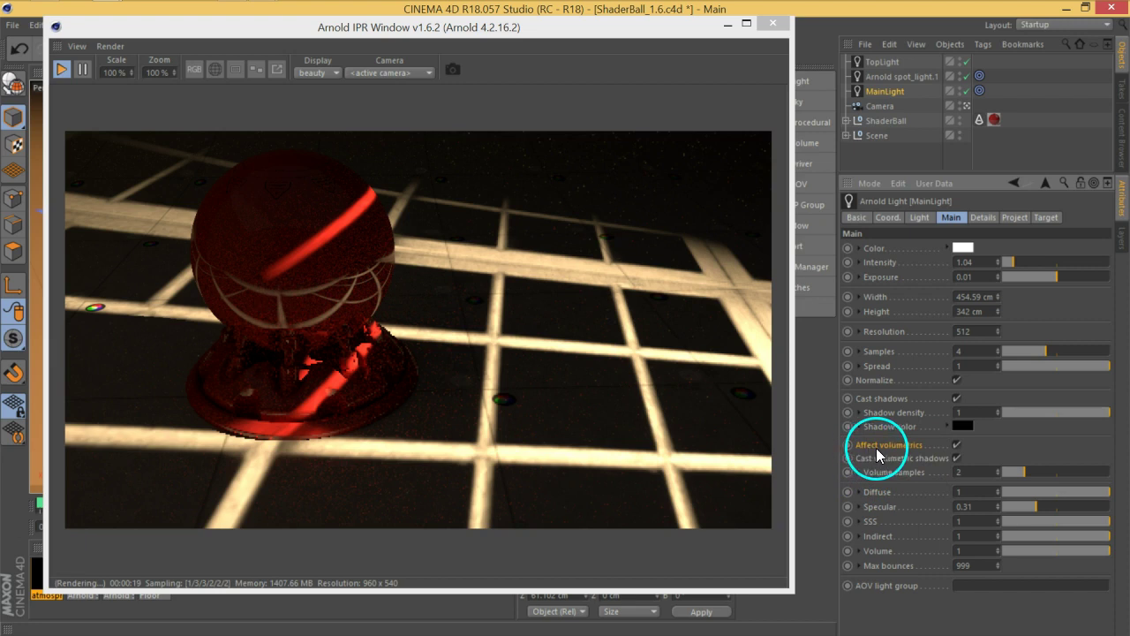
click(883, 61)
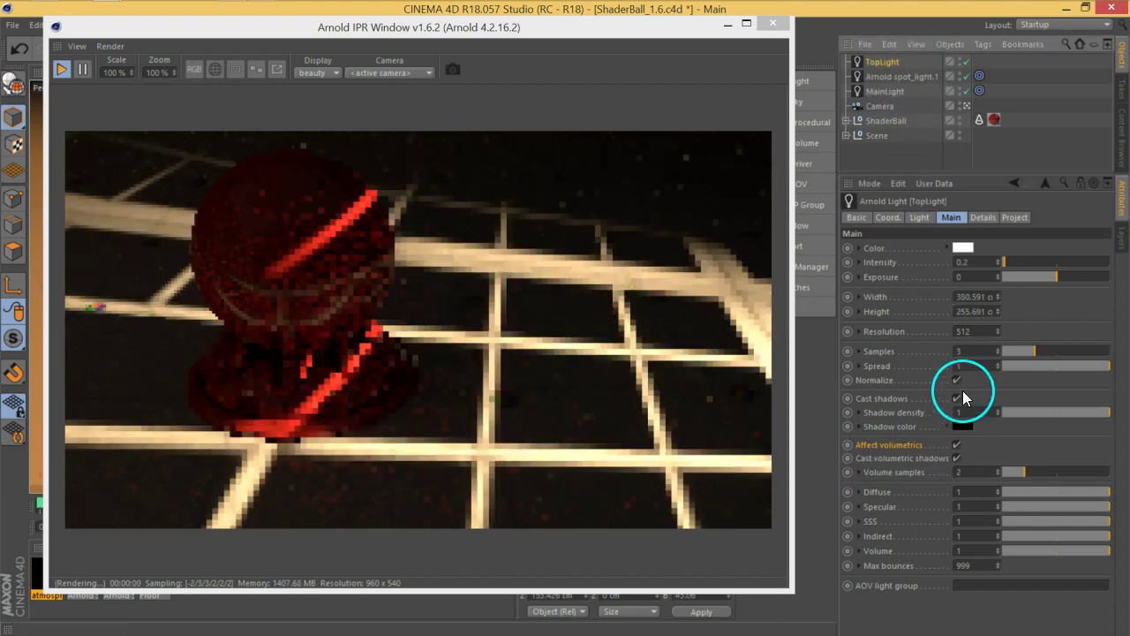
click(894, 77)
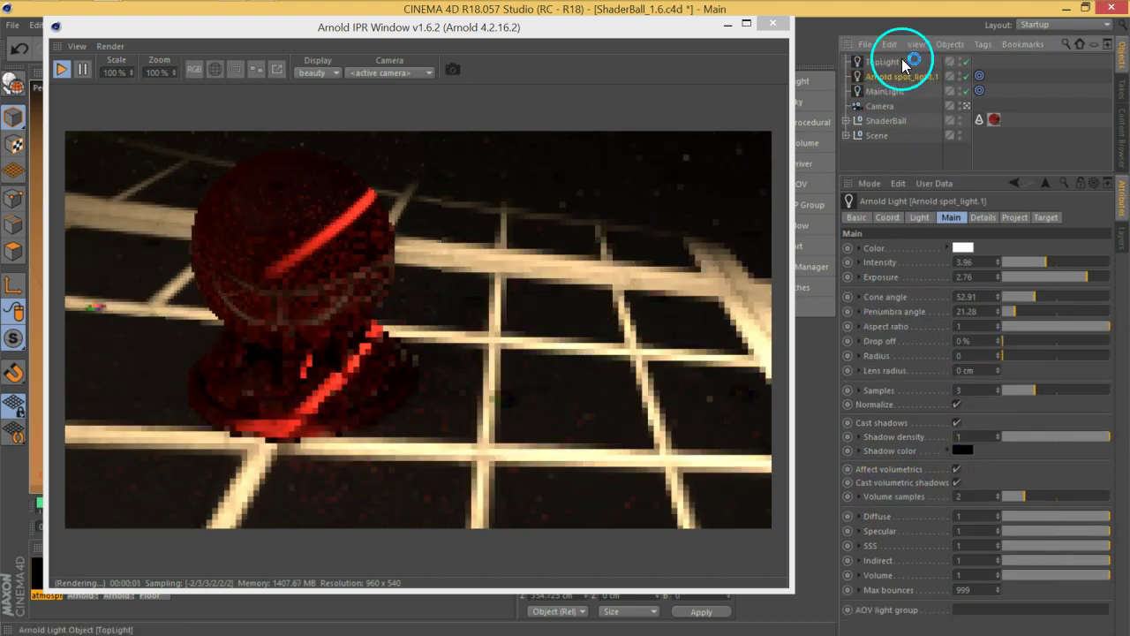
click(40, 562)
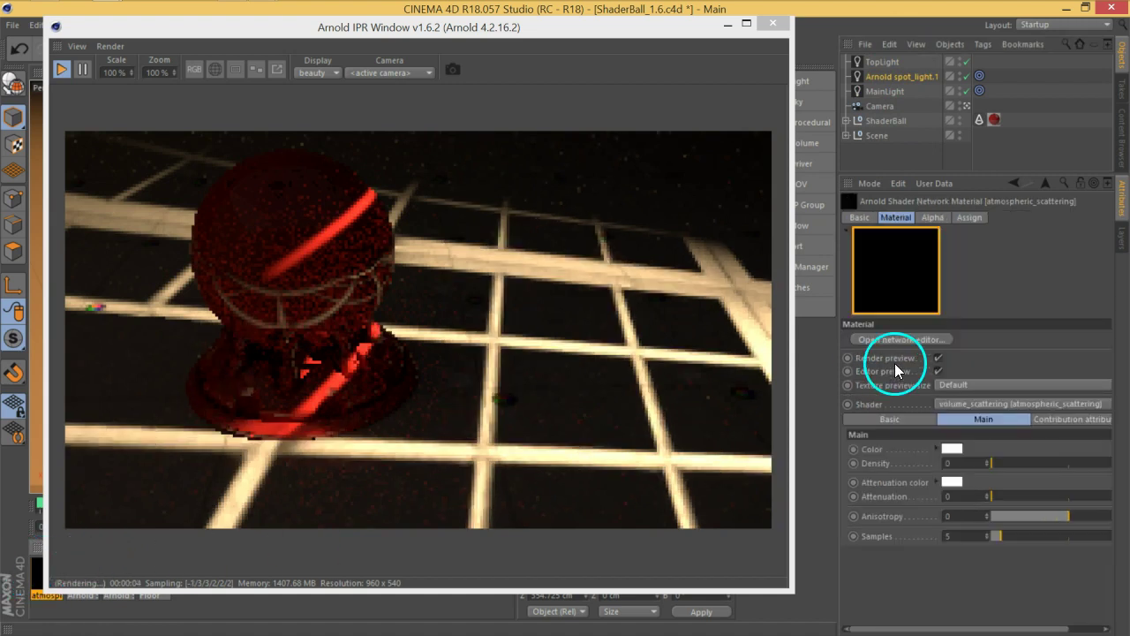
Step: Try atmospheric_scattering Density at 0.13, settle on 0.07, and check the Contribution settings
drag(1007, 466, 1012, 462)
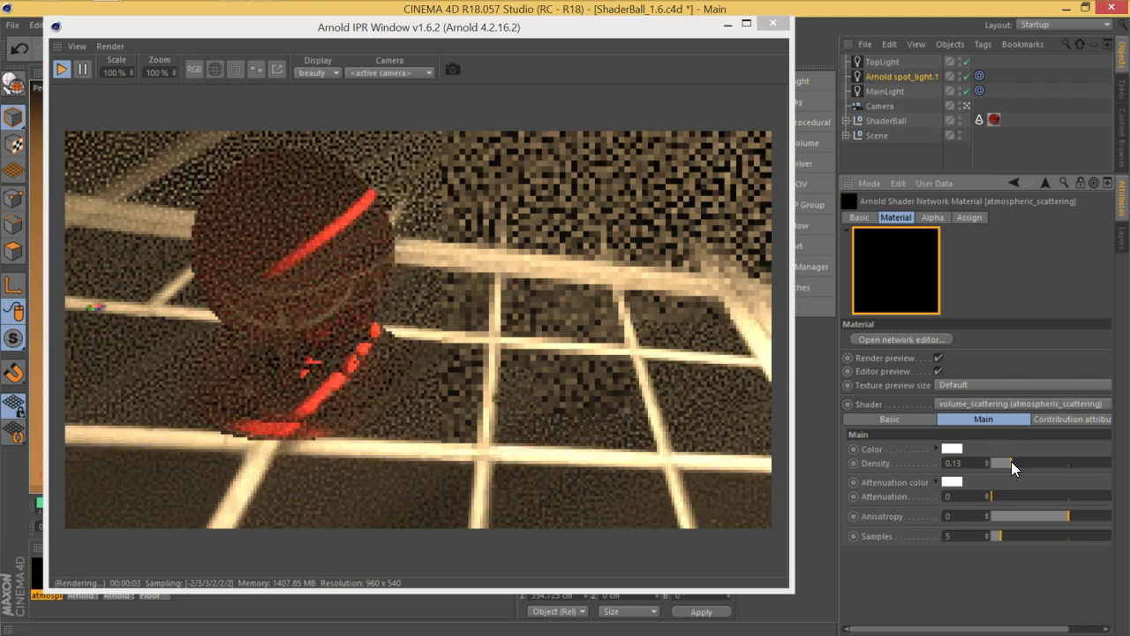
click(1032, 484)
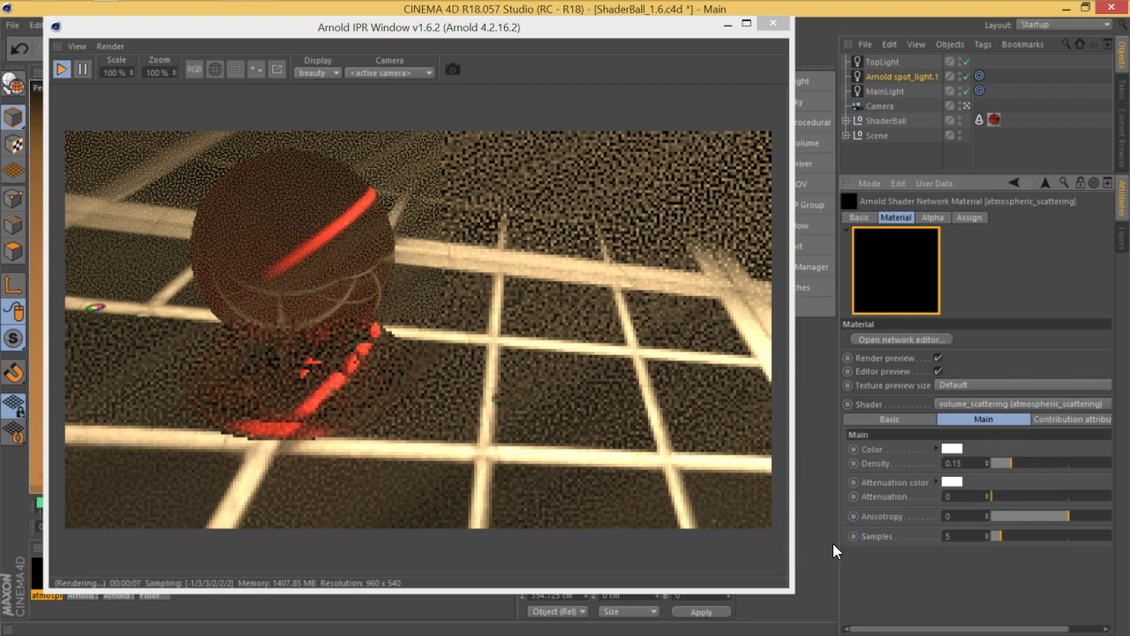
click(318, 282)
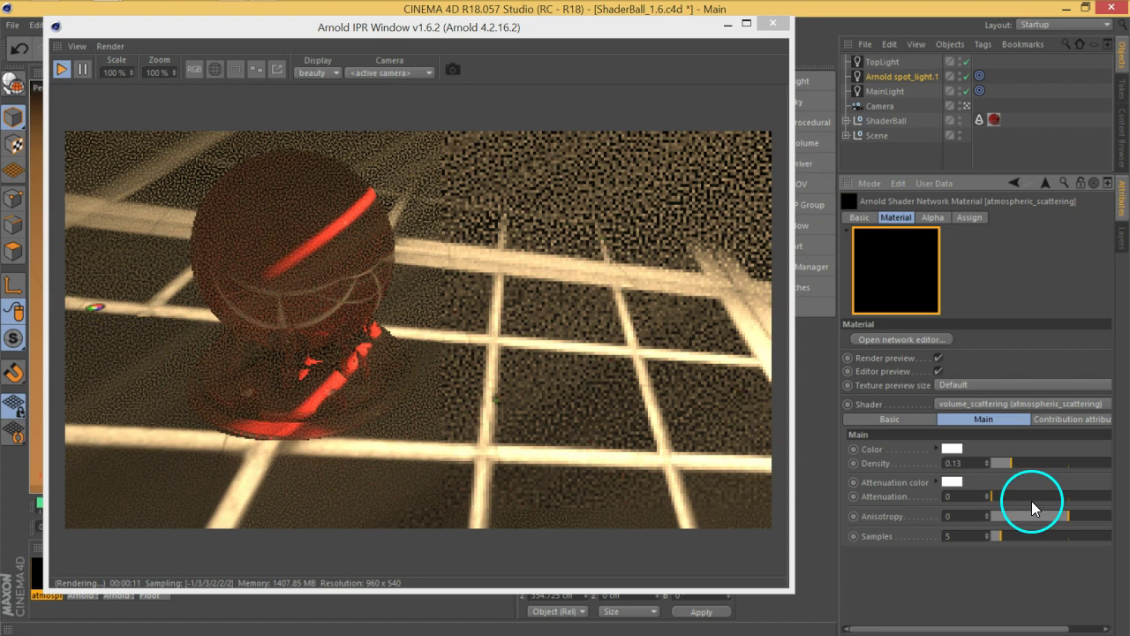
drag(1002, 464, 1003, 464)
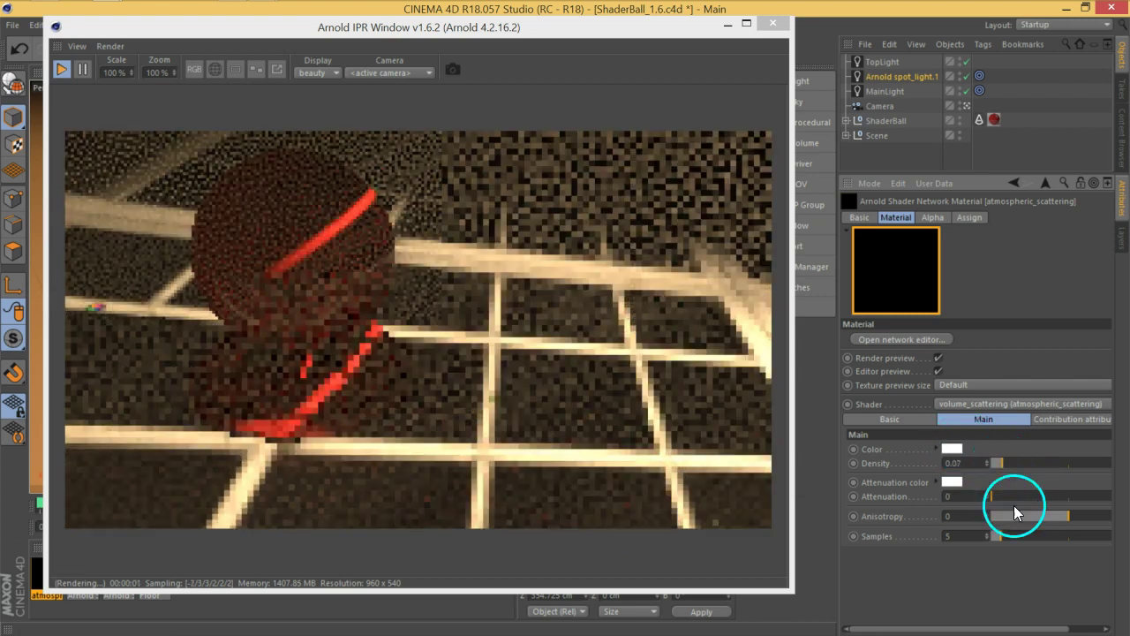
click(1051, 421)
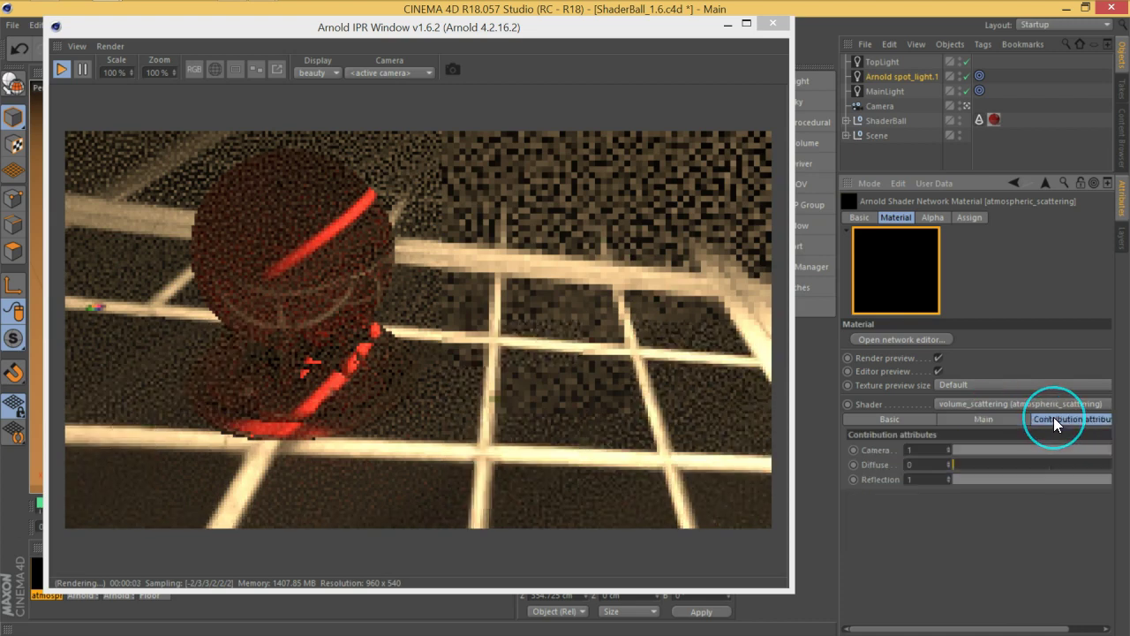
click(1003, 422)
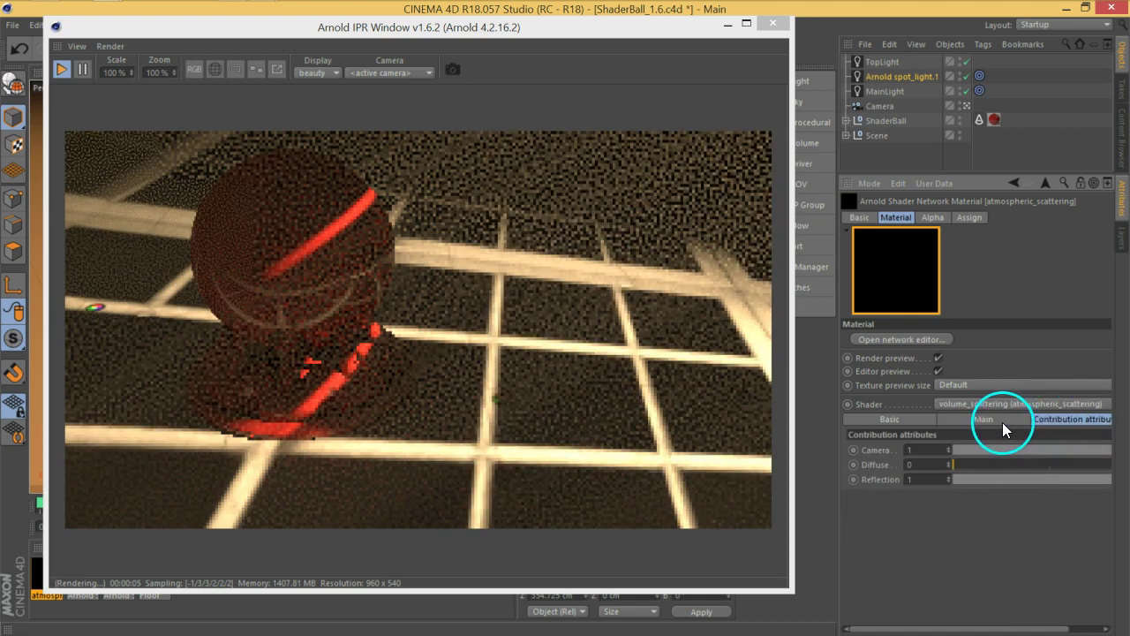
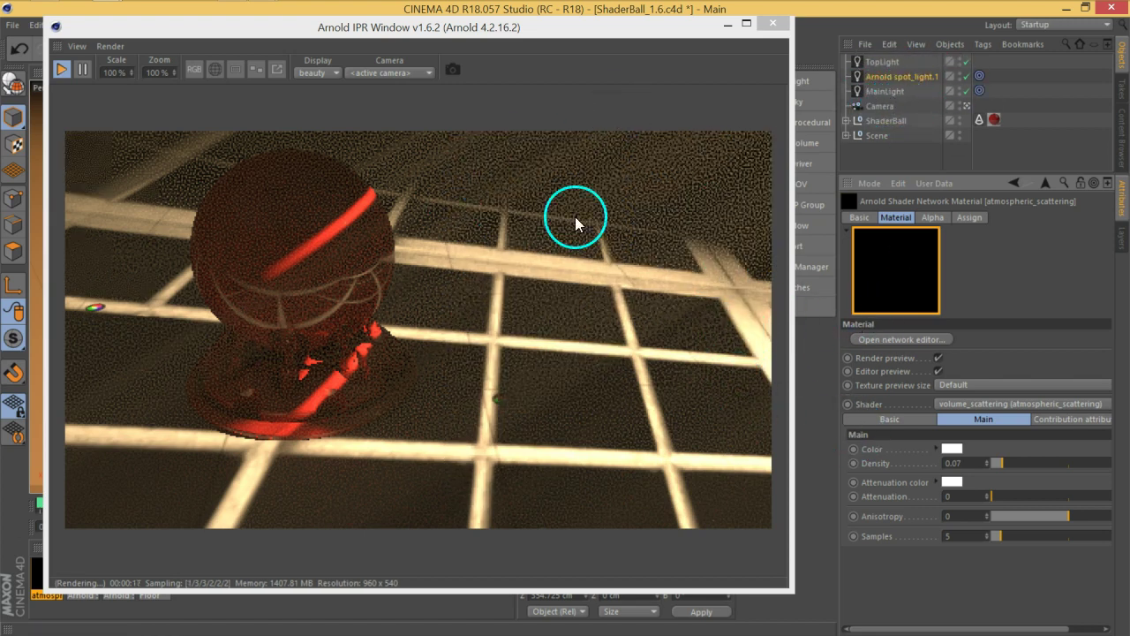
Step: Move the live render aside and orbit and zoom the Perspective view to the spot light
mouse_move(543, 34)
mouse_down()
mouse_move(1110, 139)
mouse_move(1108, 162)
mouse_up()
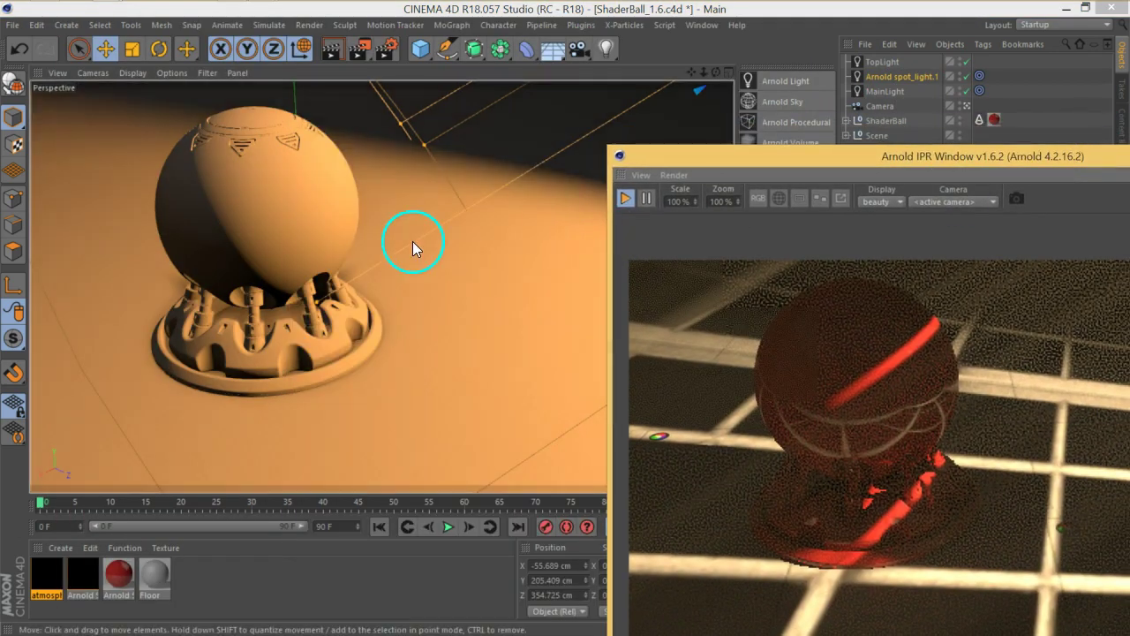
mouse_move(486, 241)
alt+mouse_down()
mouse_move(550, 197)
mouse_move(346, 297)
mouse_move(391, 260)
alt+mouse_up()
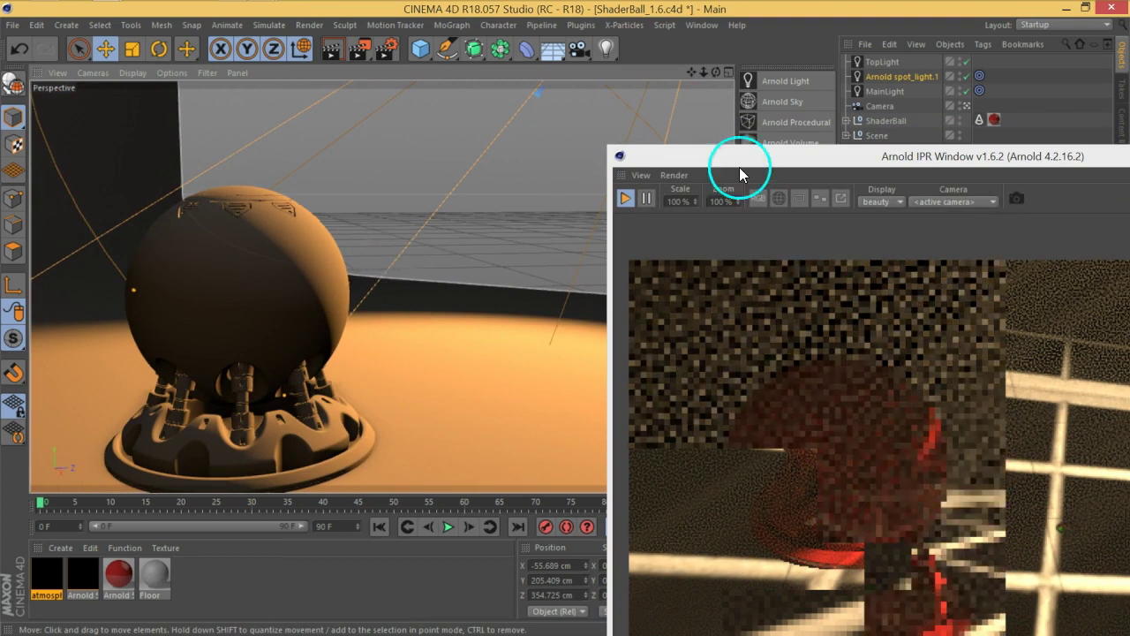
scroll(512, 249, down, 3)
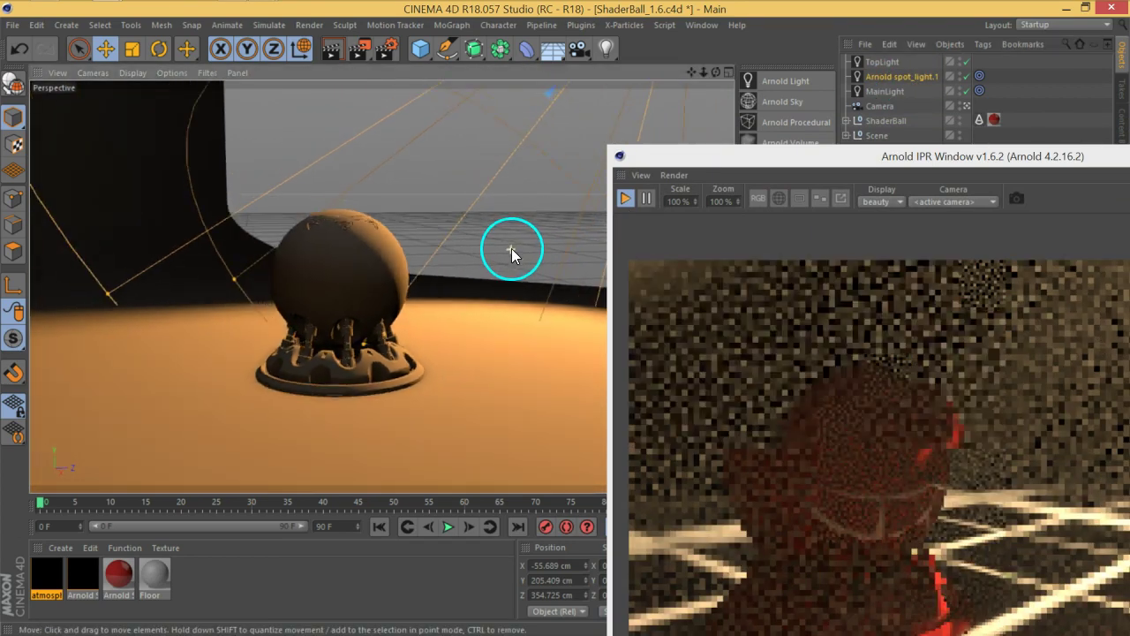
scroll(511, 248, down, 3)
mouse_move(566, 178)
alt+mouse_down()
mouse_move(336, 320)
mouse_move(481, 196)
alt+mouse_up()
Step: Lower the Arnold spot light about 50 cm along Y, then bring the live render back
drag(478, 96, 494, 164)
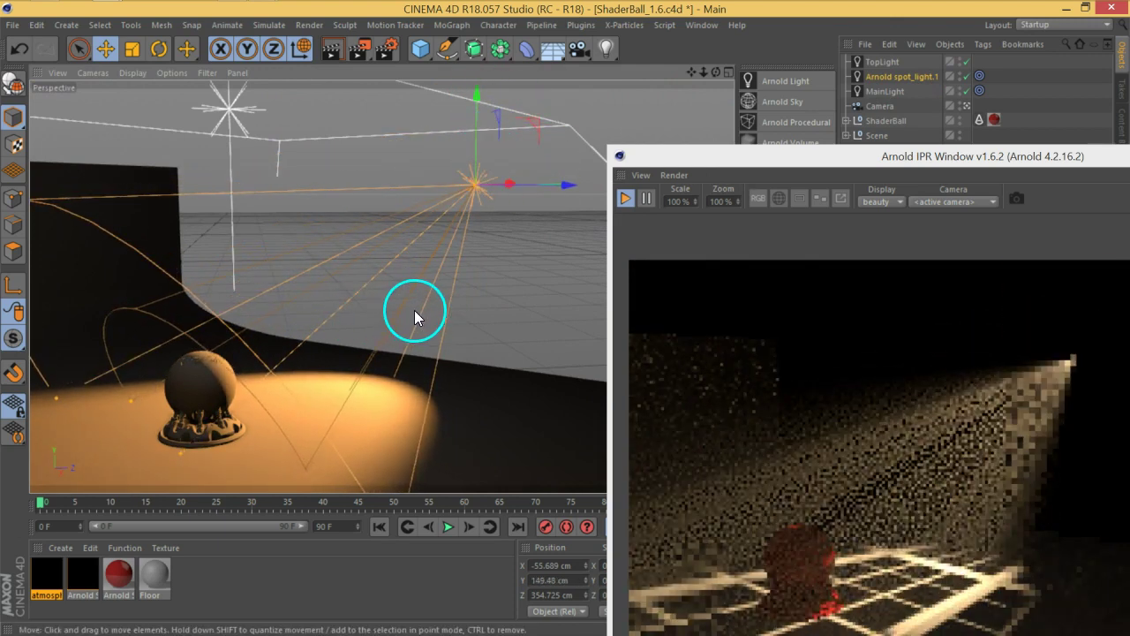
mouse_move(446, 305)
alt+mouse_down()
mouse_move(416, 286)
mouse_move(375, 322)
mouse_move(464, 266)
mouse_move(437, 238)
mouse_move(497, 259)
mouse_move(434, 298)
mouse_move(574, 231)
alt+mouse_up()
scroll(437, 238, up, 3)
scroll(442, 252, up, 1)
scroll(487, 215, up, 2)
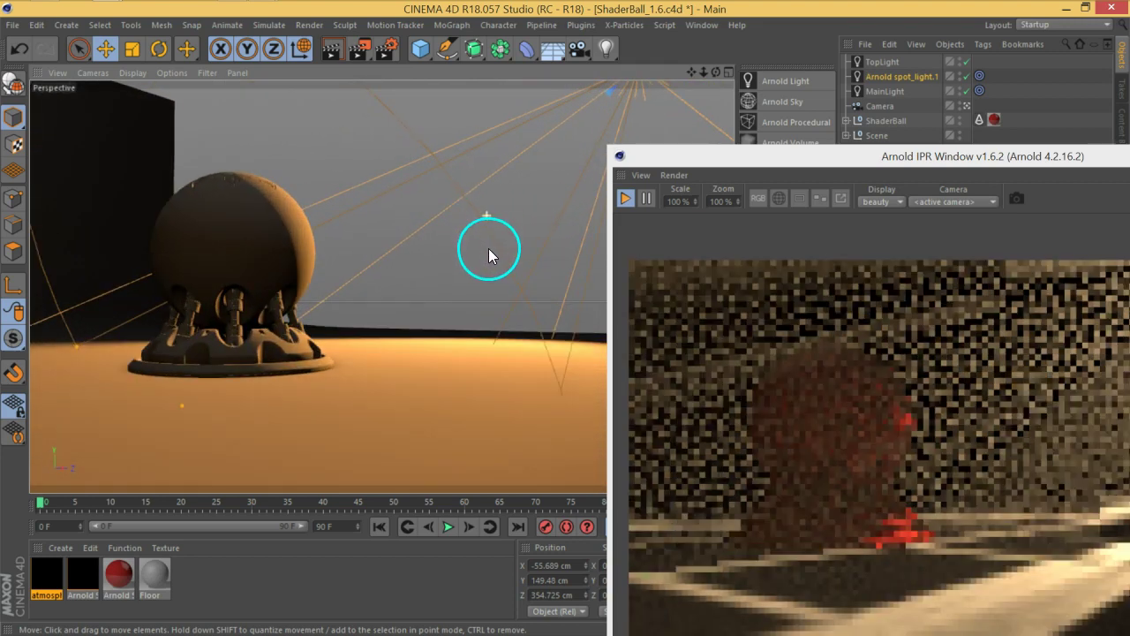
drag(944, 162, 502, 57)
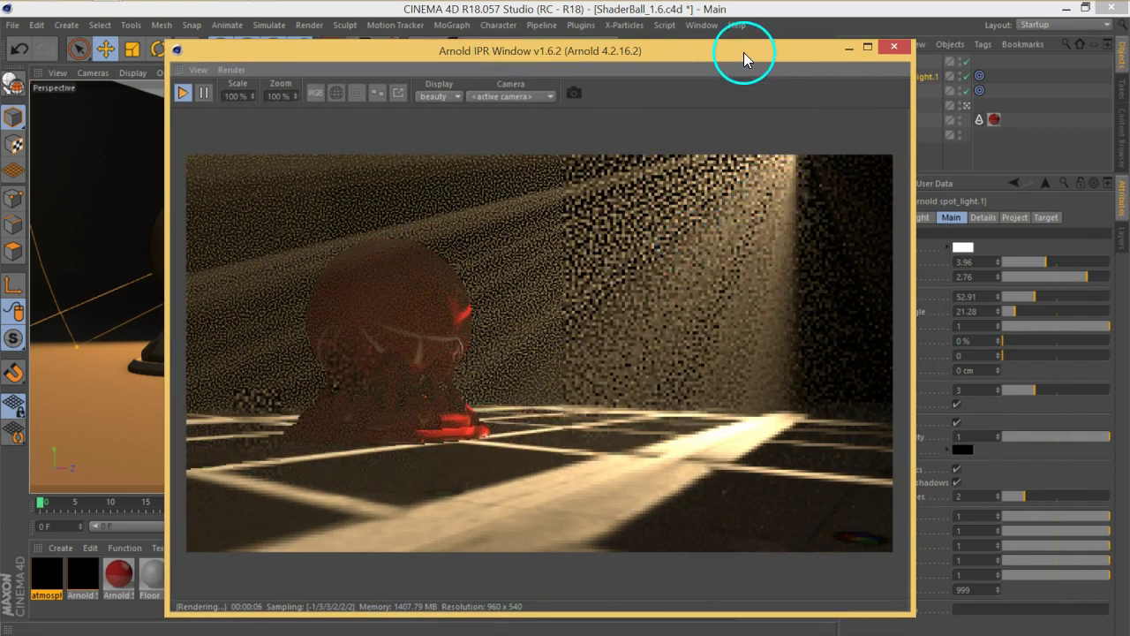
Step: Give Arnold spot_light.1 a Radius of 1.25 and a Lens radius of 14 cm
drag(750, 49, 591, 37)
click(580, 25)
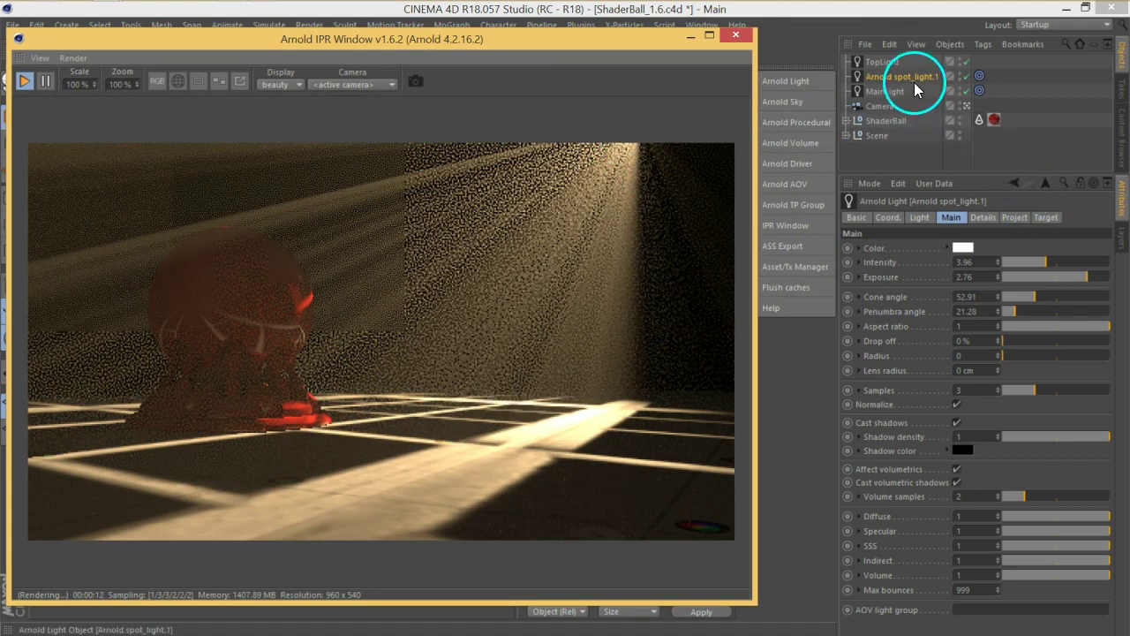
click(912, 80)
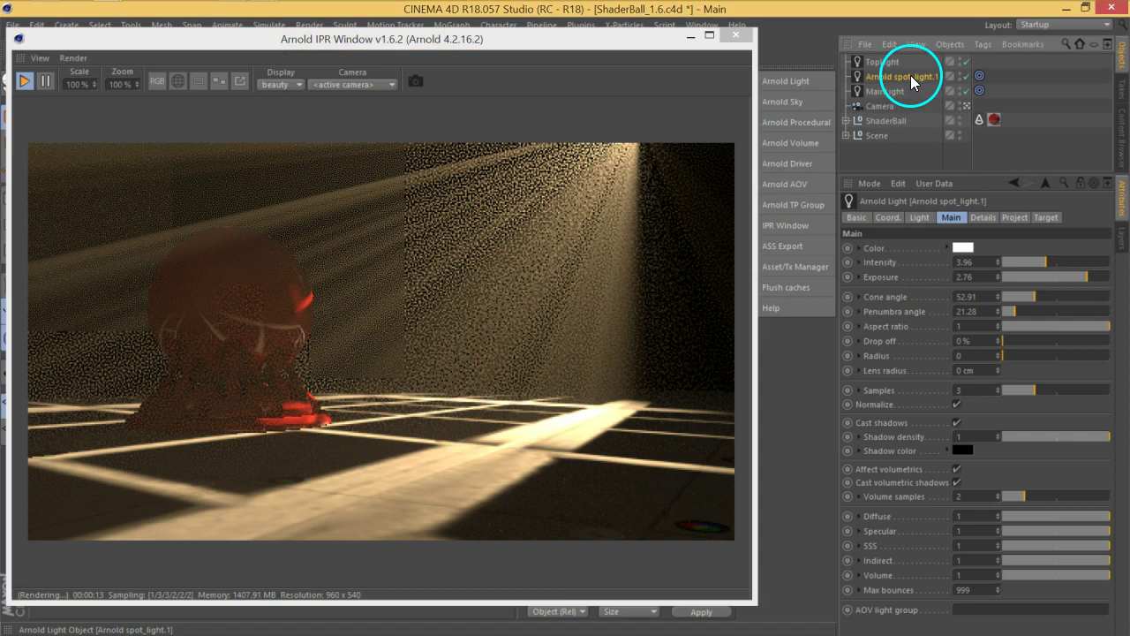
click(887, 362)
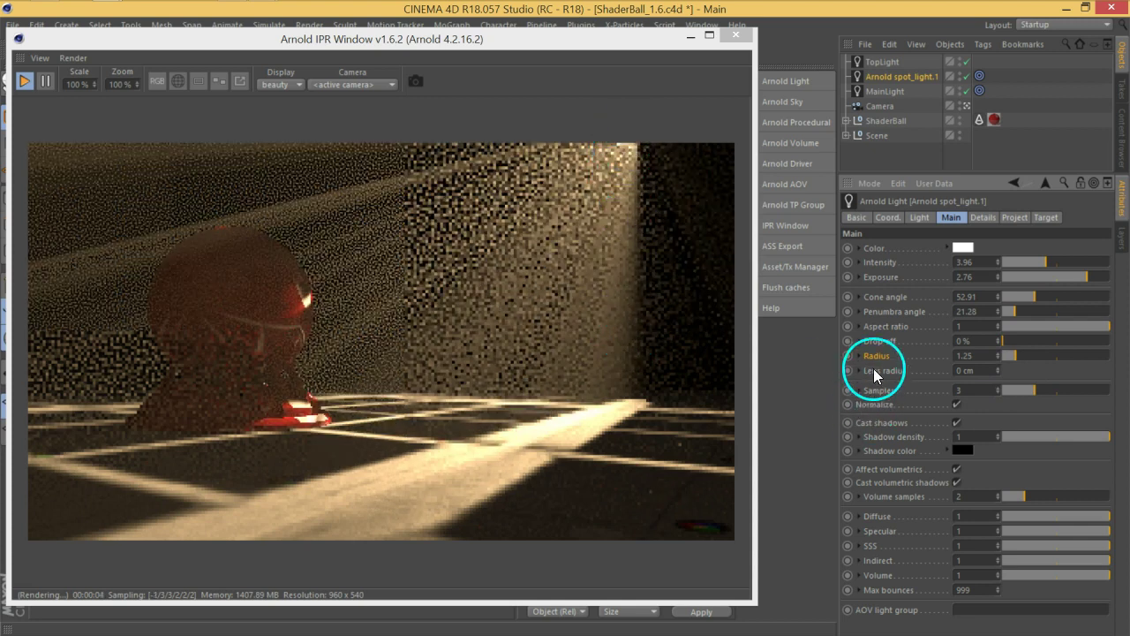
drag(995, 347, 995, 354)
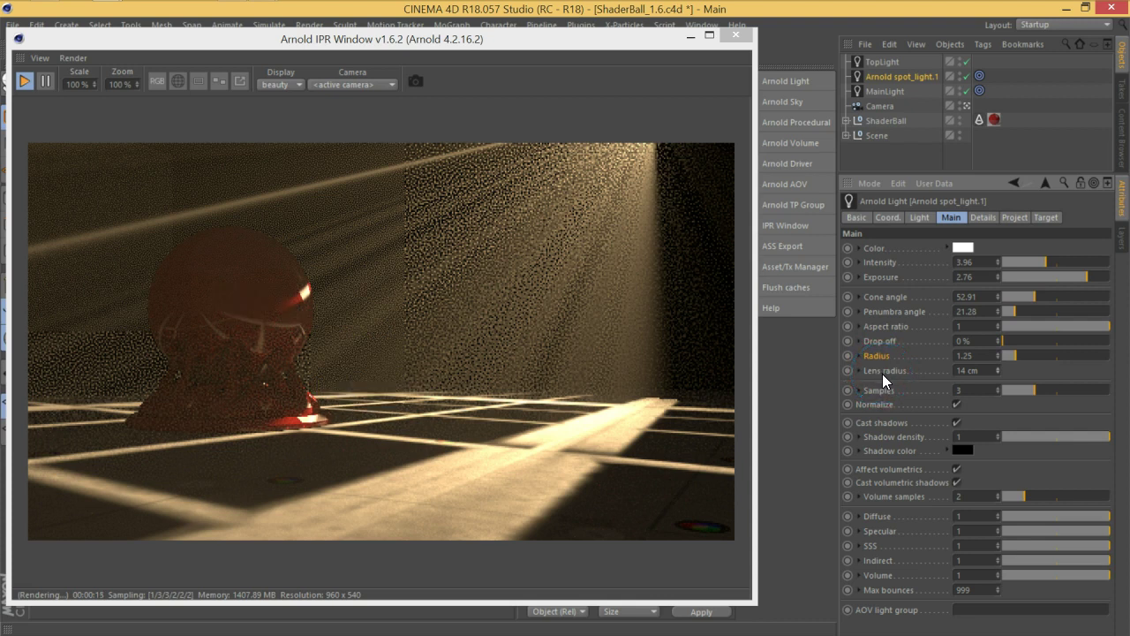
Step: Narrow the spot light cone angle to 38.31 with a 7.91 penumbra angle
drag(385, 41, 533, 37)
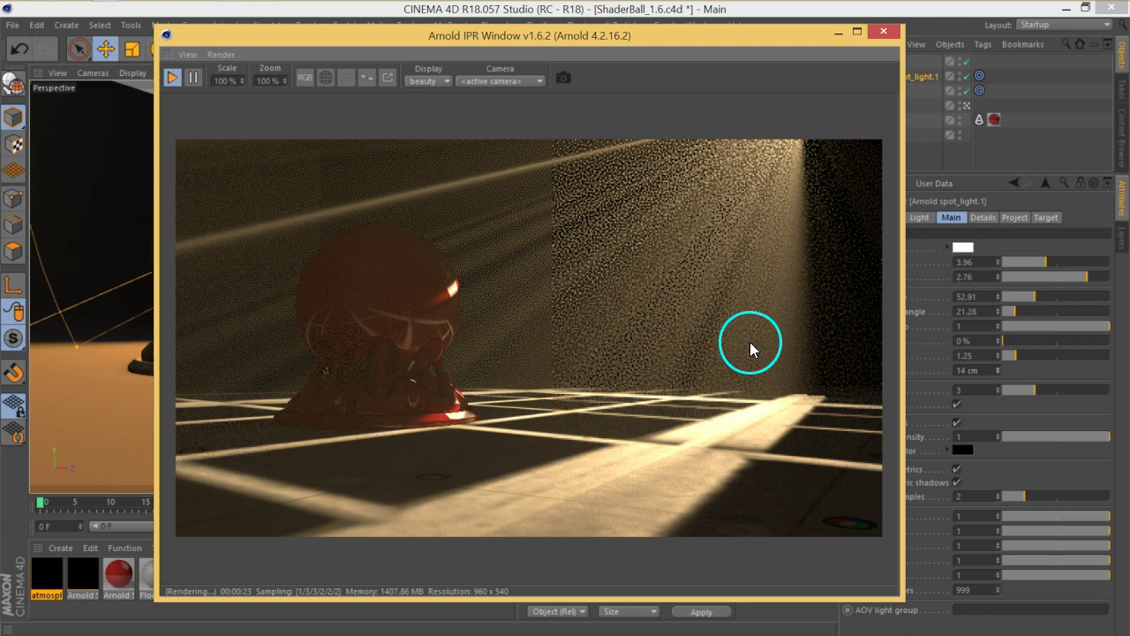
drag(732, 44, 644, 37)
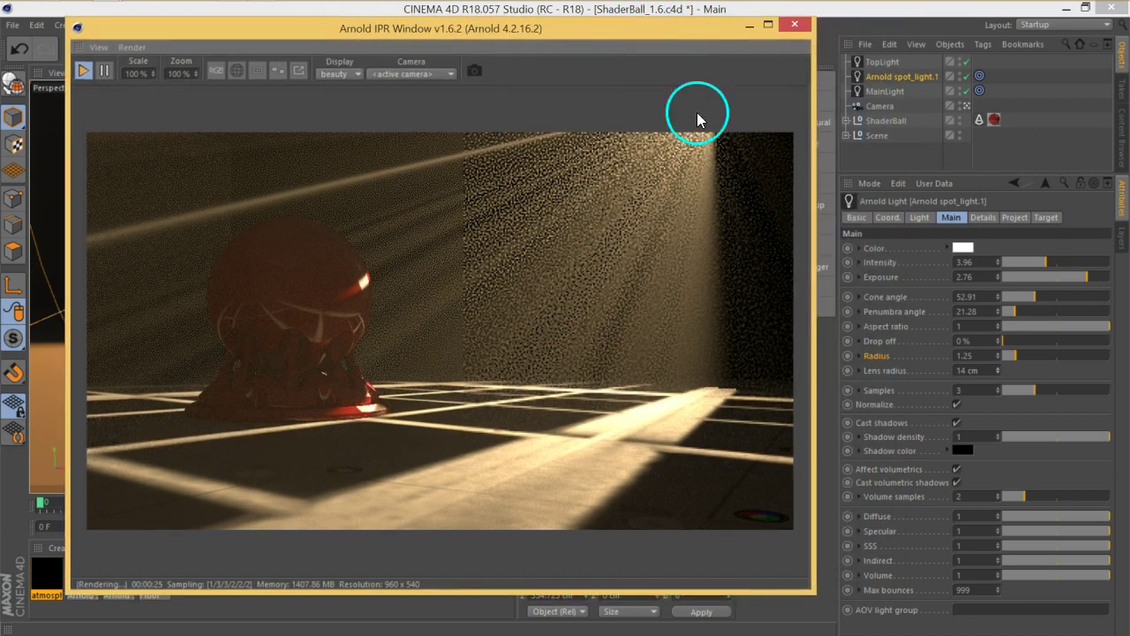
drag(1035, 301, 1007, 310)
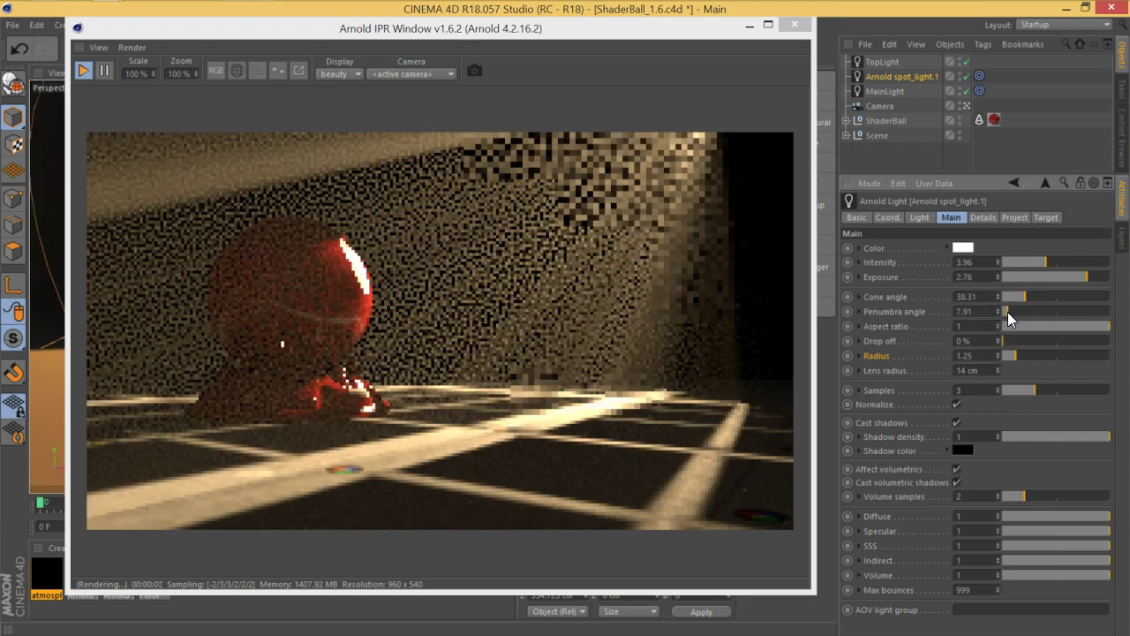
drag(606, 320, 545, 360)
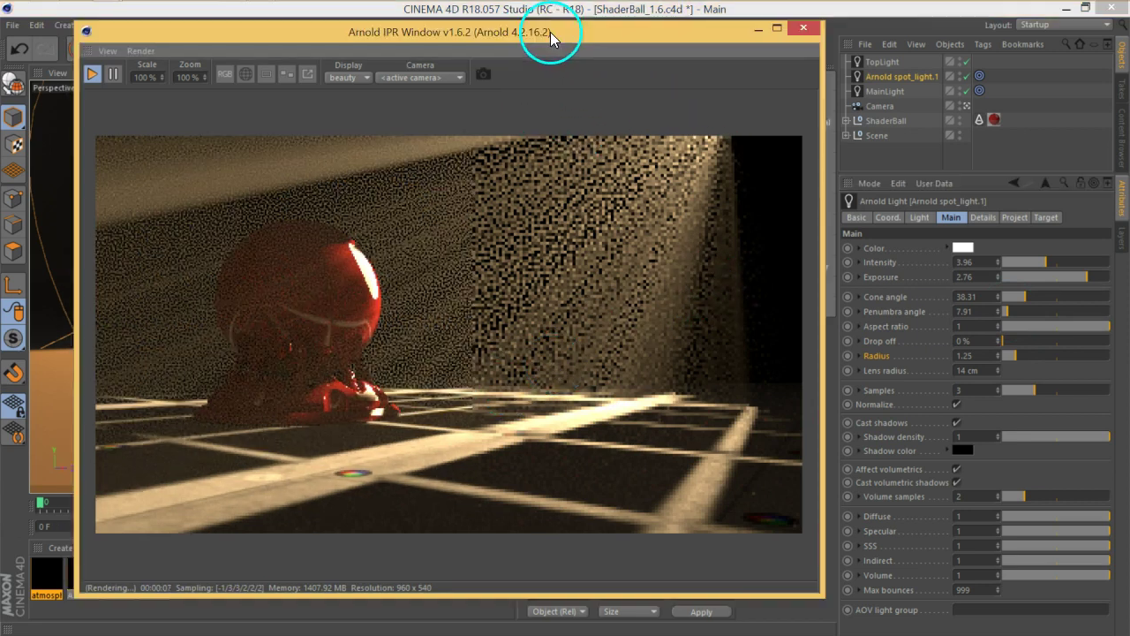
drag(538, 34, 735, 42)
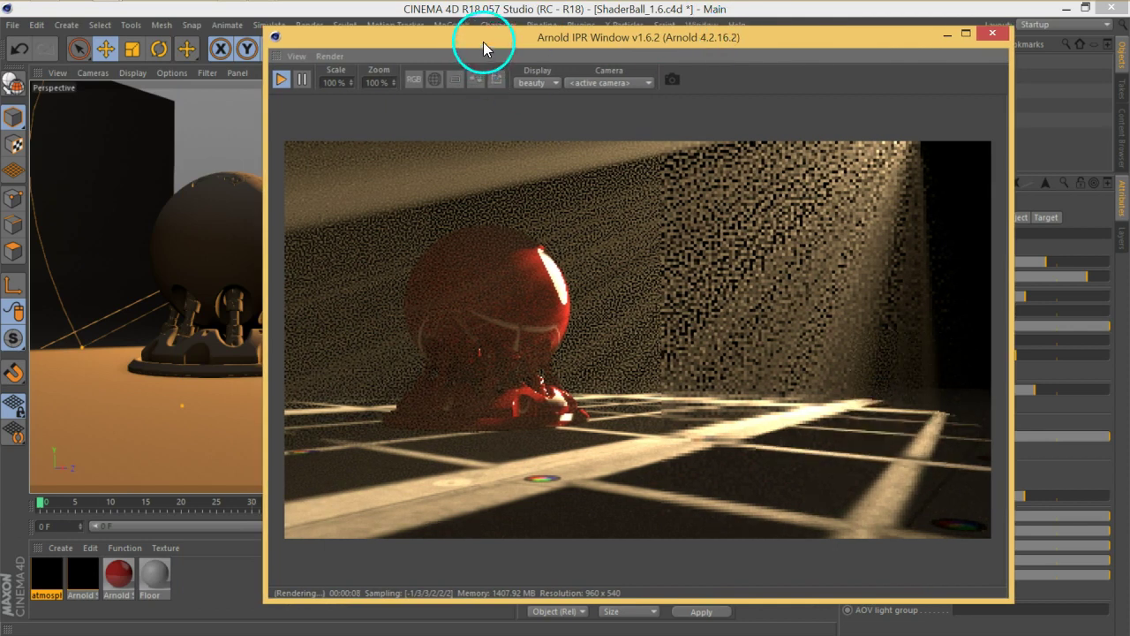
drag(484, 49, 569, 48)
Step: In the Arnold render settings, collapse Environment and expand the Ray depth section
click(386, 55)
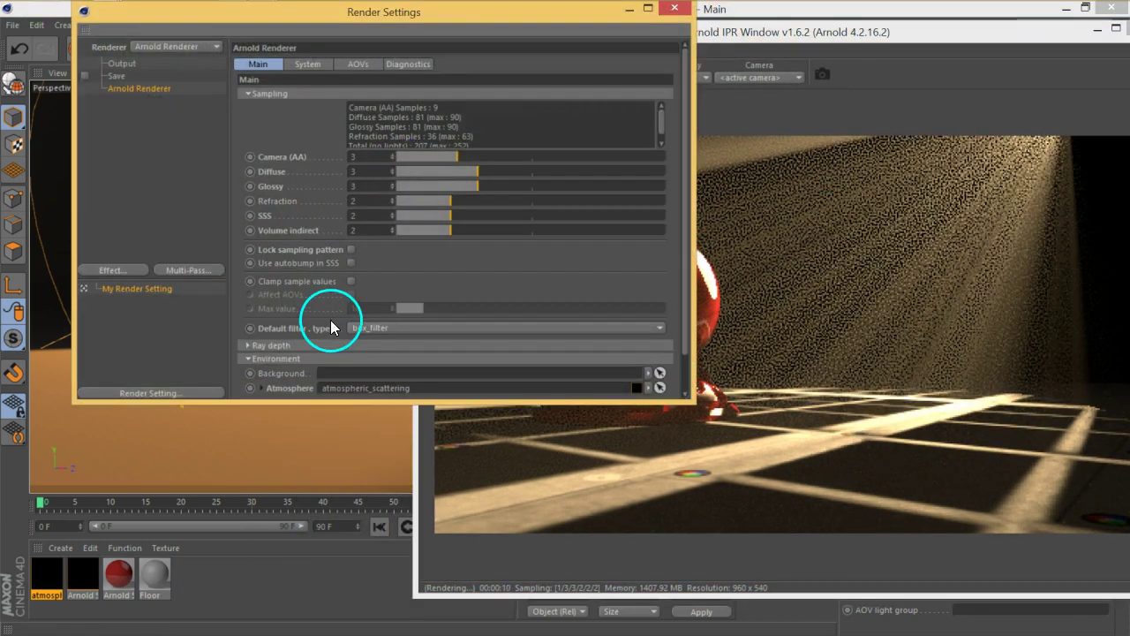
click(303, 66)
click(279, 66)
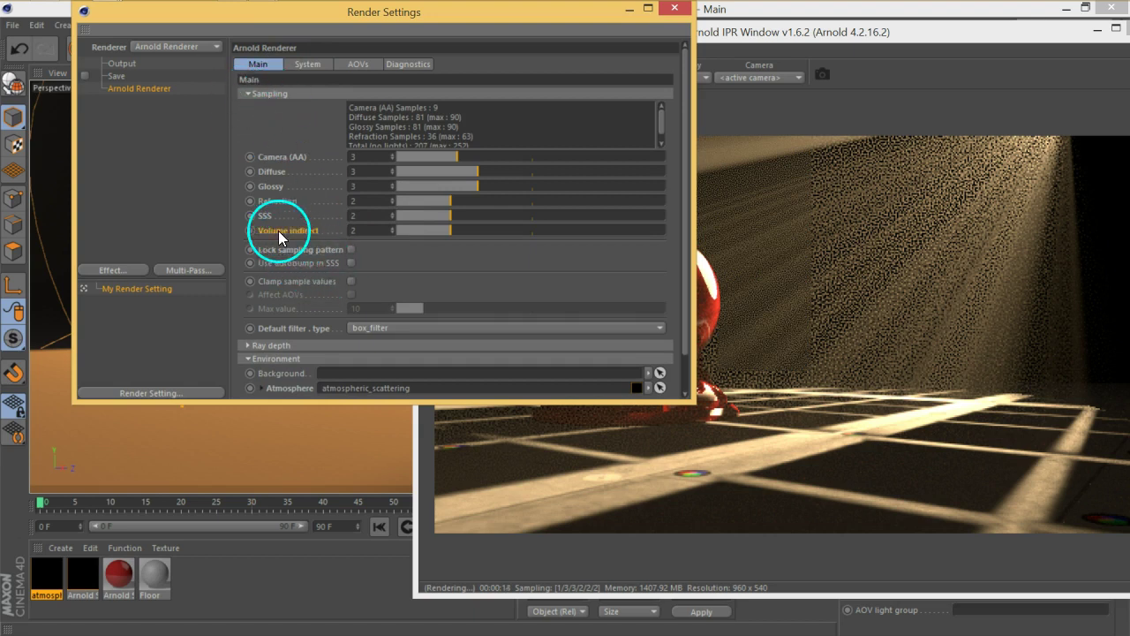
scroll(423, 276, down, 2)
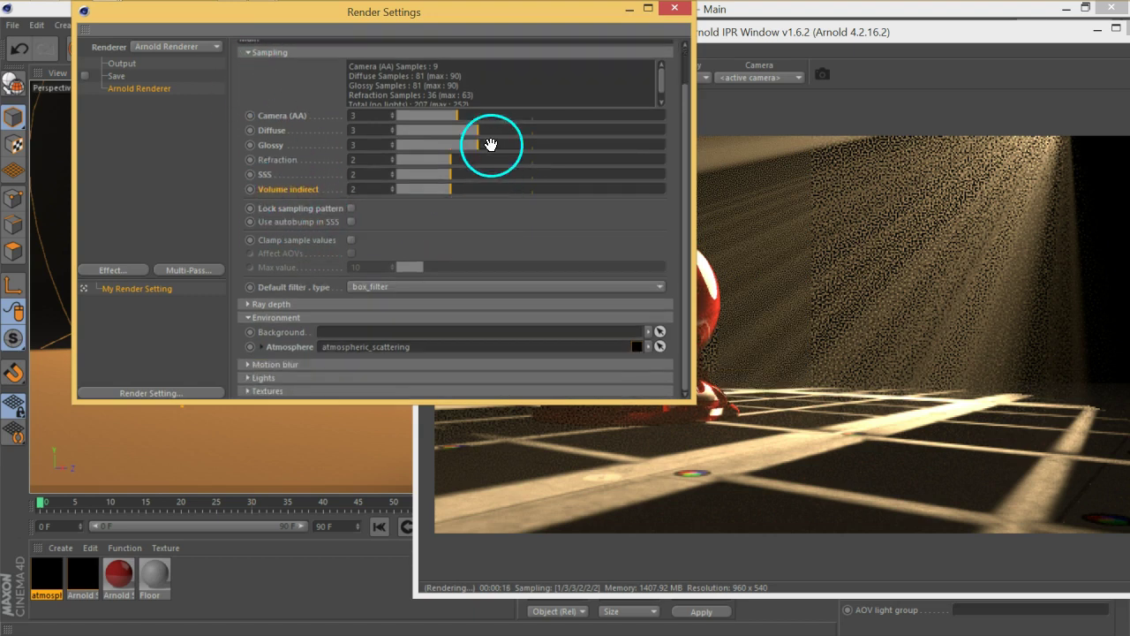
click(298, 321)
click(292, 340)
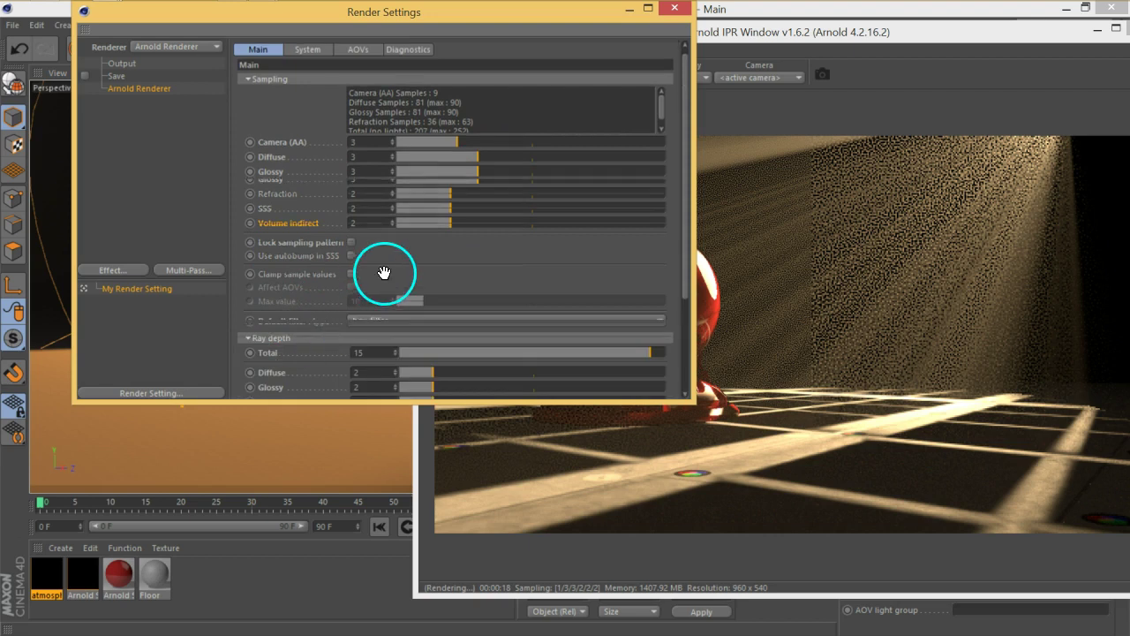
scroll(380, 283, down, 3)
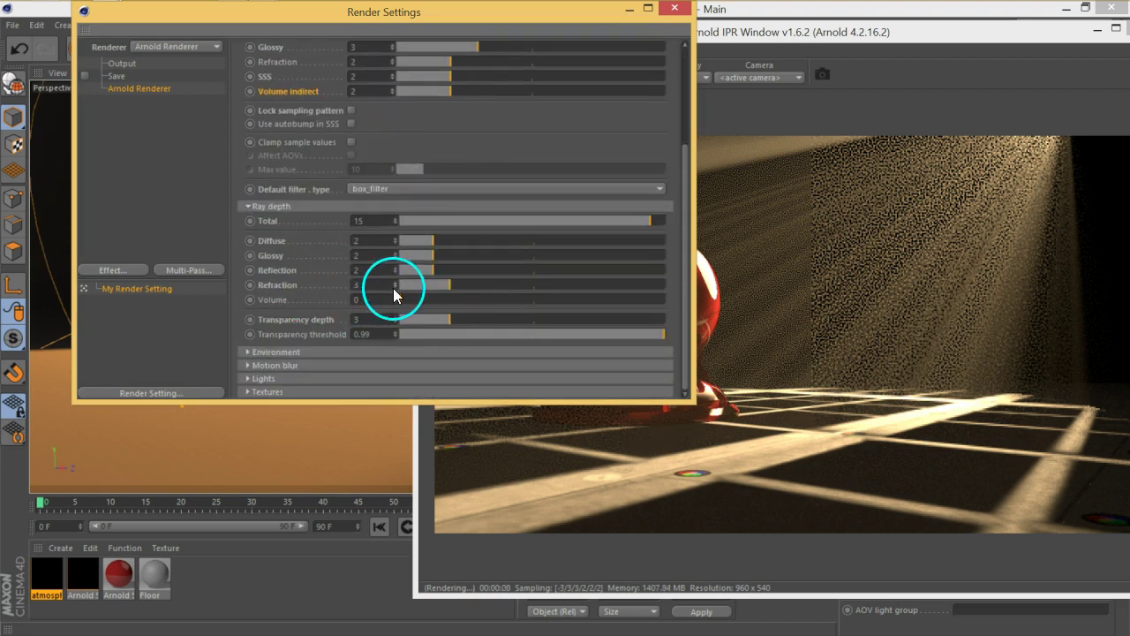
Step: Set Volume ray depth to 1 and Volume indirect to 3, then close the settings
click(287, 301)
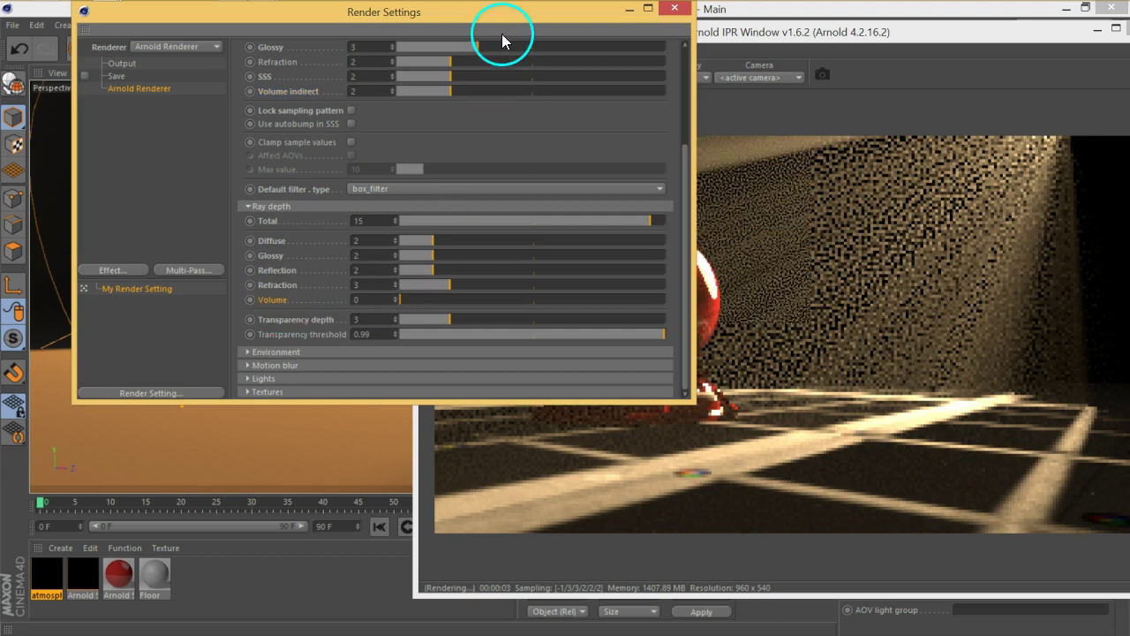
drag(495, 17, 362, 29)
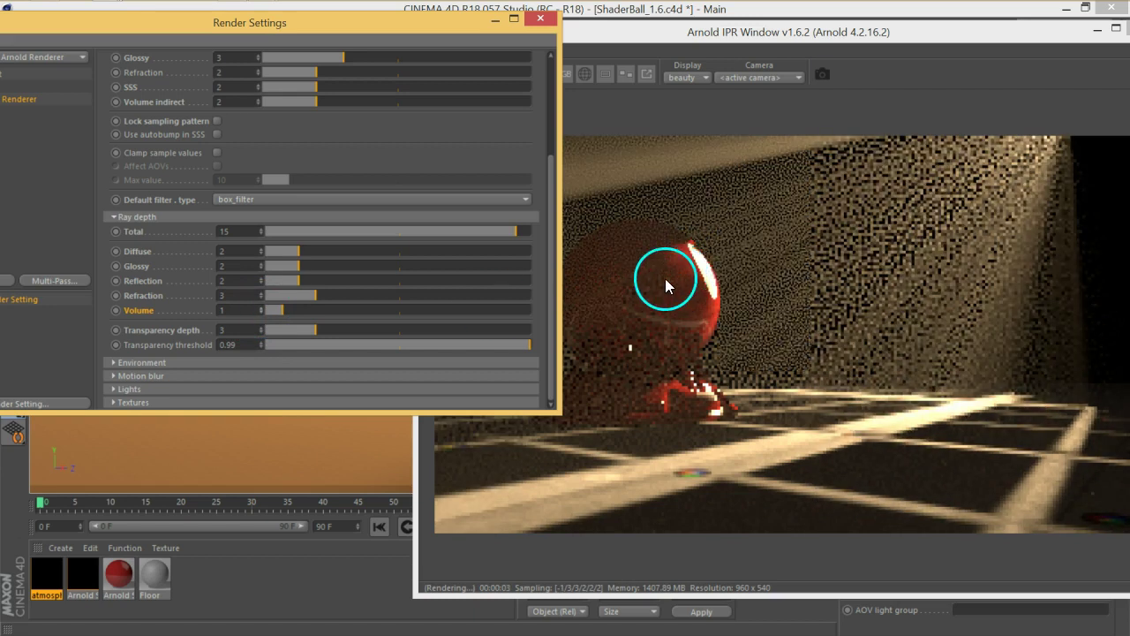
scroll(344, 139, up, 2)
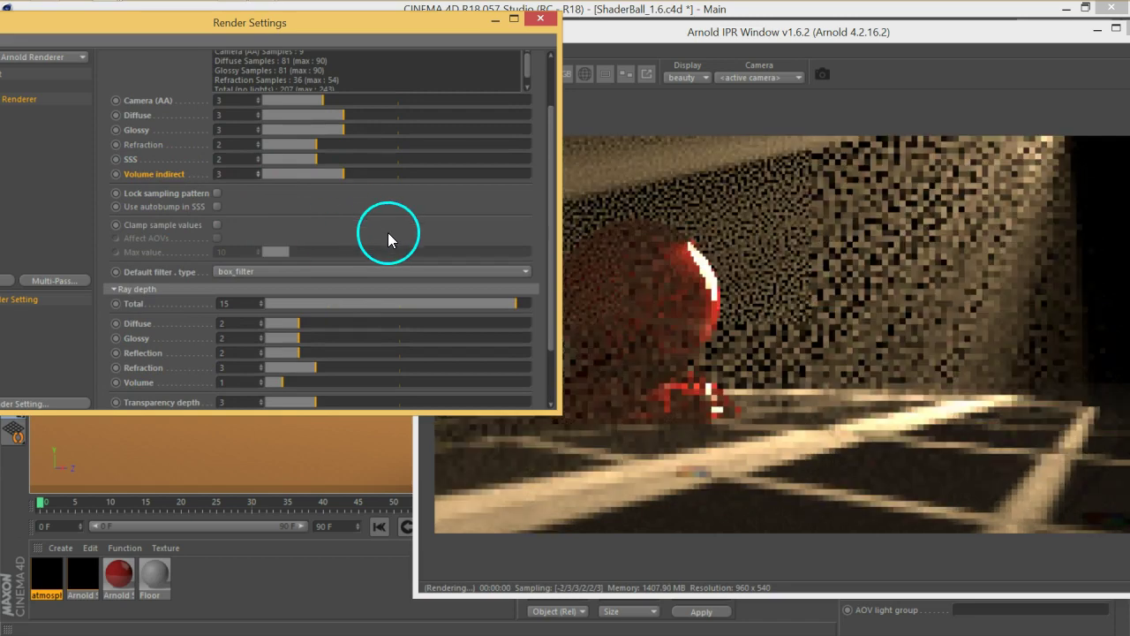
click(538, 19)
mouse_move(693, 35)
mouse_down()
mouse_move(302, 36)
mouse_move(292, 18)
mouse_up()
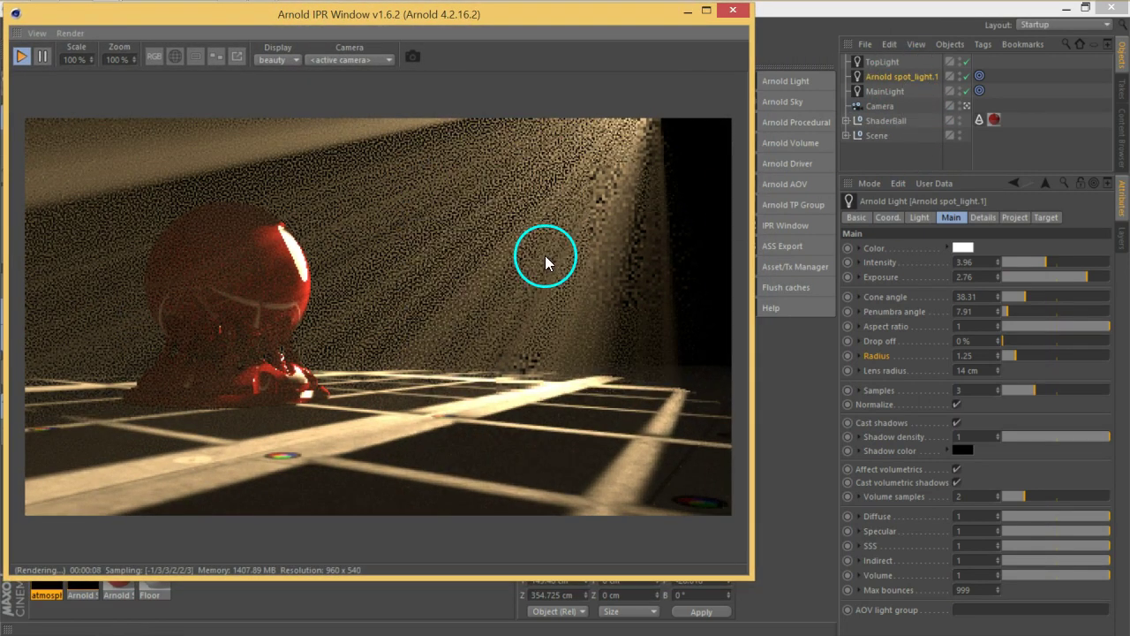
Step: Set the Arnold spot light's Samples to 5
click(899, 76)
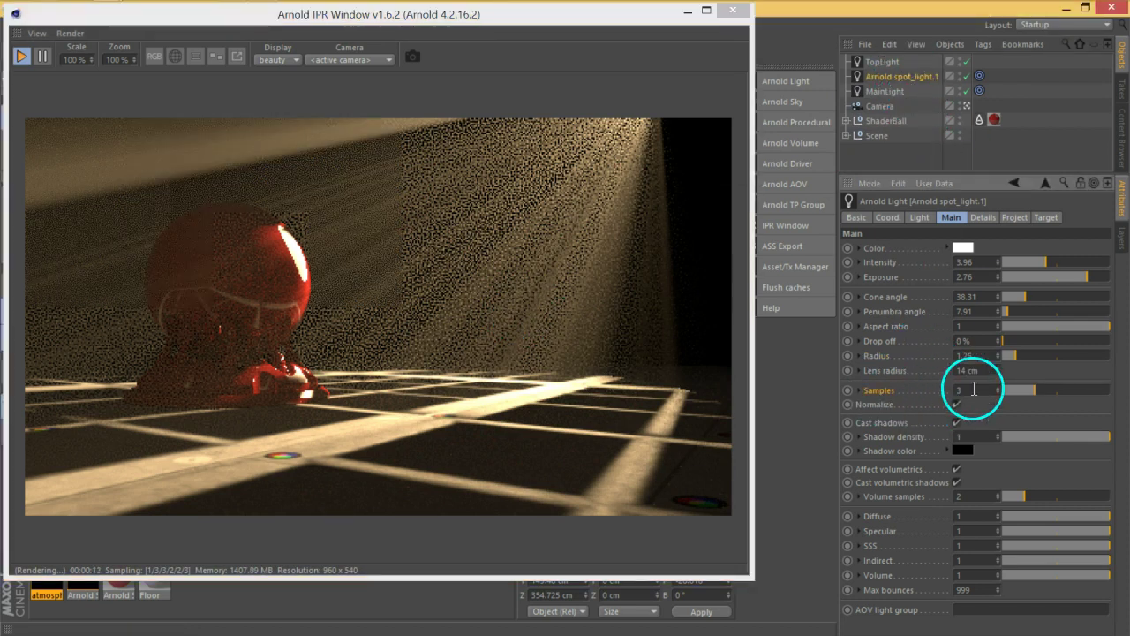
text(5)
key(Return)
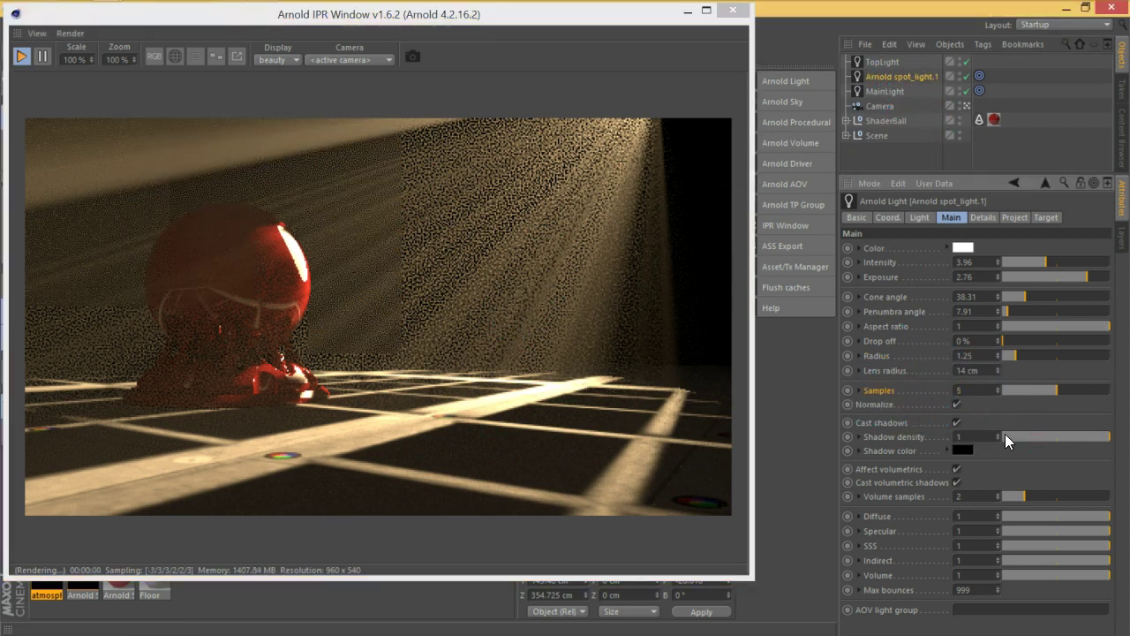
click(928, 359)
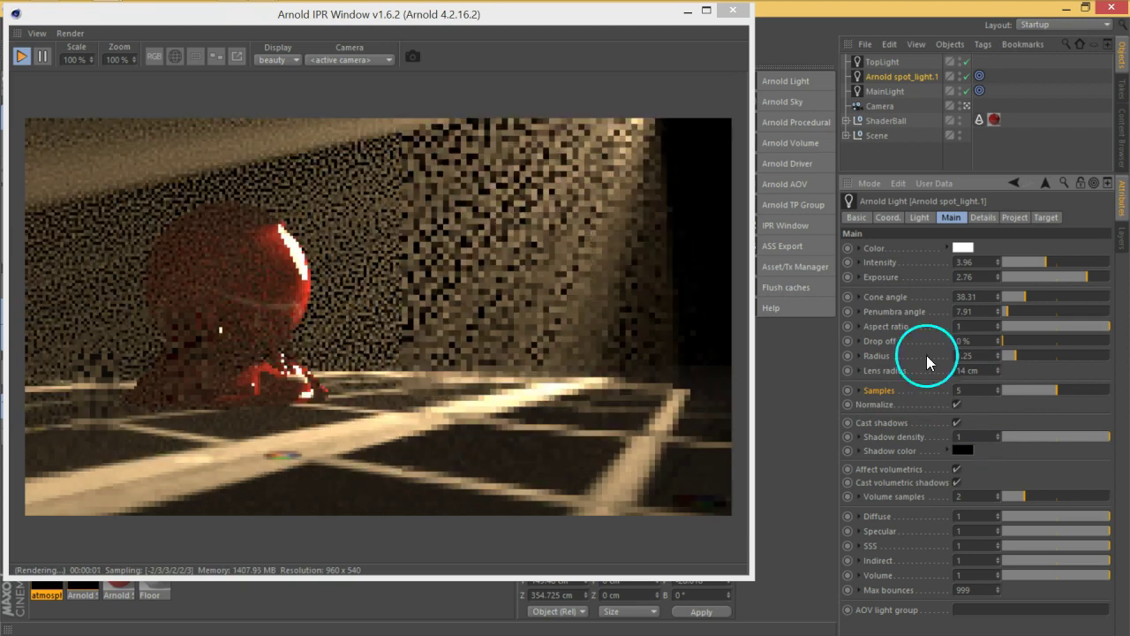
Step: Enable Affect volumetrics on MainLight
click(570, 29)
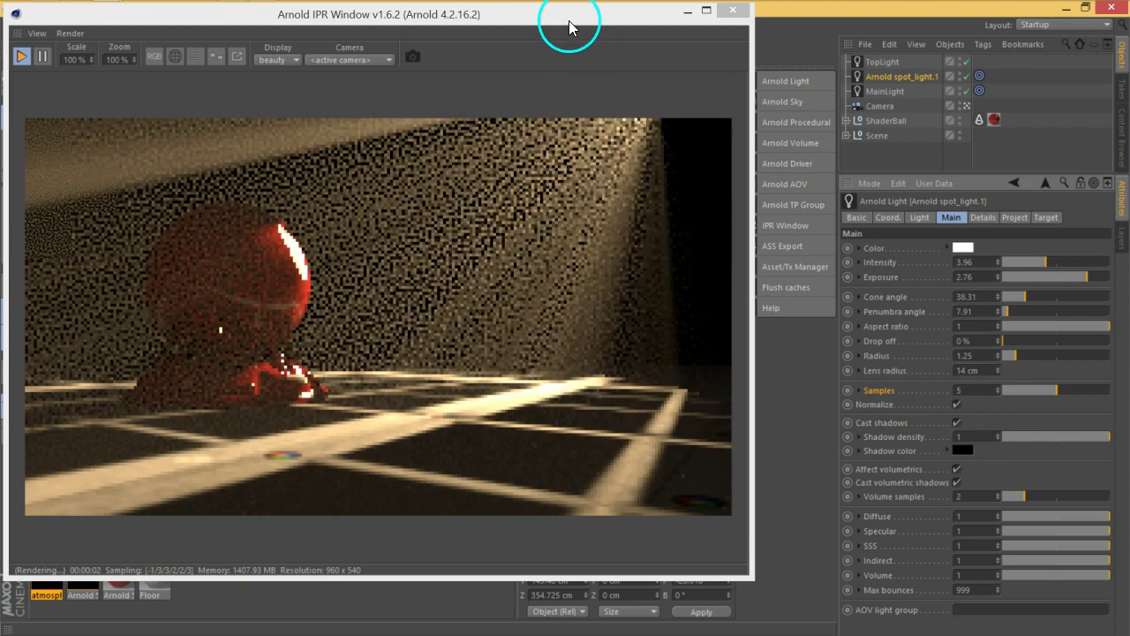
click(886, 93)
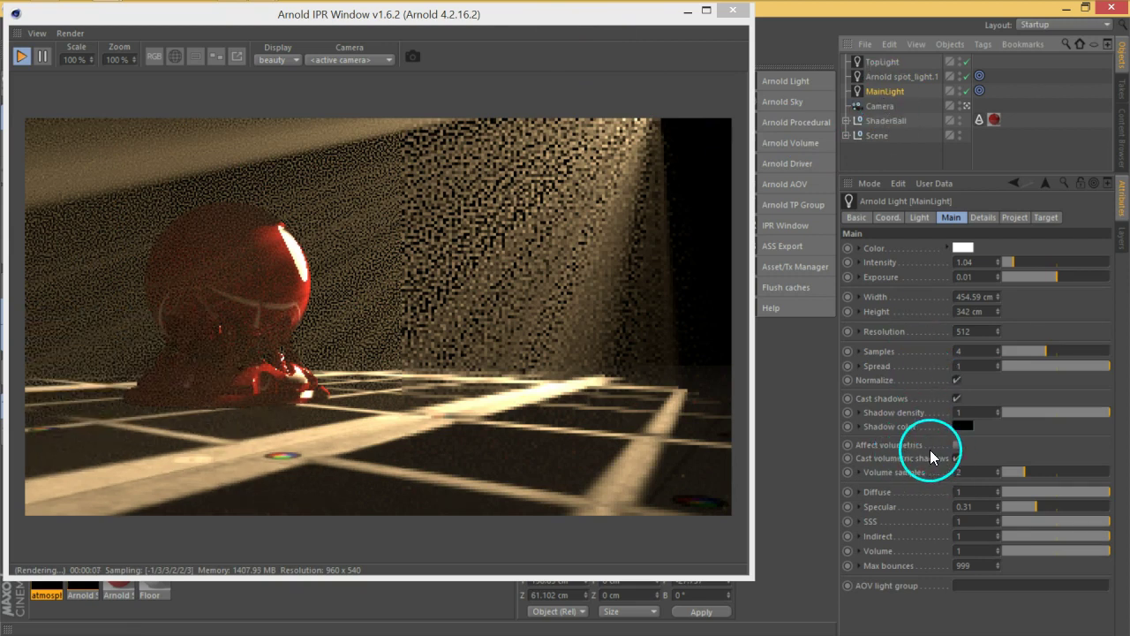
click(956, 445)
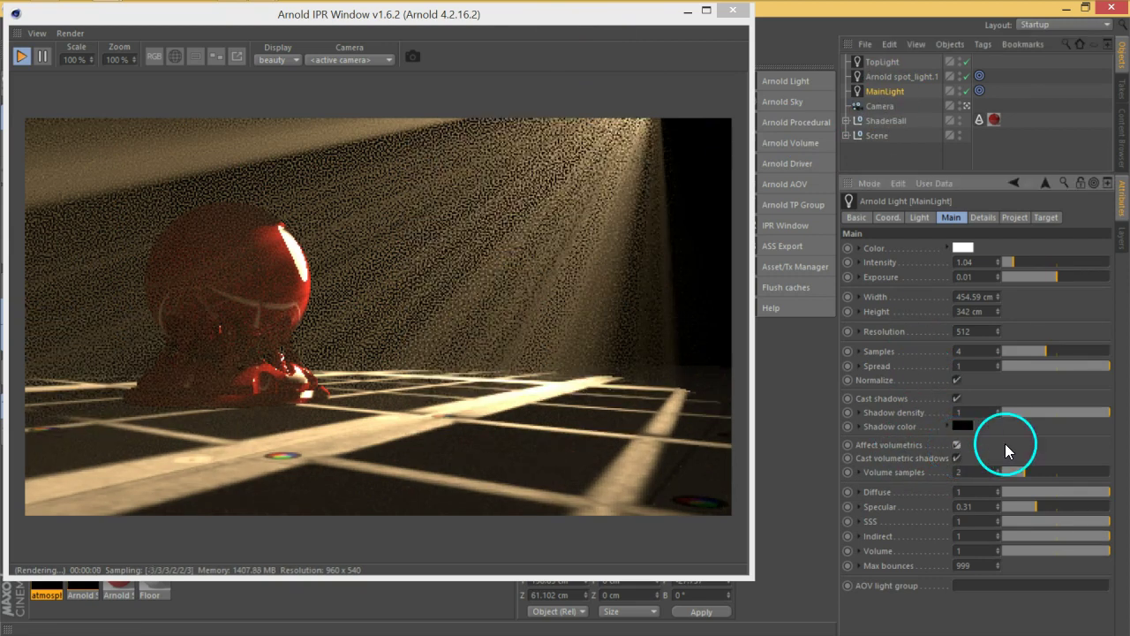
Step: Enable Affect volumetrics on TopLight and dim its intensity to 0.17
click(882, 62)
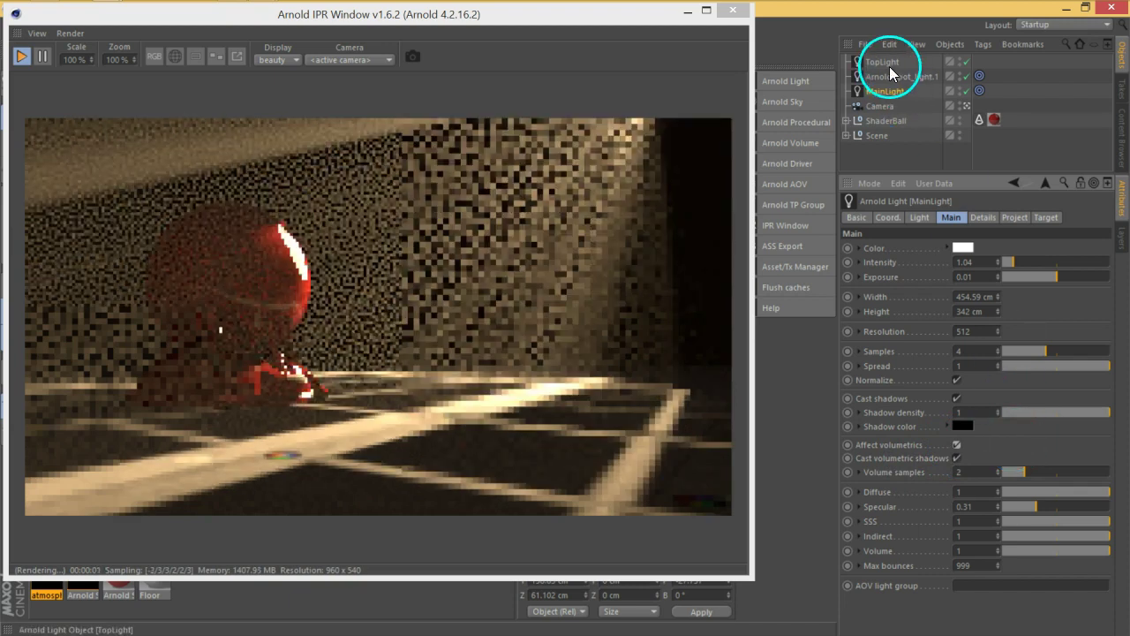
click(957, 445)
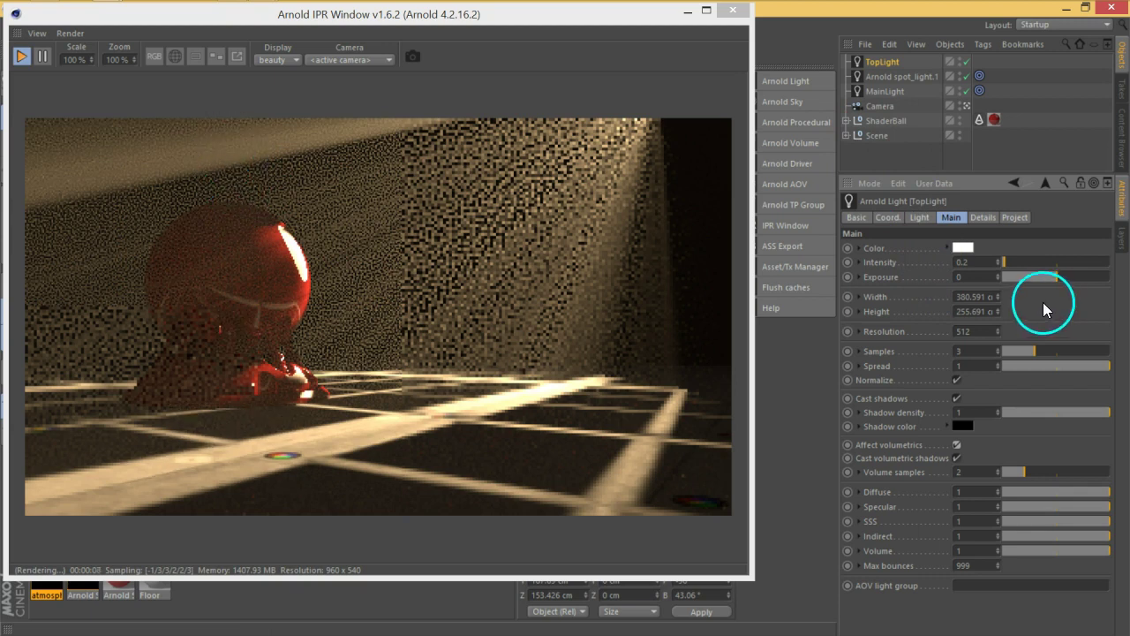
drag(1015, 263, 1019, 263)
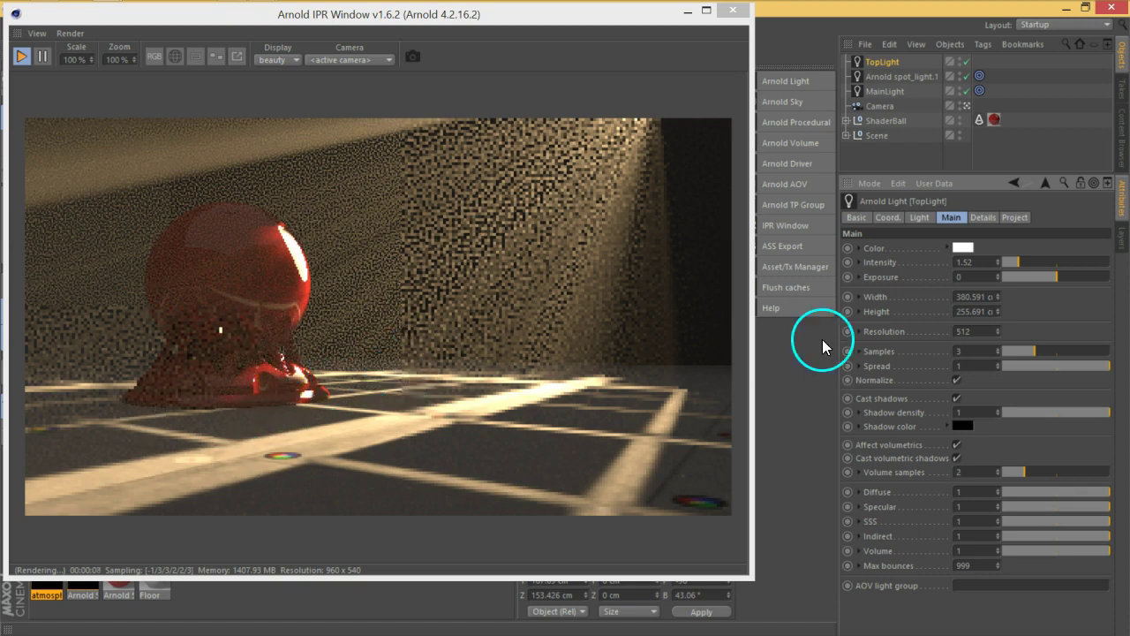
drag(1015, 263, 1005, 262)
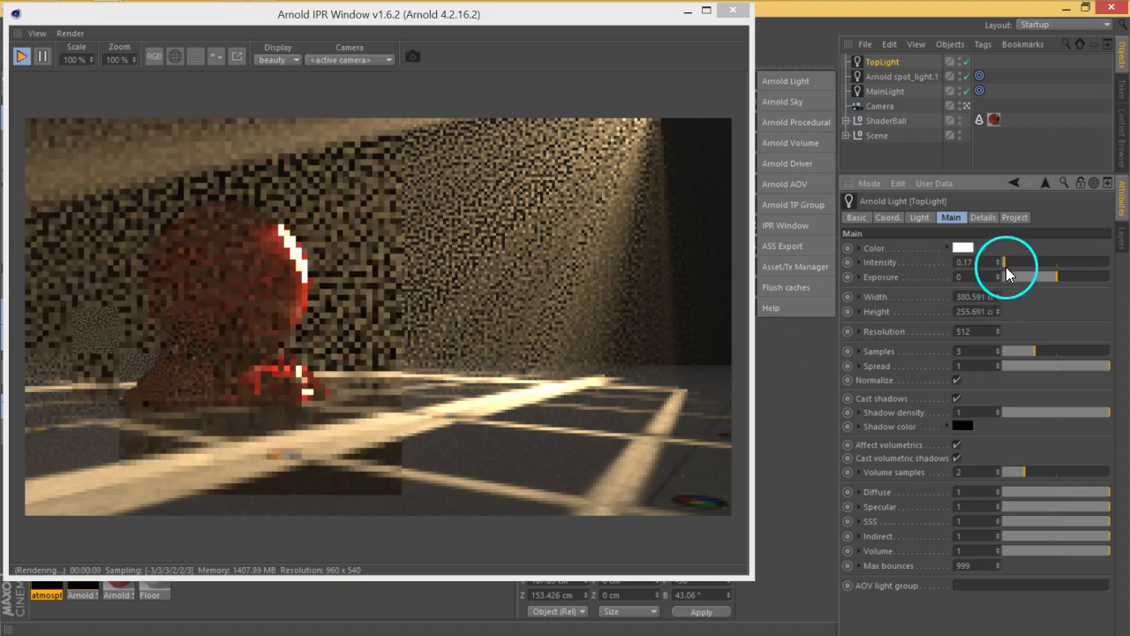
Step: Raise MainLight's exposure to 1.79 and intensity to 1.52
click(886, 91)
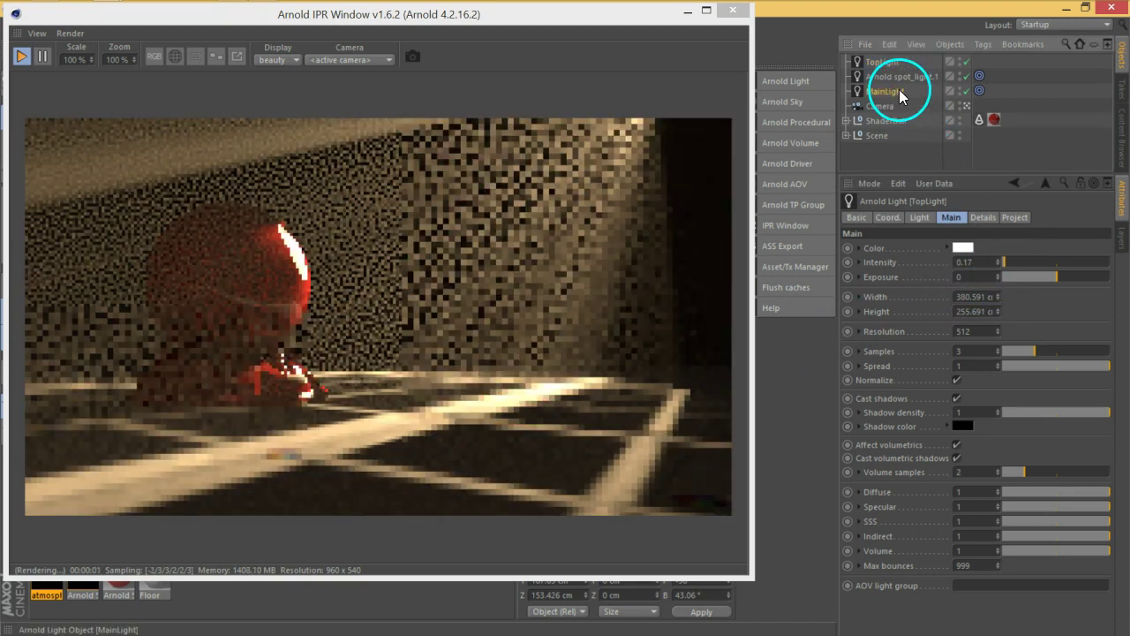
drag(1054, 278, 1076, 280)
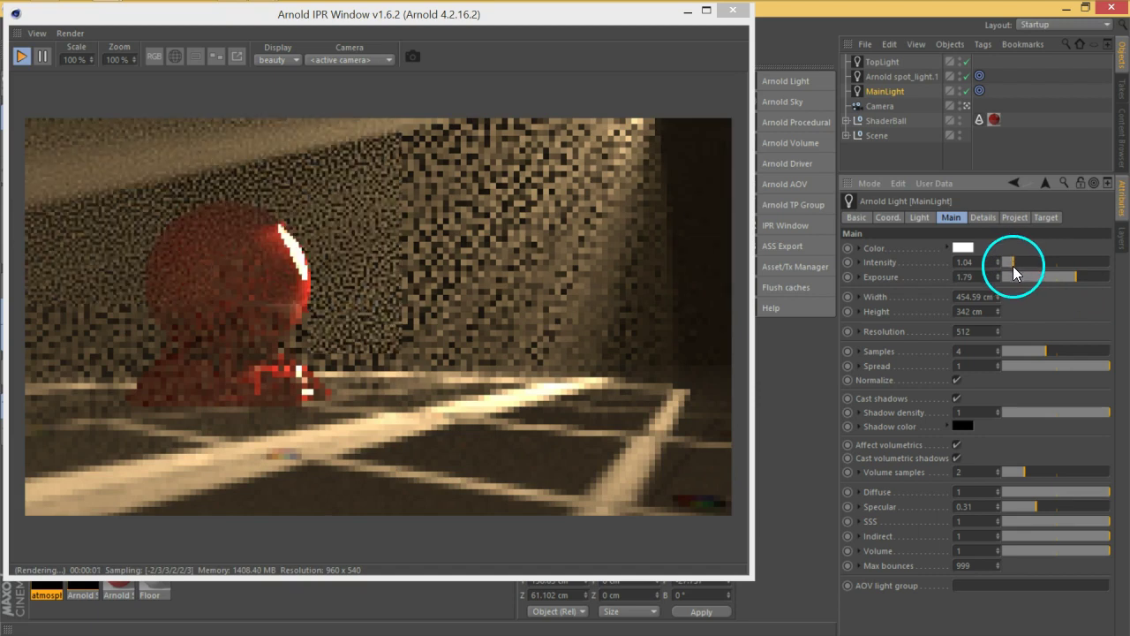
drag(1013, 266, 1018, 266)
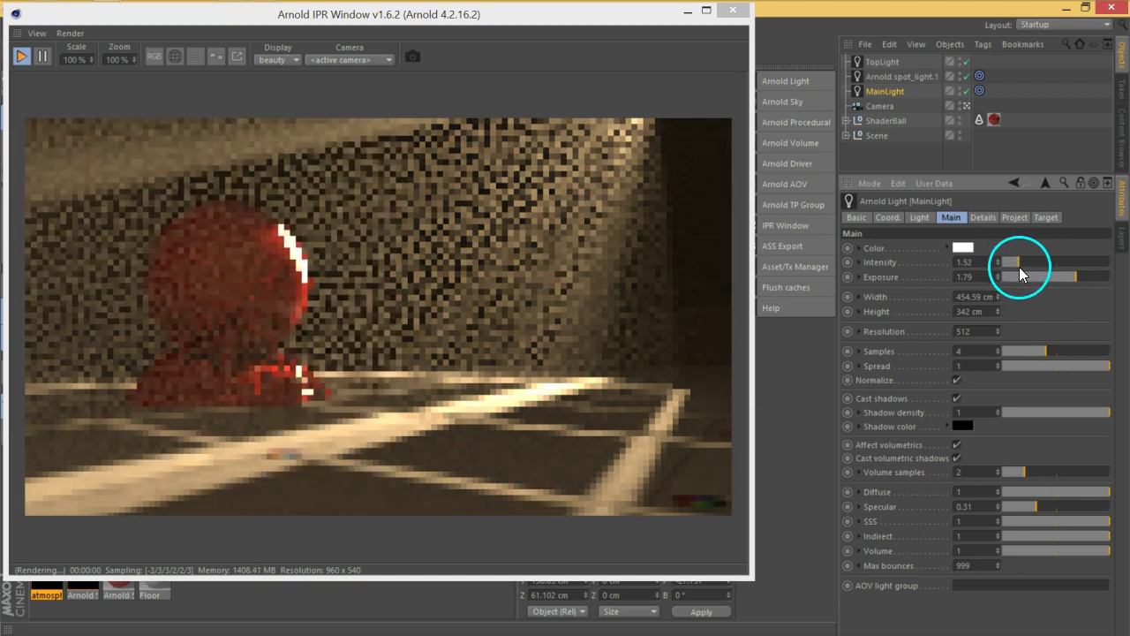
drag(500, 17, 608, 25)
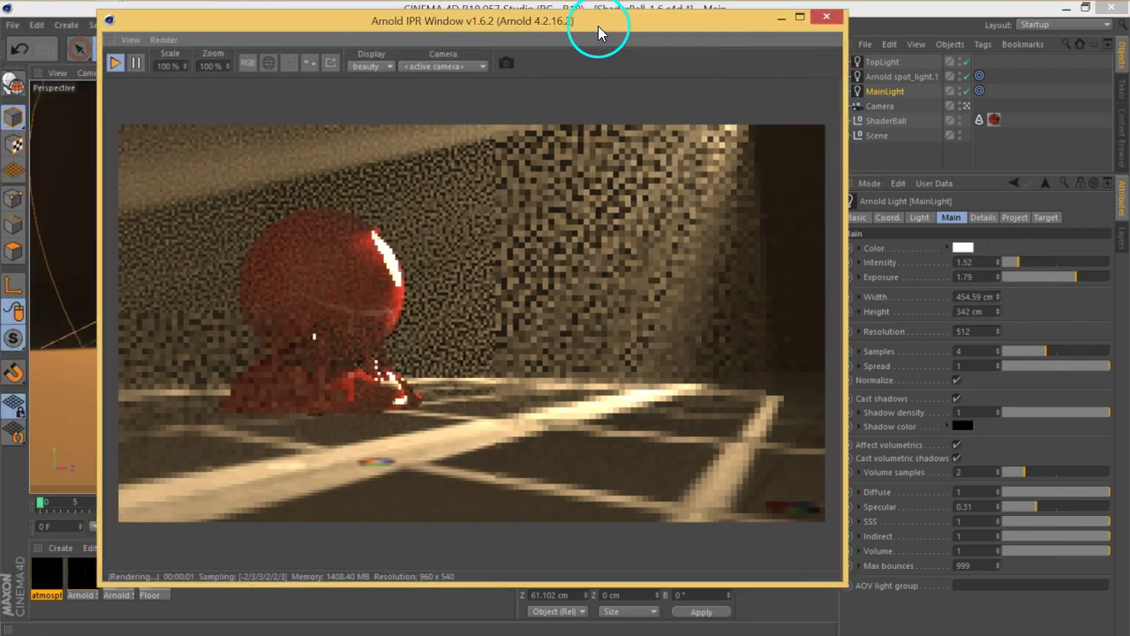